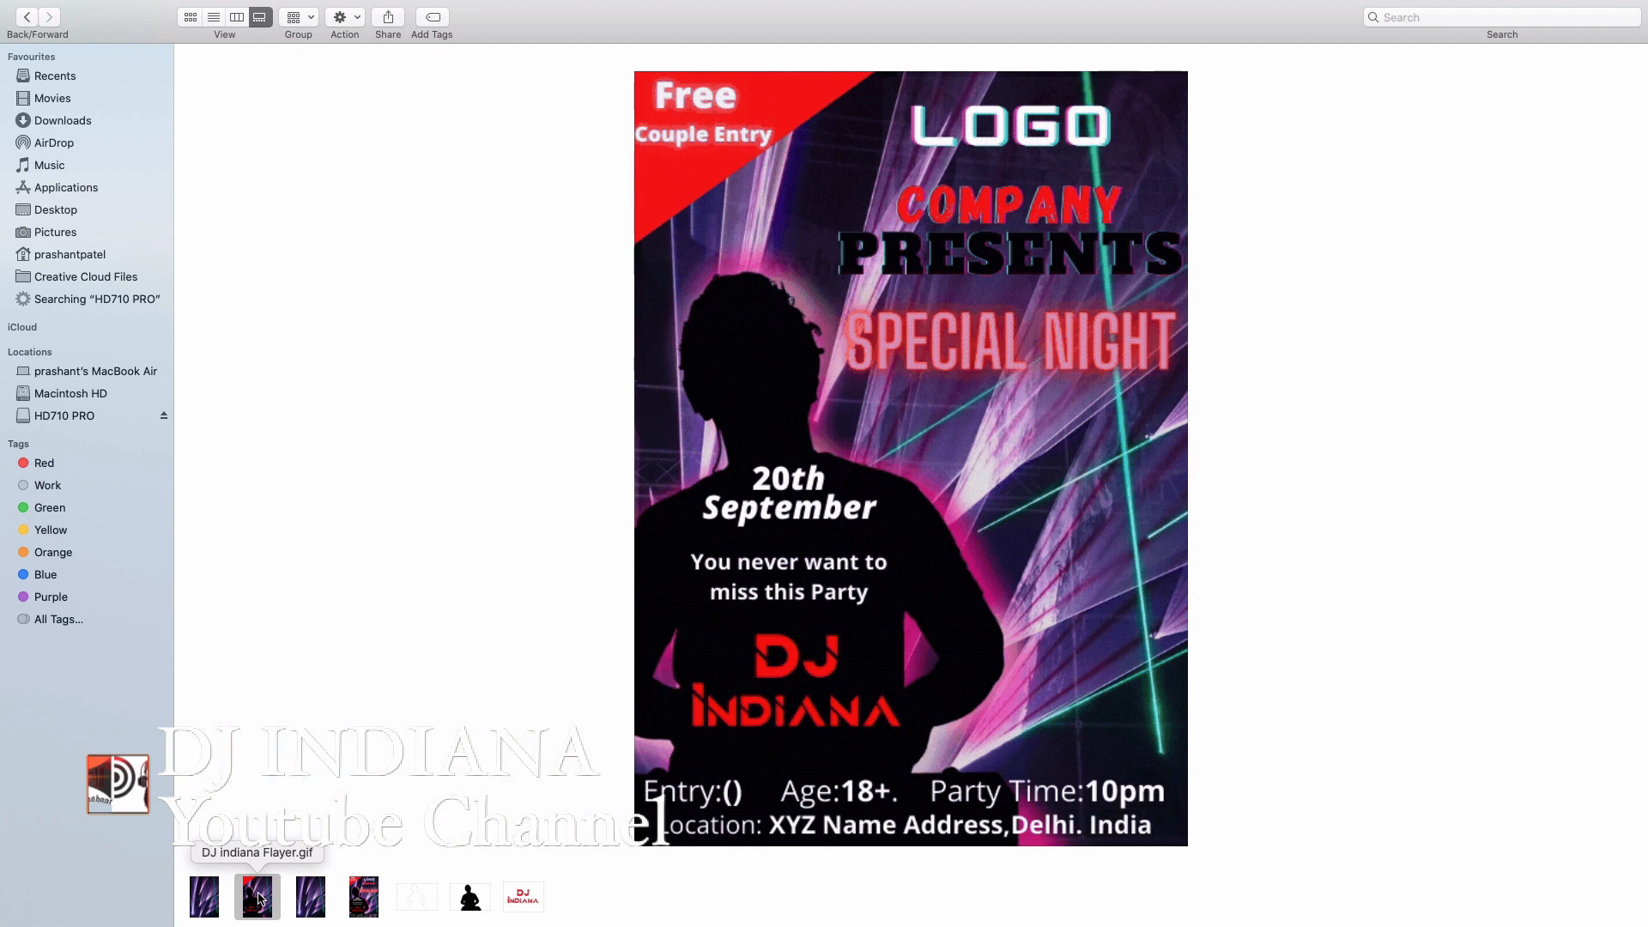
# Play the preview of the flyer video DJ indiana Flayer.mp4 and close it.
pyautogui.click(311, 894)
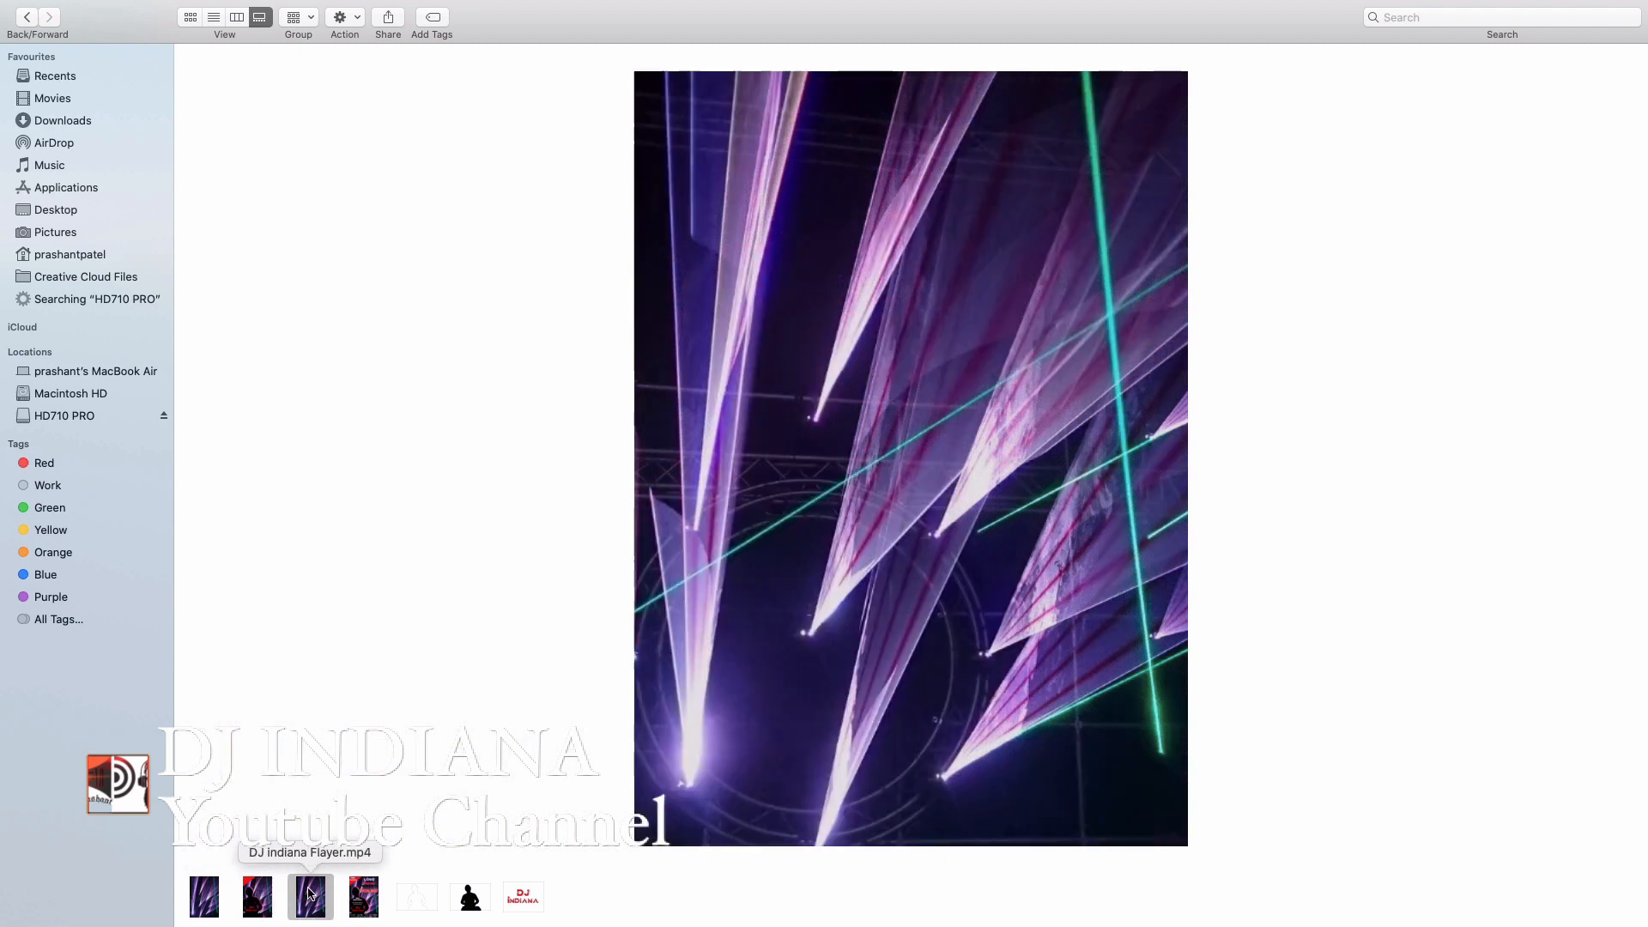
pyautogui.press('space')
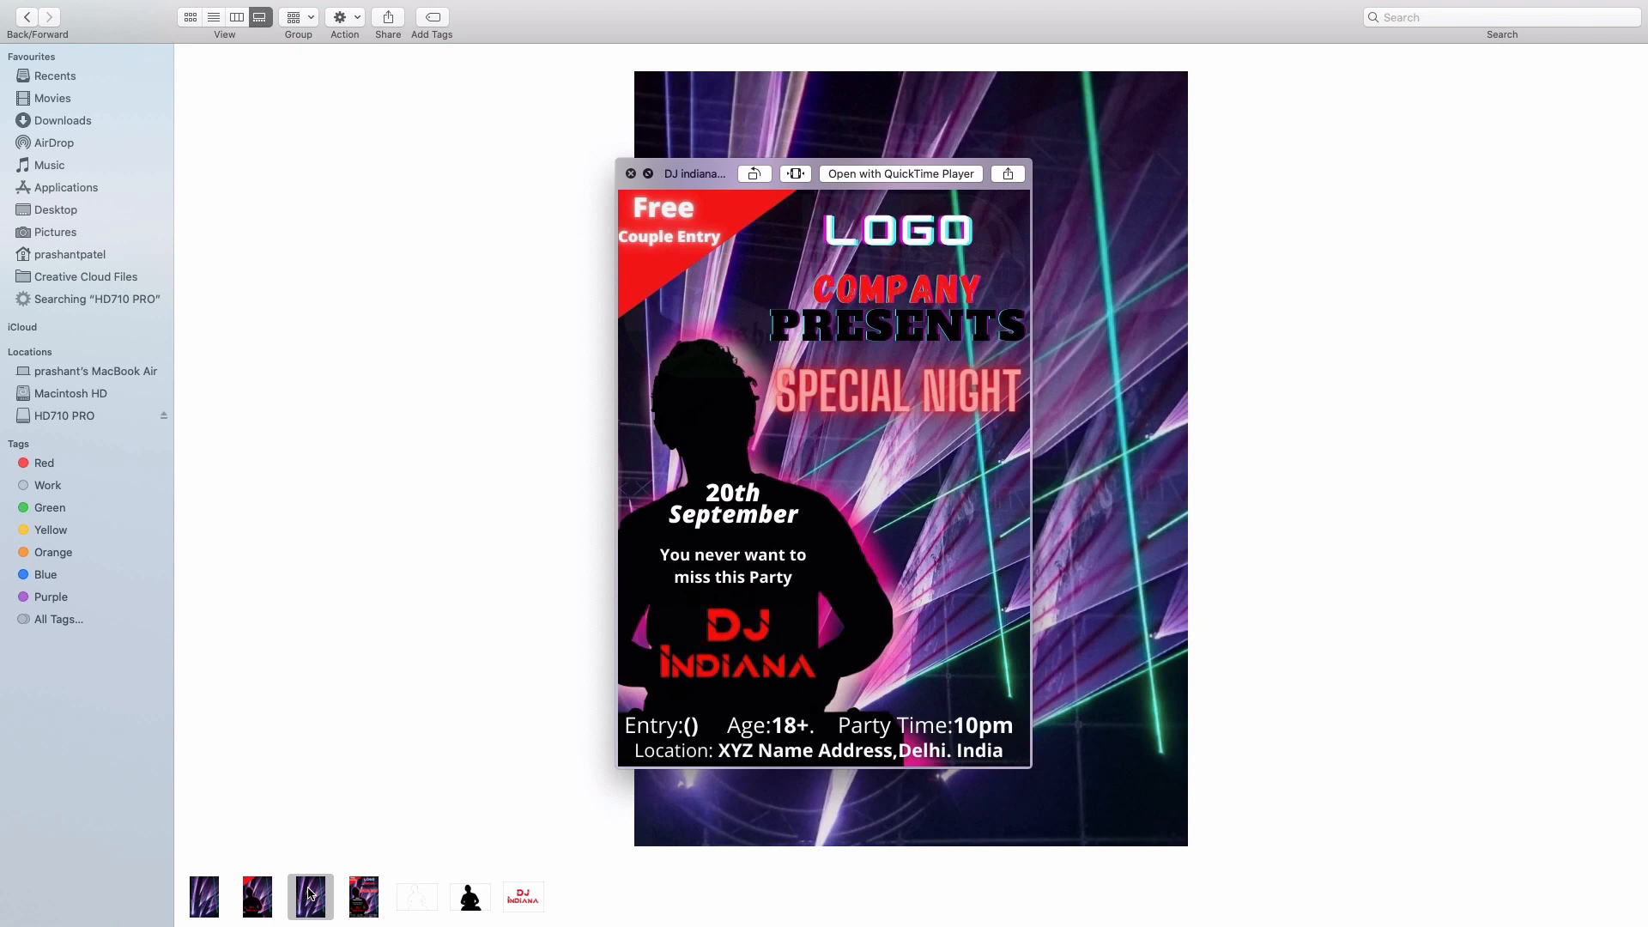
pyautogui.press('space')
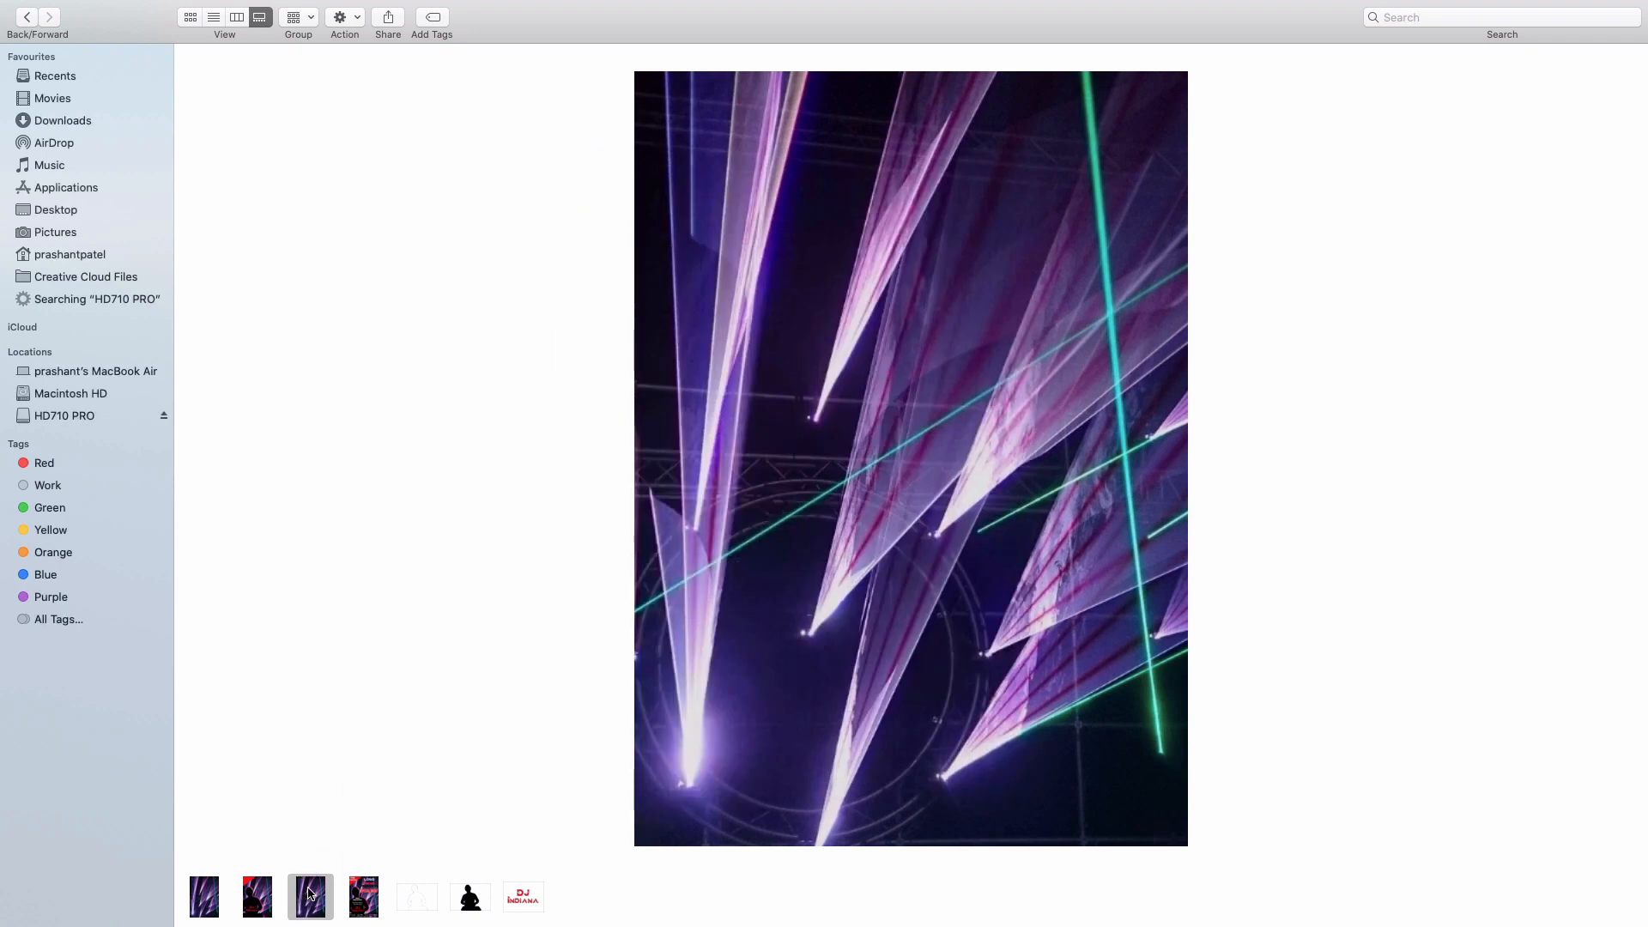
# Look through the flyer's source images: the laser-light background, the black DJ silhouette and the red DJ Indiana logo.
pyautogui.click(213, 907)
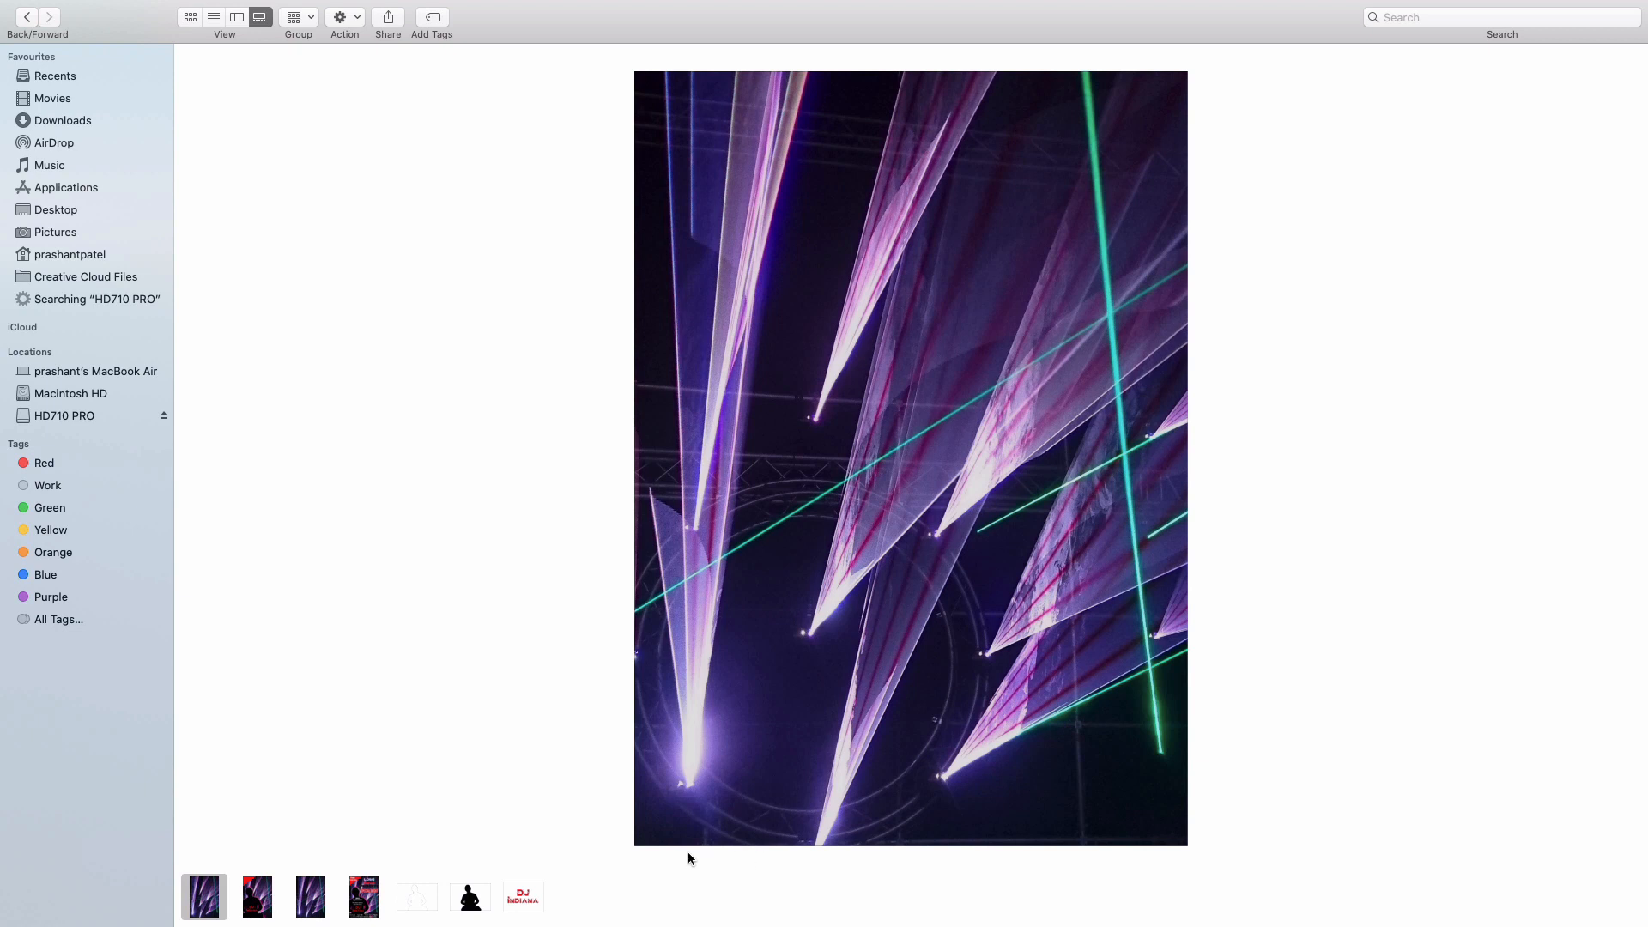
pyautogui.click(472, 898)
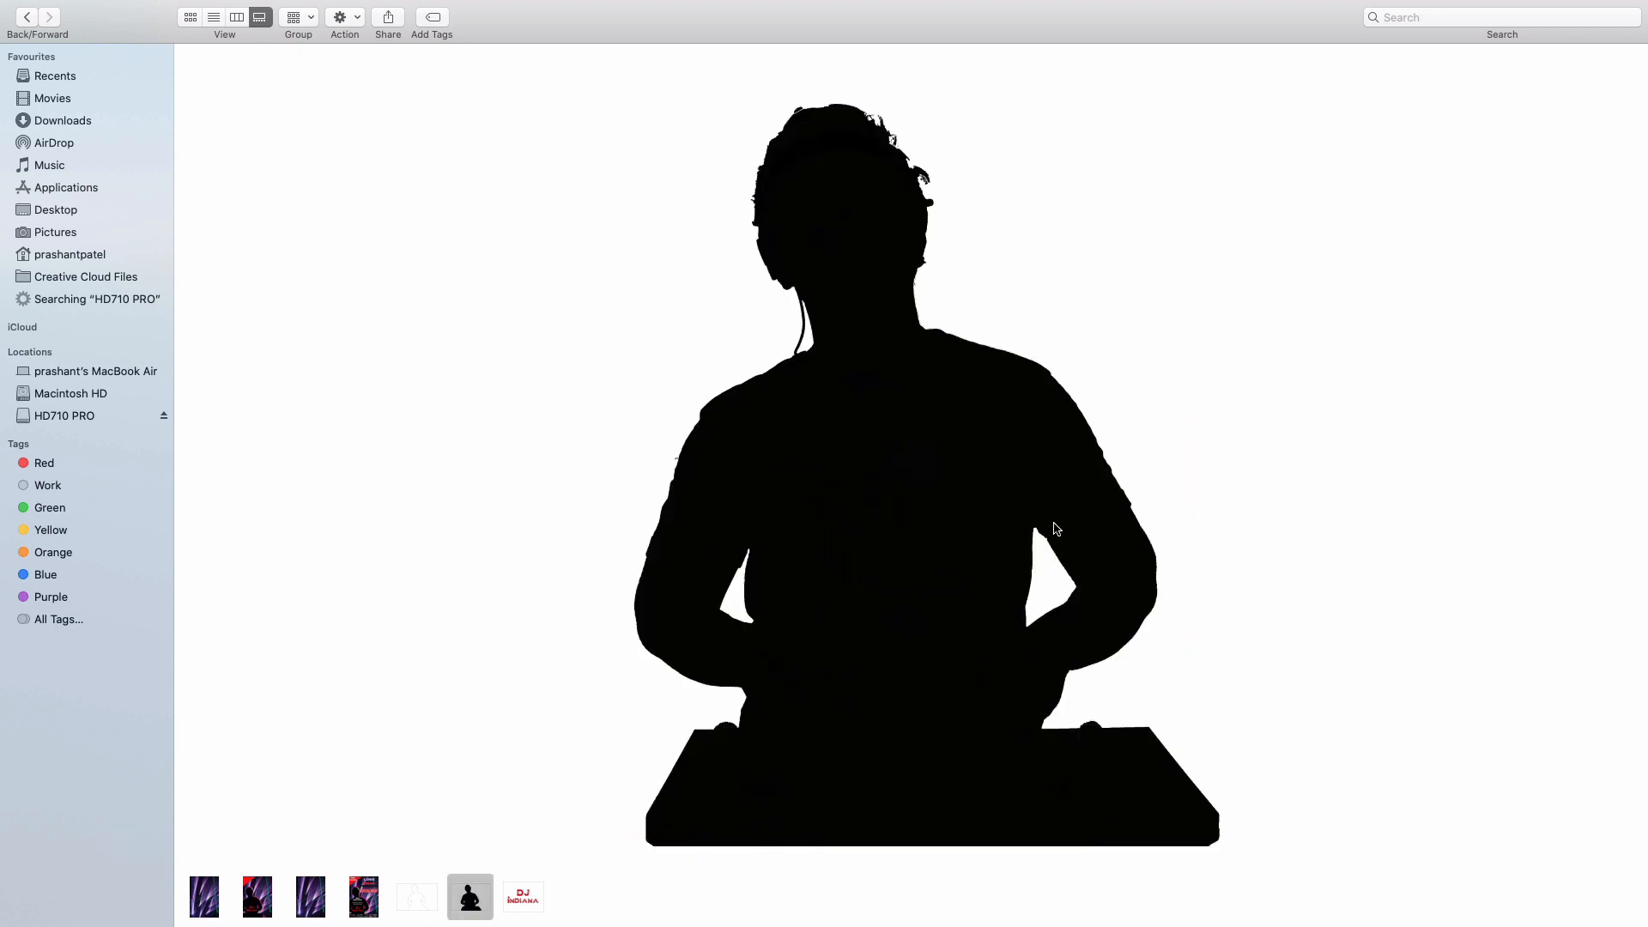
pyautogui.click(526, 908)
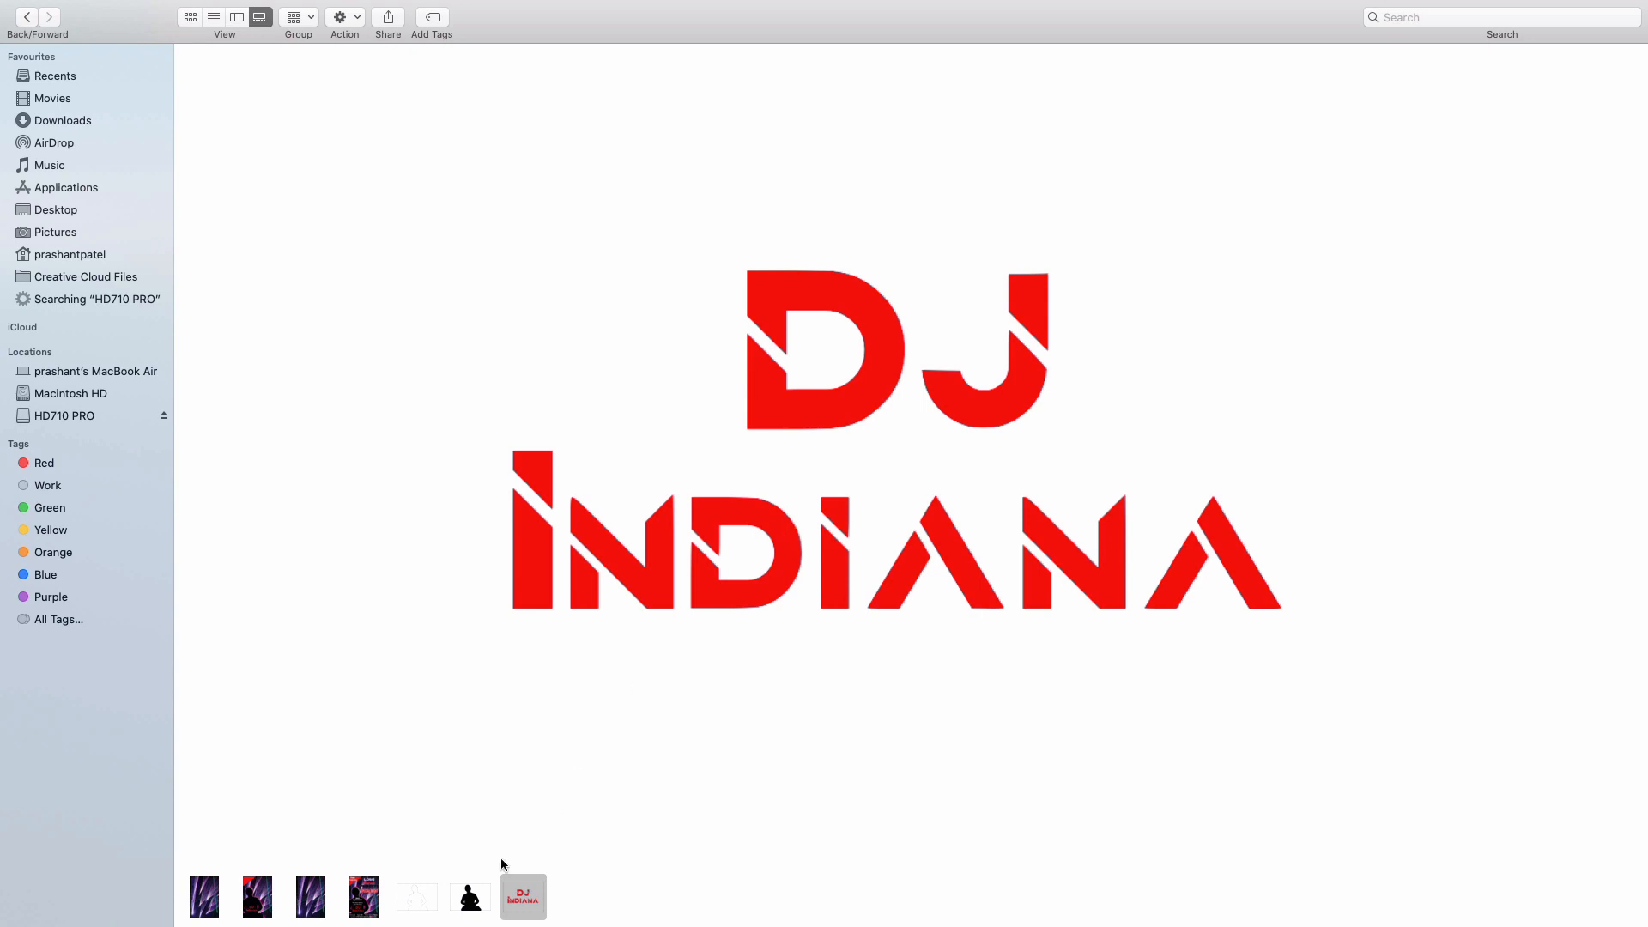
pyautogui.click(468, 895)
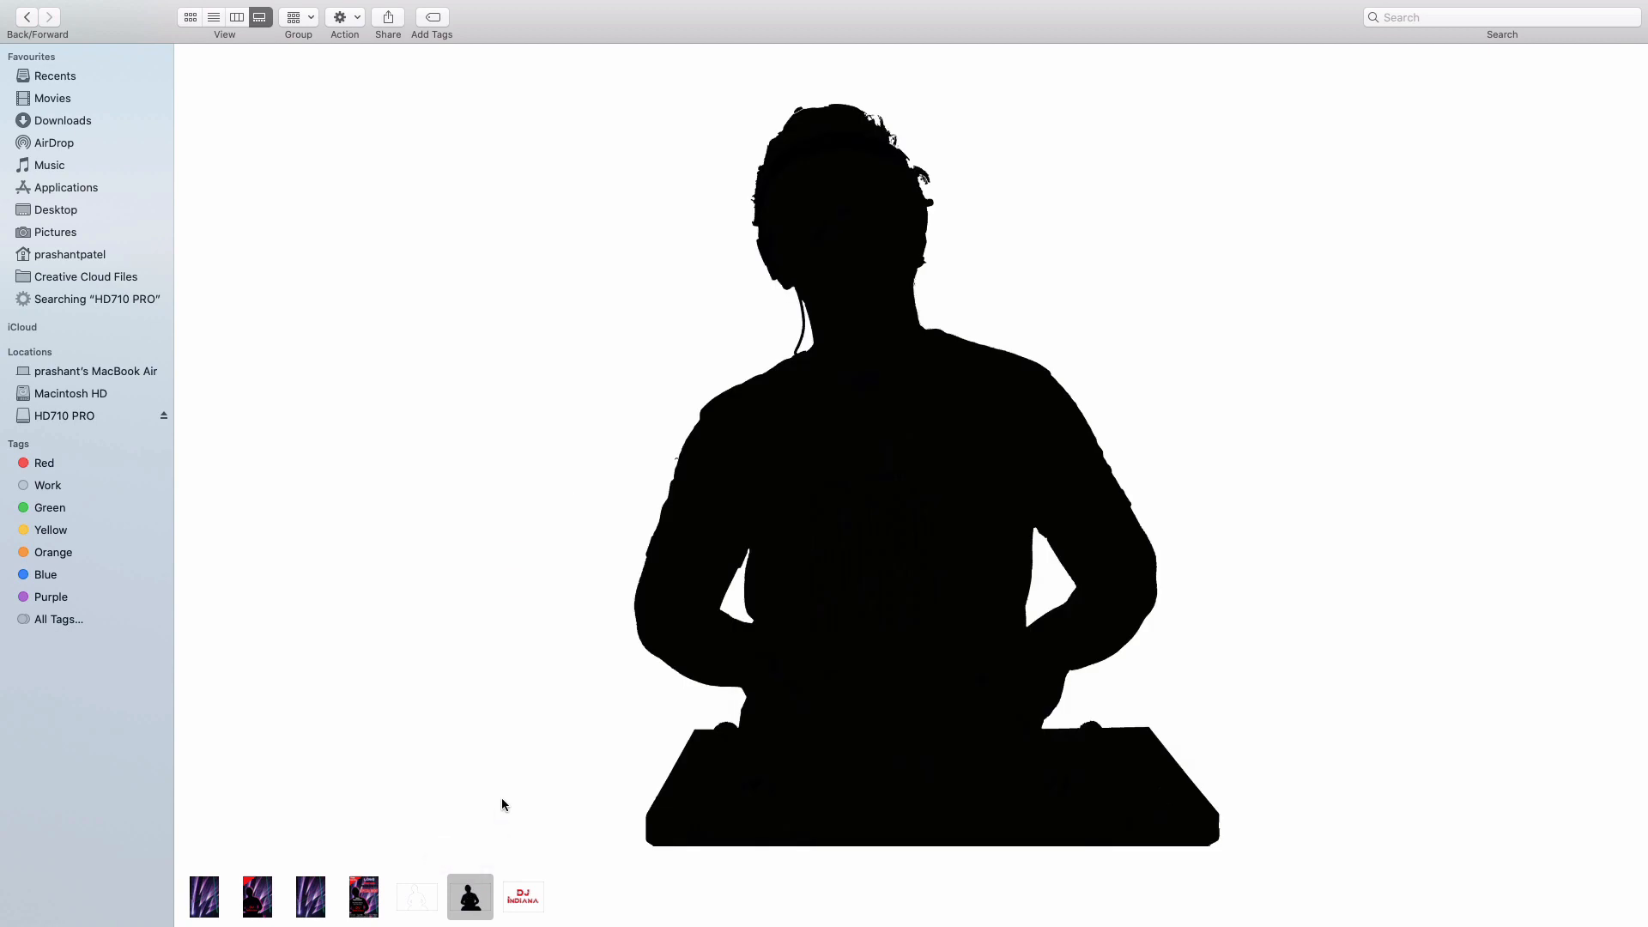
# Switch to Pixelmator Pro and apply the Mono colour preset to the DJ cut-out in IMG_8950.
pyautogui.hotkey('ctrl', 'Up')
pyautogui.click(696, 71)
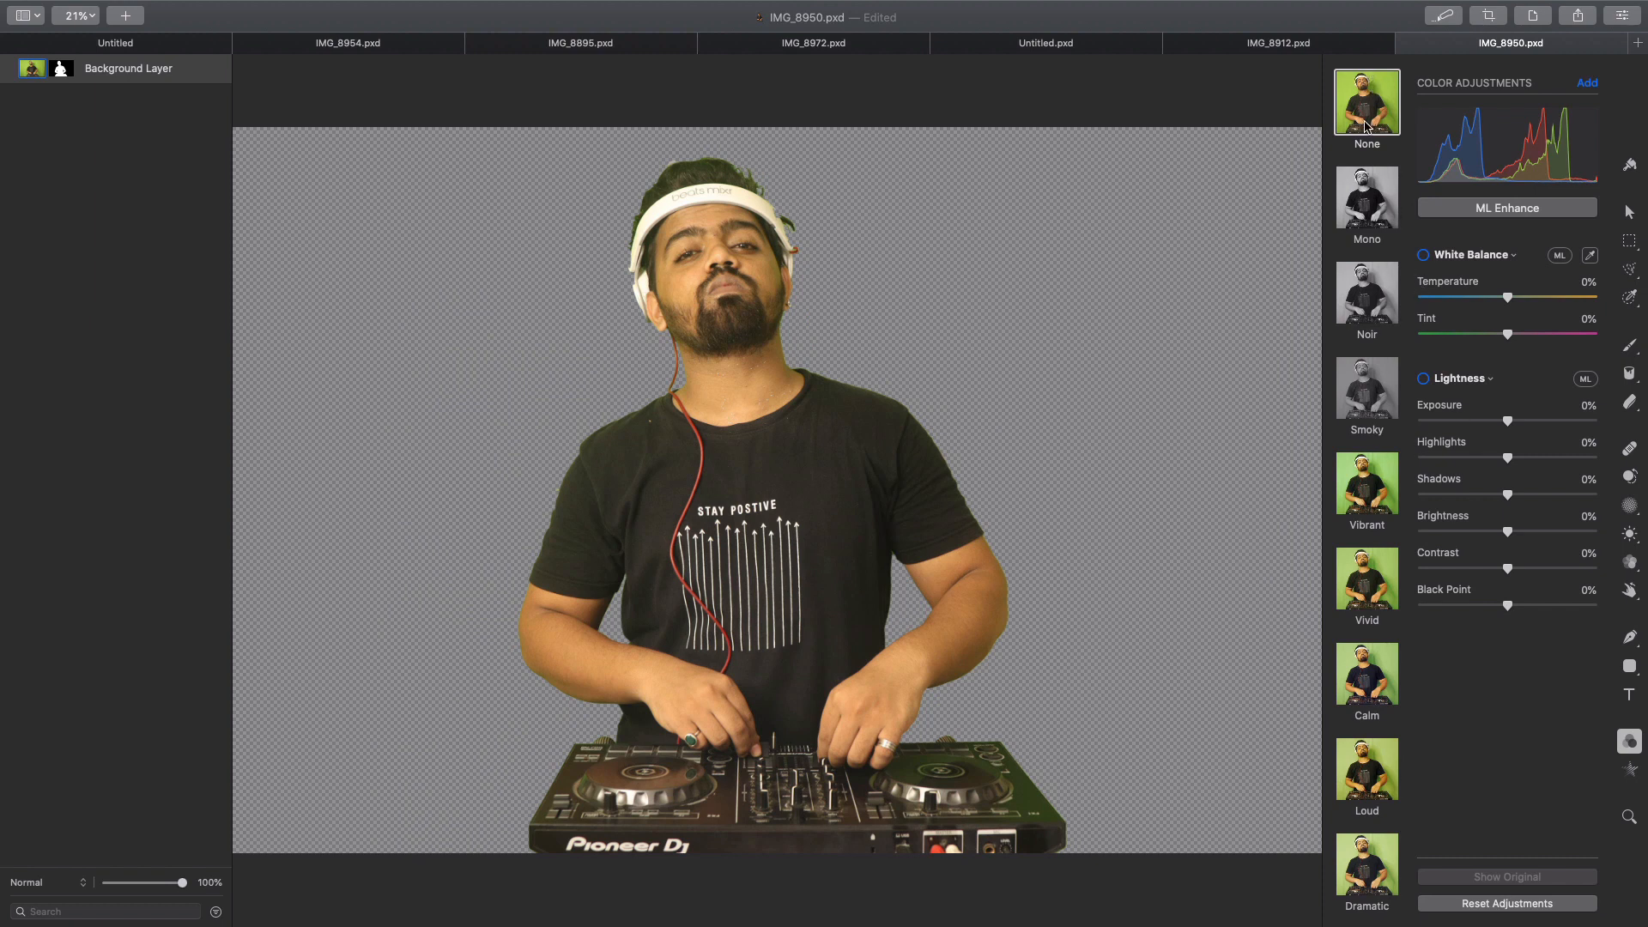
pyautogui.click(1374, 213)
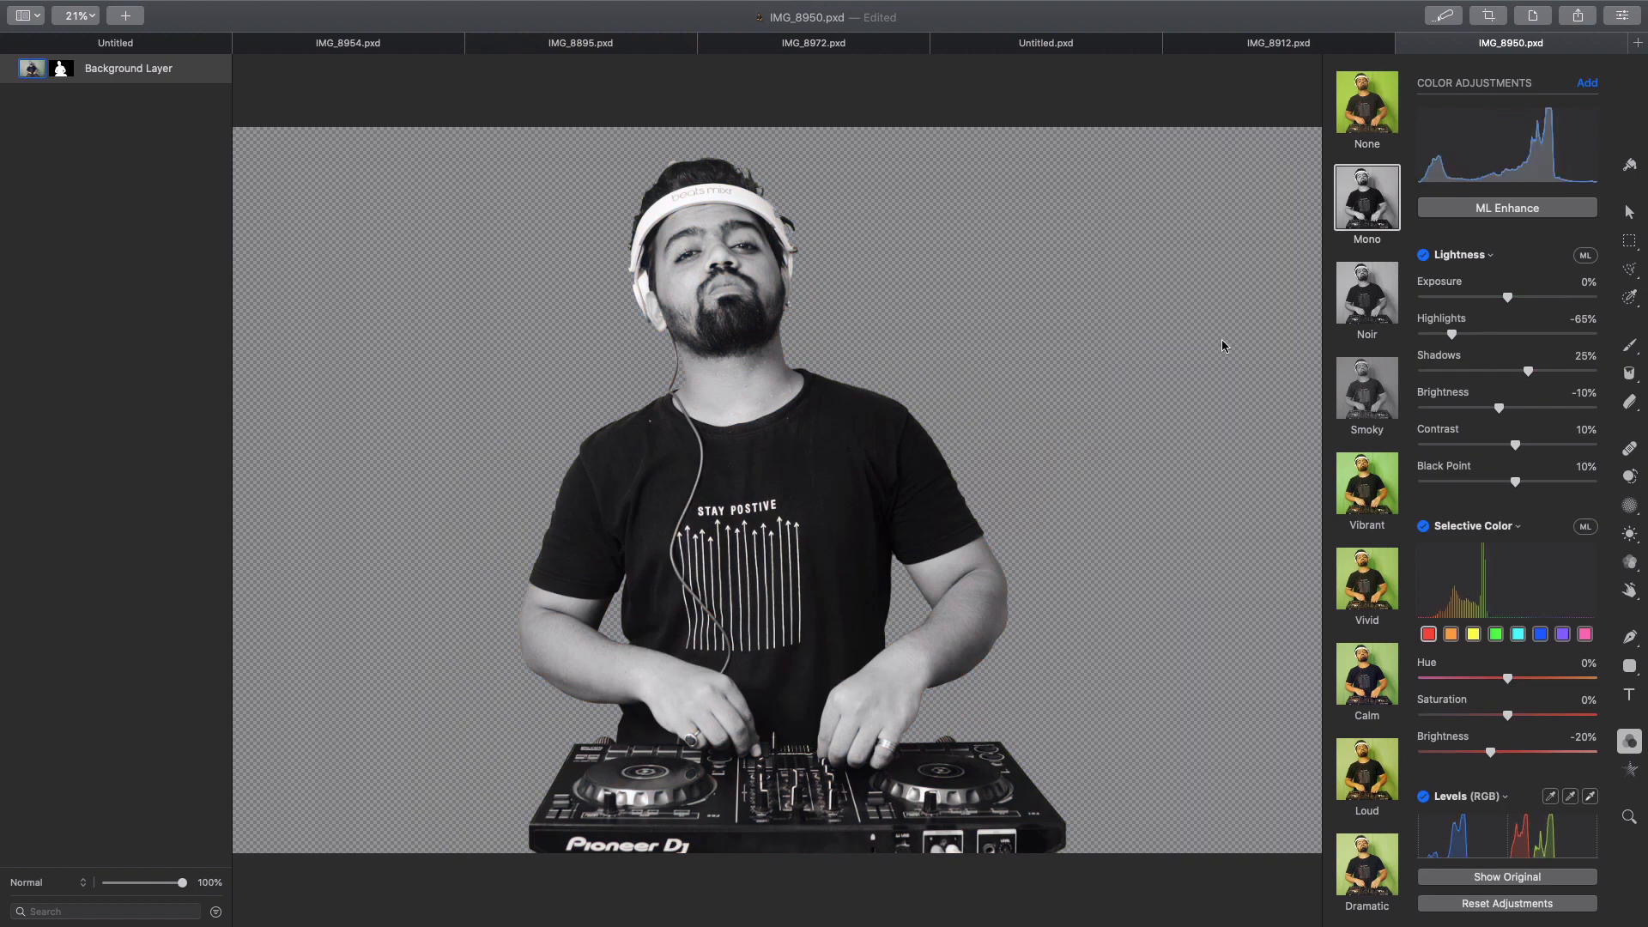
# Set the DJ layer's Exposure to -200%, Highlights, Shadows and Brightness to -100%, and Contrast and Black Point to 100%.
pyautogui.moveTo(1508, 298); pyautogui.dragTo(1338, 340)
pyautogui.moveTo(1529, 372); pyautogui.dragTo(1417, 372)
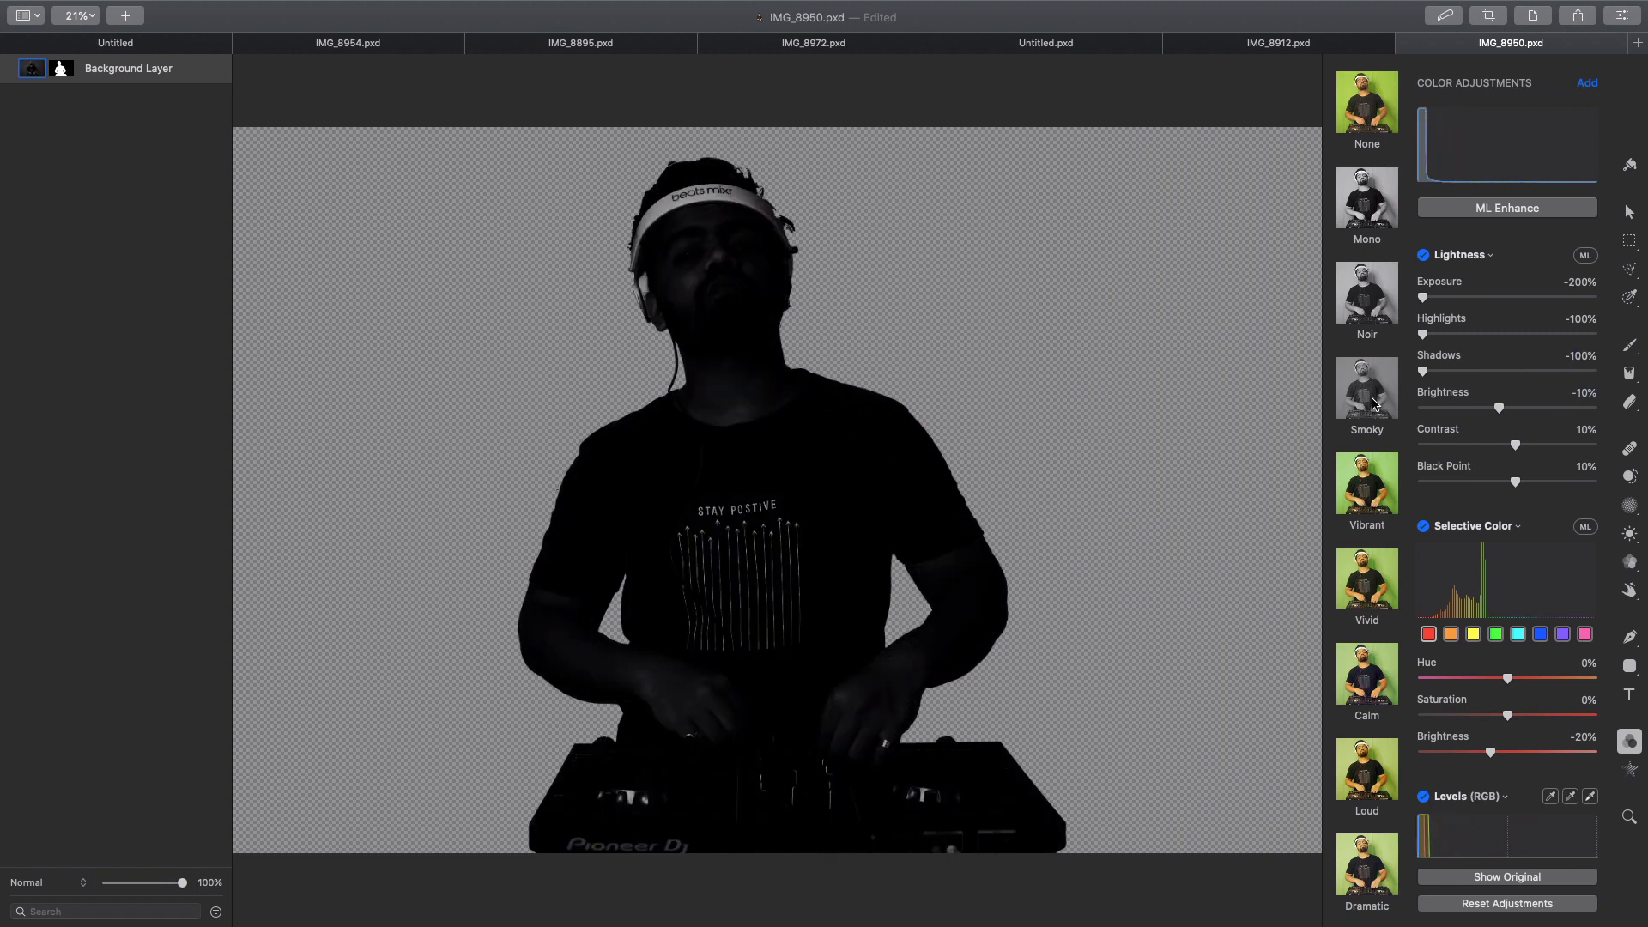
pyautogui.moveTo(1498, 408); pyautogui.dragTo(1331, 415)
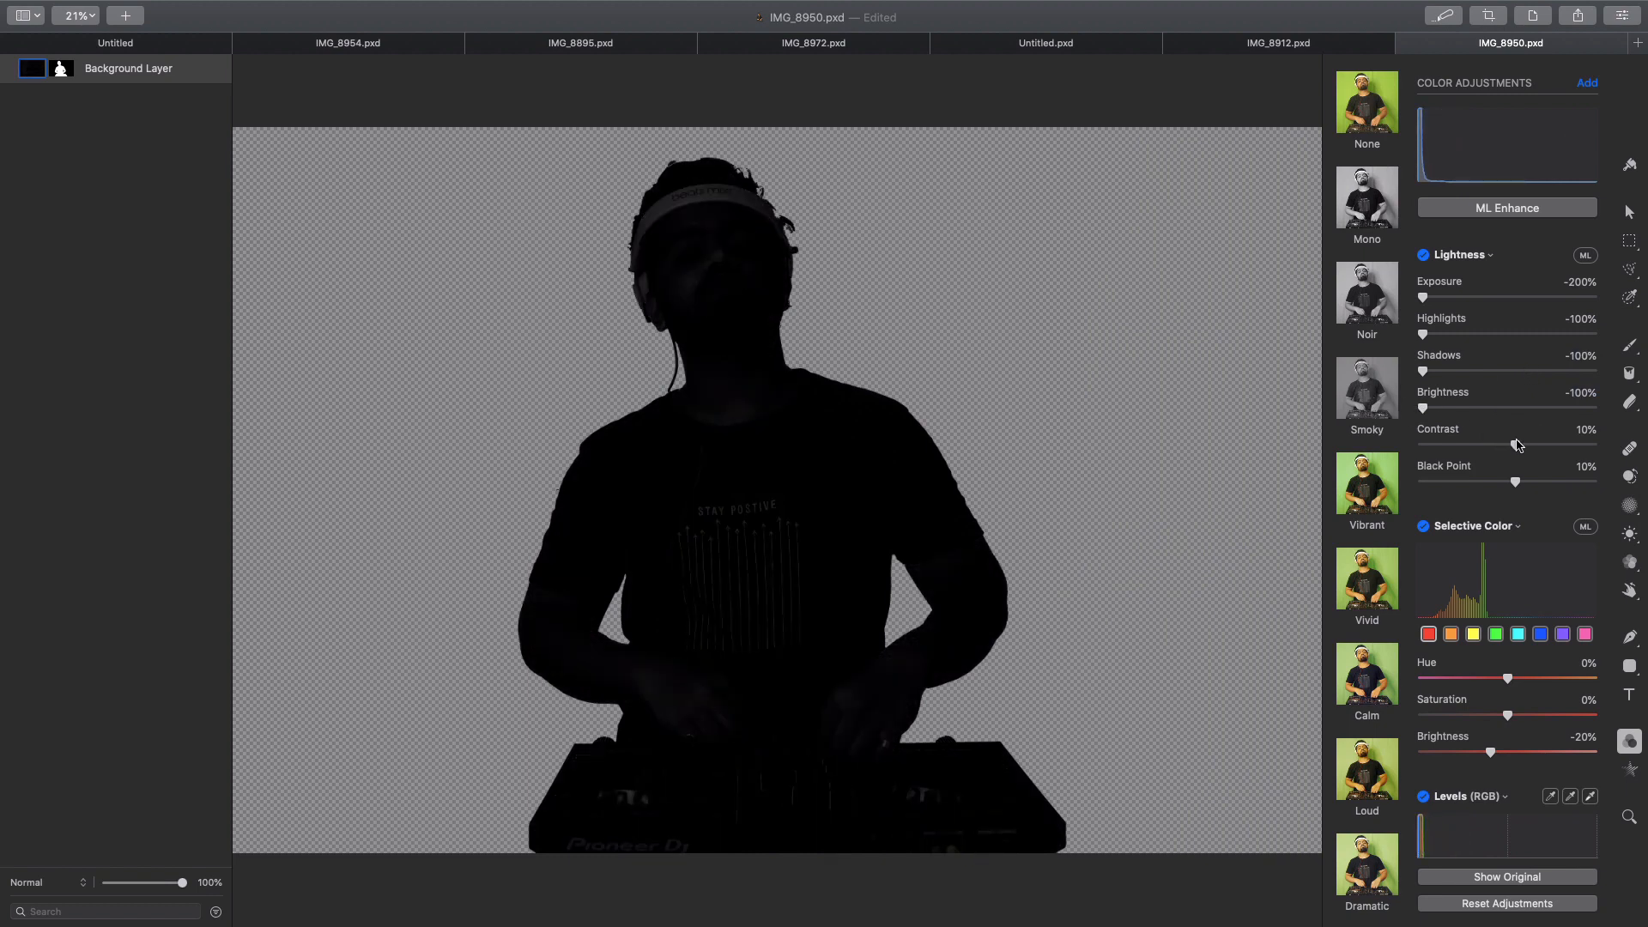
pyautogui.moveTo(1517, 445); pyautogui.dragTo(1643, 507)
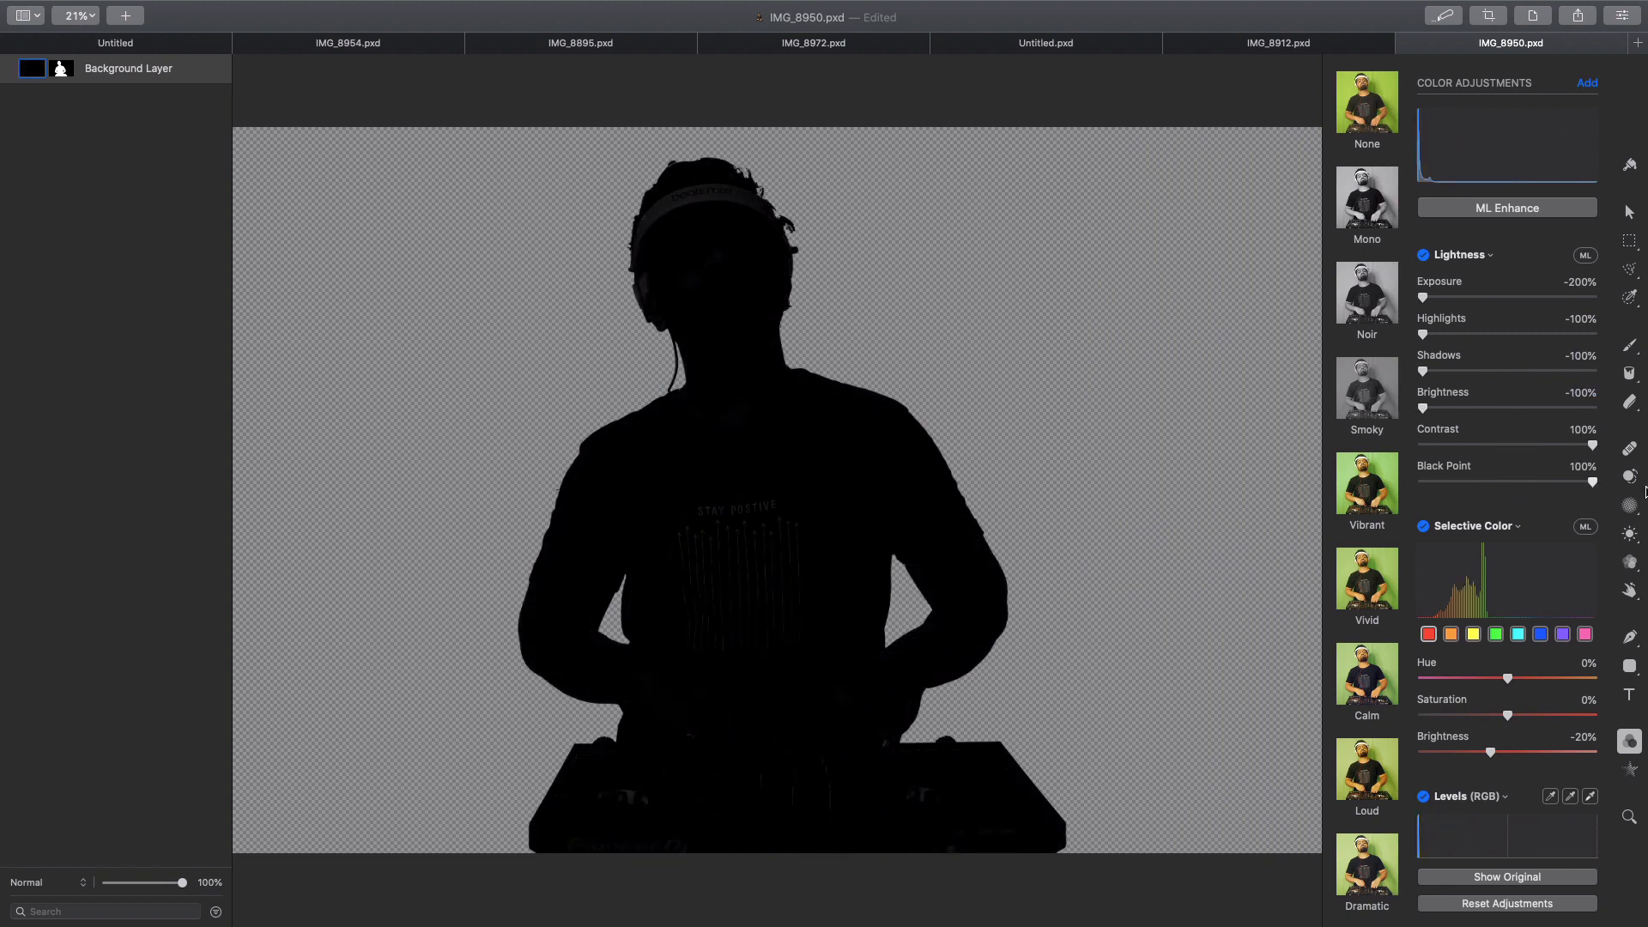
# Lower the shadow and upper points of the DJ layer's RGB curve to turn the cut-out into a solid black silhouette.
pyautogui.scroll(-5, 1514, 601)
pyautogui.moveTo(1504, 705); pyautogui.dragTo(1557, 753)
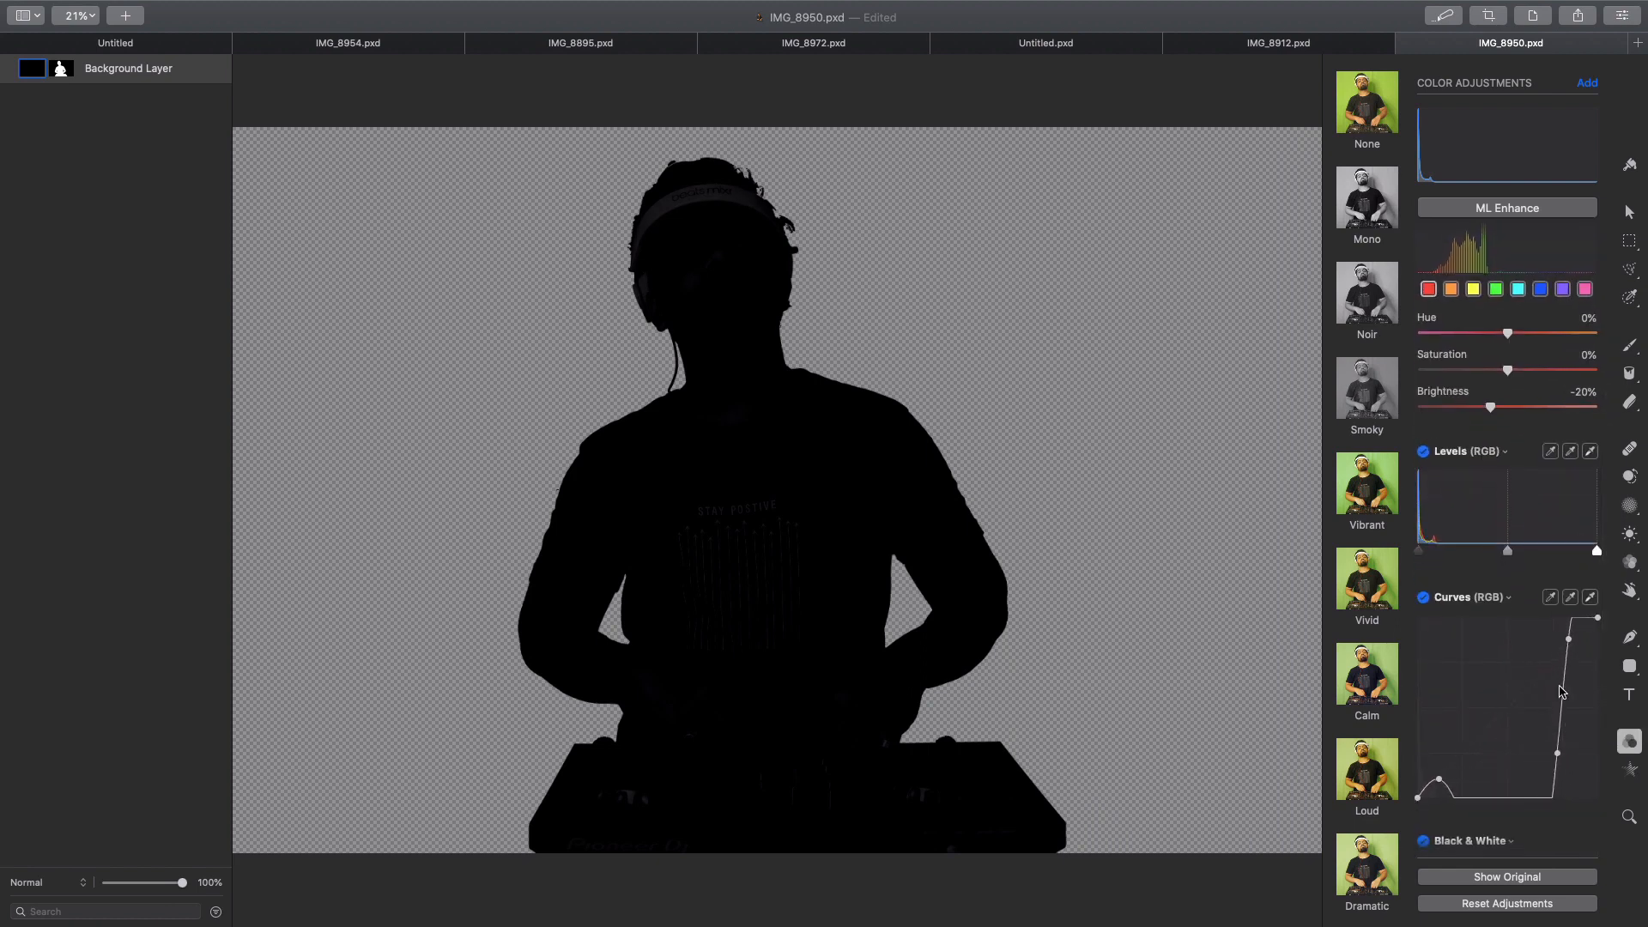
pyautogui.moveTo(1571, 642)
pyautogui.mouseDown()
pyautogui.moveTo(1586, 678)
pyautogui.moveTo(1574, 668)
pyautogui.mouseUp()
pyautogui.moveTo(1440, 782); pyautogui.dragTo(1453, 819)
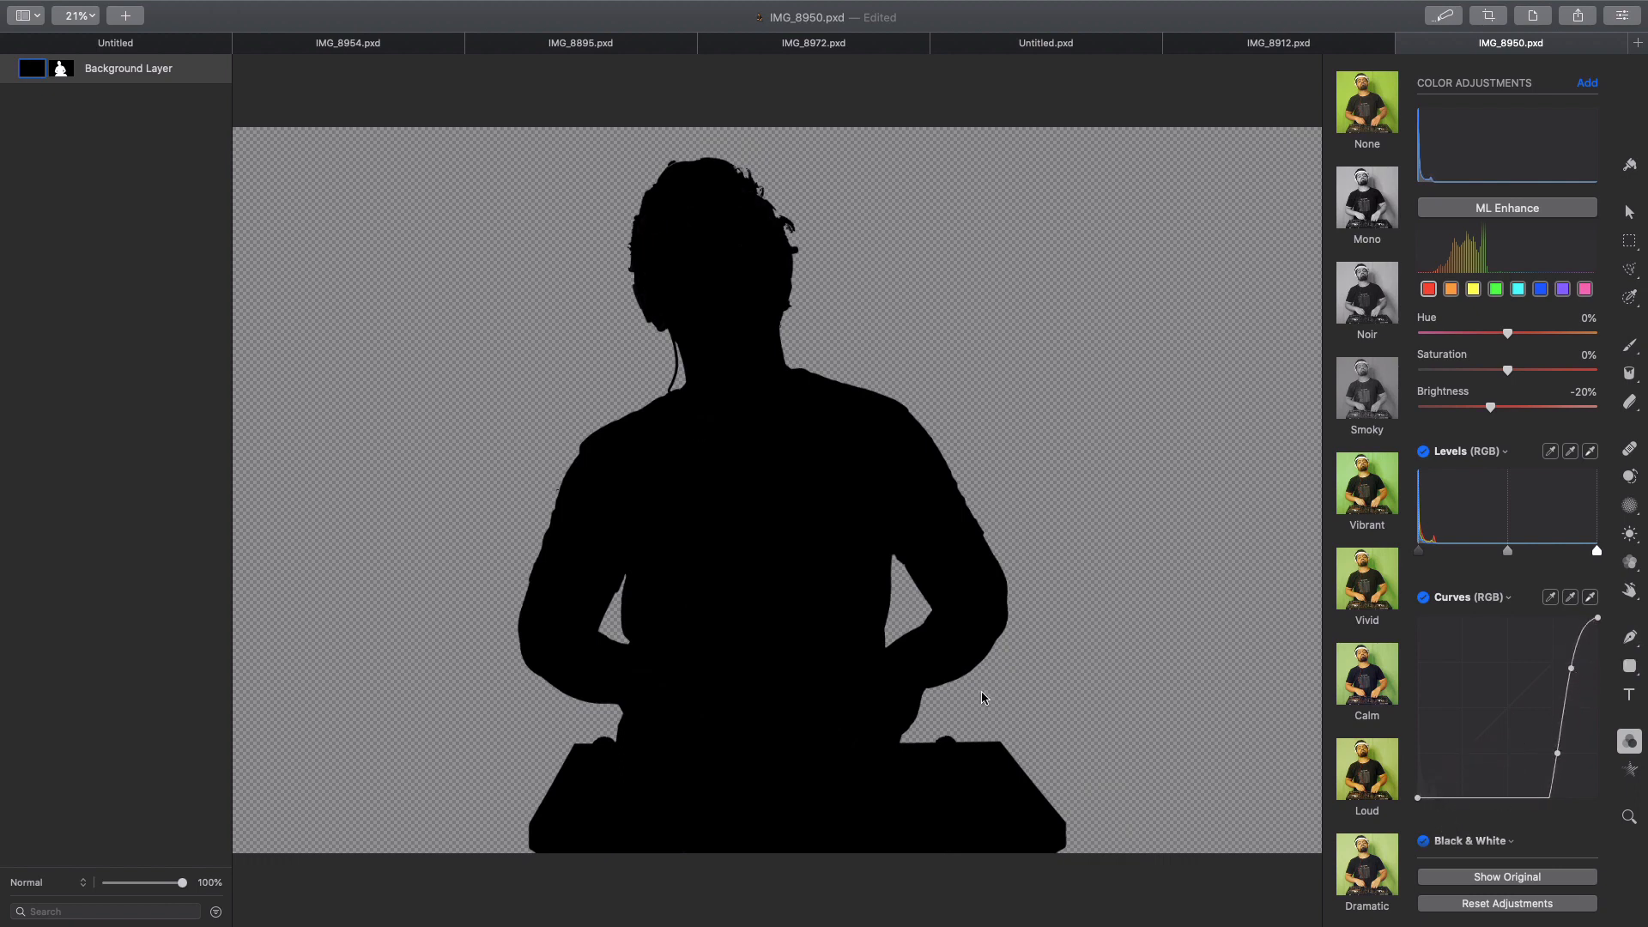
pyautogui.click(1449, 17)
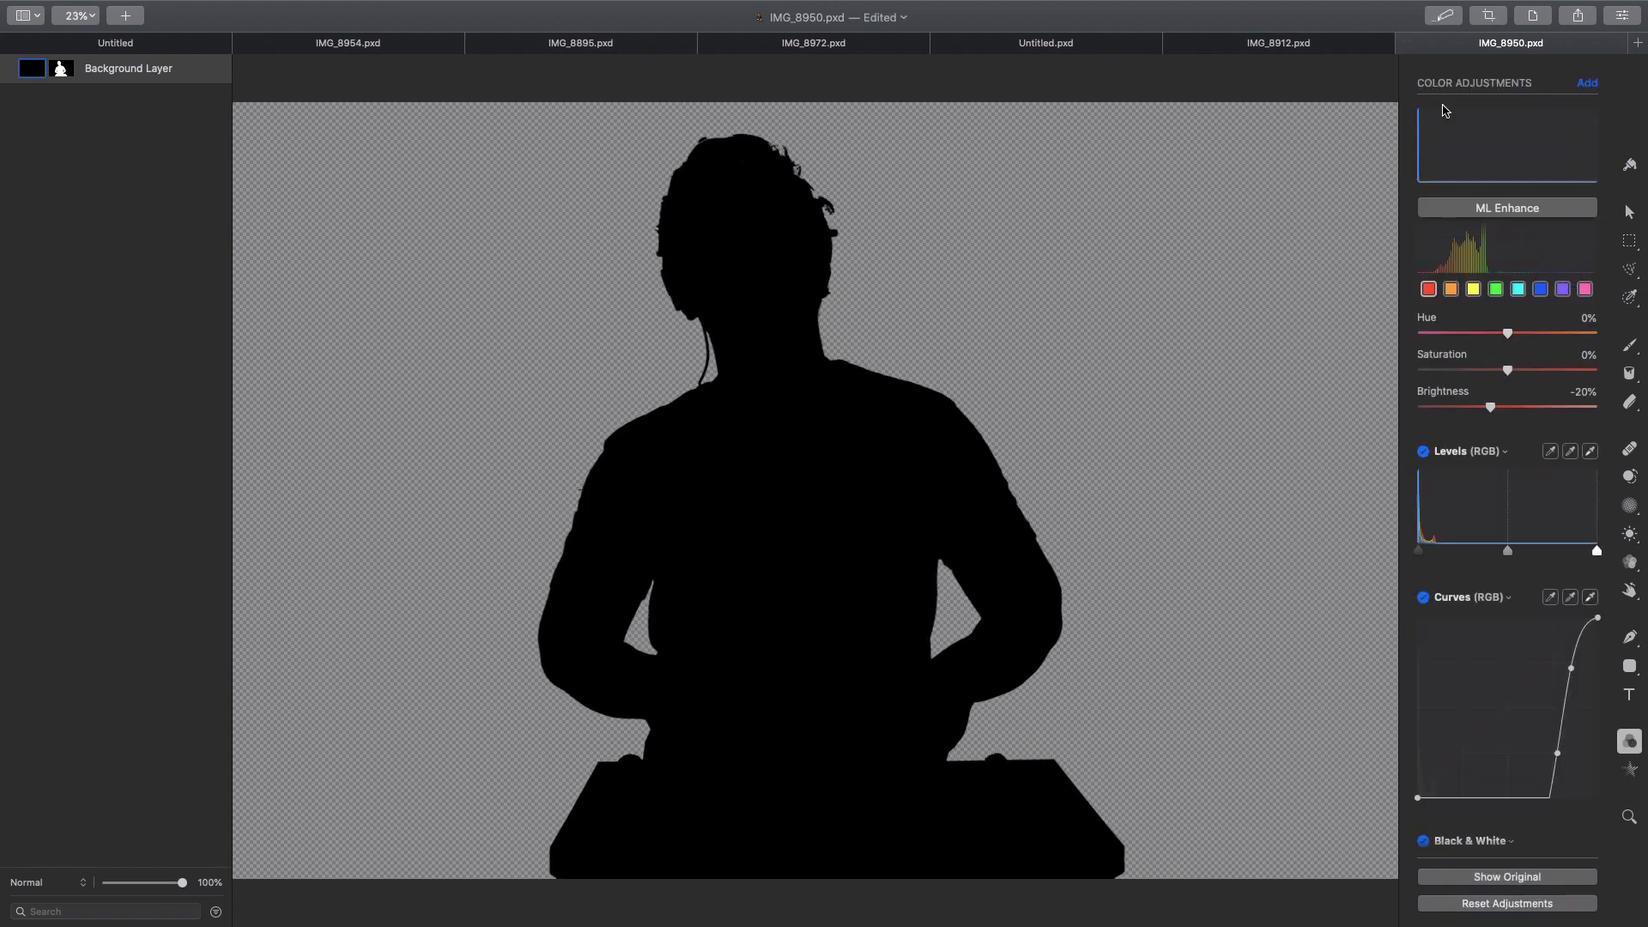
pyautogui.click(1443, 22)
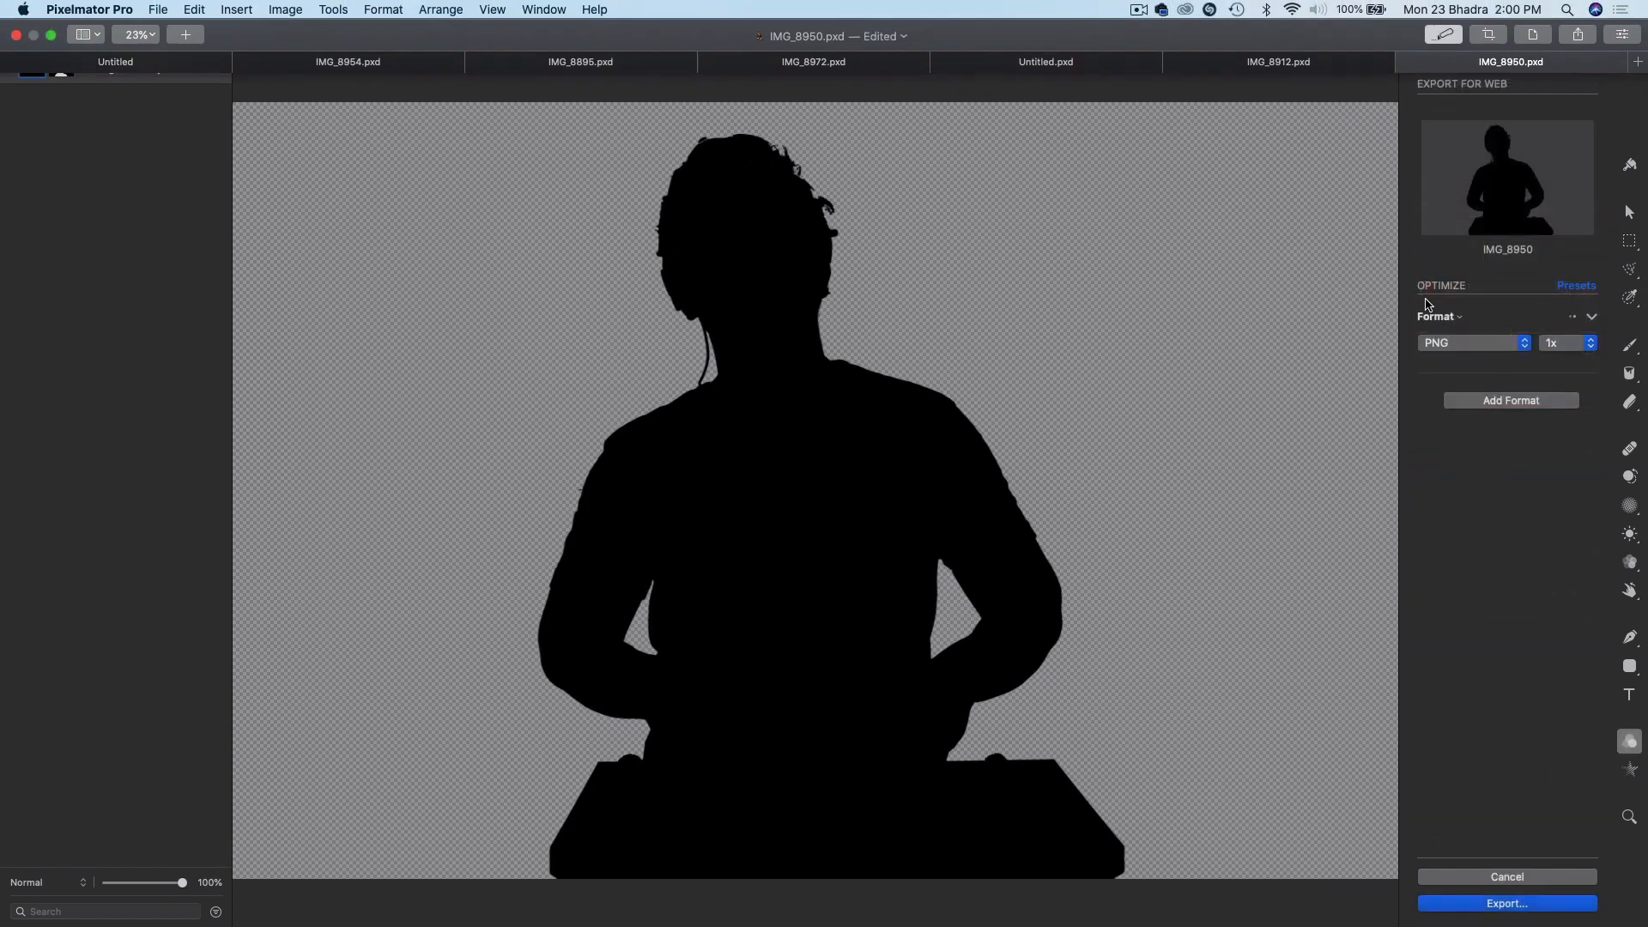
pyautogui.click(1443, 15)
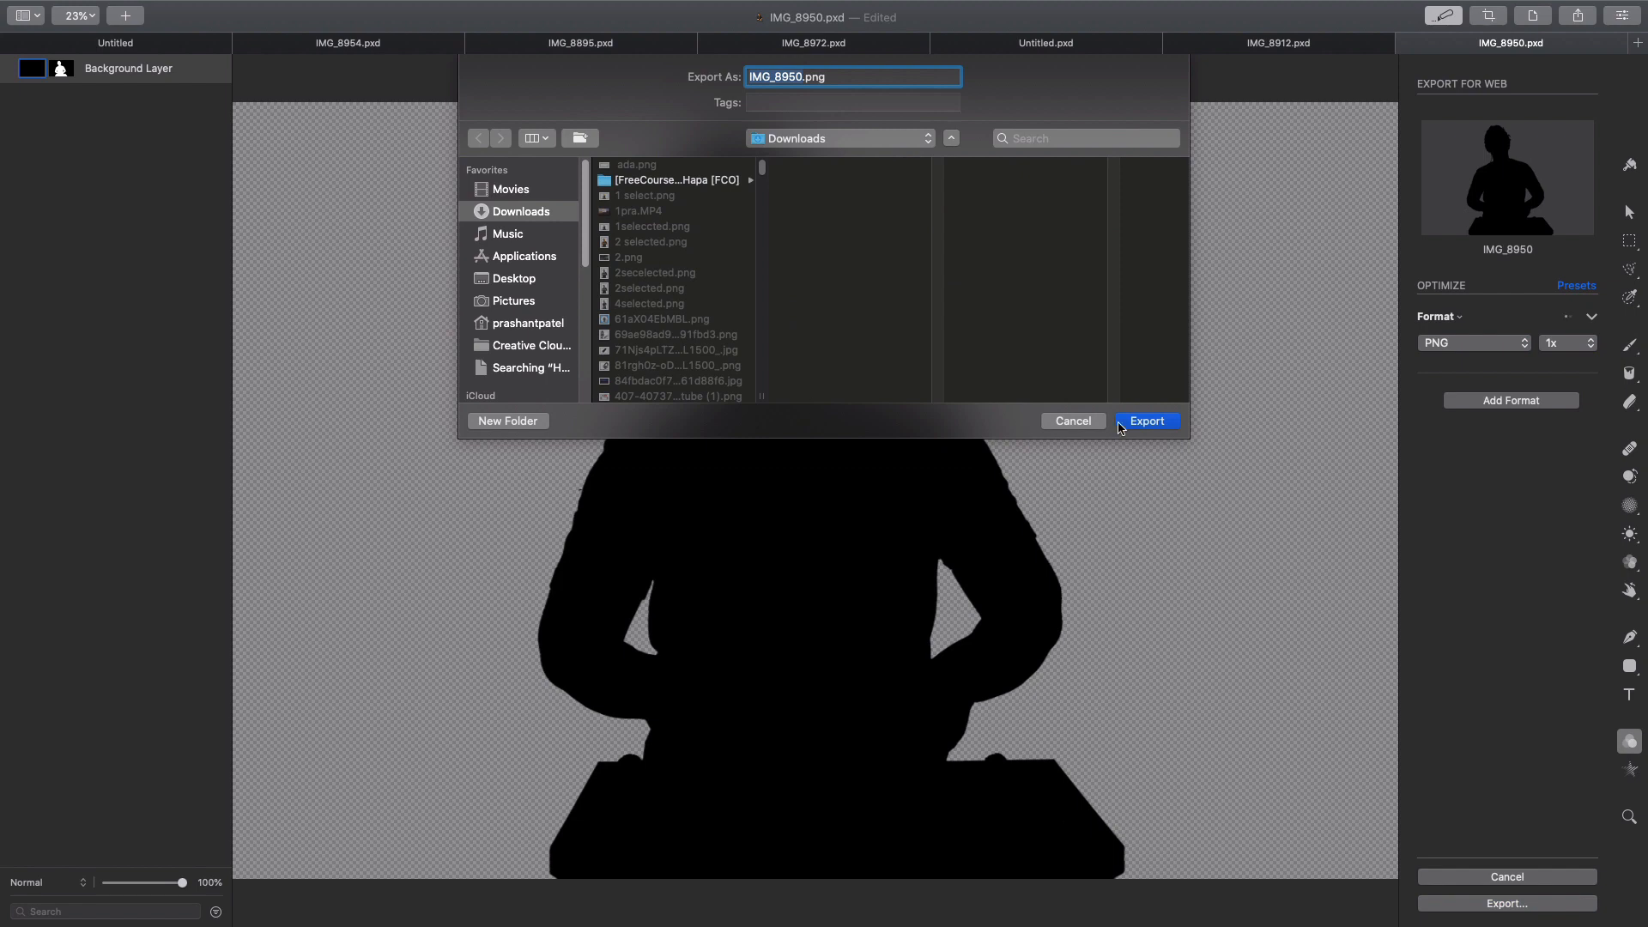
pyautogui.click(1072, 420)
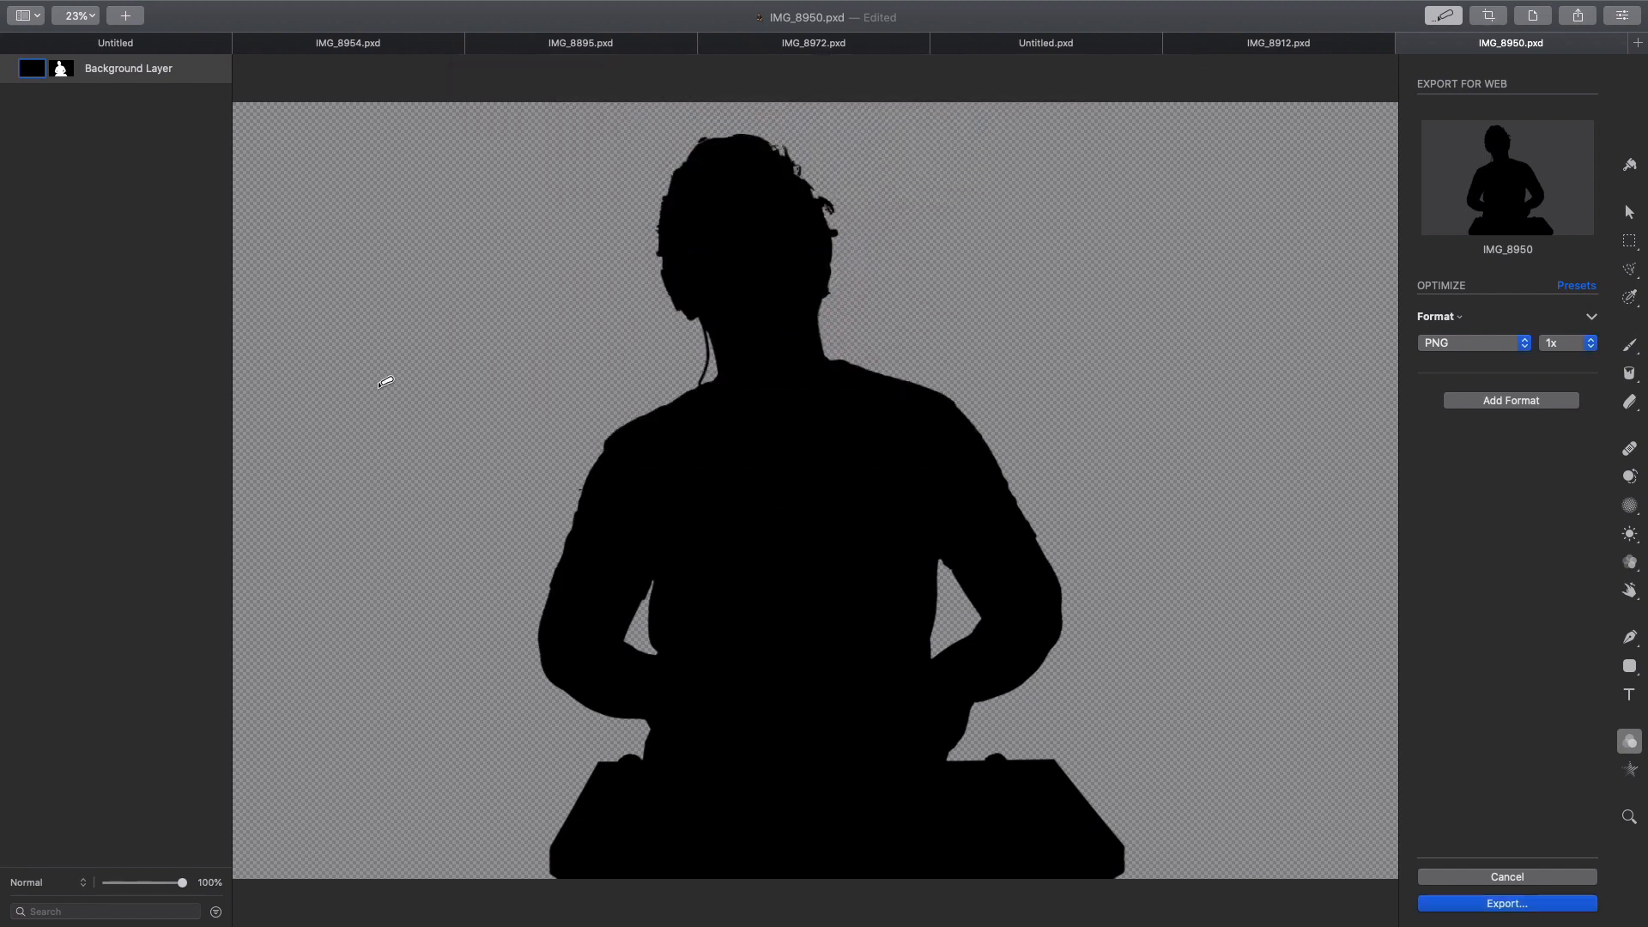
# Switch to Finder and view the red DJ Indiana logo and the black silhouette image again.
pyautogui.hotkey('ctrl', 'Up')
pyautogui.click(871, 75)
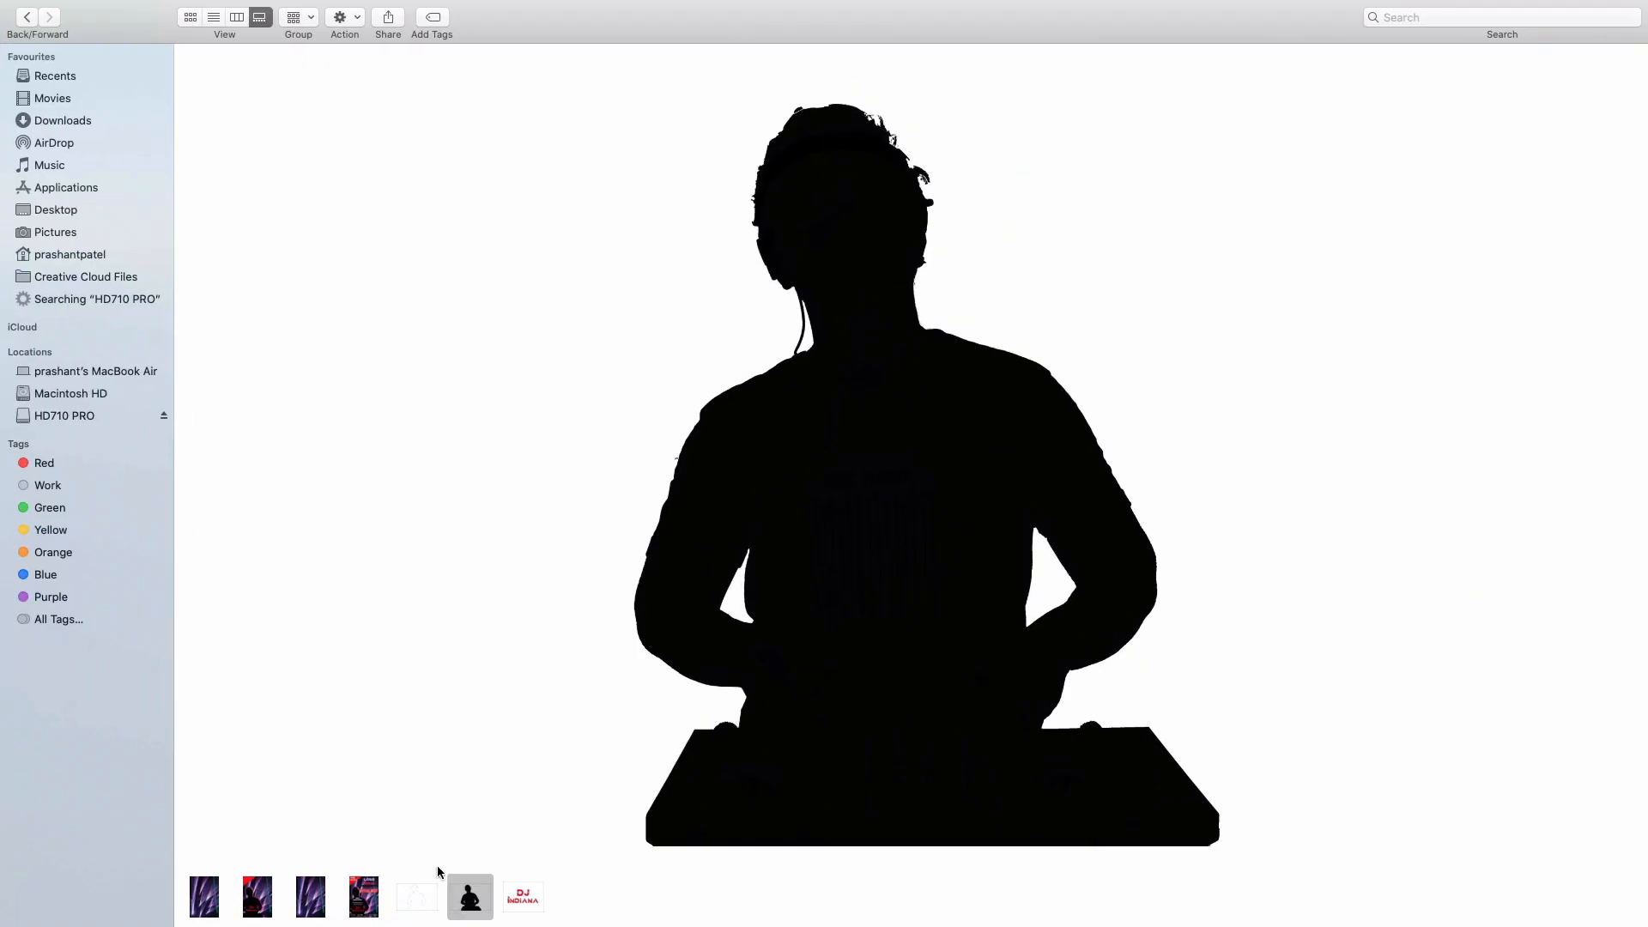
pyautogui.click(508, 901)
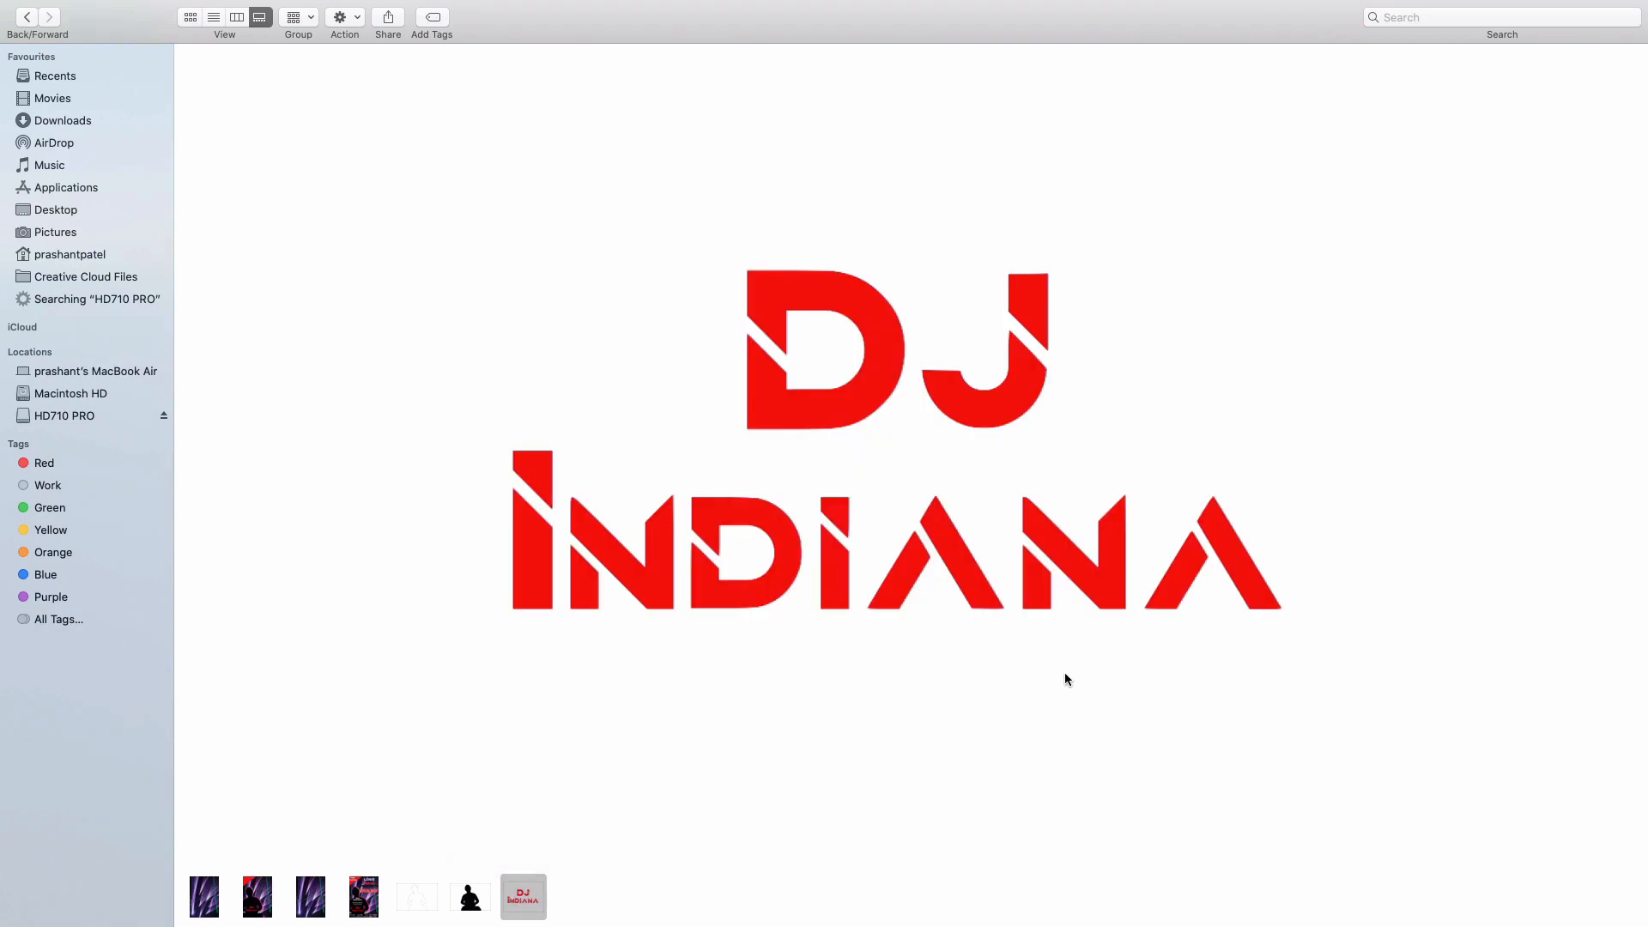
pyautogui.click(468, 912)
pyautogui.hotkey('ctrl', 'Up')
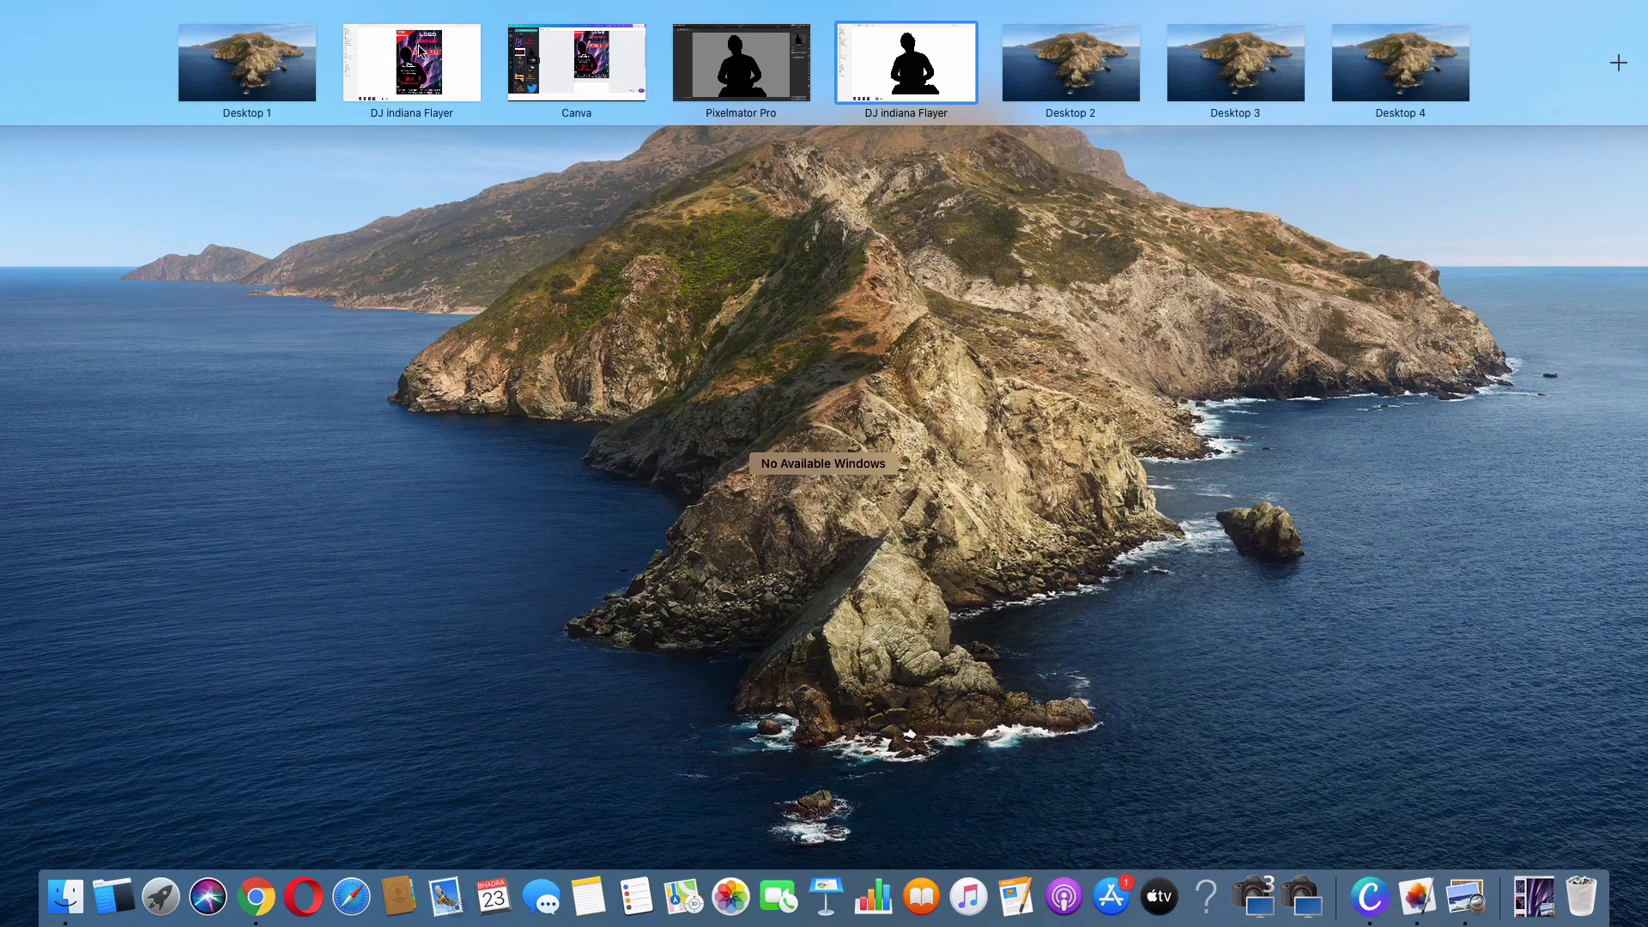
pyautogui.click(520, 57)
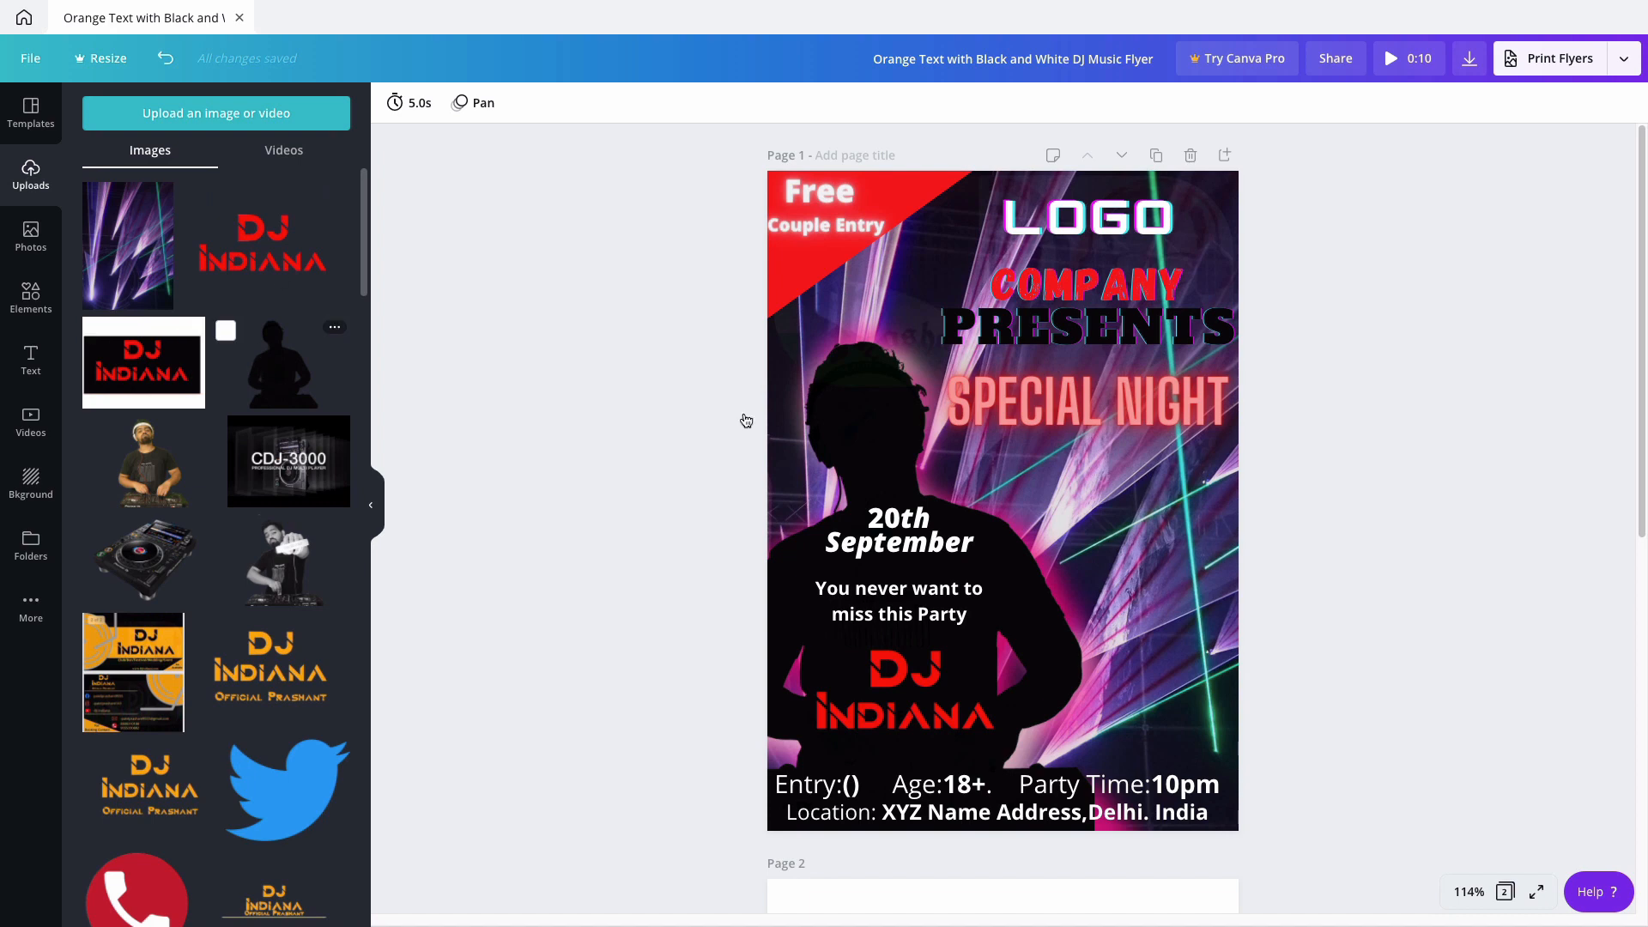
pyautogui.hotkey('ctrl', 'Up')
pyautogui.click(740, 64)
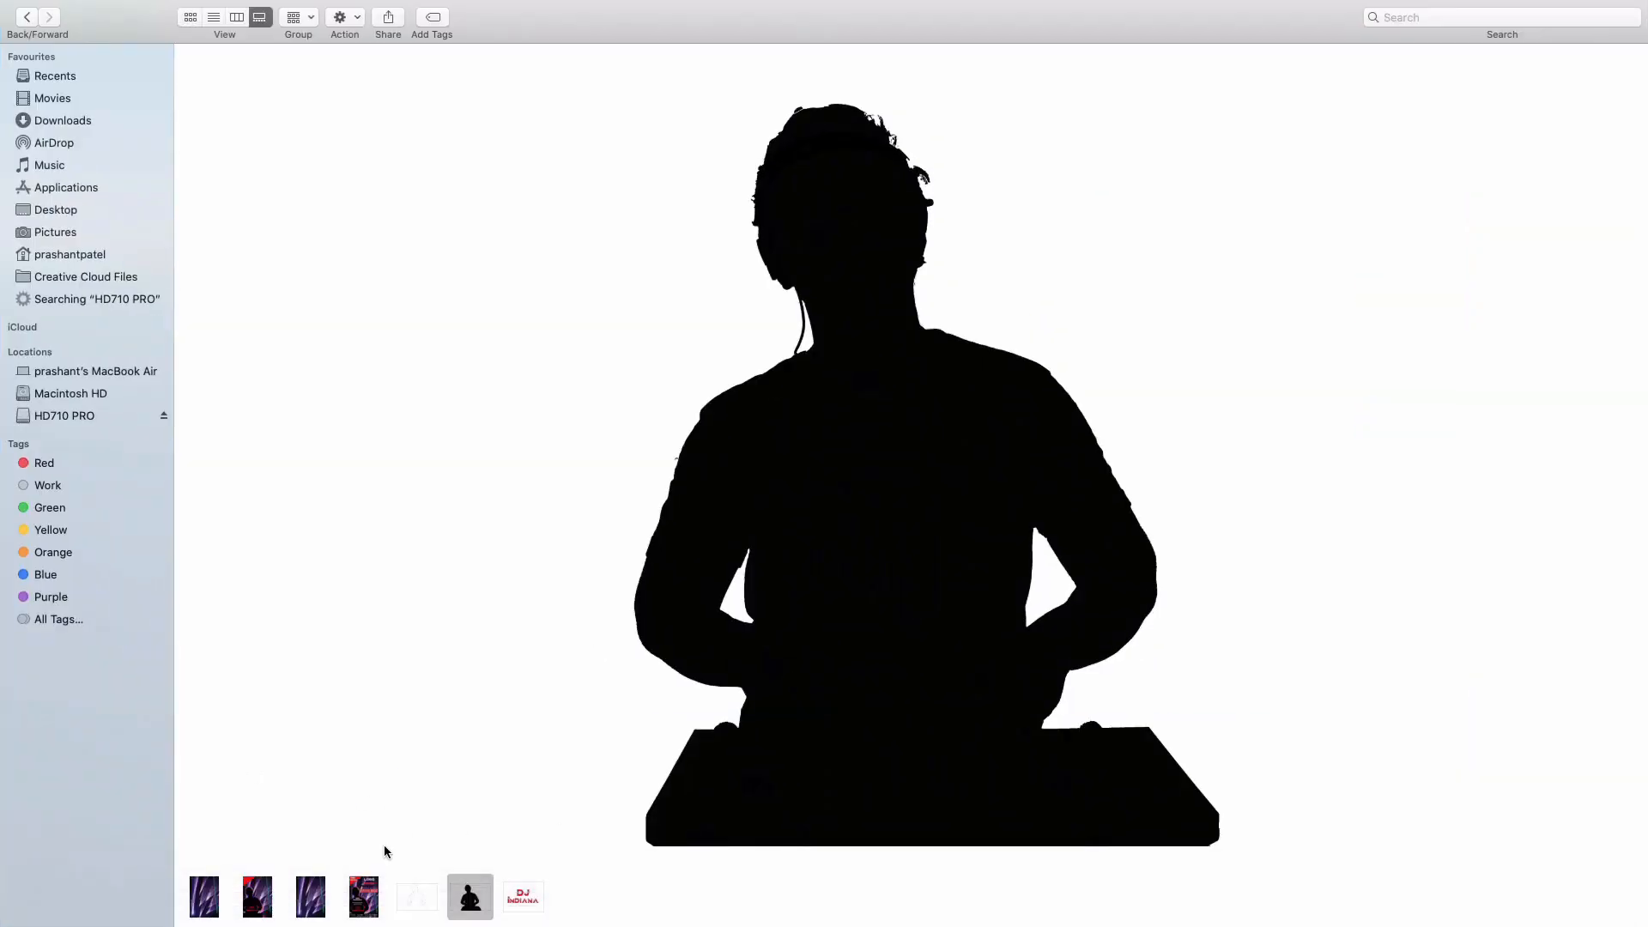
pyautogui.hotkey('ctrl', 'Up')
pyautogui.click(391, 75)
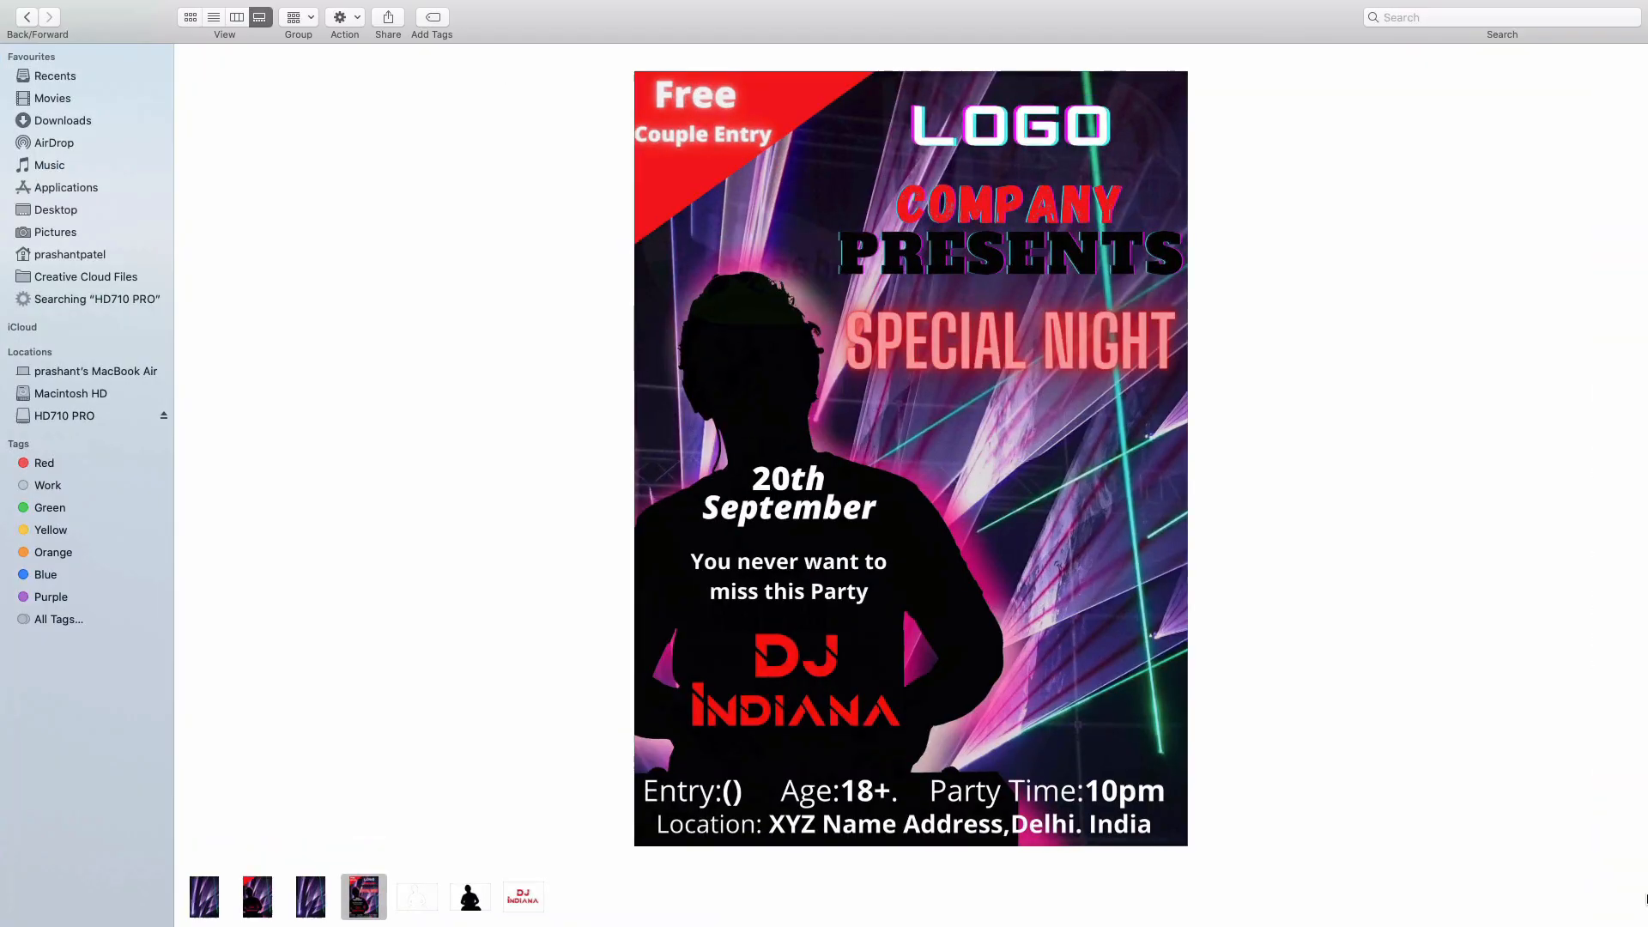
# Switch to Canva, add the uploaded laser-light image to the blank page 2 and enlarge it to cover the whole page.
pyautogui.hotkey('ctrl', 'Up')
pyautogui.click(577, 64)
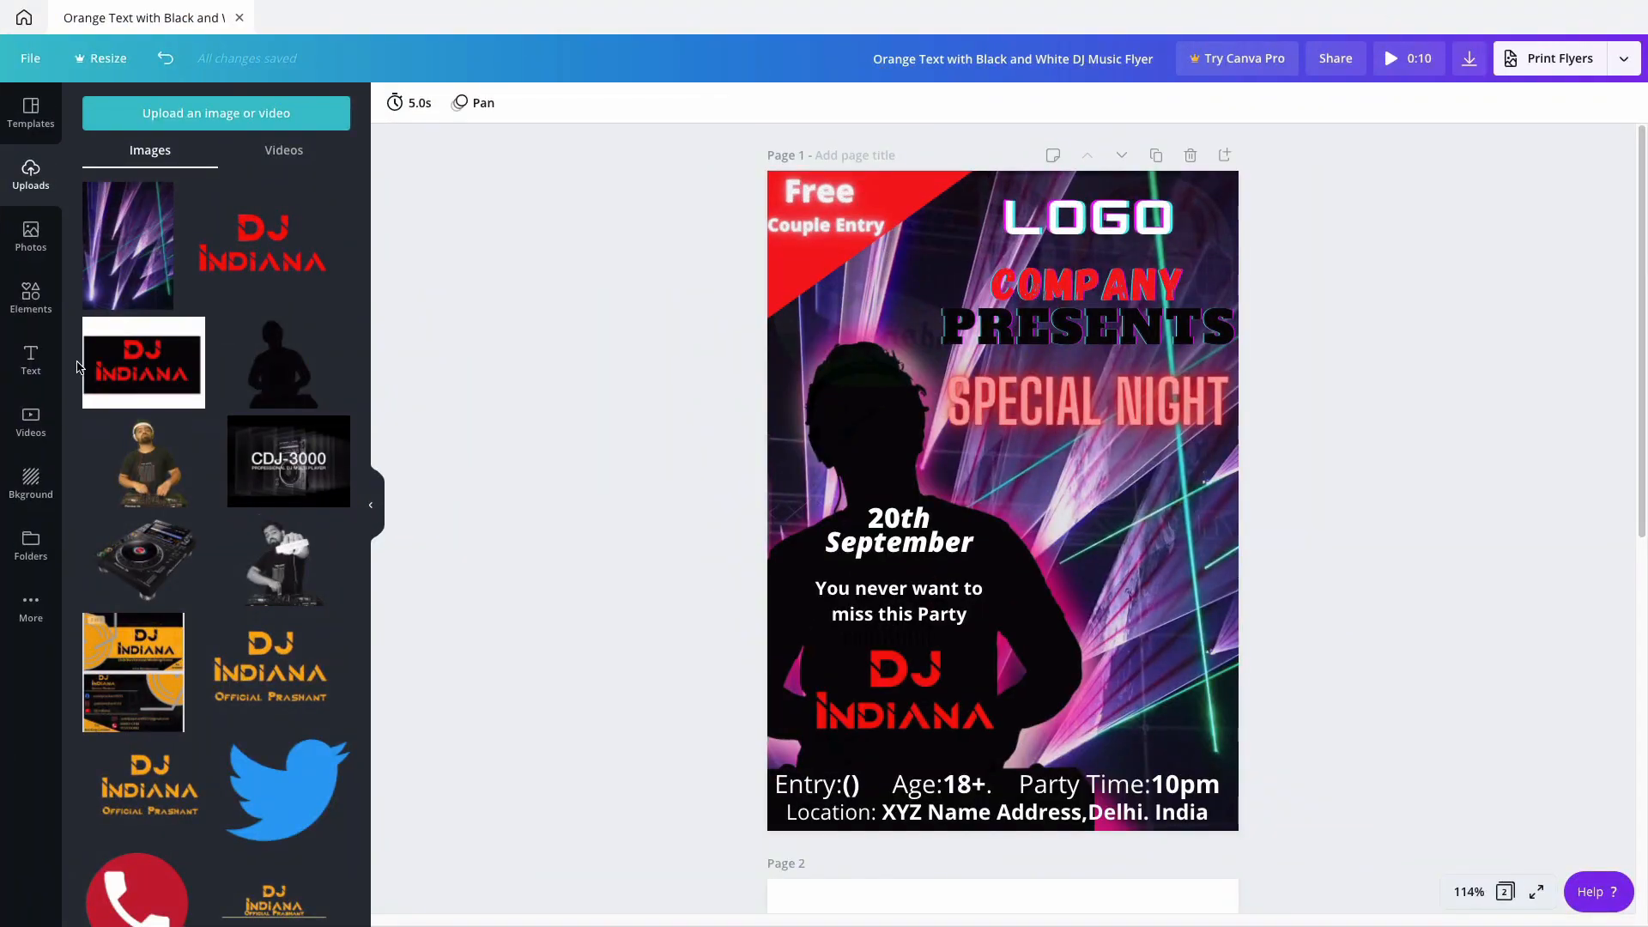
pyautogui.scroll(-7, 827, 339)
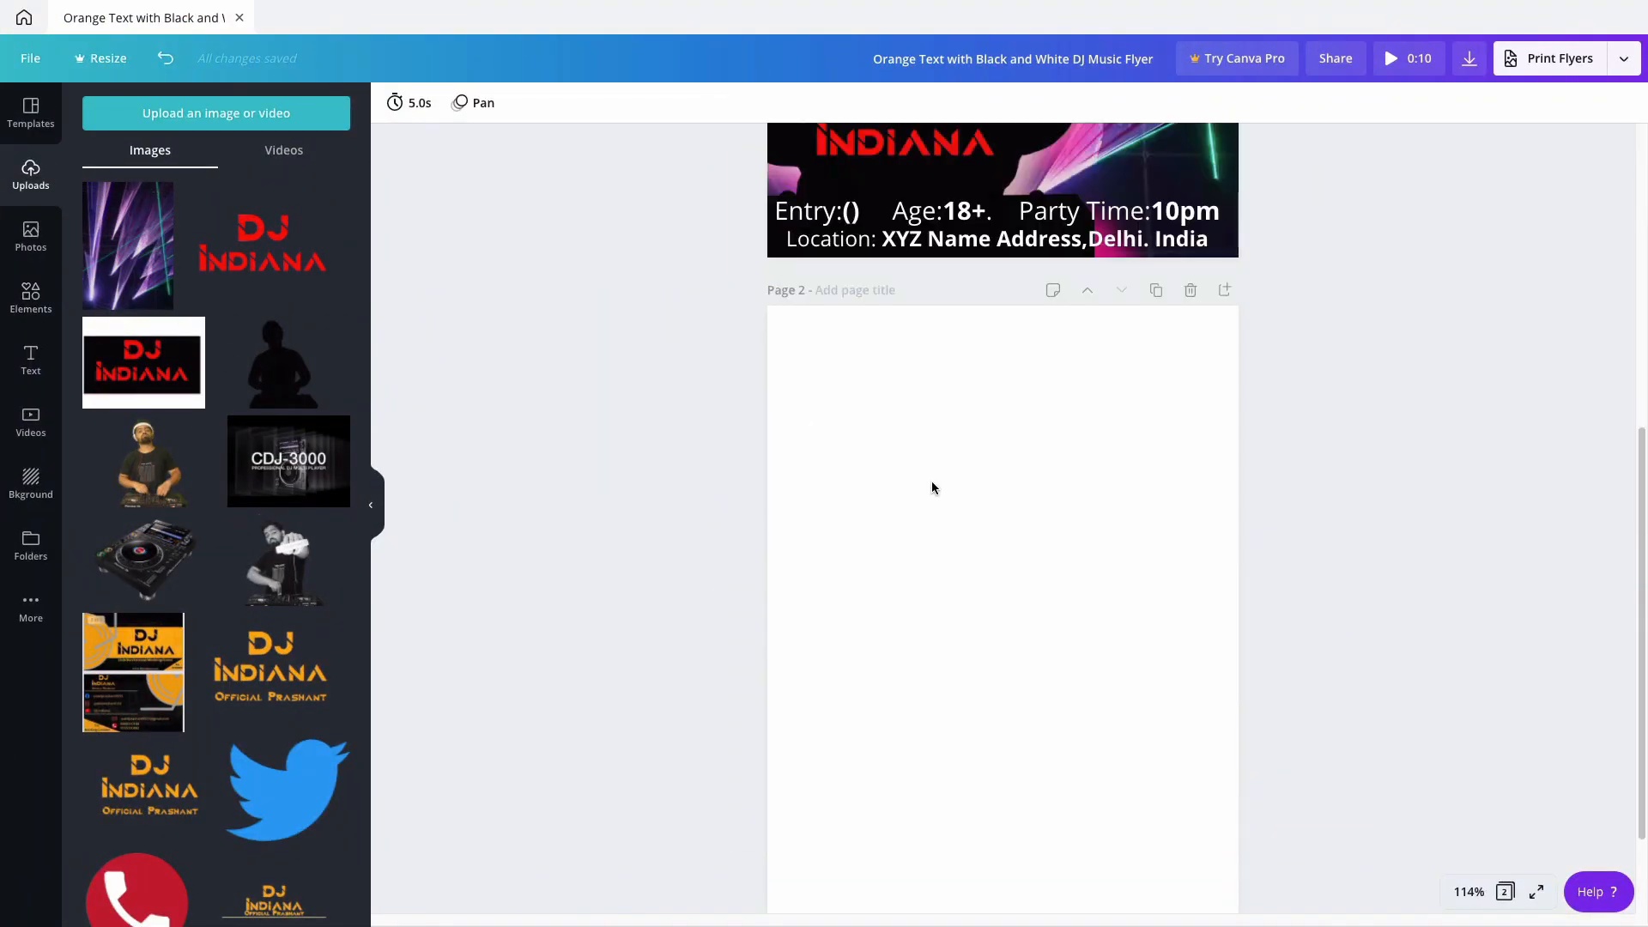
pyautogui.scroll(-2, 1080, 306)
pyautogui.scroll(8, 1079, 306)
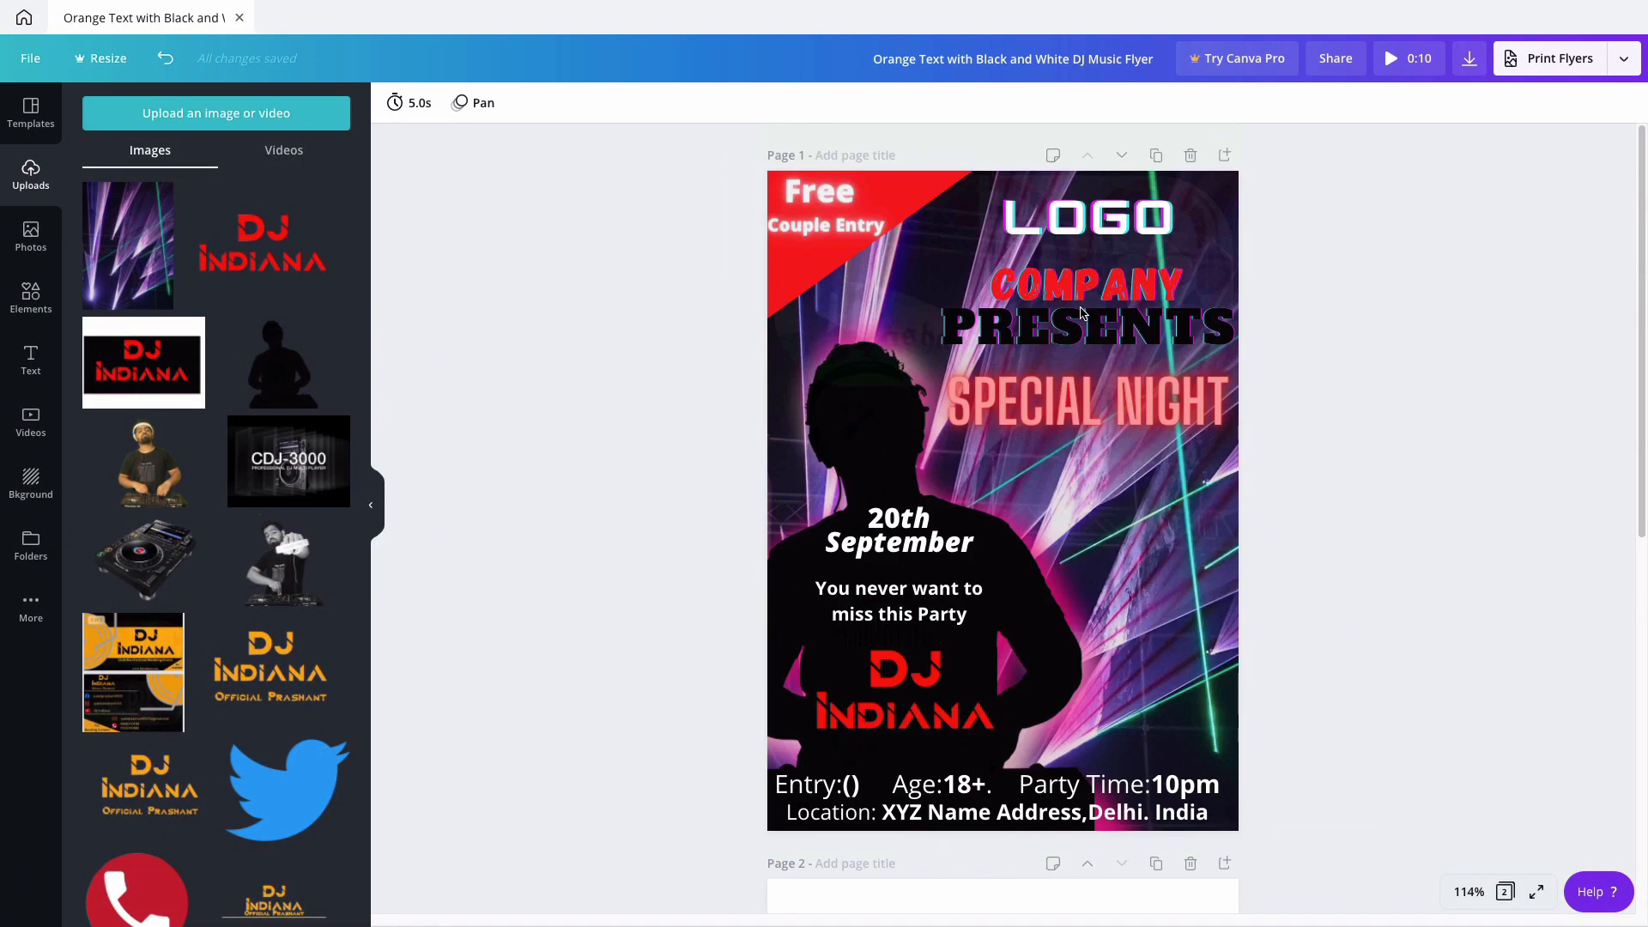
pyautogui.scroll(-8, 902, 256)
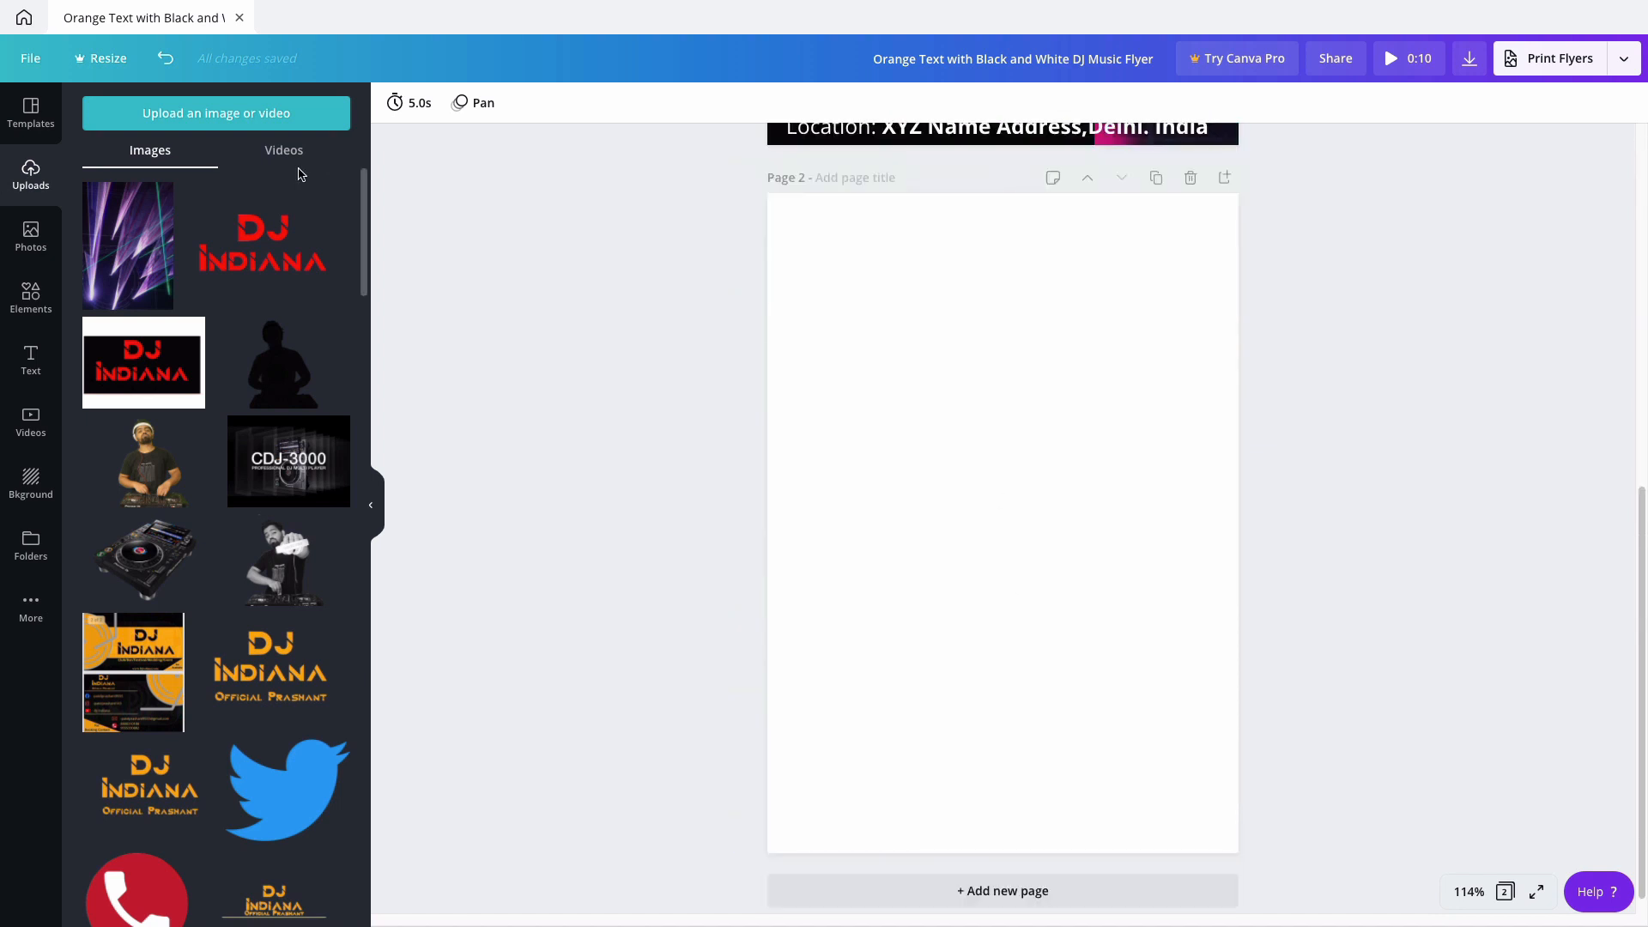
pyautogui.click(163, 273)
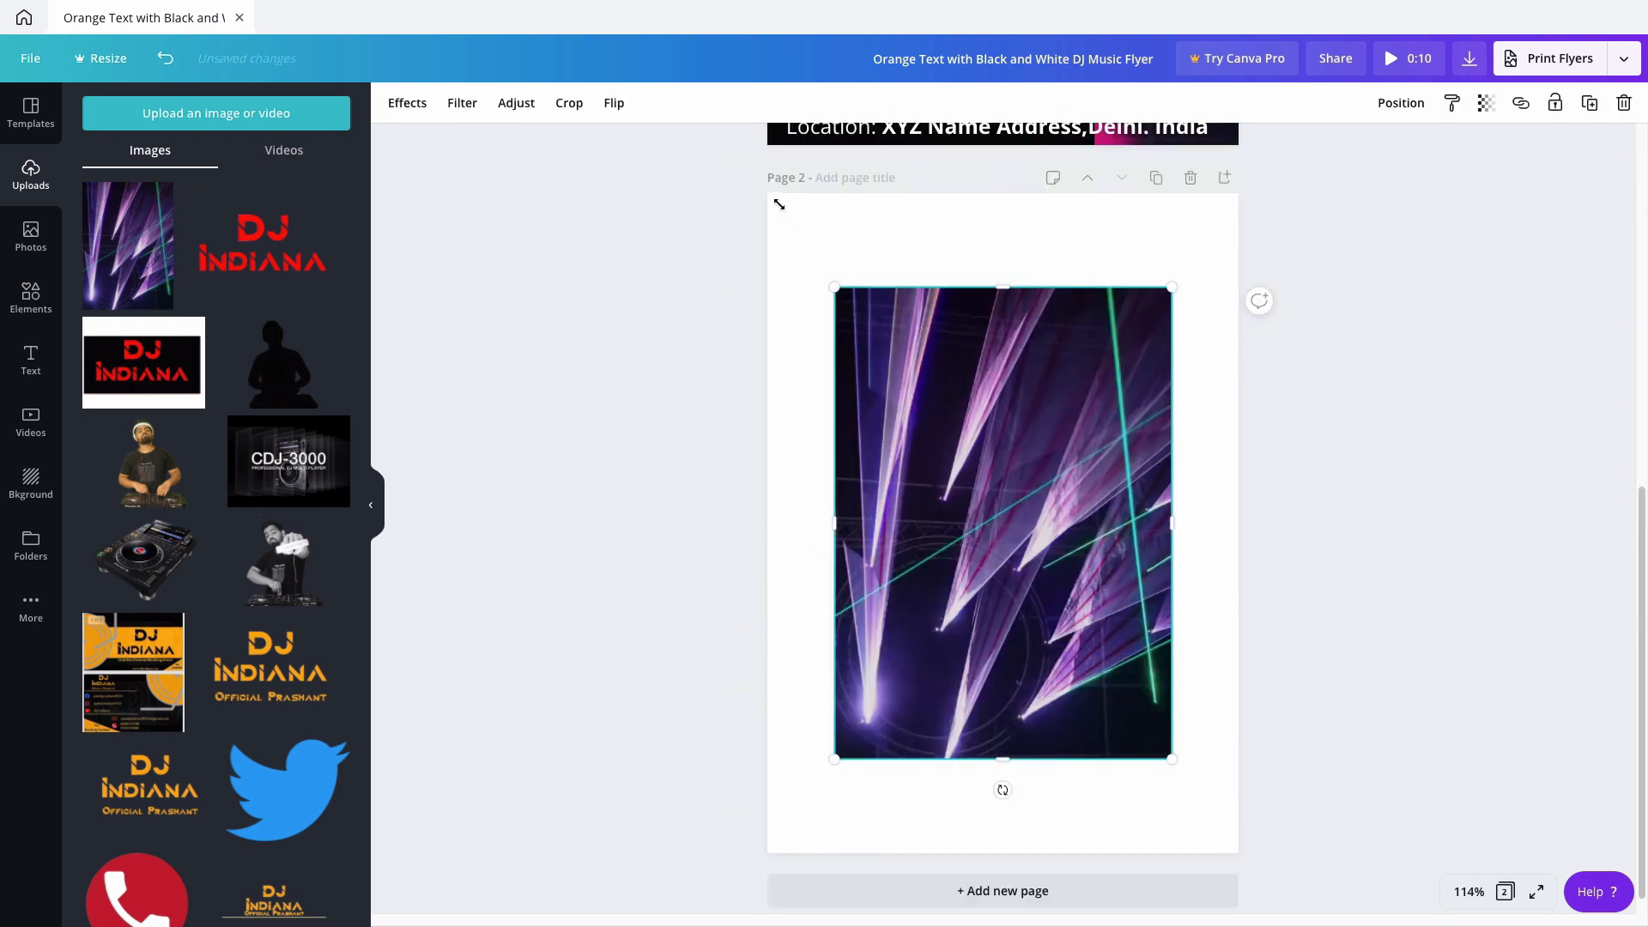
pyautogui.moveTo(779, 204); pyautogui.dragTo(770, 195)
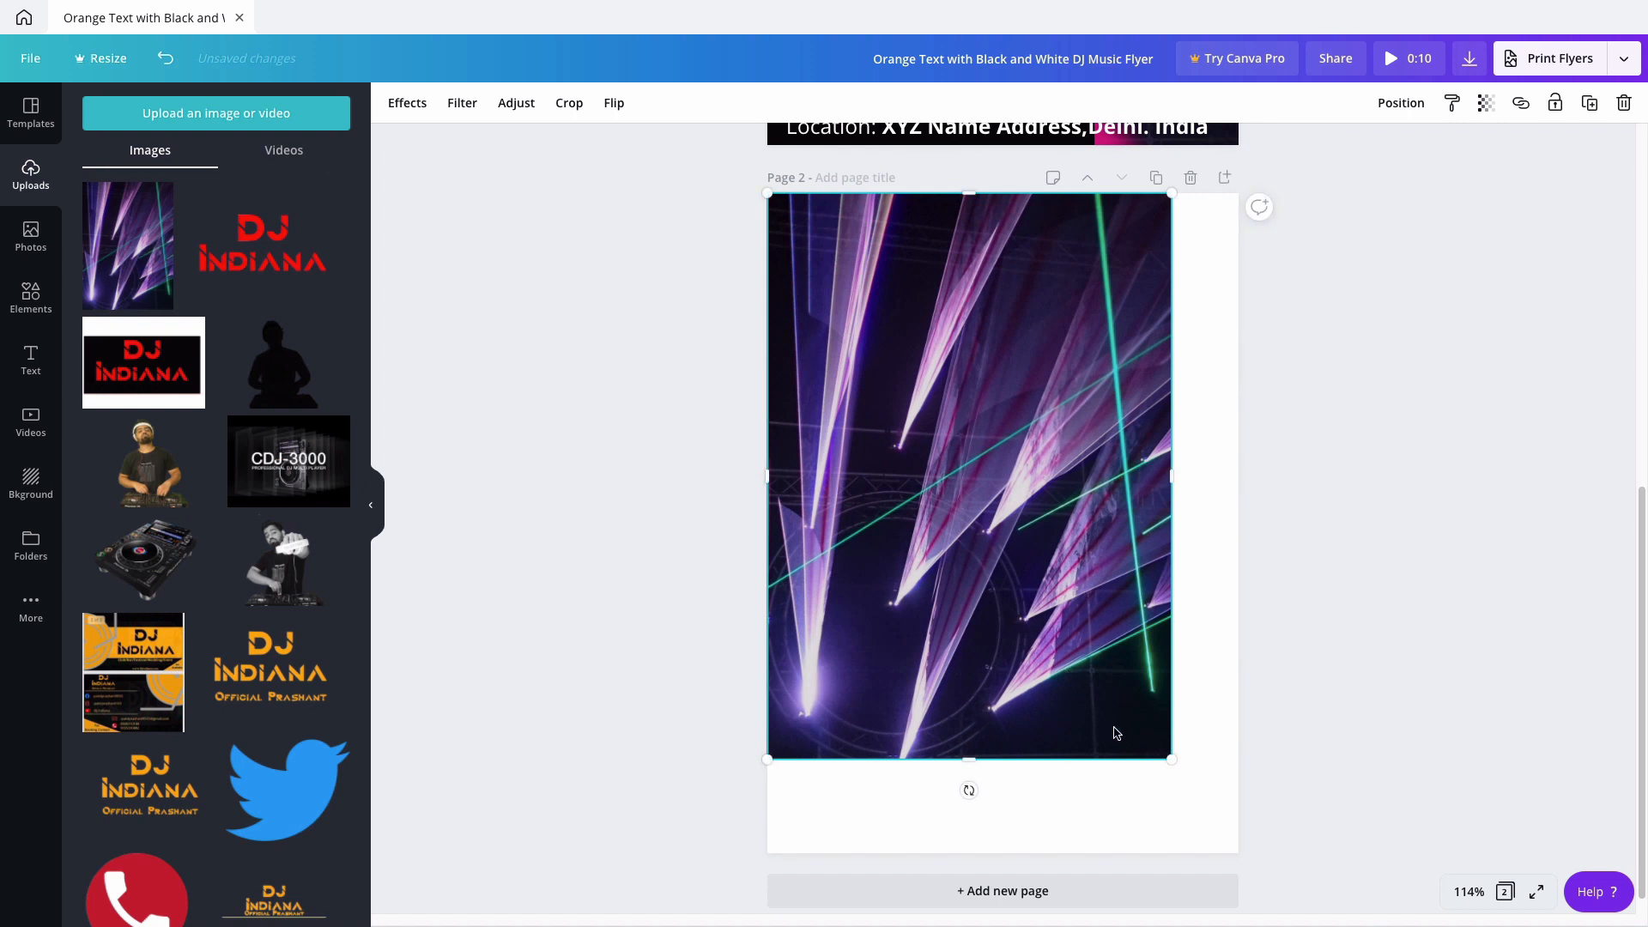
pyautogui.moveTo(1162, 753); pyautogui.dragTo(1229, 845)
# Add the uploaded black DJ silhouette to page 2 and shift it toward the page's left edge.
pyautogui.scroll(8, 961, 458)
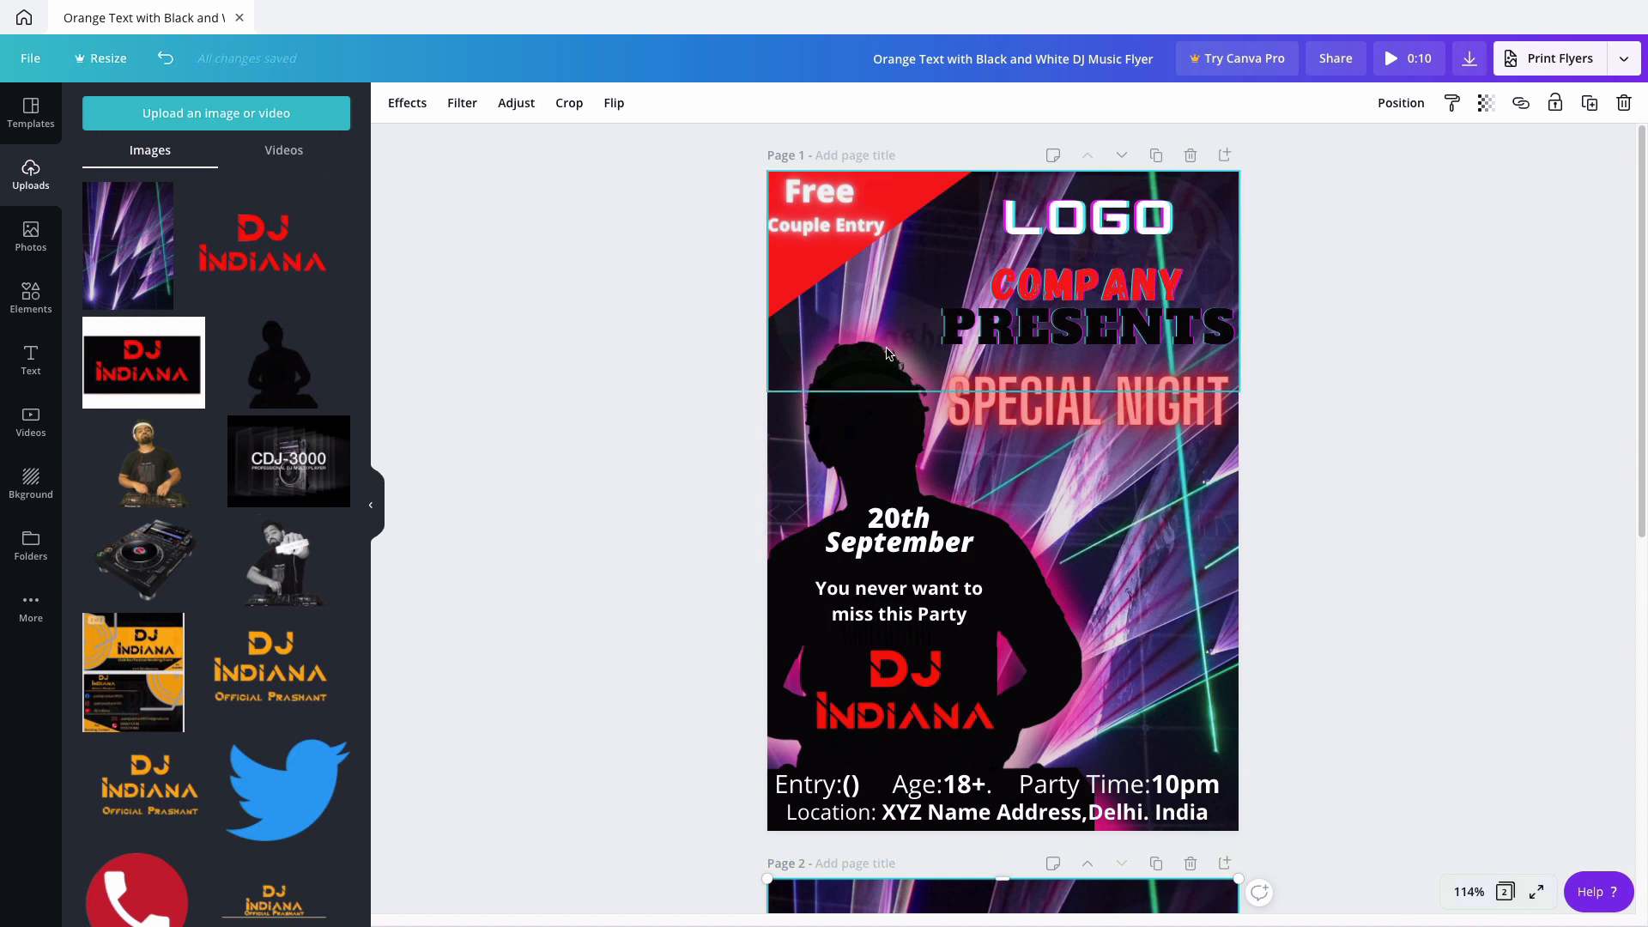
pyautogui.scroll(-1, 264, 335)
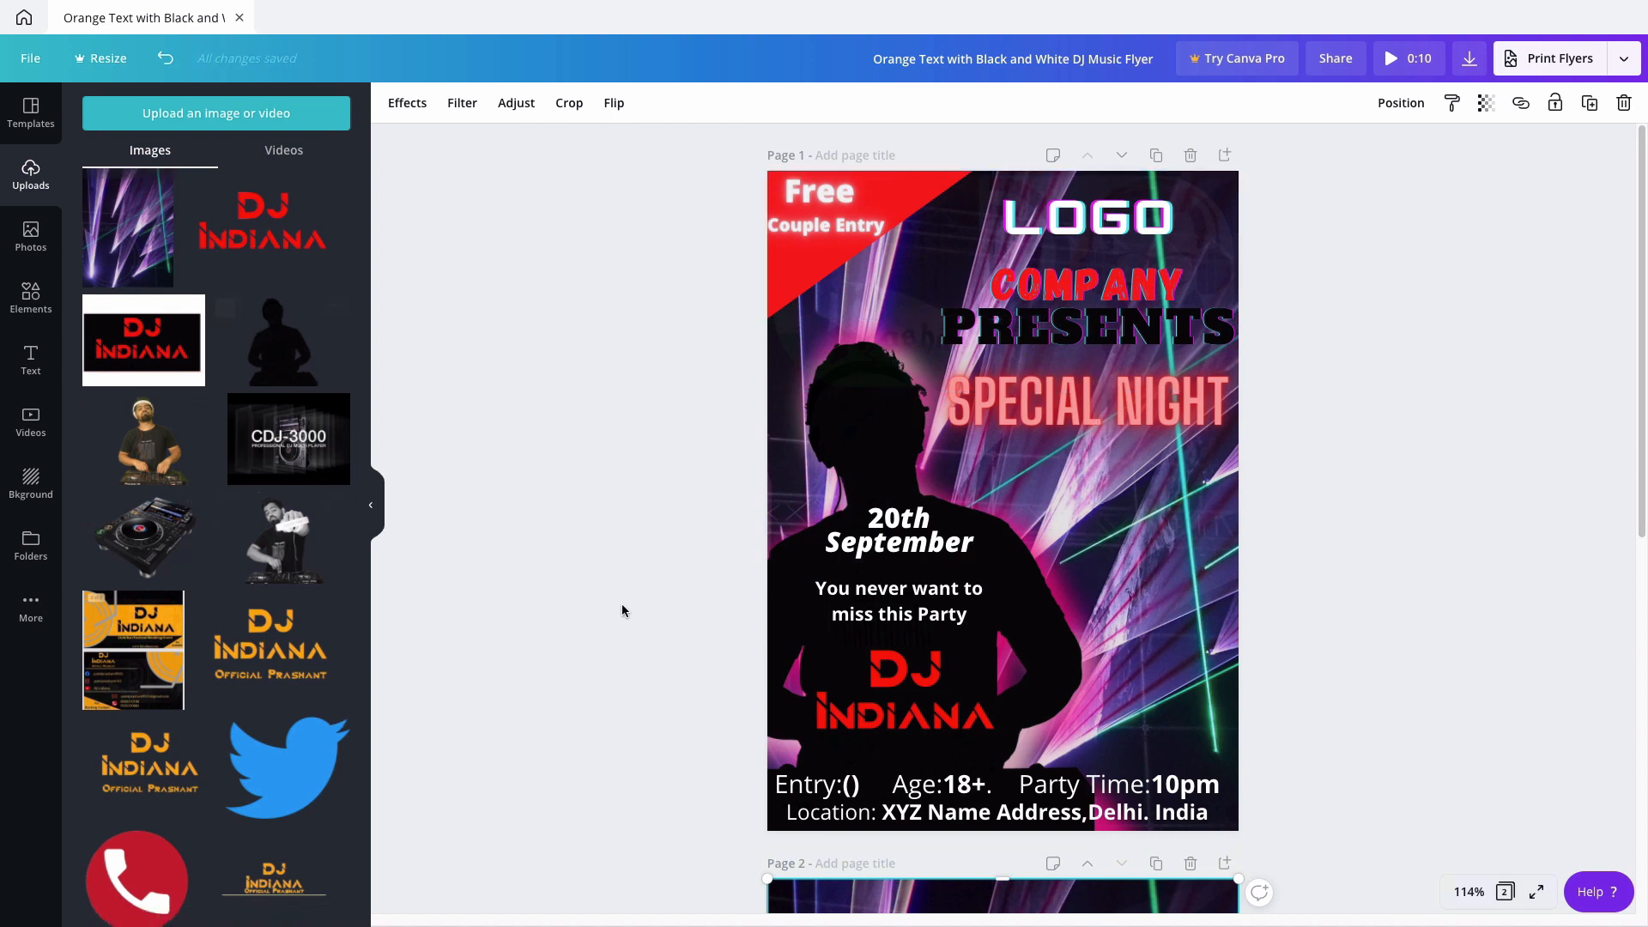
pyautogui.scroll(-5, 626, 607)
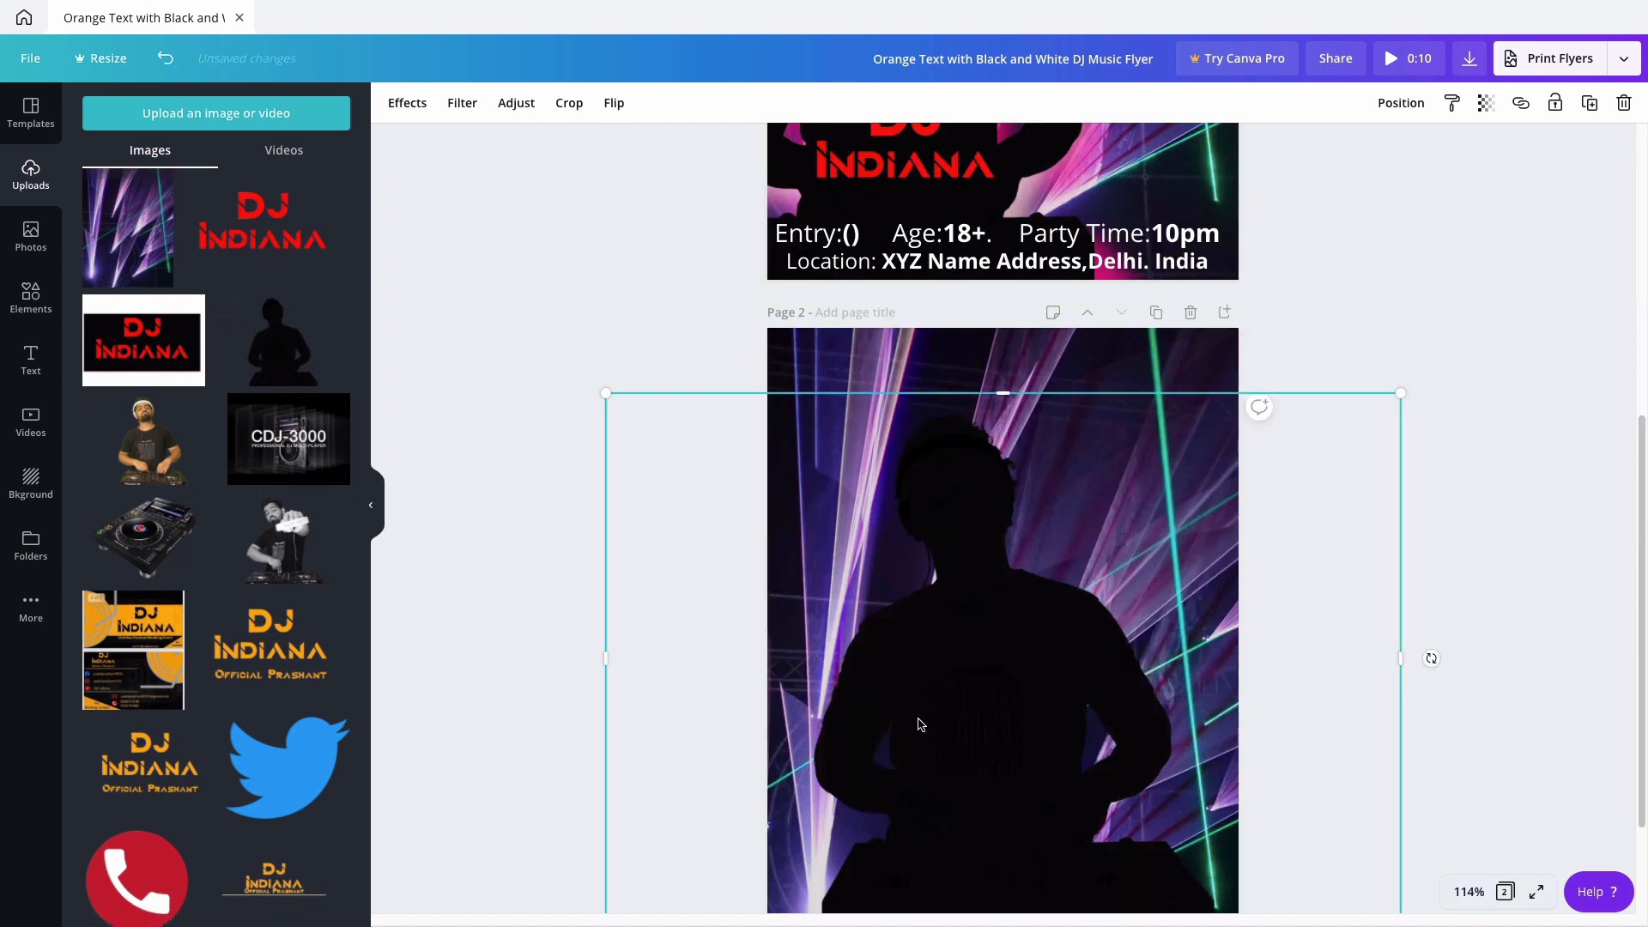
pyautogui.moveTo(920, 724); pyautogui.dragTo(865, 718)
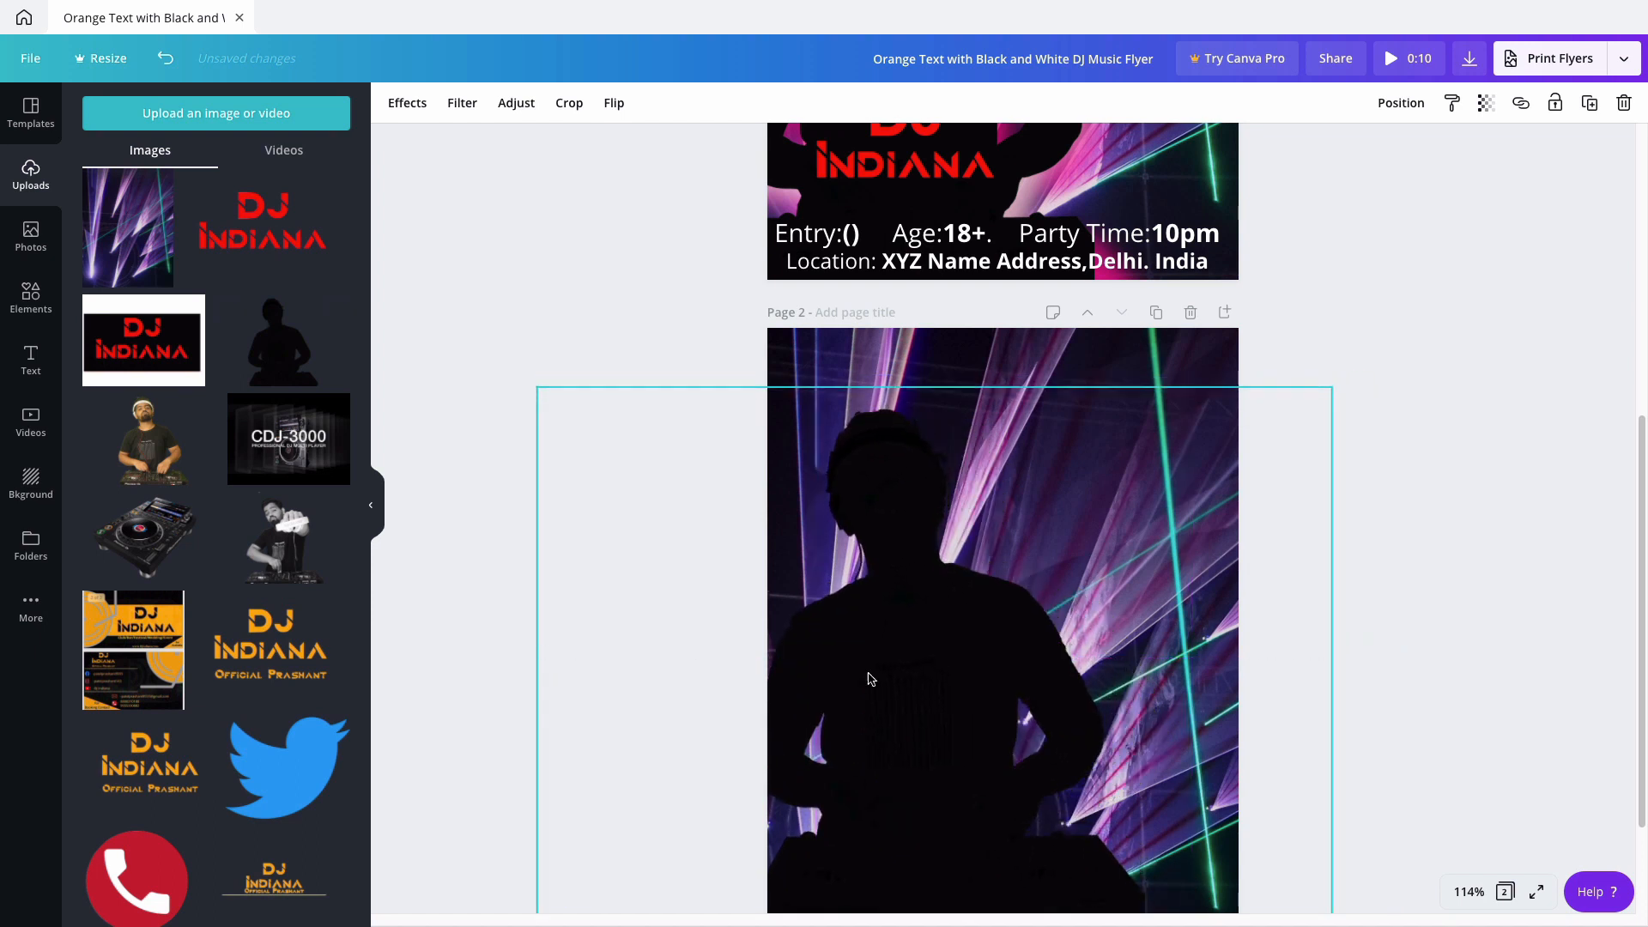
# Add a second black DJ silhouette to page 2, place it over the first one and stretch it slightly taller.
pyautogui.click(273, 342)
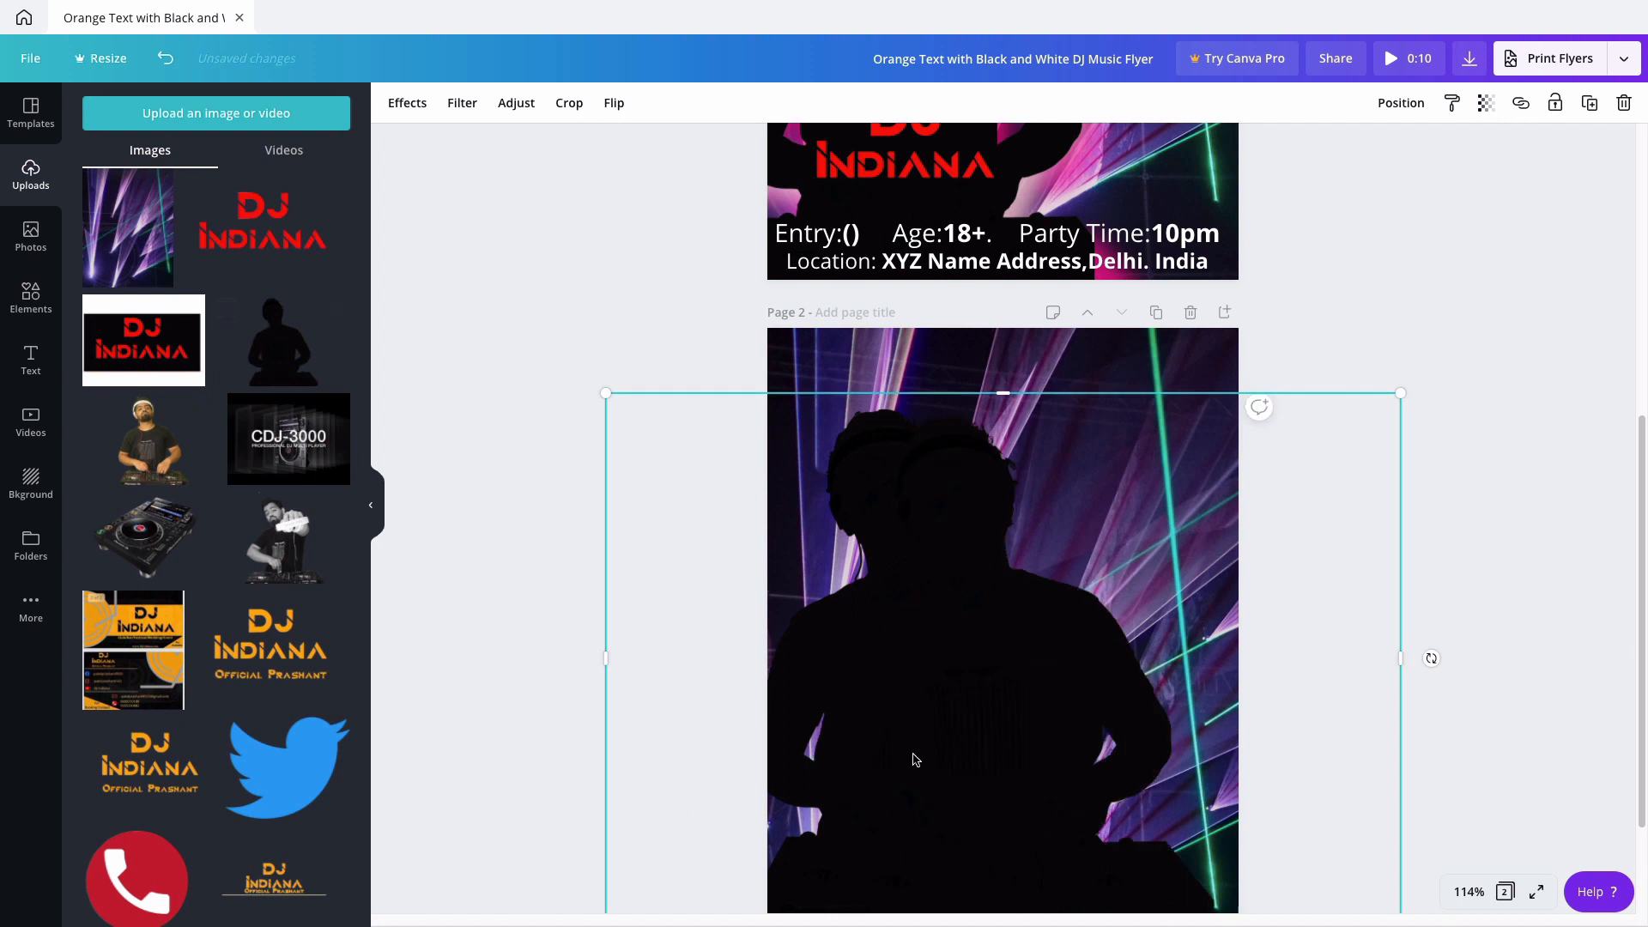
pyautogui.moveTo(923, 744); pyautogui.dragTo(876, 730)
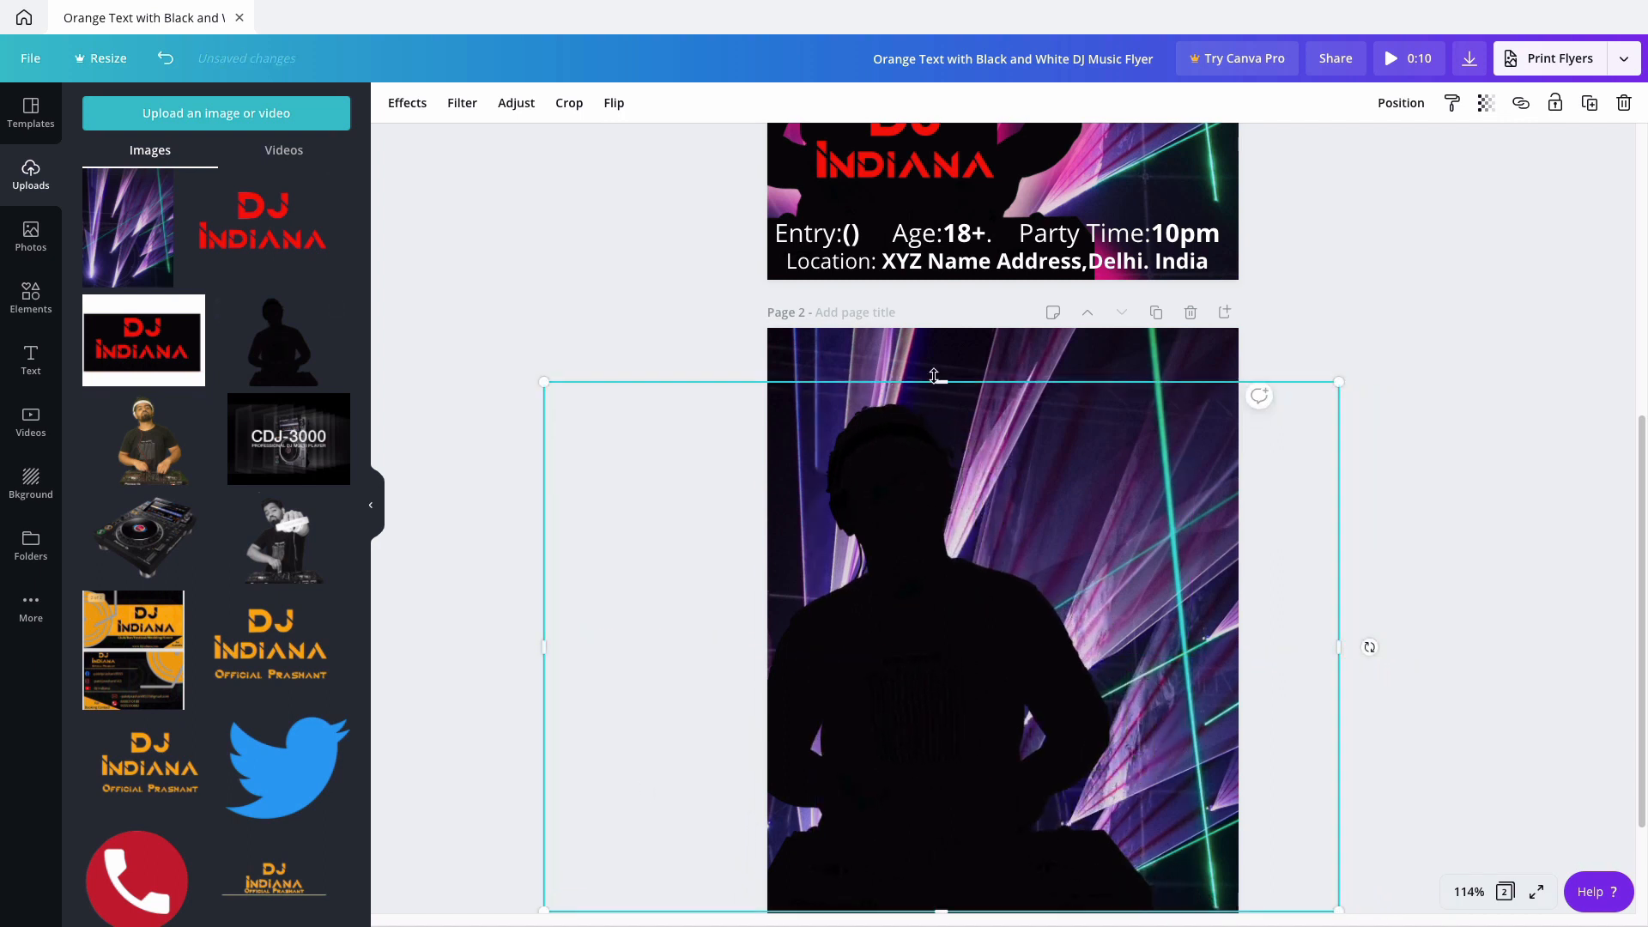
pyautogui.moveTo(938, 381); pyautogui.dragTo(938, 355)
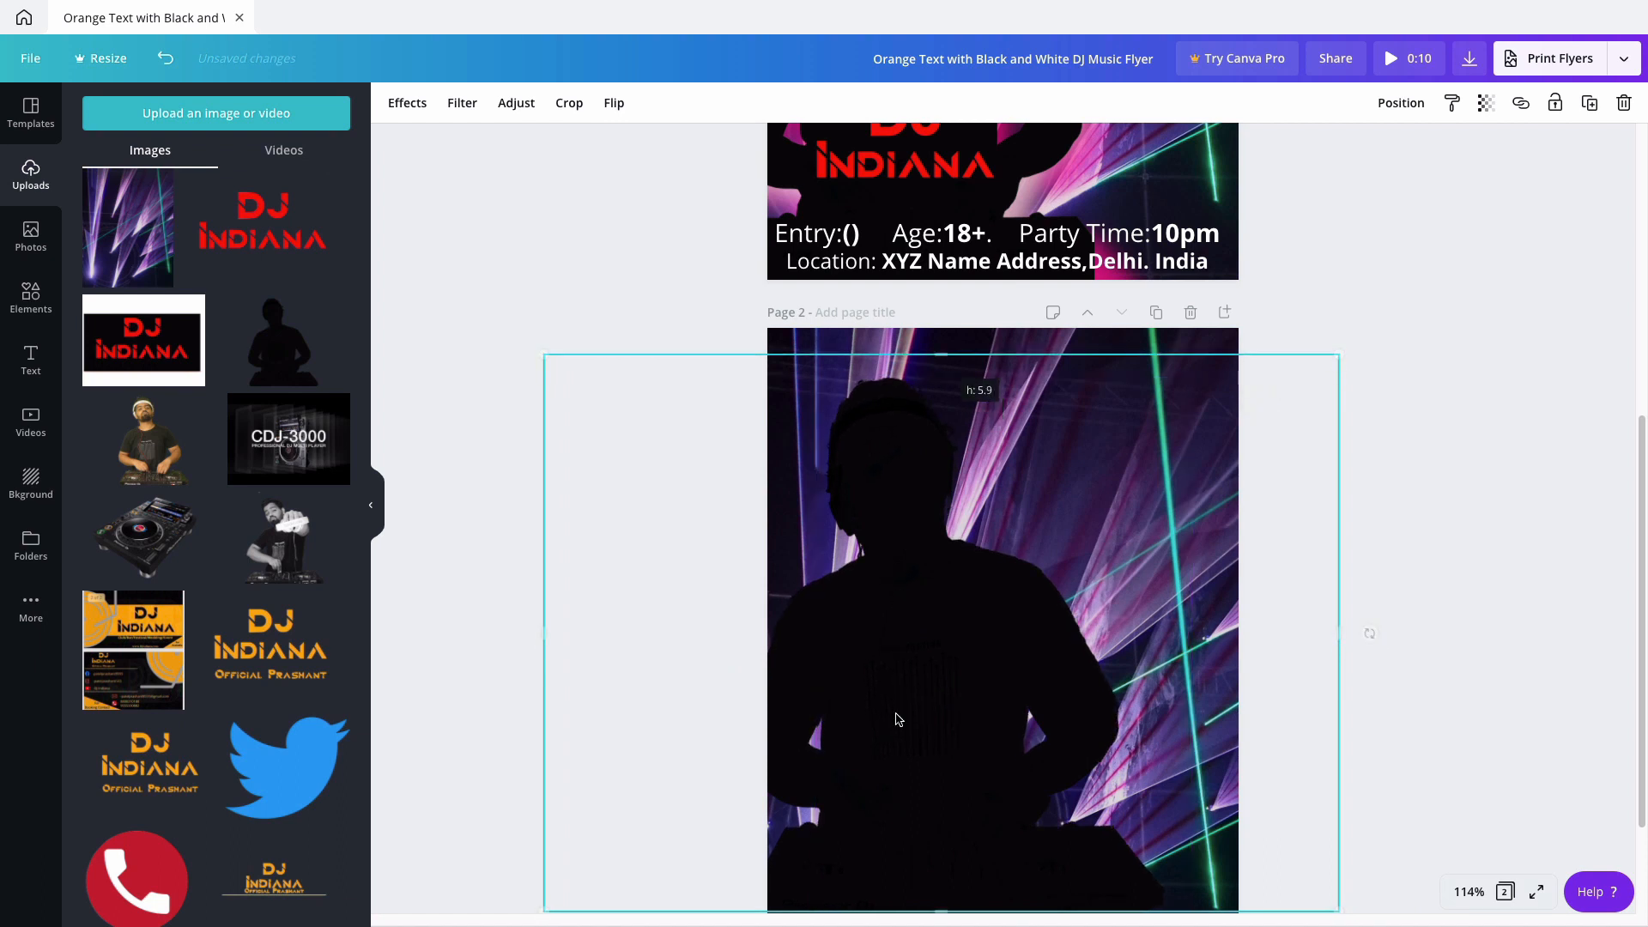
pyautogui.moveTo(884, 725); pyautogui.dragTo(876, 725)
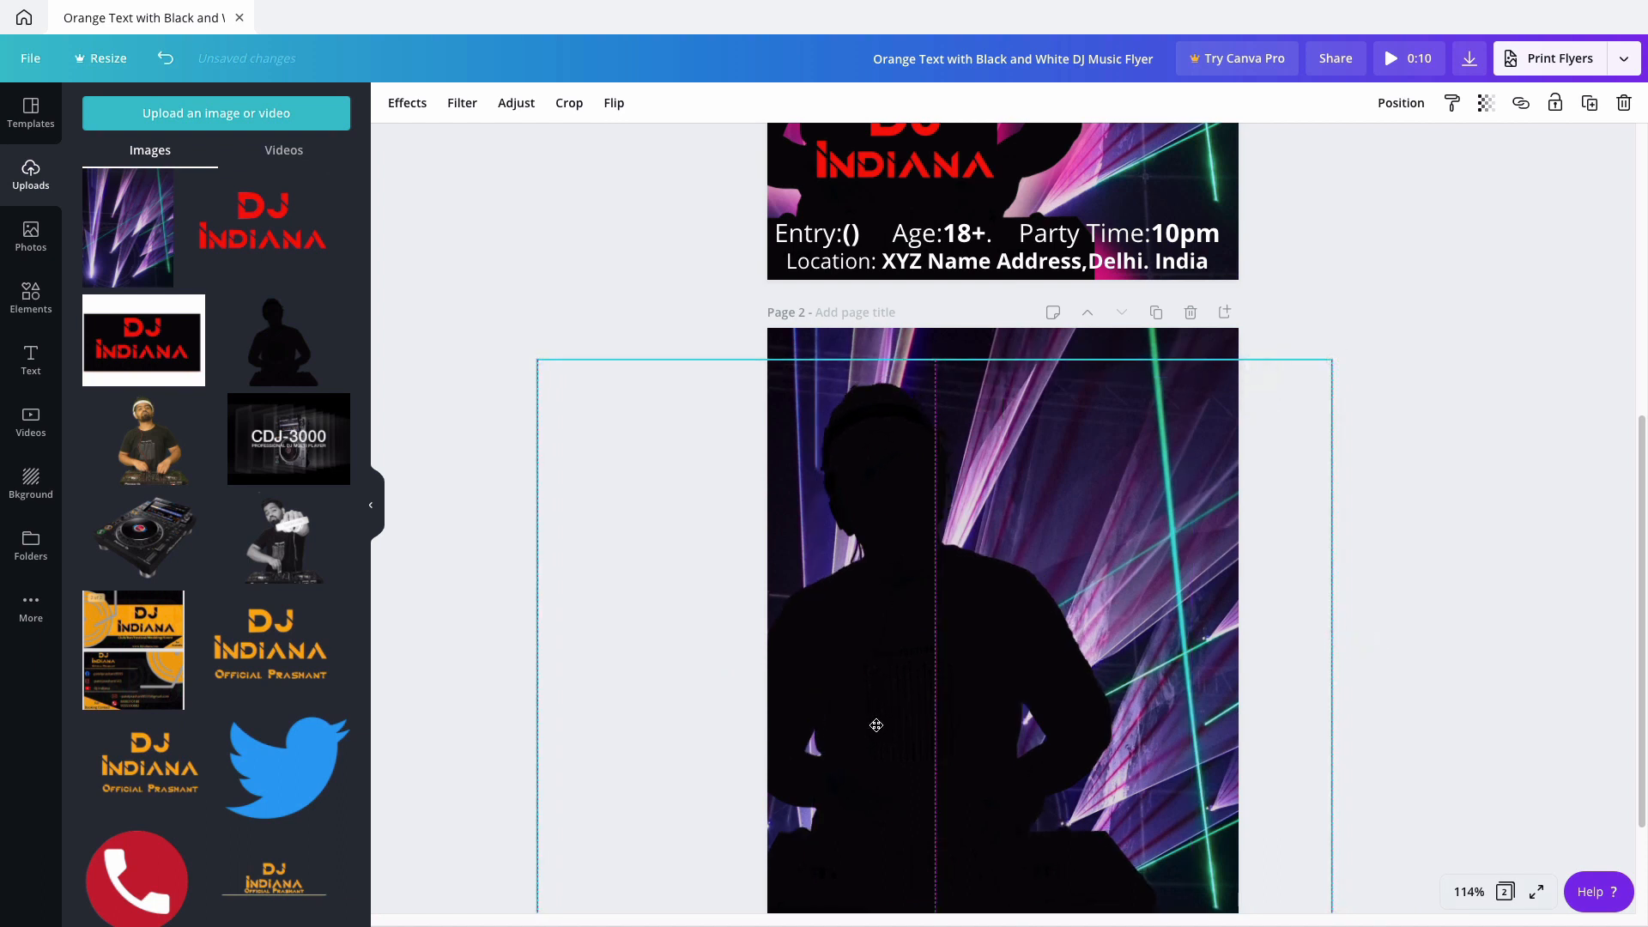
pyautogui.moveTo(712, 382); pyautogui.dragTo(712, 381)
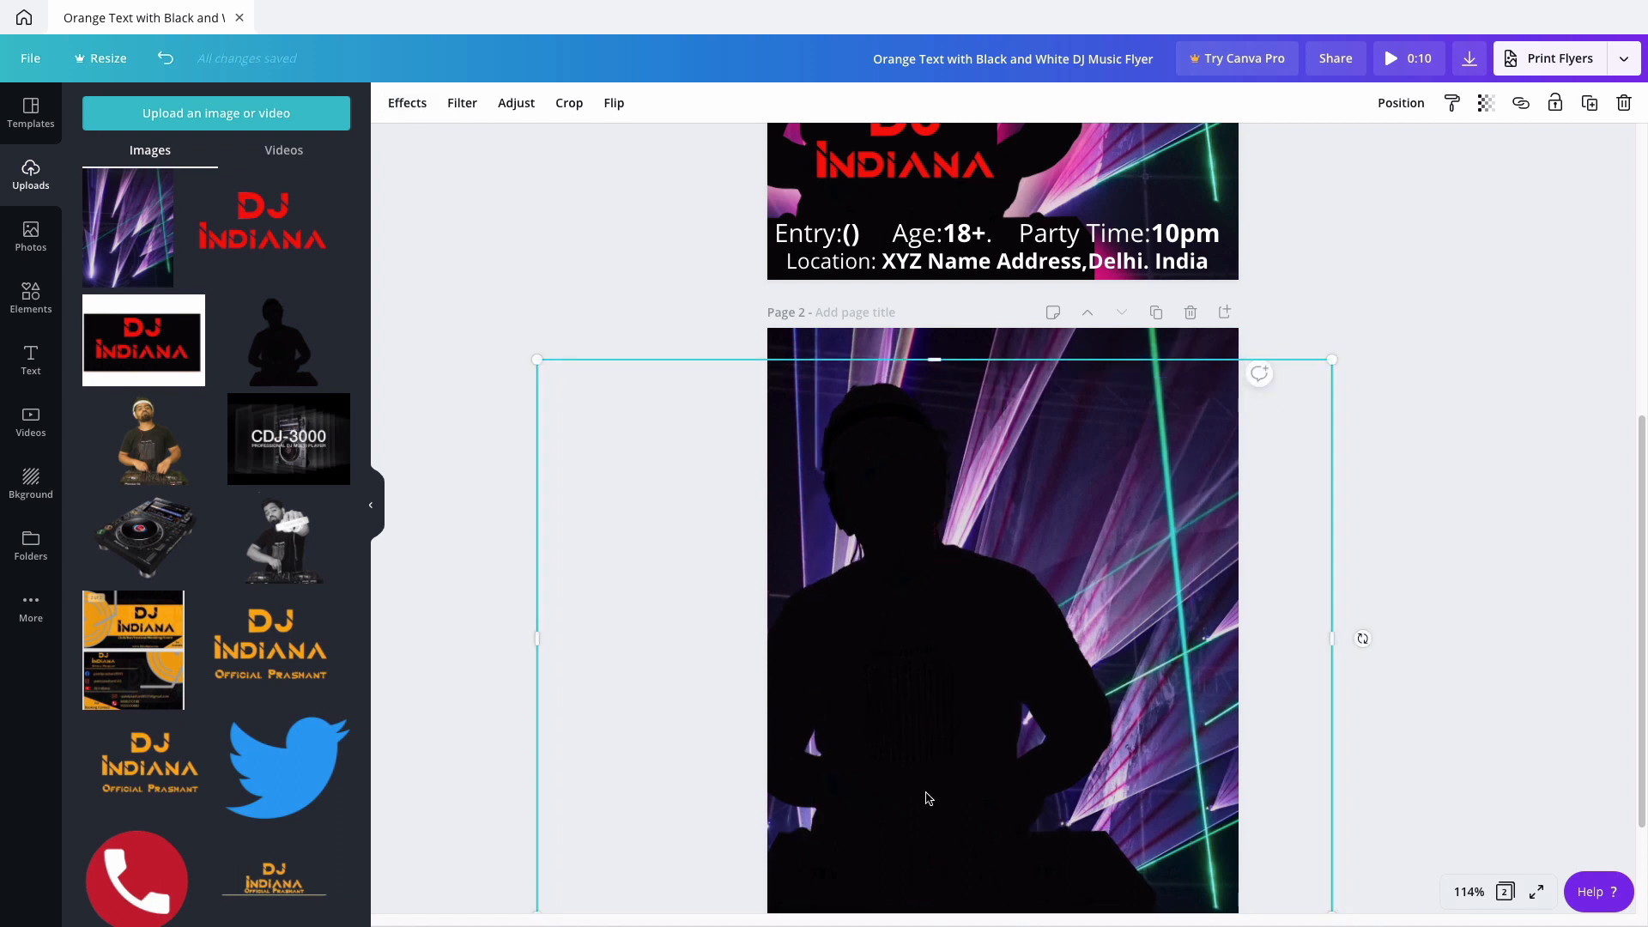
# Apply the Pomelo duotone effect to one DJ silhouette and nudge it slightly off the black copy.
pyautogui.click(409, 101)
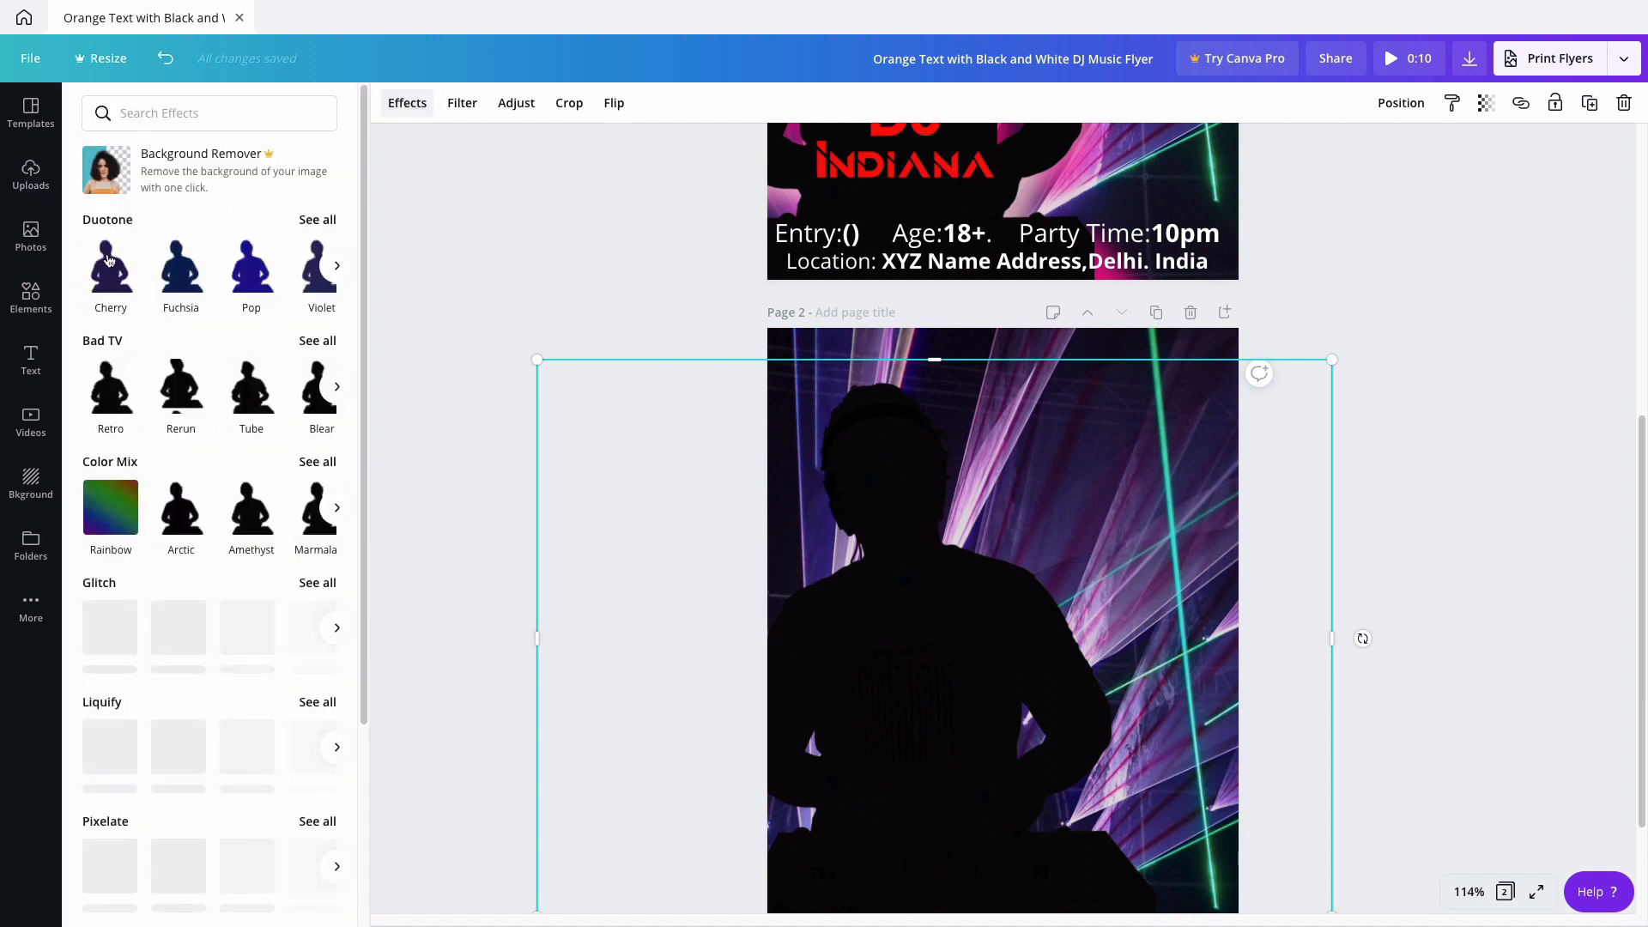
pyautogui.click(318, 220)
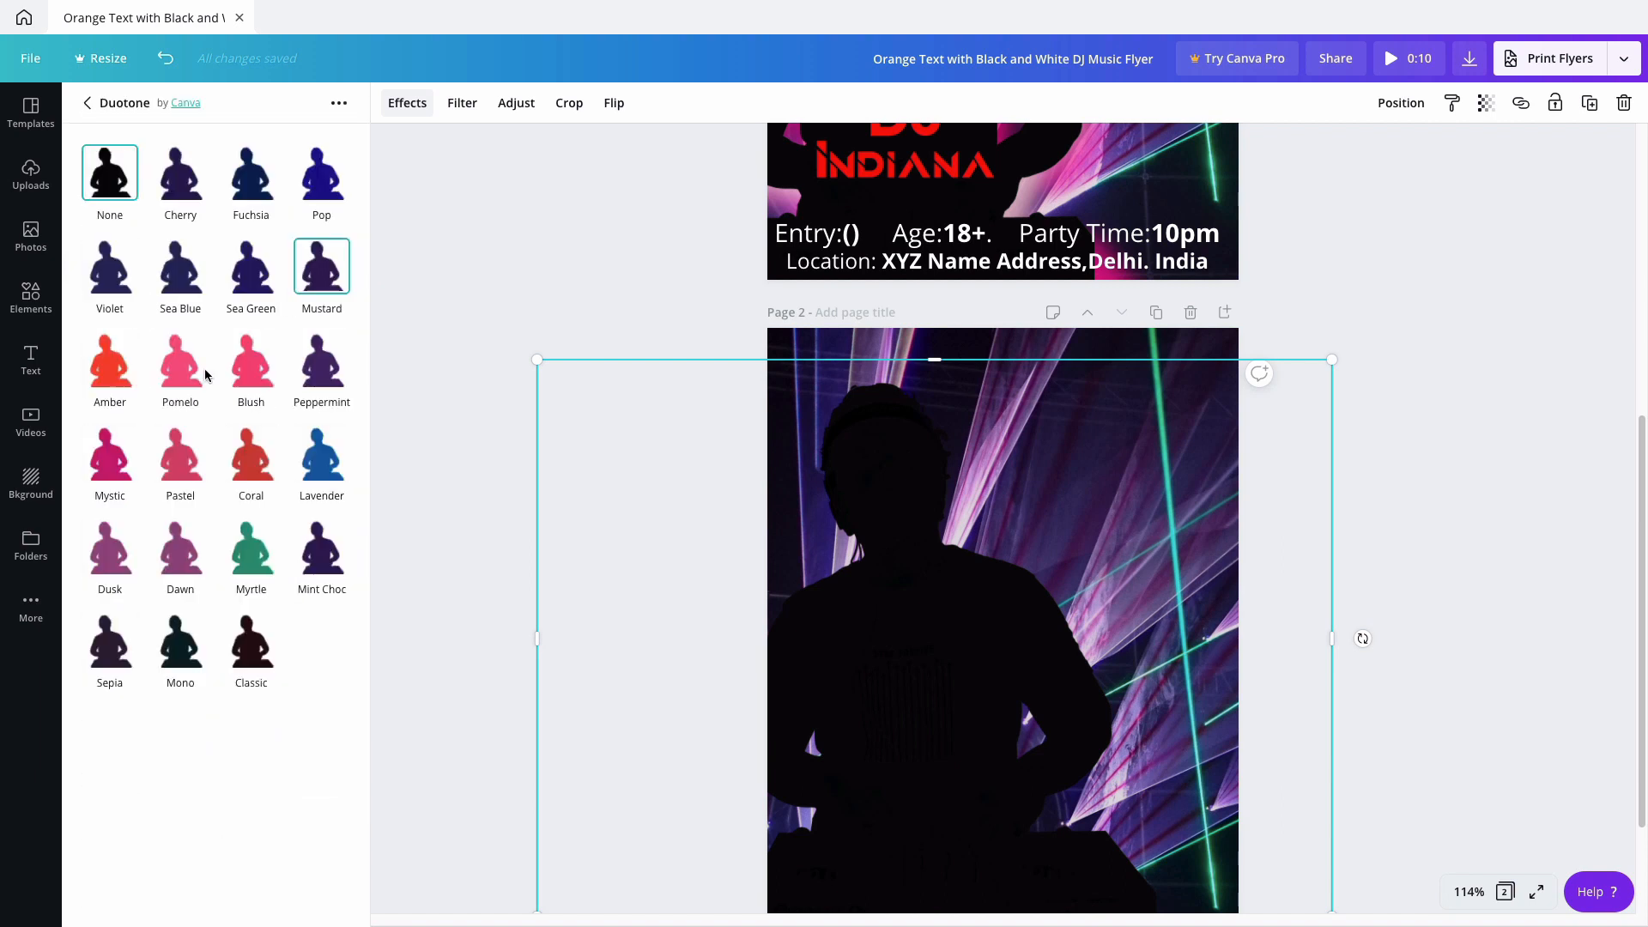
pyautogui.click(252, 379)
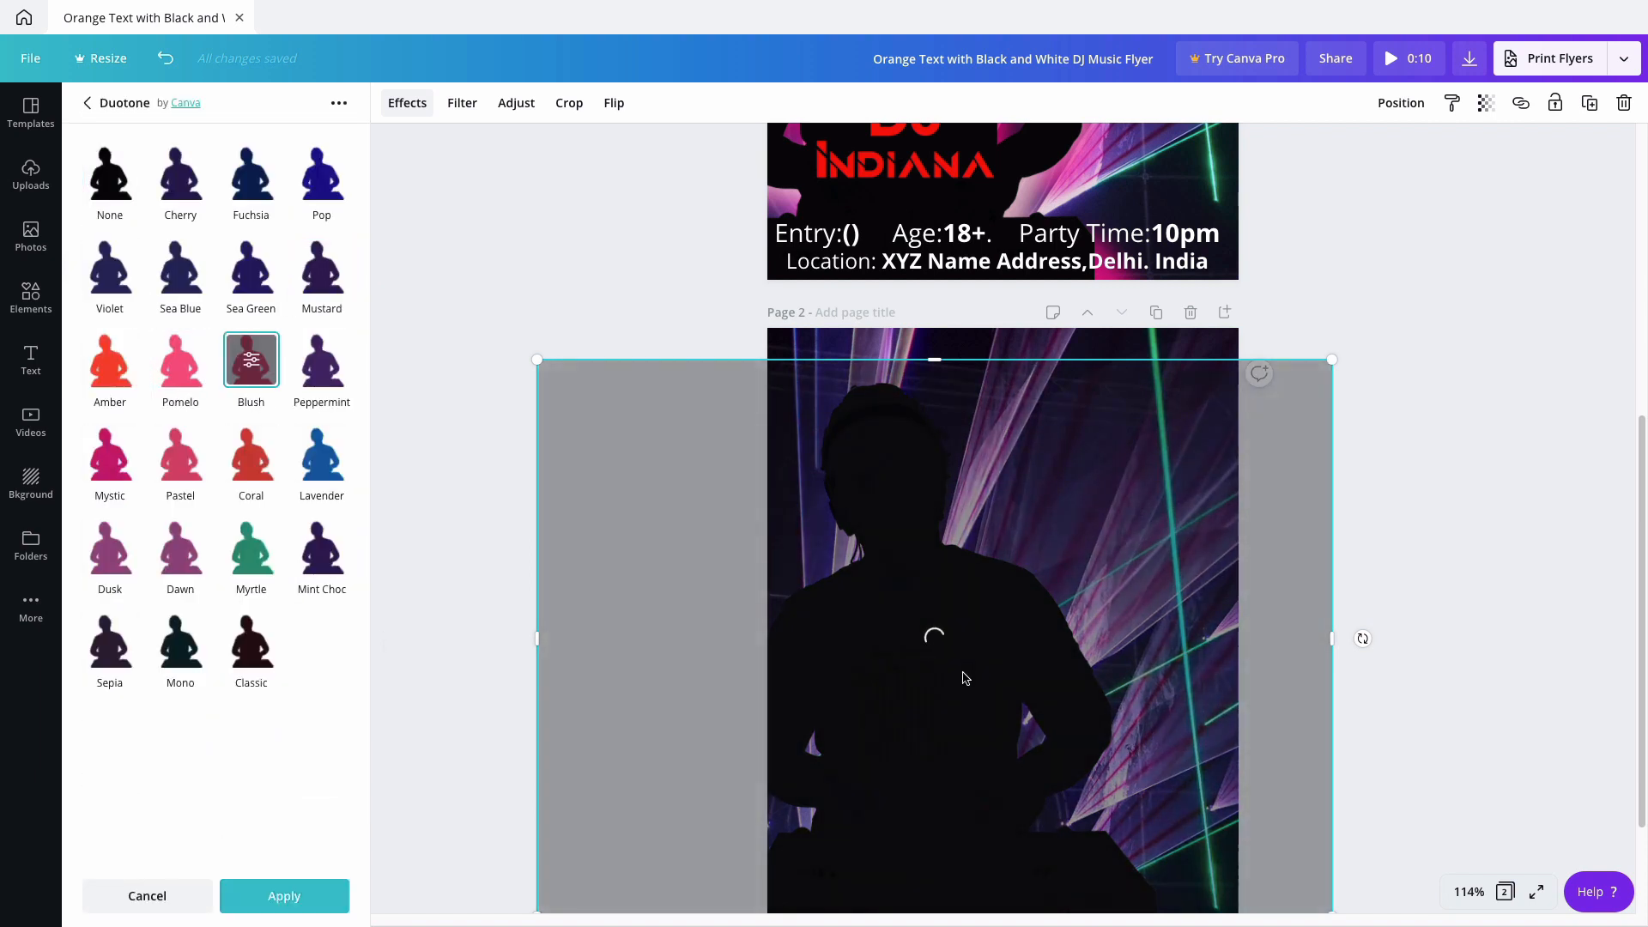
pyautogui.moveTo(967, 755); pyautogui.dragTo(972, 761)
pyautogui.click(194, 372)
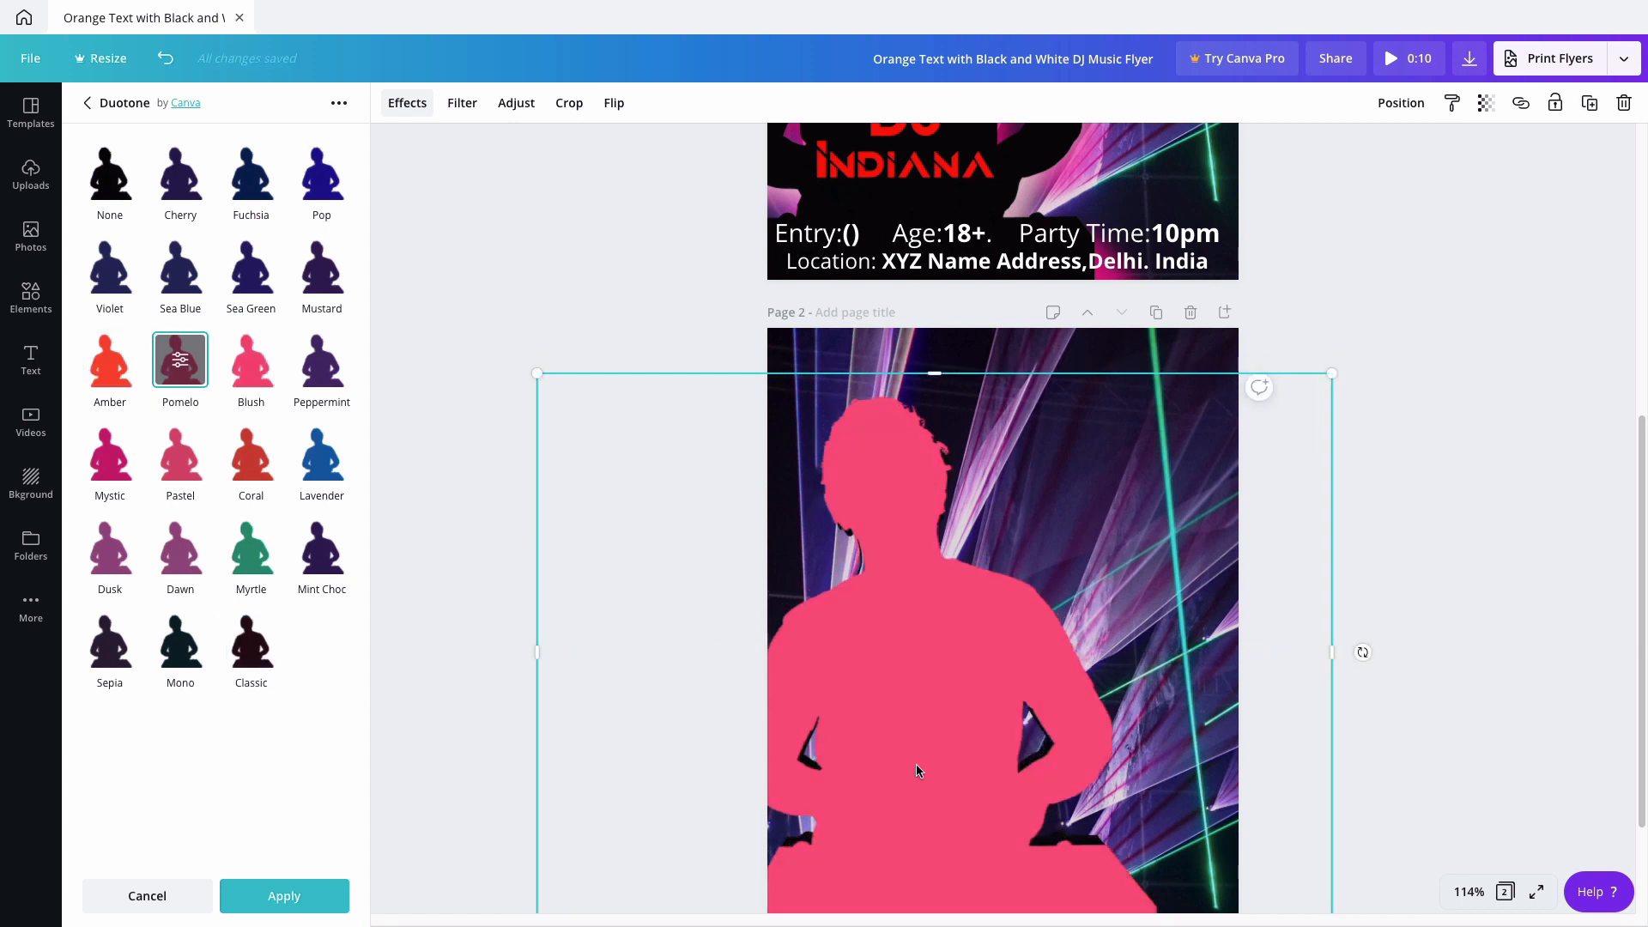
pyautogui.moveTo(916, 770); pyautogui.dragTo(911, 762)
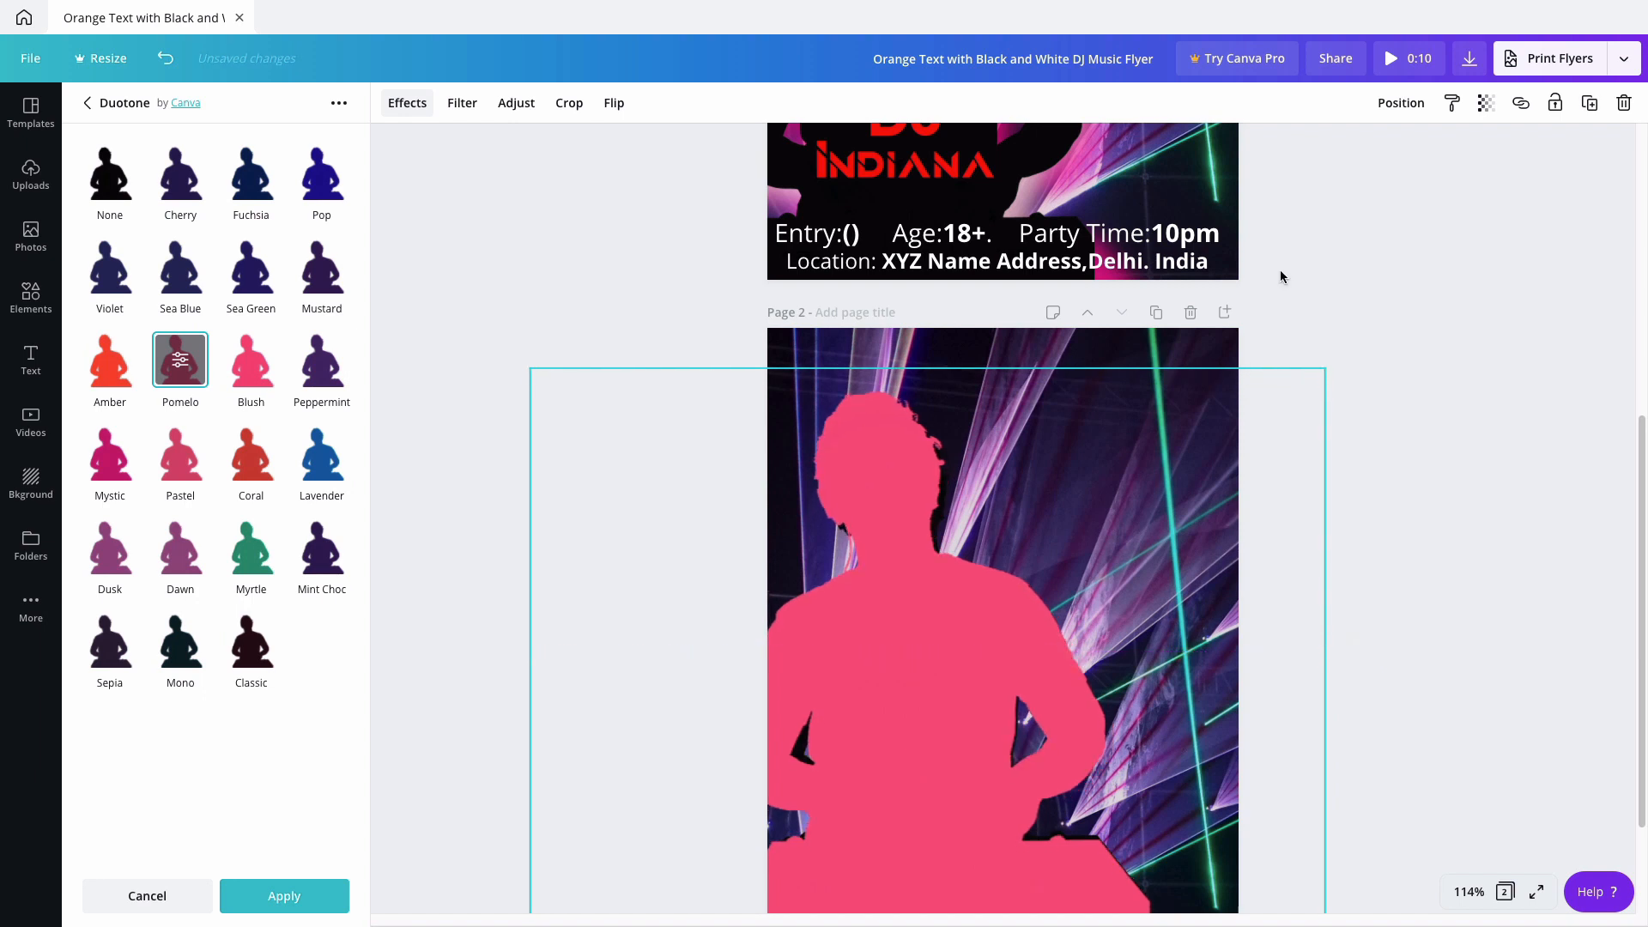
# Send the pink silhouette behind the black one, and shift and resize the black one to leave a pink outline.
pyautogui.click(1400, 103)
pyautogui.click(1350, 154)
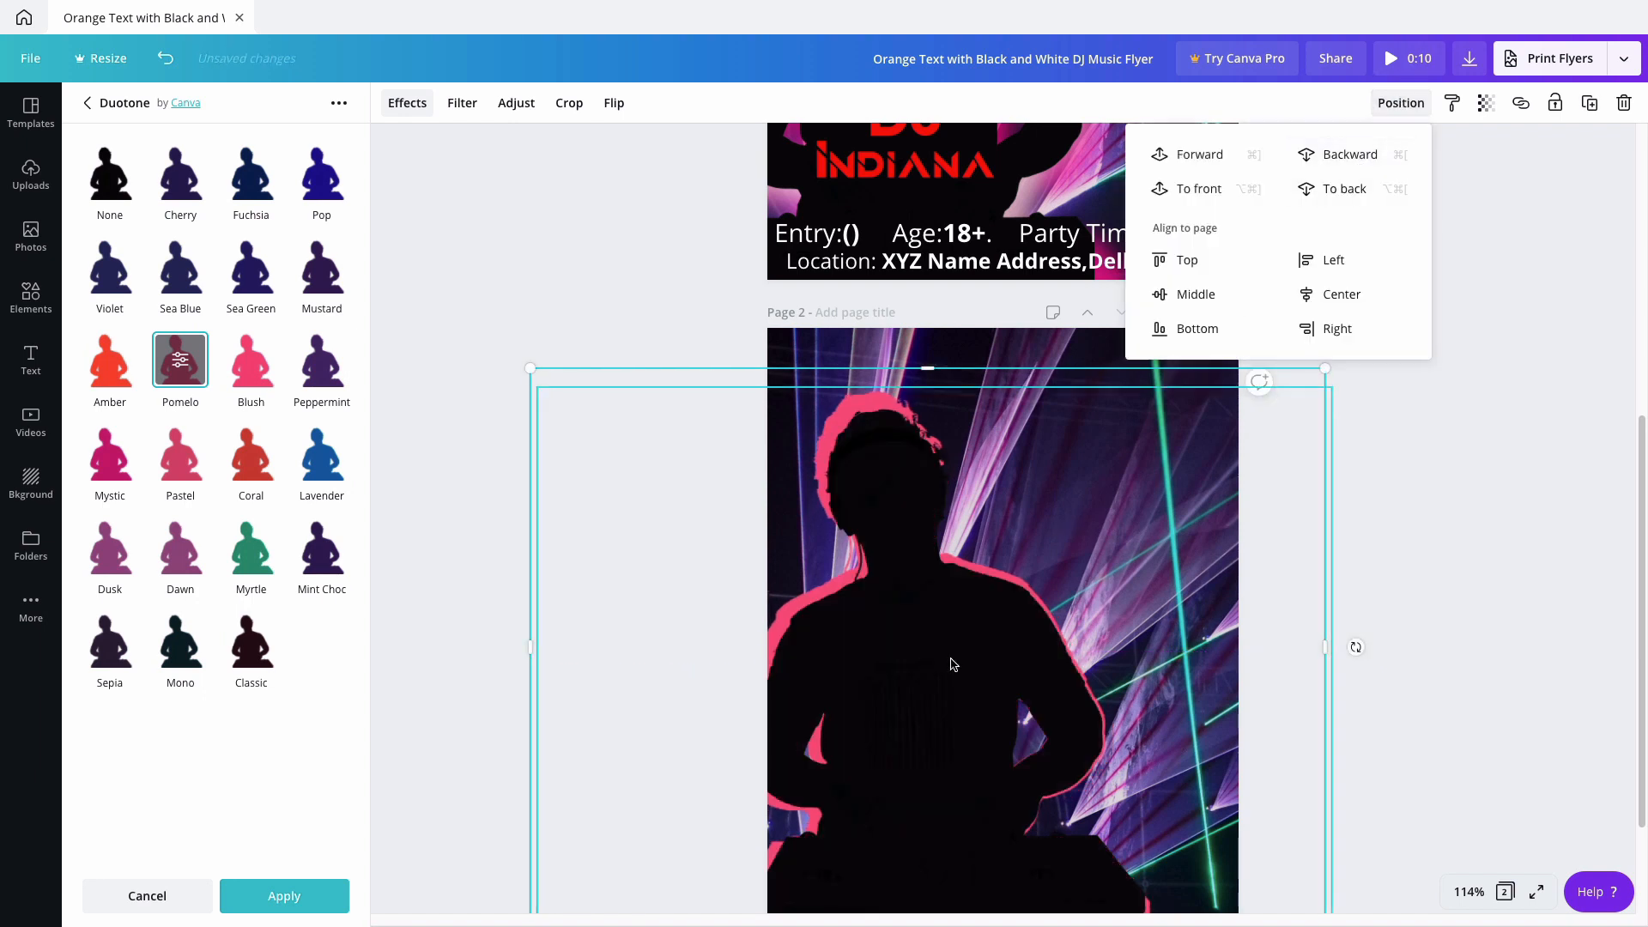
pyautogui.click(945, 658)
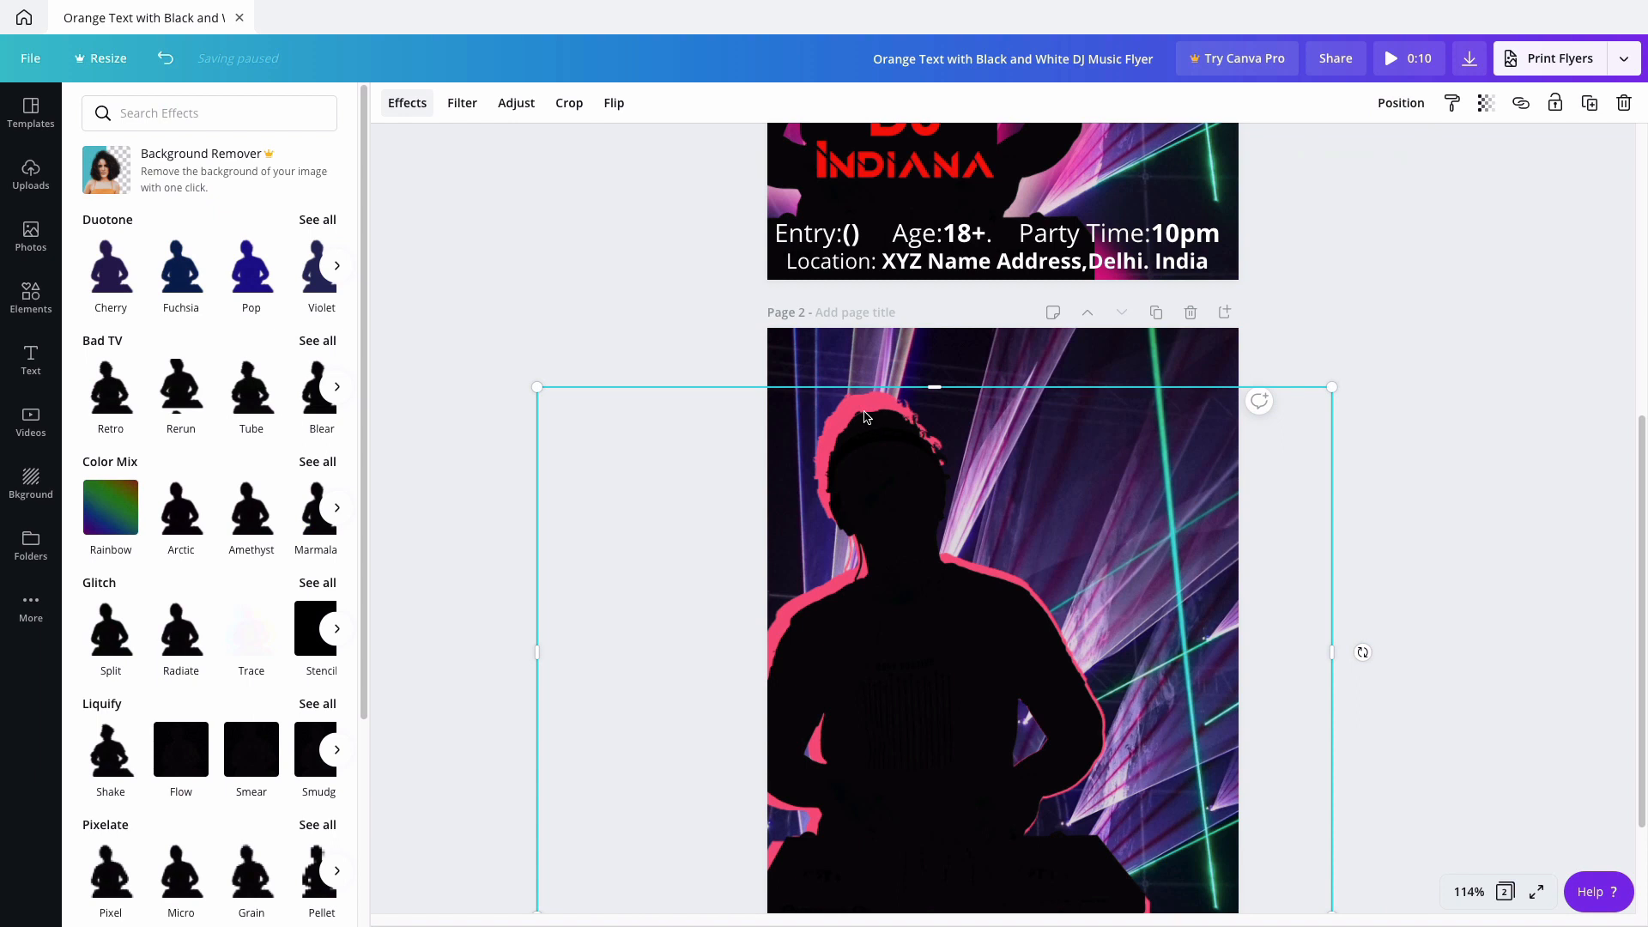
pyautogui.moveTo(859, 408); pyautogui.dragTo(868, 425)
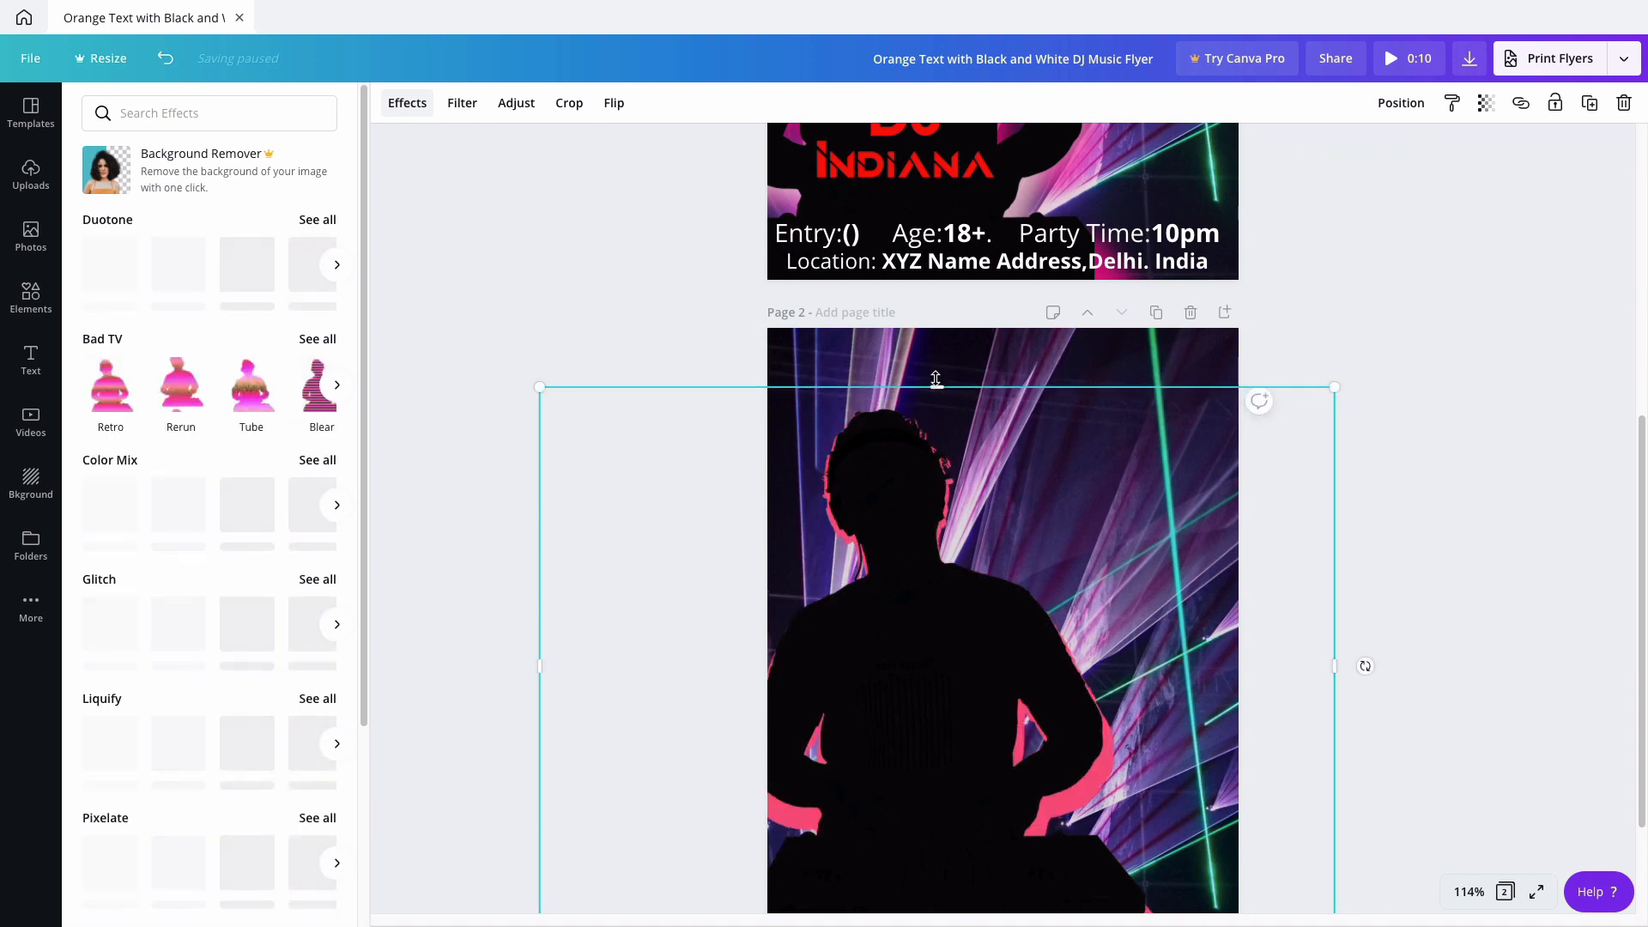
pyautogui.moveTo(935, 383); pyautogui.dragTo(904, 522)
pyautogui.click(901, 625)
pyautogui.moveTo(901, 626); pyautogui.dragTo(910, 625)
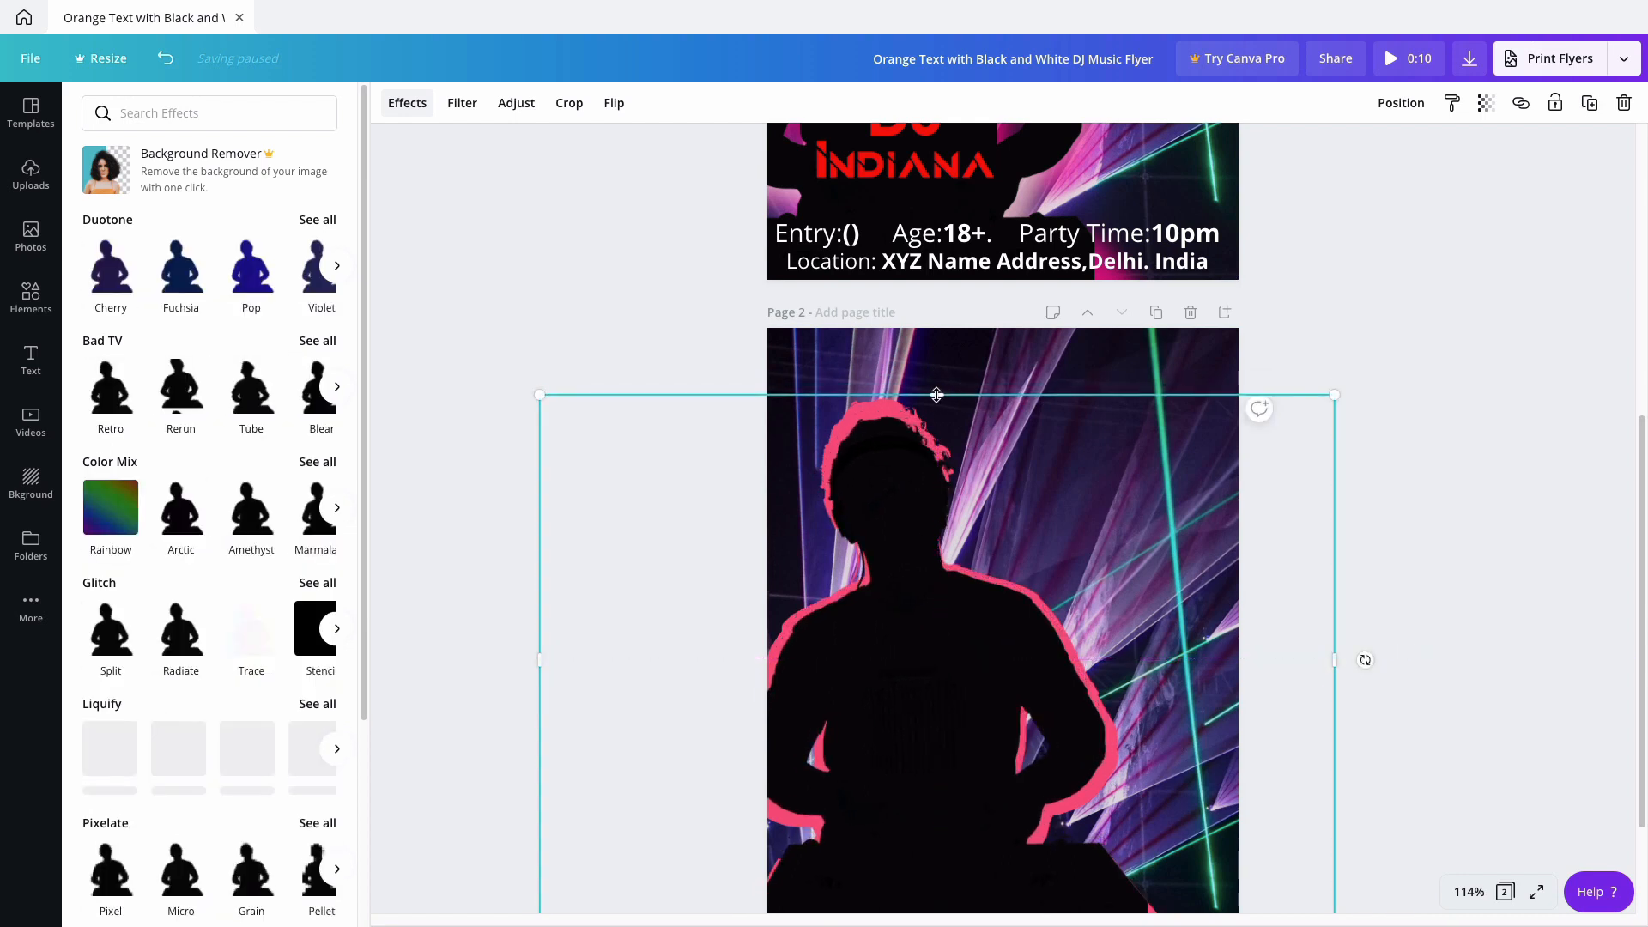
pyautogui.moveTo(937, 395); pyautogui.dragTo(933, 385)
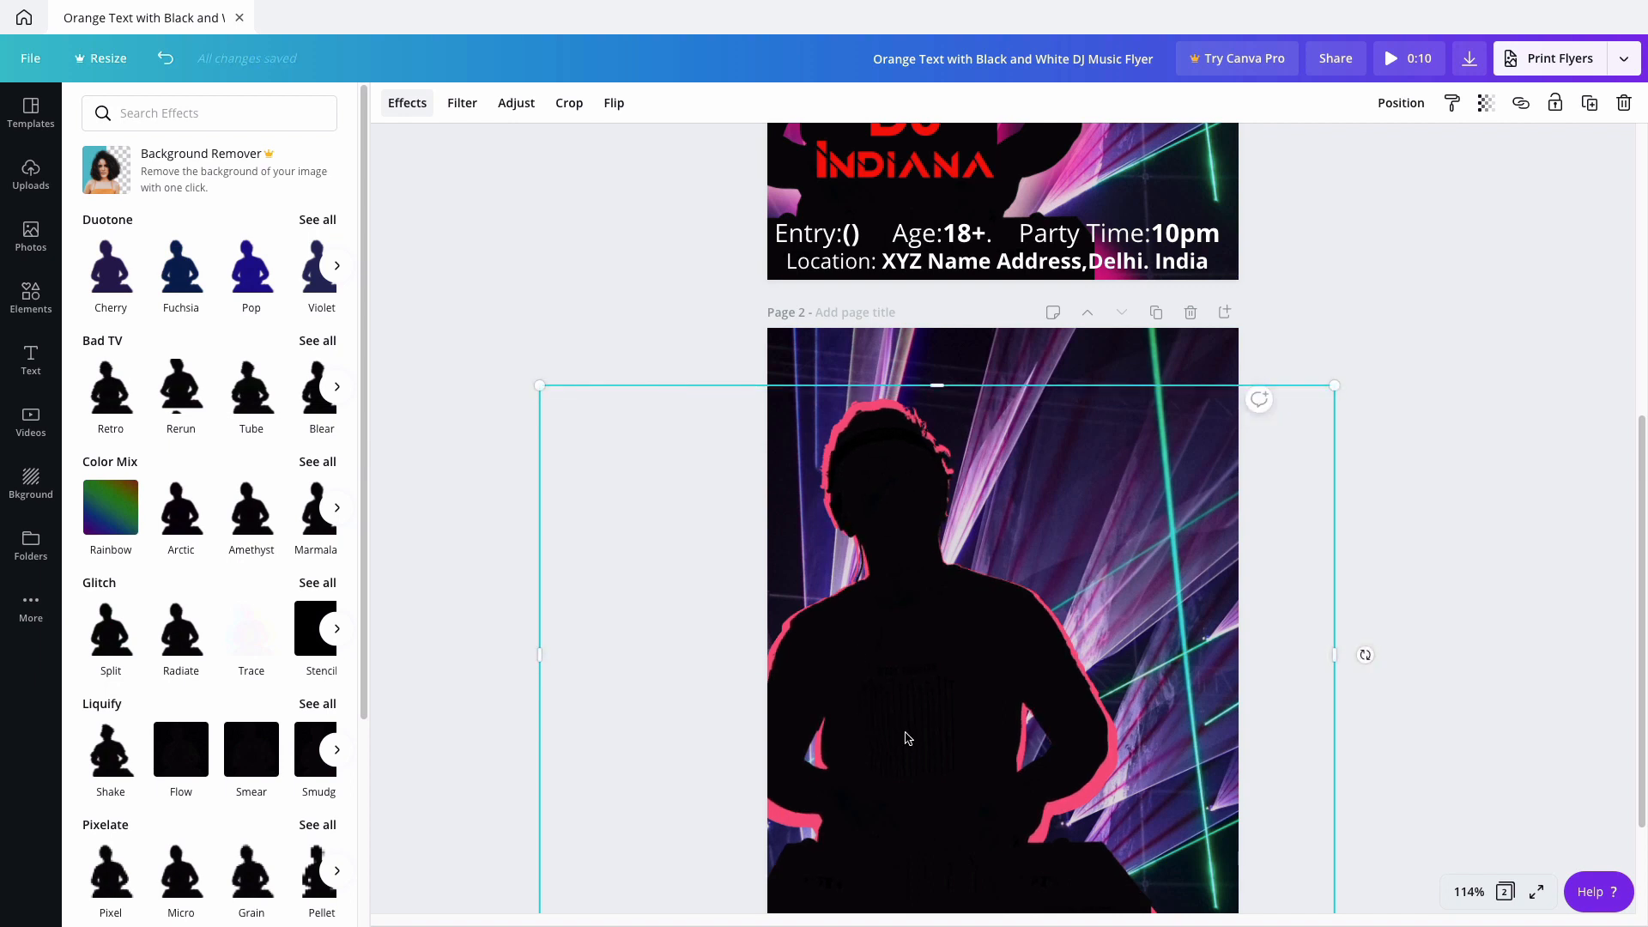
# Send the black silhouette backward and set the pink one's tint to -59, blur to 54 and contrast to 36.
pyautogui.click(1400, 102)
pyautogui.click(1348, 155)
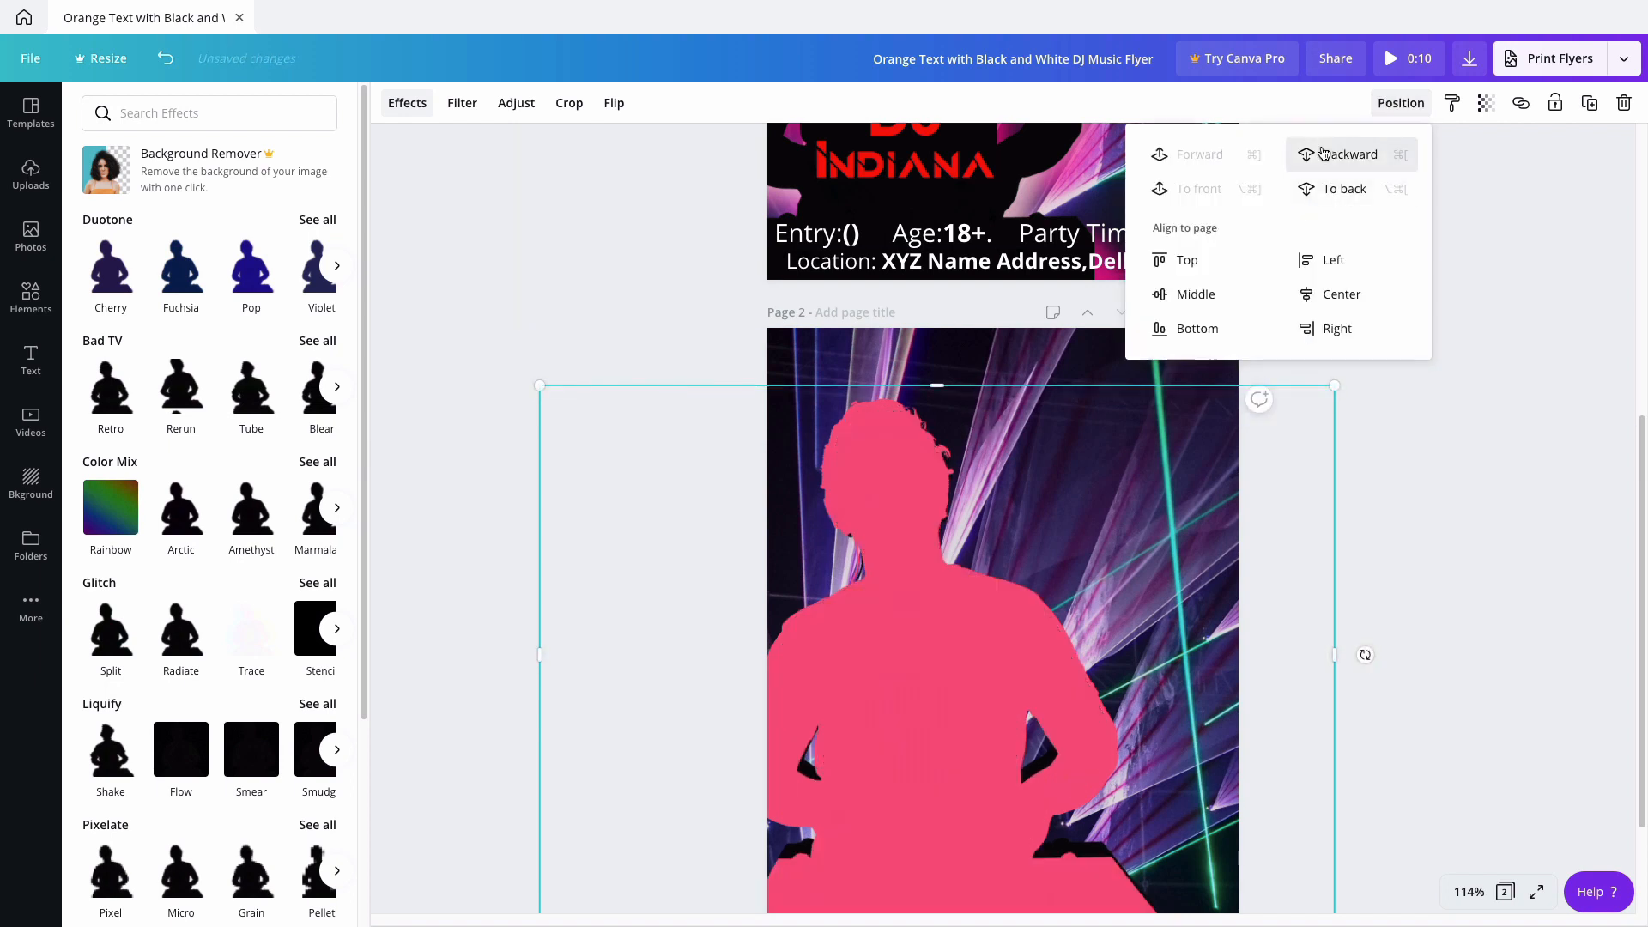
pyautogui.click(461, 102)
pyautogui.click(407, 102)
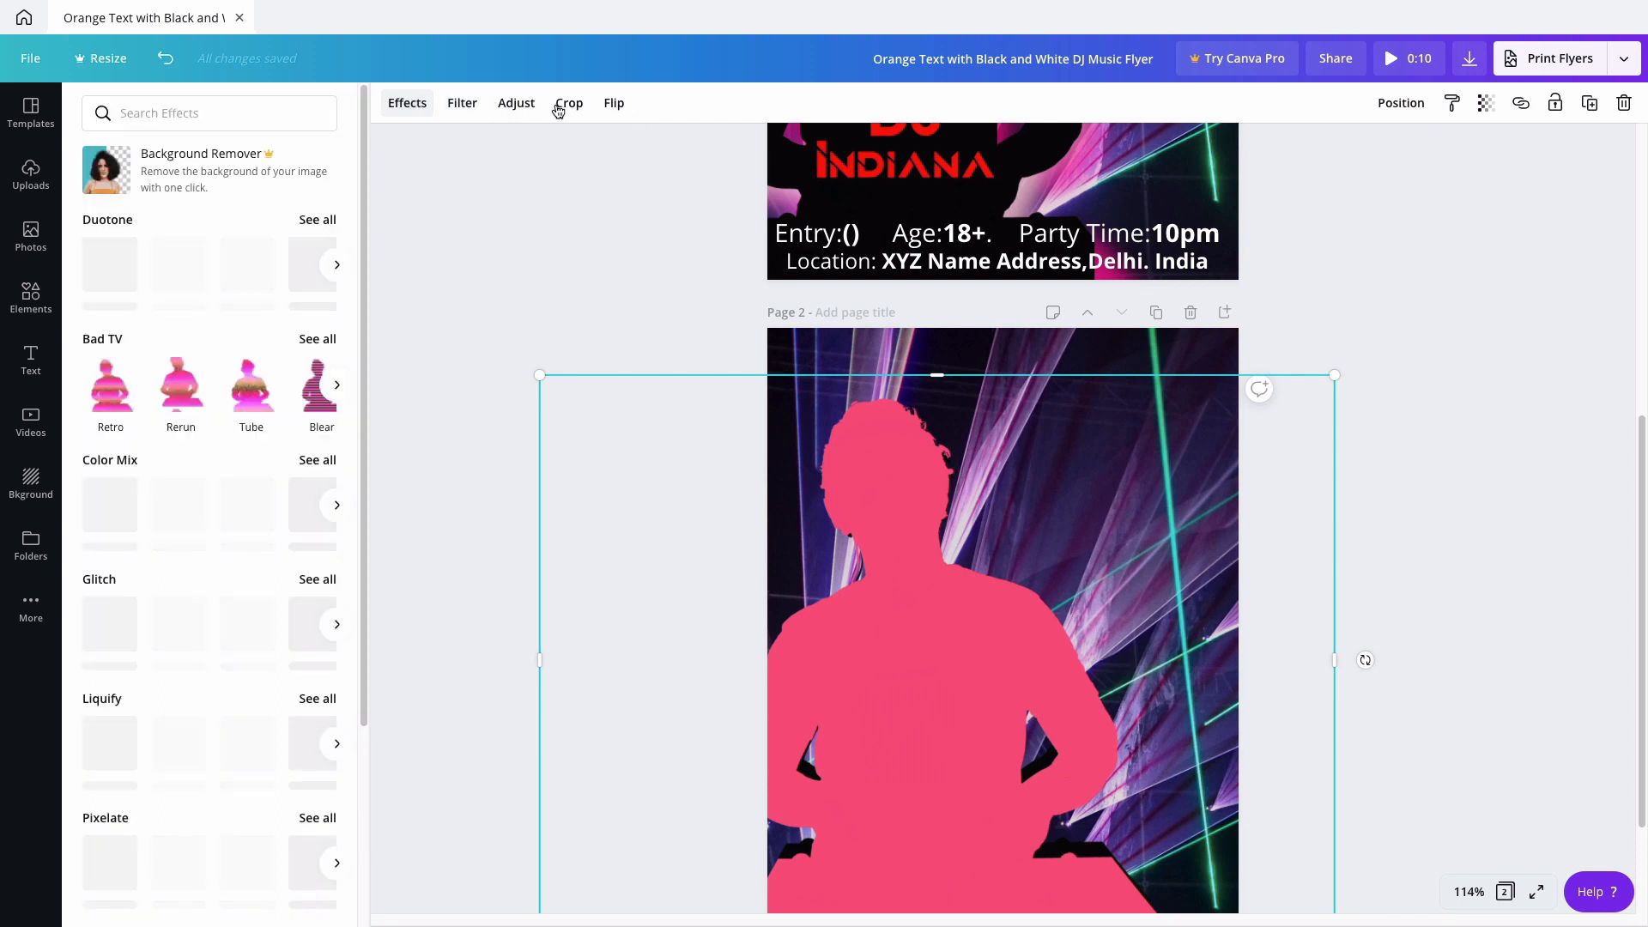
pyautogui.click(516, 102)
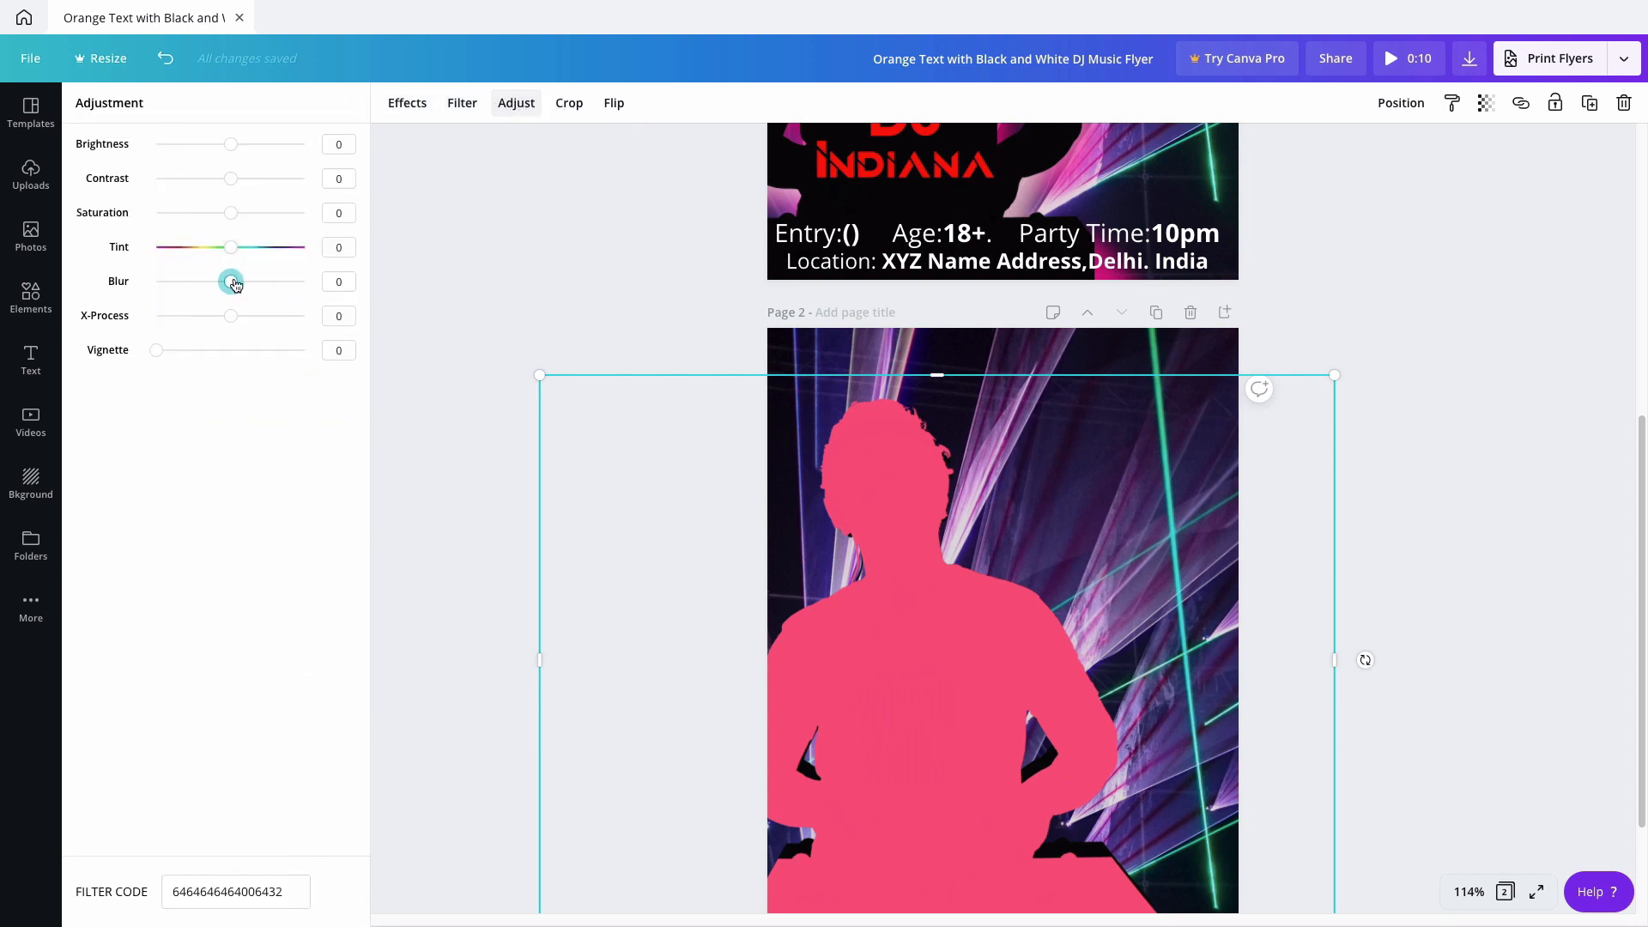
pyautogui.moveTo(258, 286)
pyautogui.mouseDown()
pyautogui.moveTo(186, 257)
pyautogui.moveTo(270, 282)
pyautogui.mouseUp()
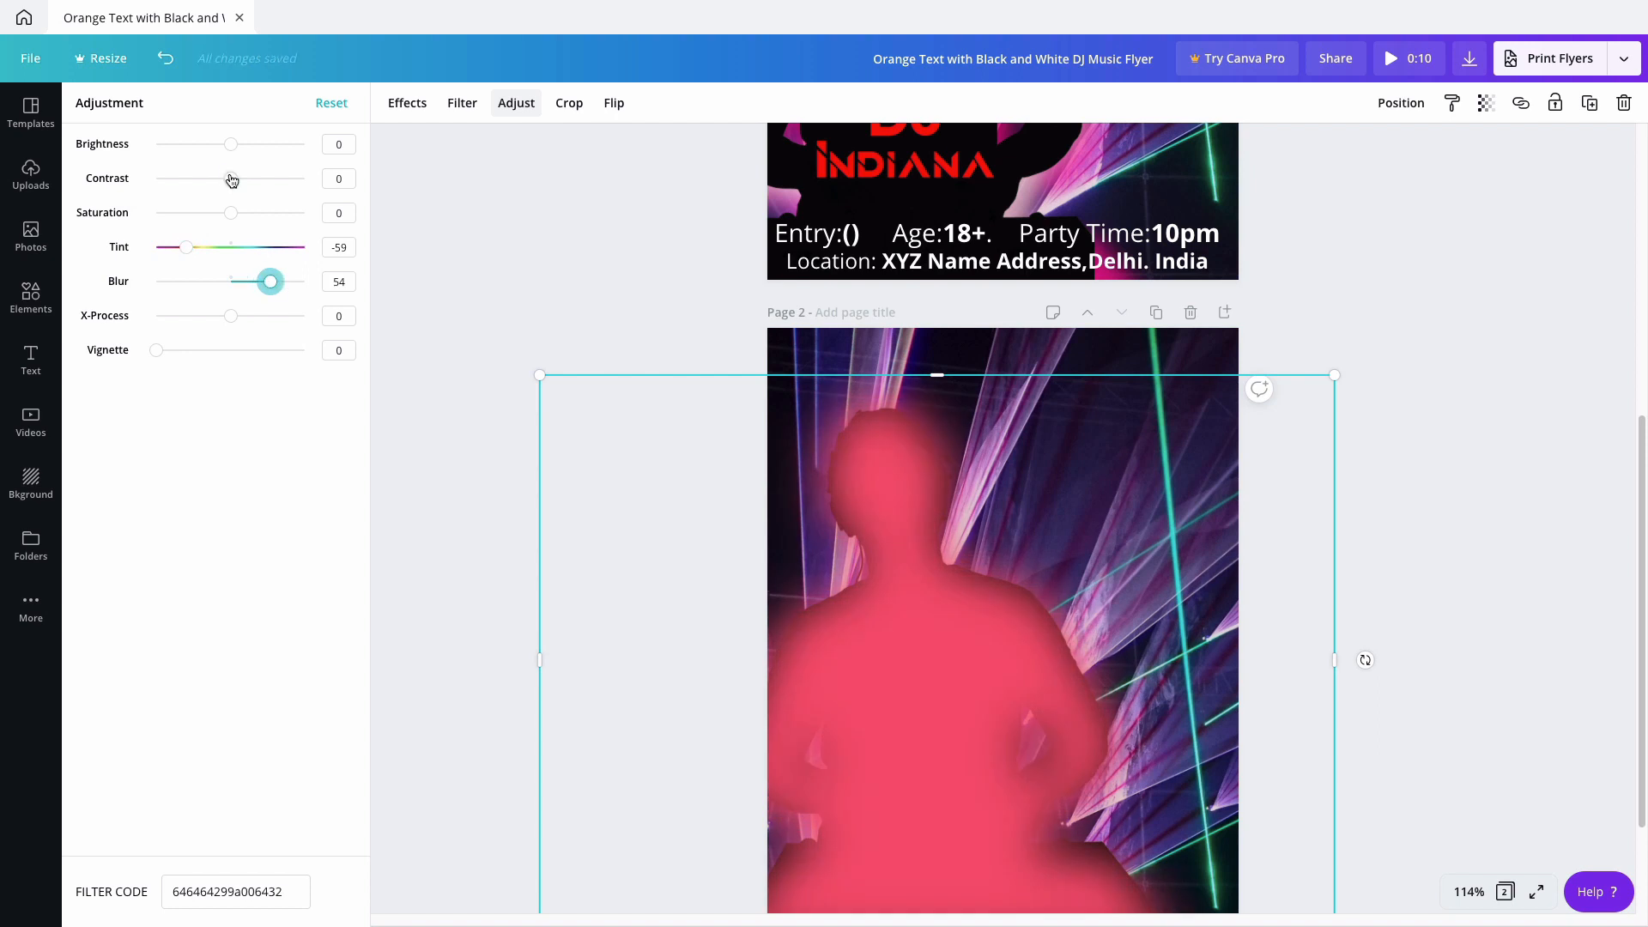
pyautogui.moveTo(230, 178); pyautogui.dragTo(258, 182)
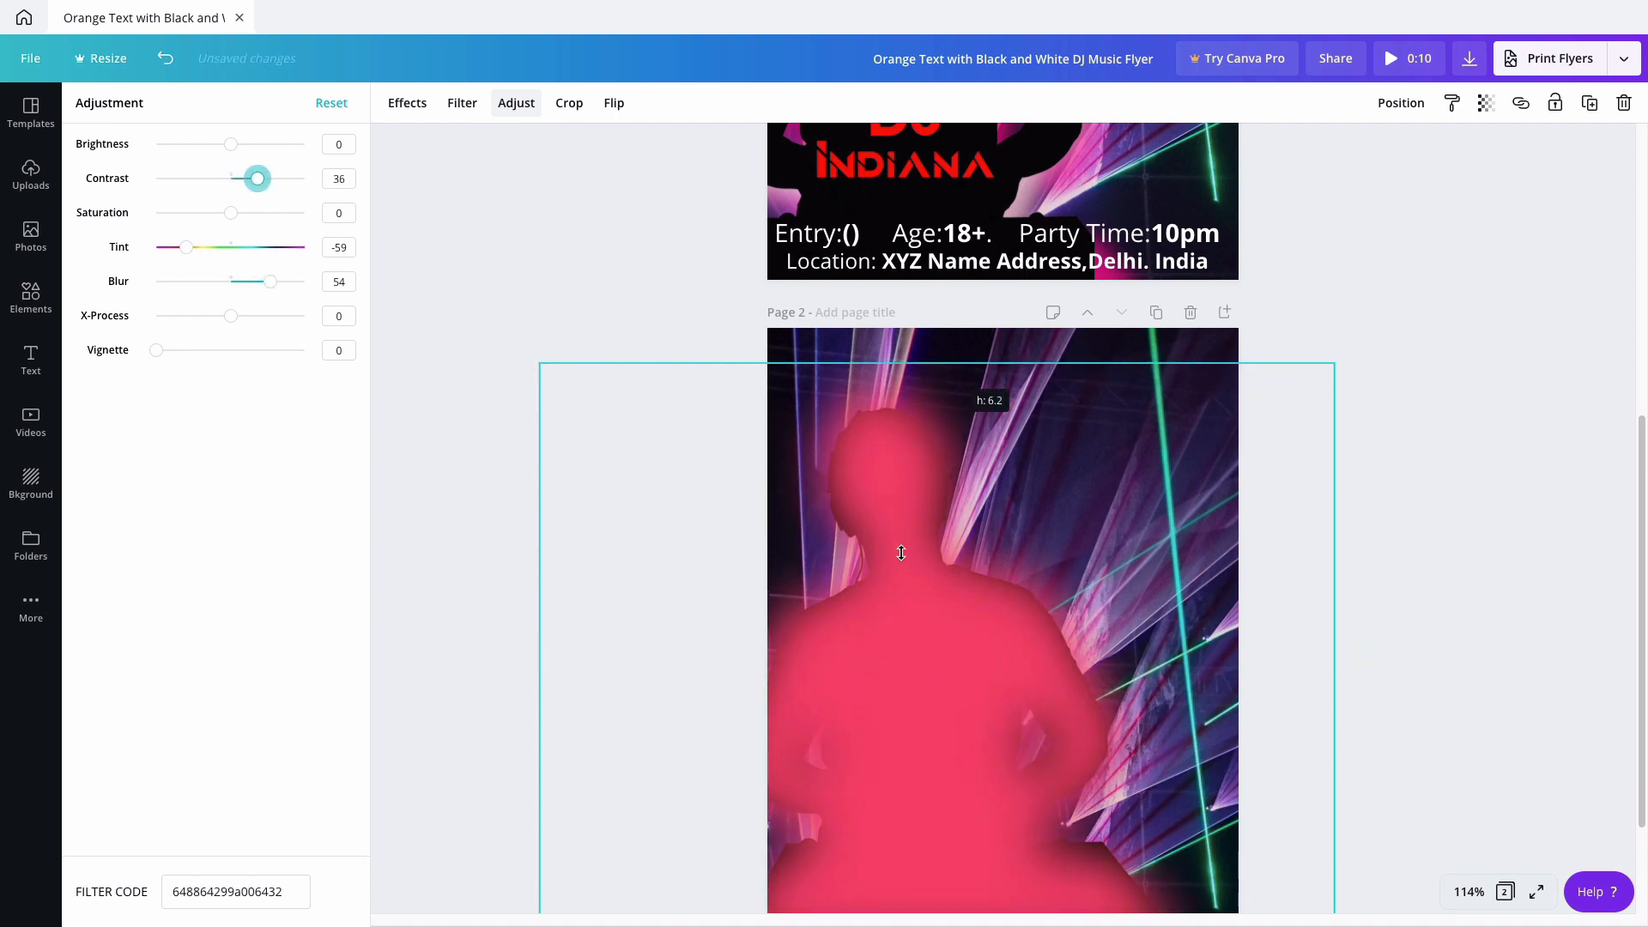
# Stretch the blurred pink silhouette to a height of about 6.2 and send it behind the black silhouette as a glow.
pyautogui.doubleClick(893, 566)
pyautogui.click(901, 355)
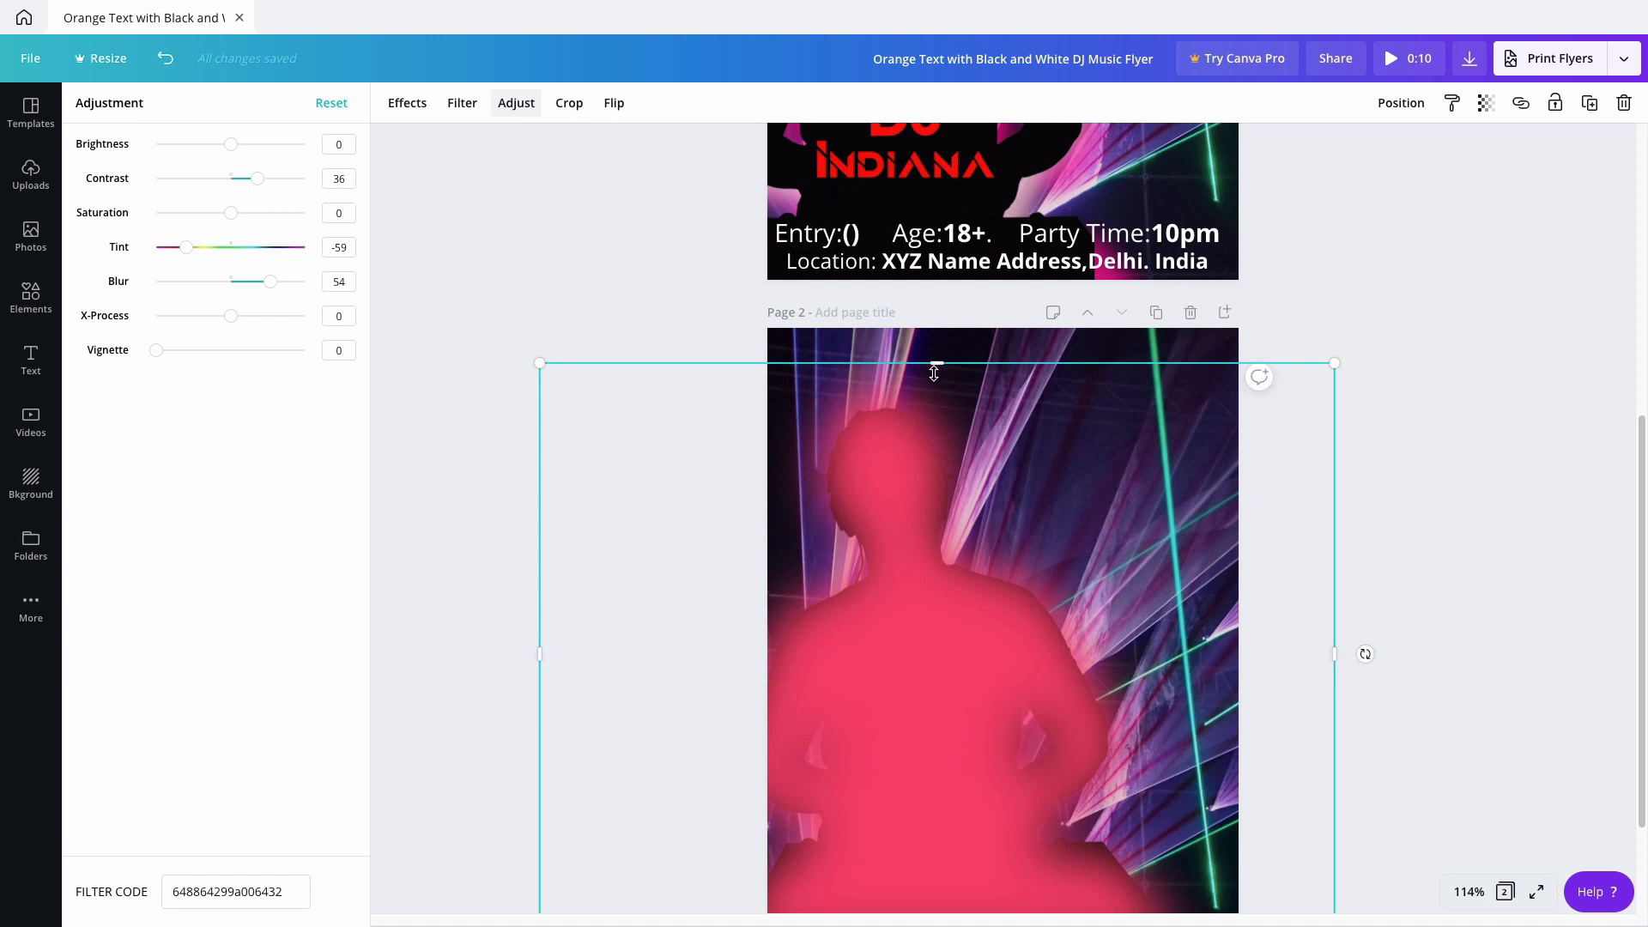
pyautogui.click(1402, 106)
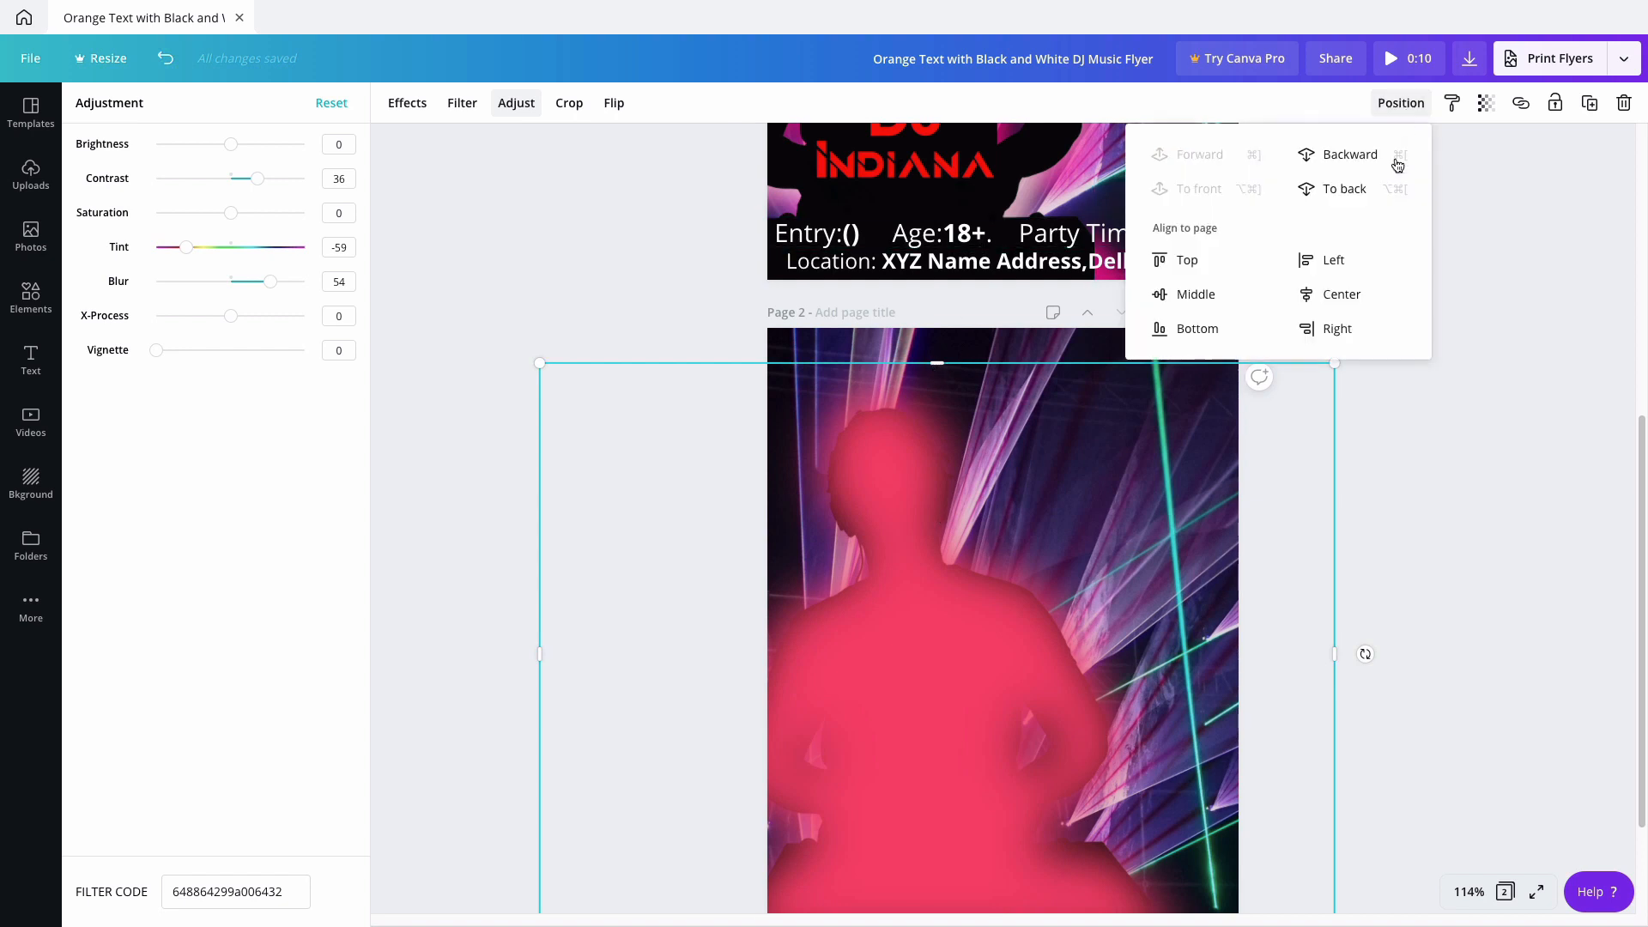
pyautogui.click(1380, 161)
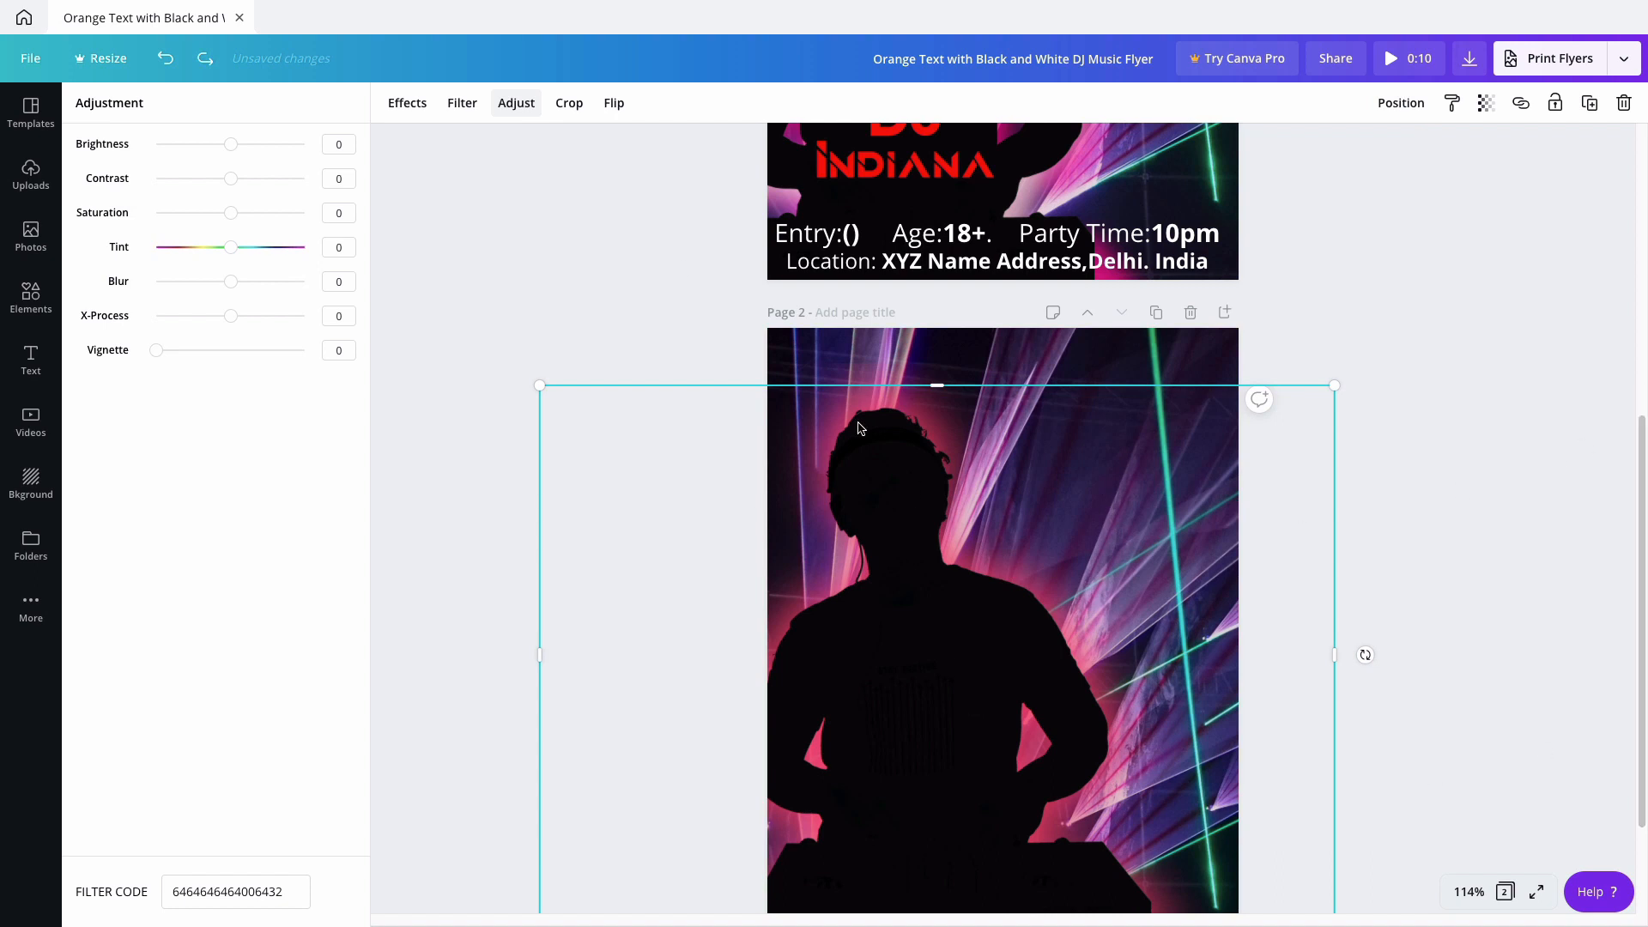
# Move the black silhouette and its pink glow down to the bottom edge of page 2.
pyautogui.scroll(6, 1038, 598)
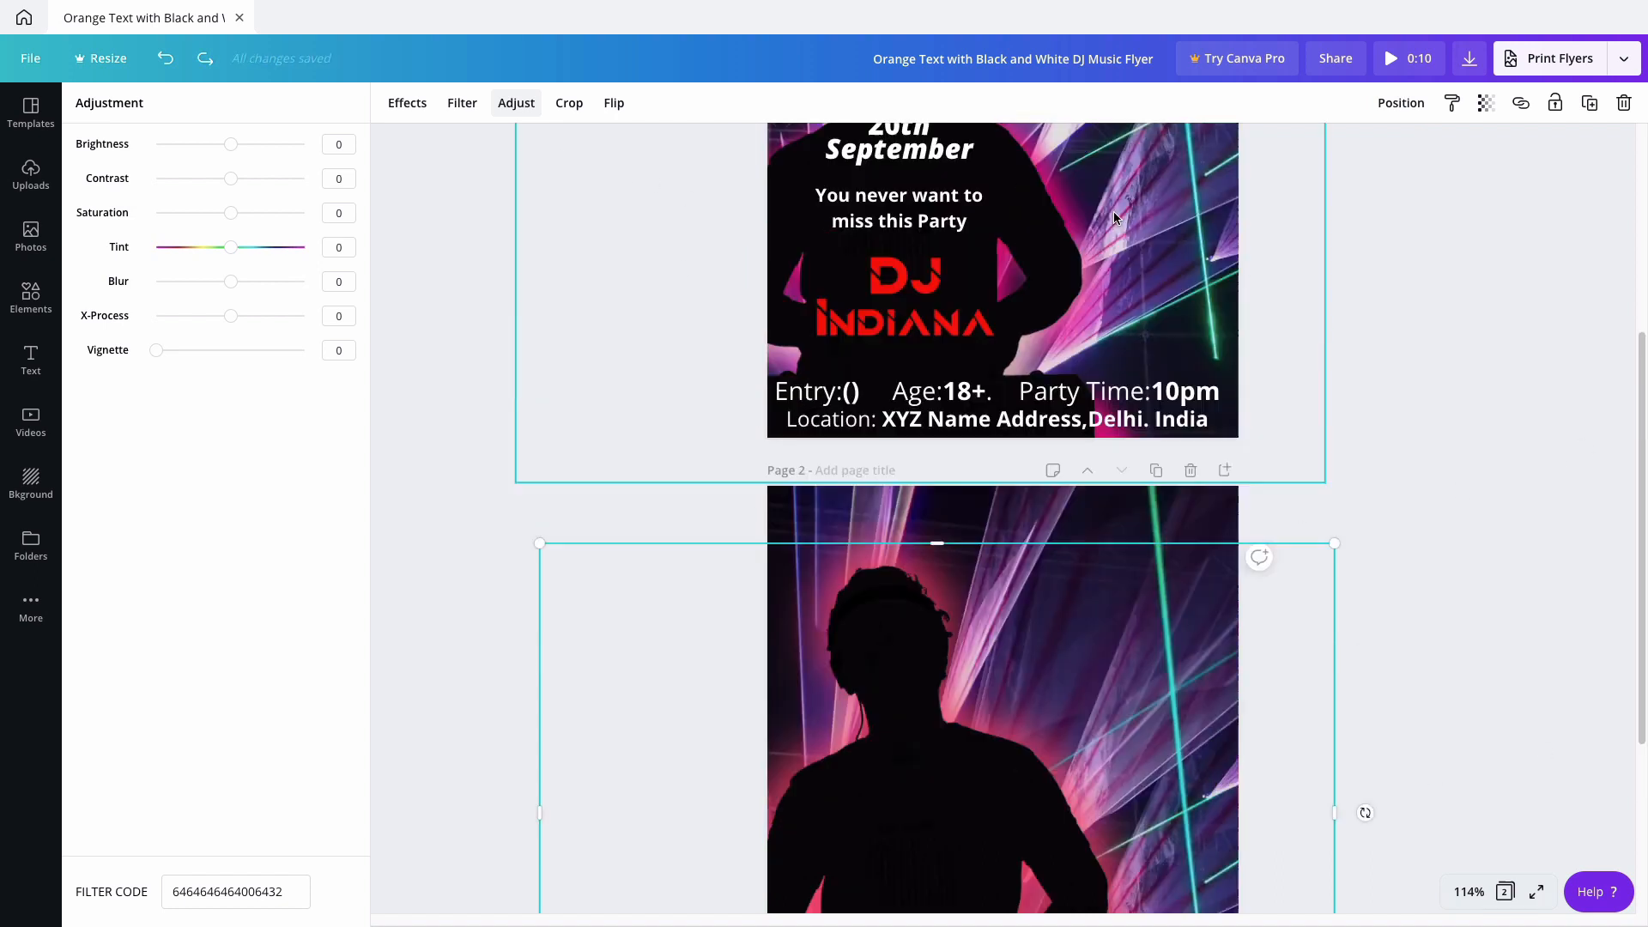
pyautogui.scroll(-6, 1036, 598)
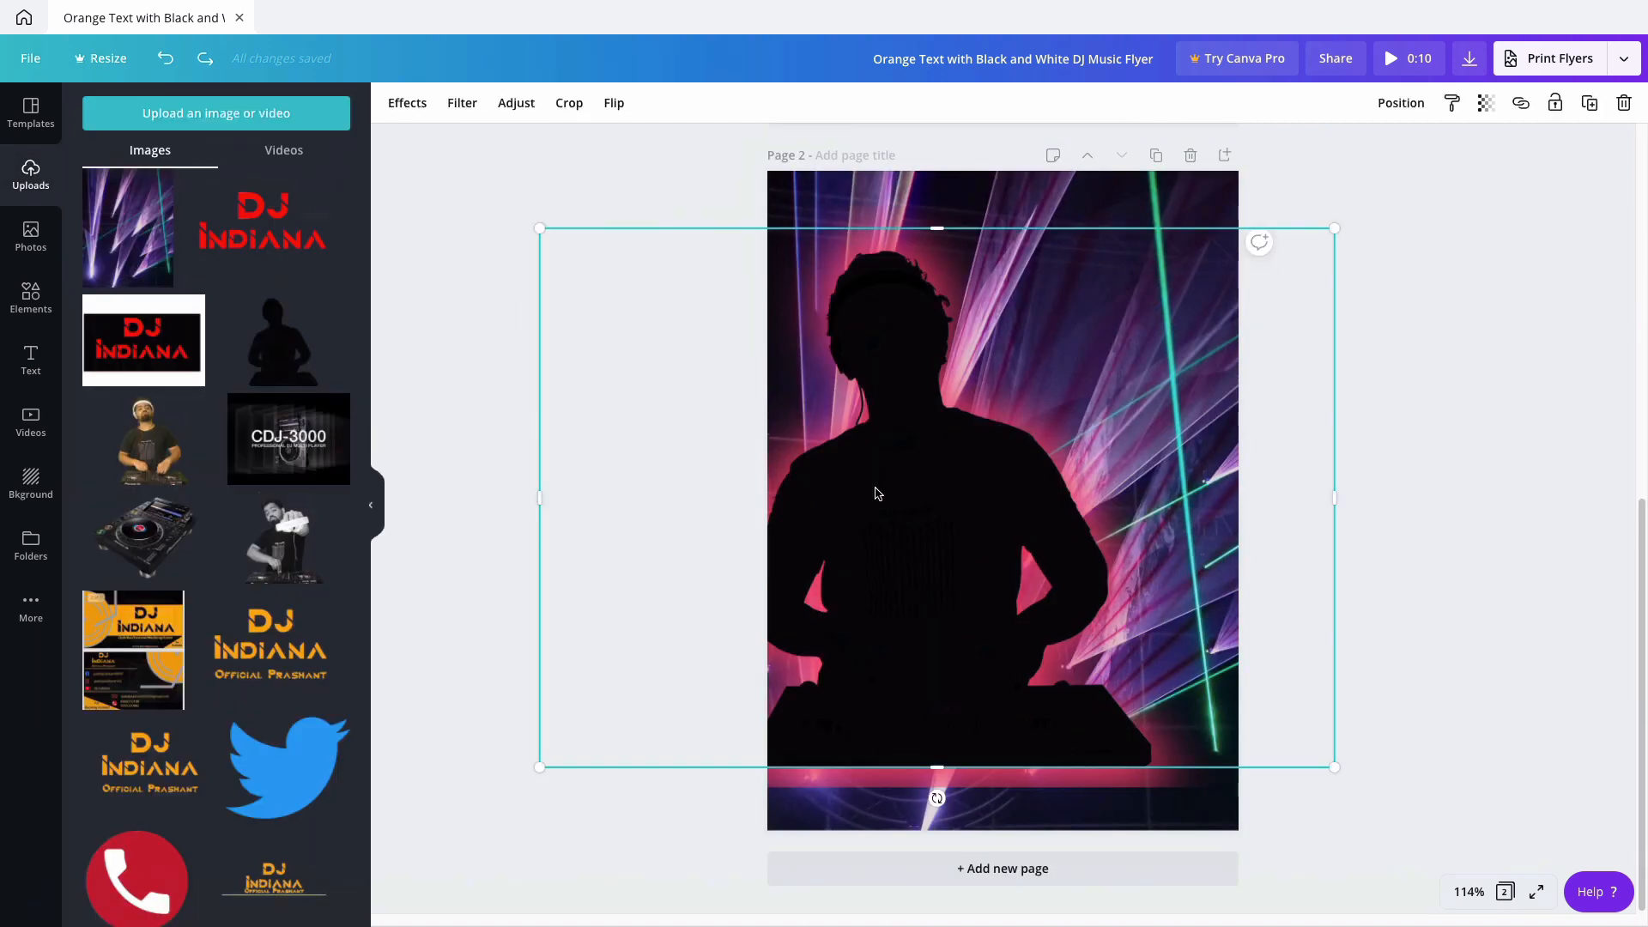
pyautogui.moveTo(901, 638); pyautogui.dragTo(916, 732)
pyautogui.click(901, 305)
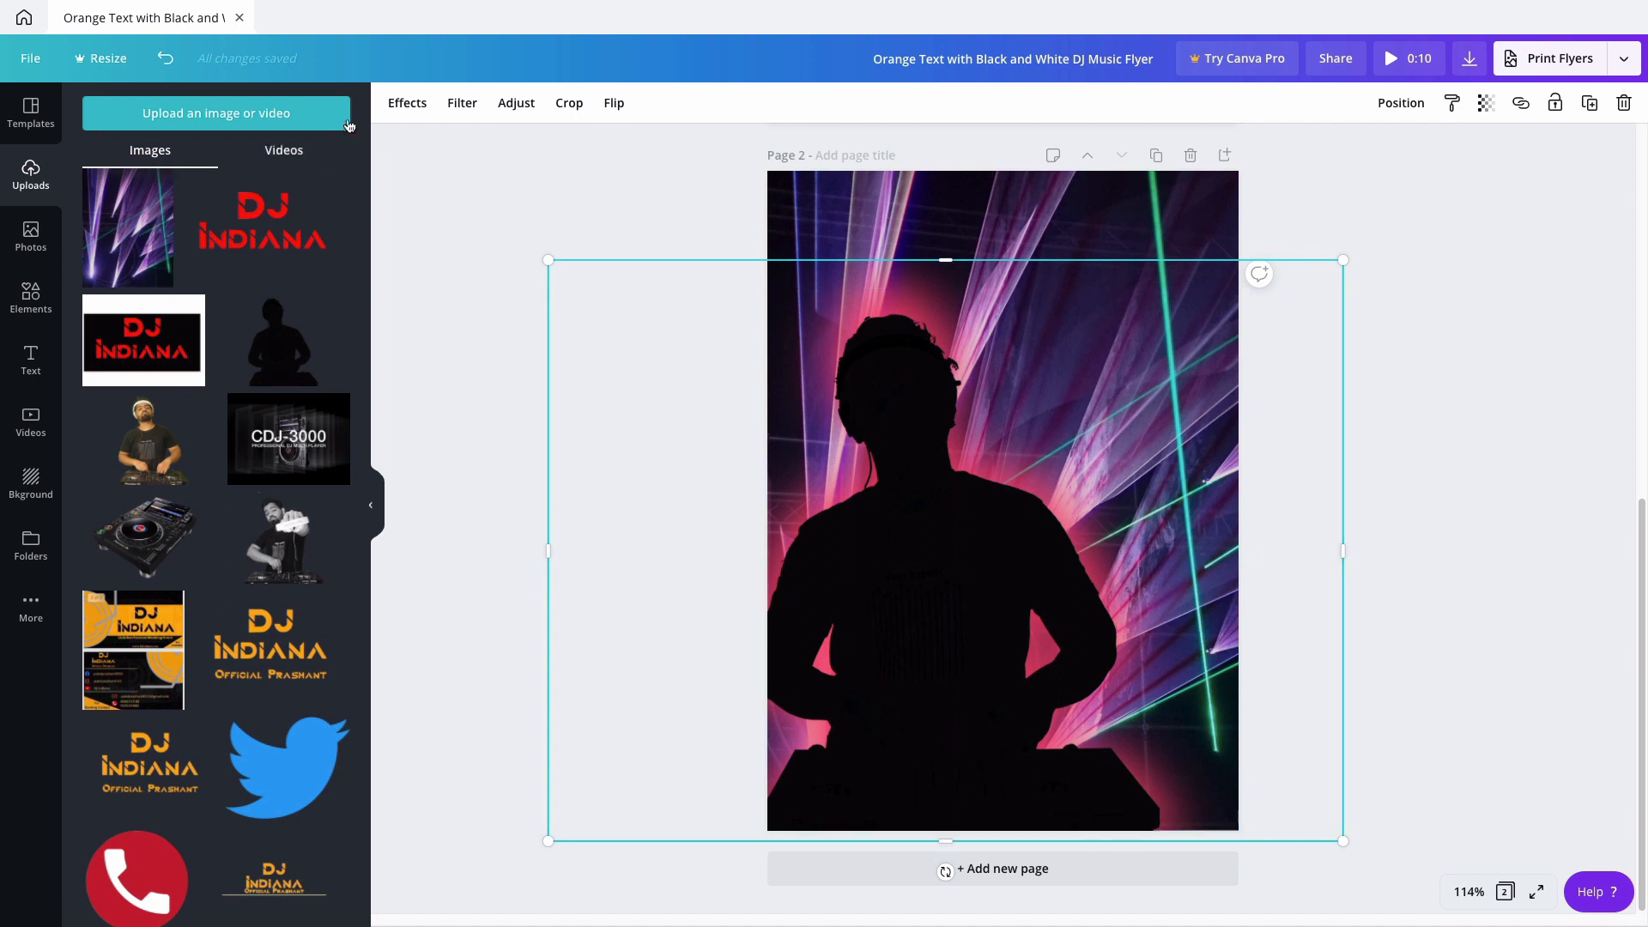
# Add a triangle shape to page 2, enlarge it to about 2.4 by 2.1 and rotate it to about 75°.
pyautogui.scroll(4, 1073, 375)
pyautogui.scroll(-4, 1074, 375)
pyautogui.click(1500, 522)
pyautogui.scroll(4, 1161, 501)
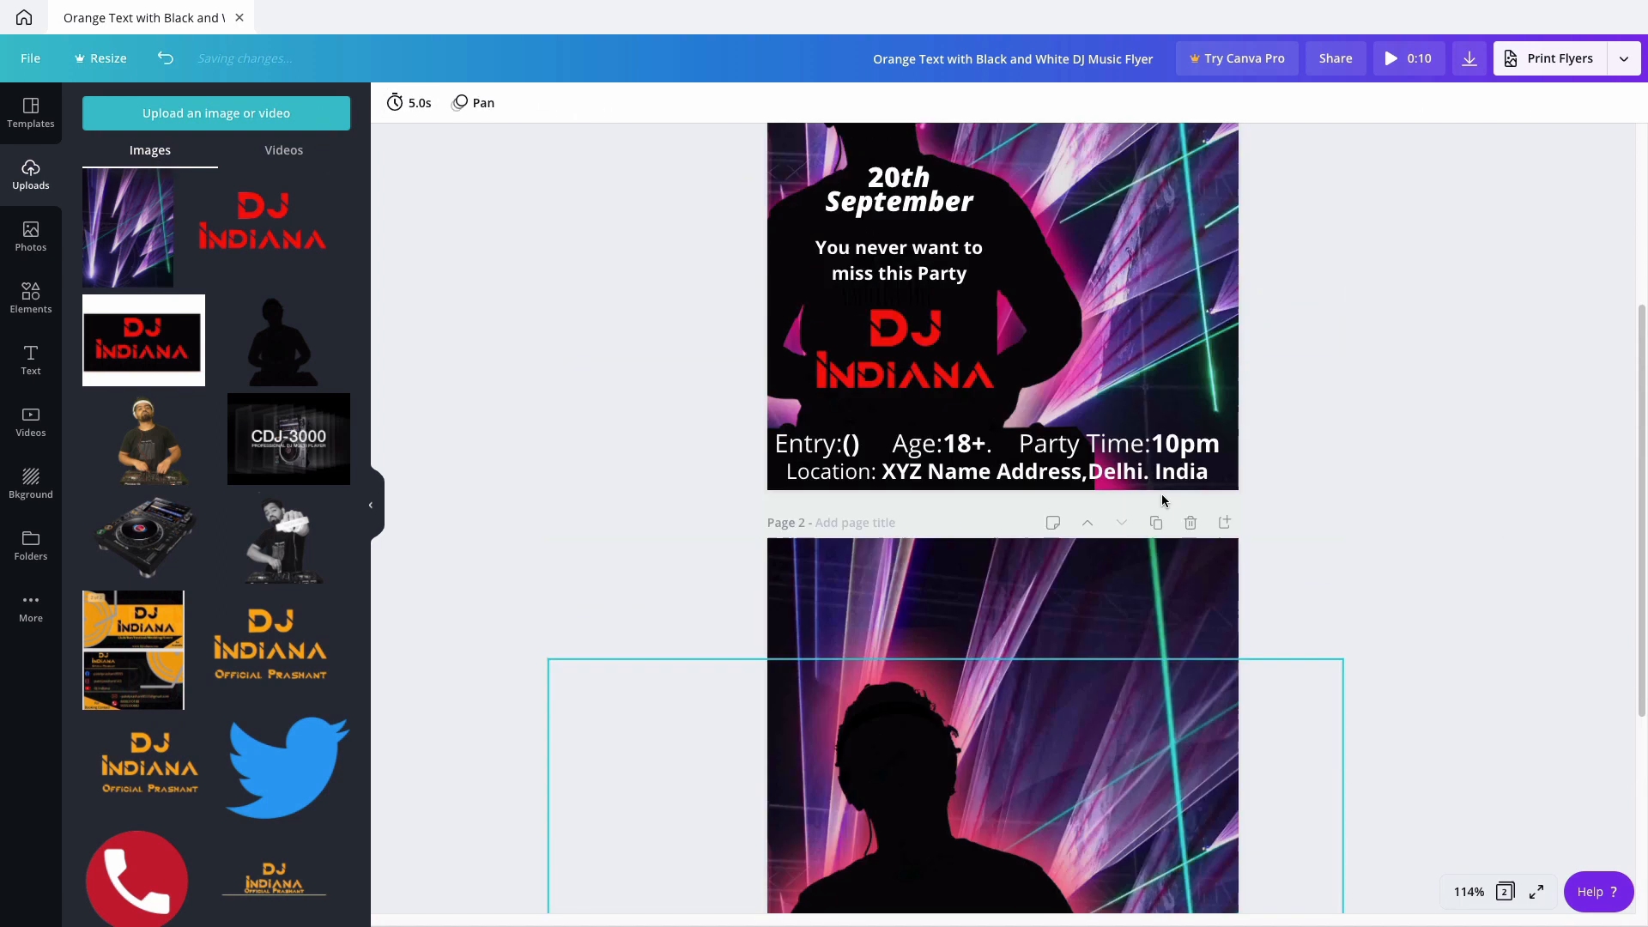
pyautogui.scroll(4, 1161, 500)
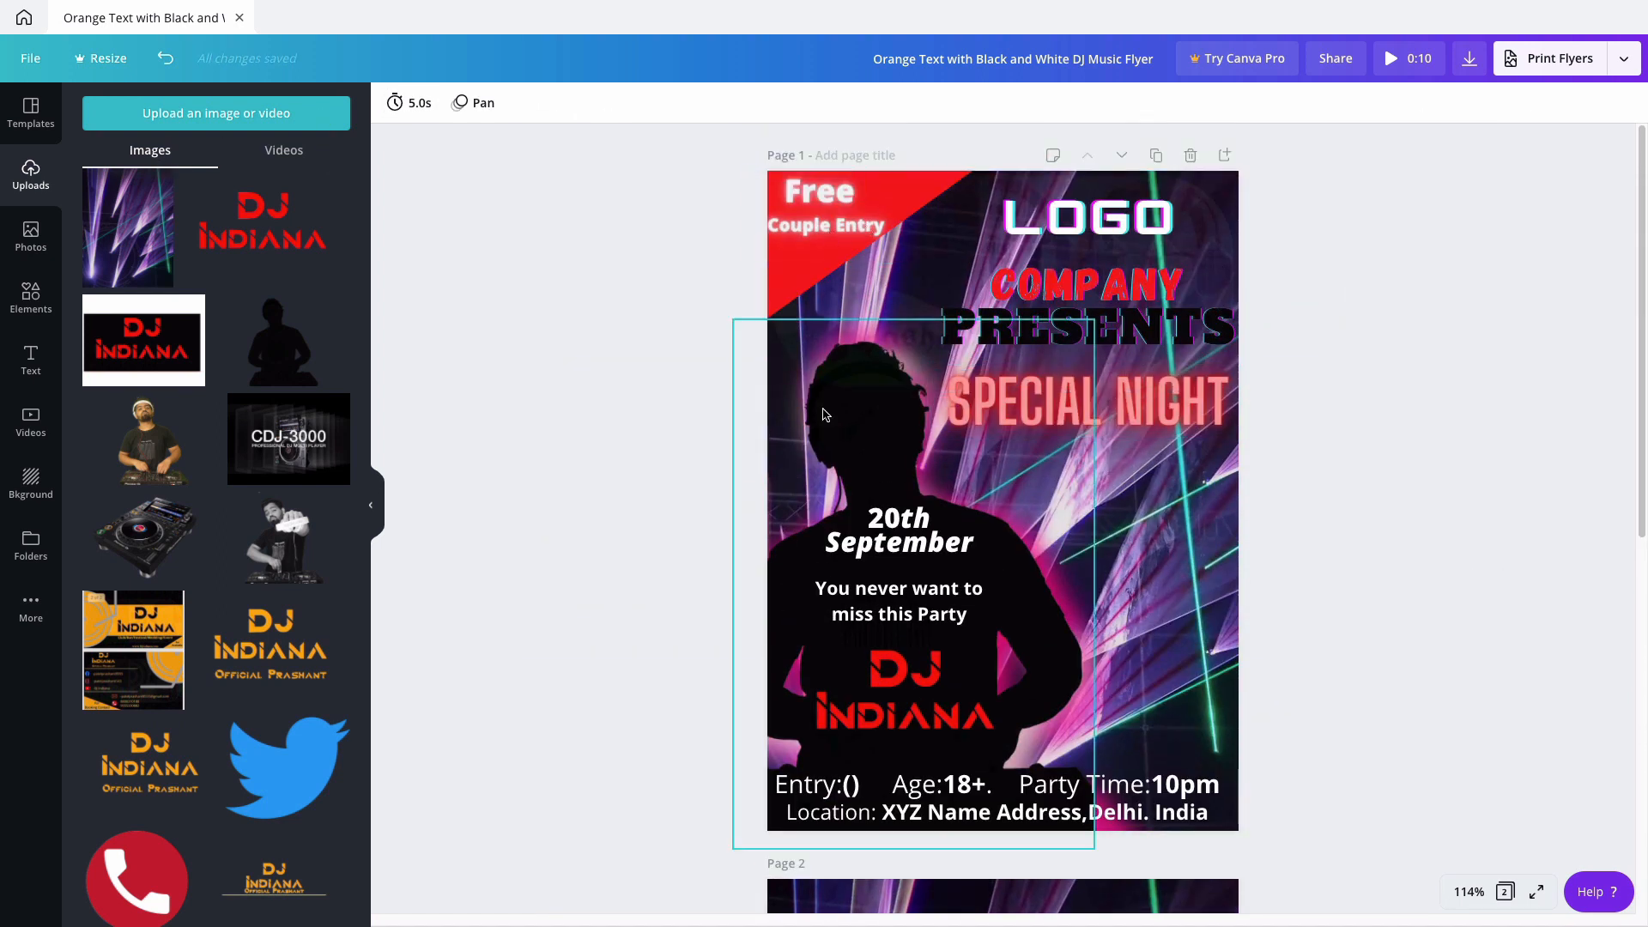
pyautogui.scroll(-8, 859, 386)
pyautogui.click(31, 296)
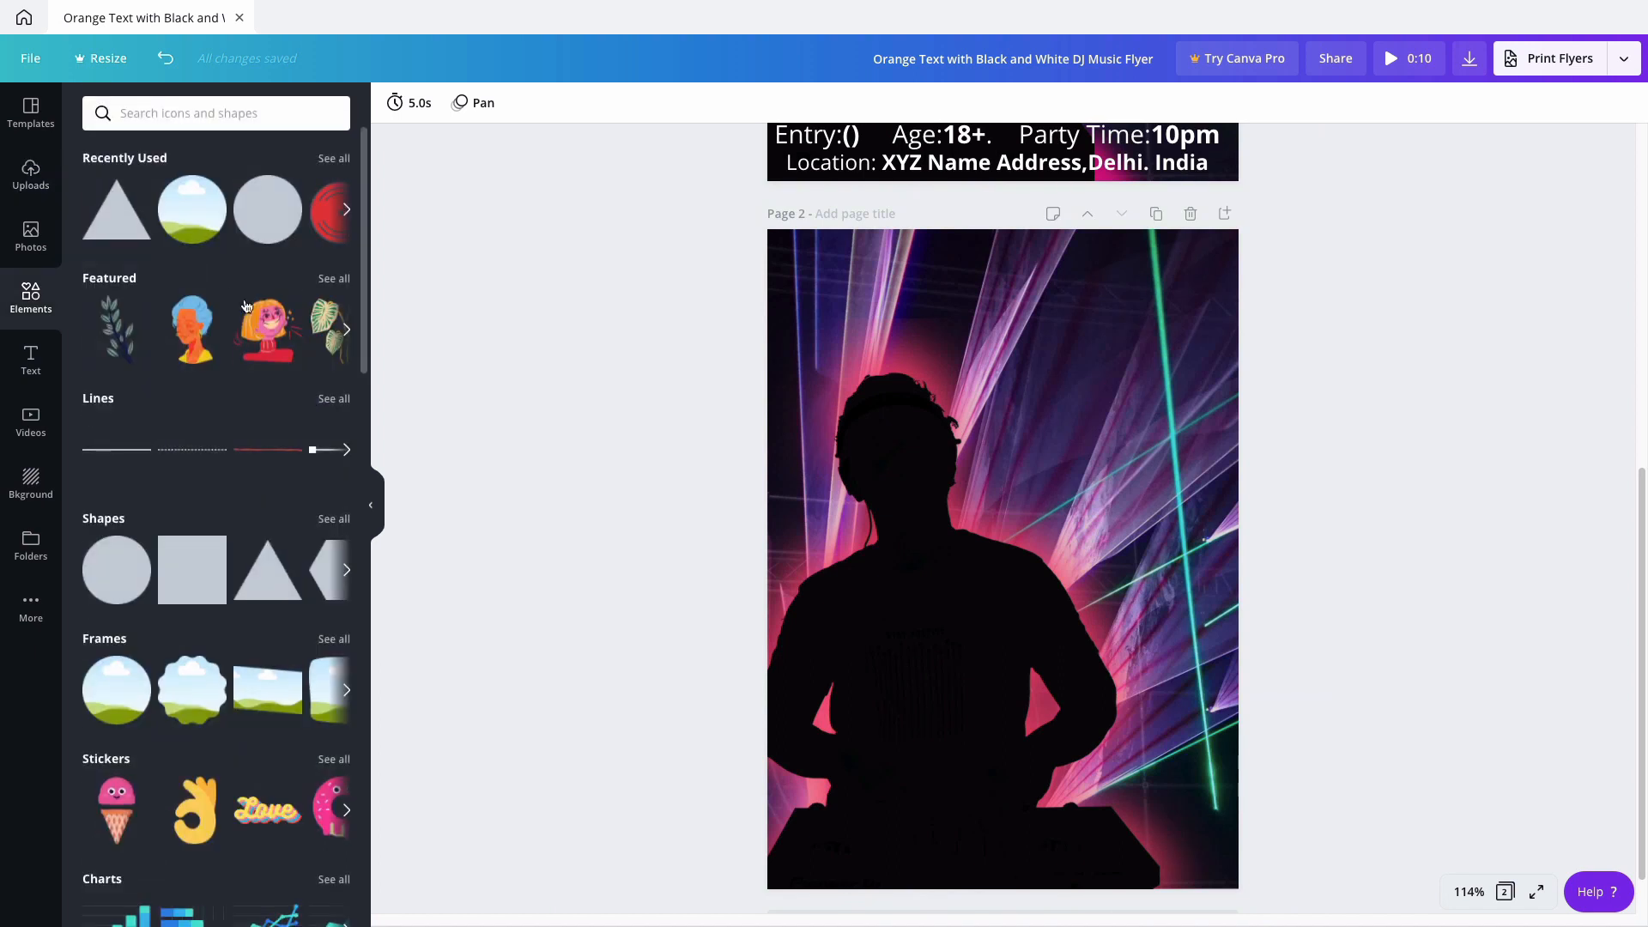
pyautogui.click(105, 210)
pyautogui.moveTo(873, 672); pyautogui.dragTo(1023, 516)
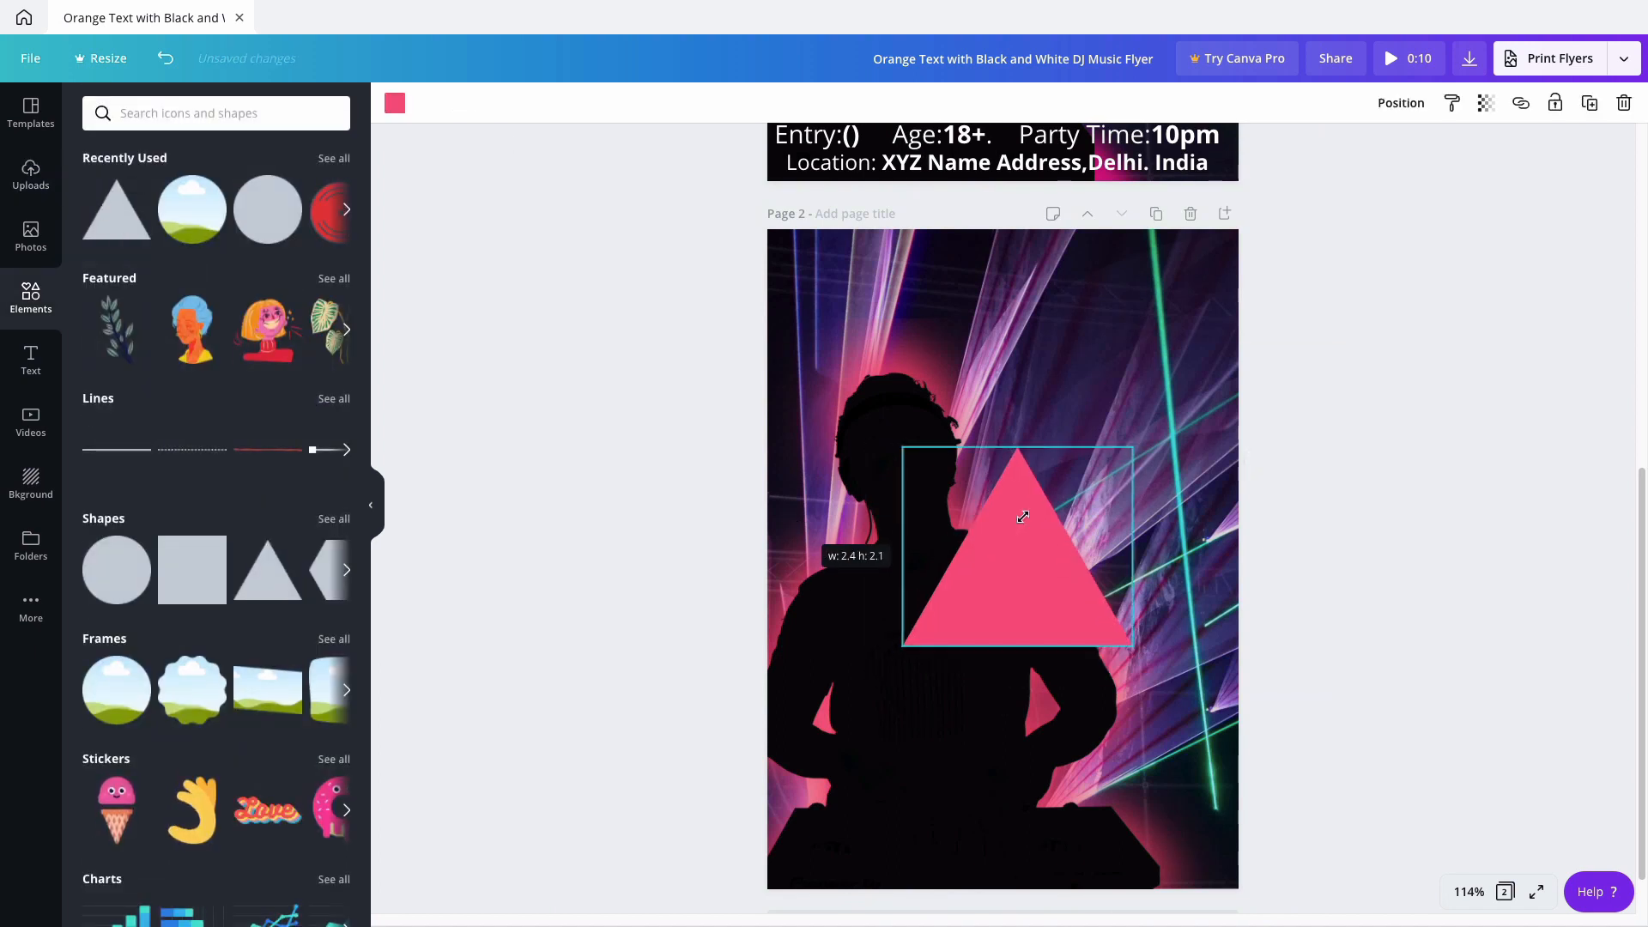
pyautogui.moveTo(1015, 677); pyautogui.dragTo(868, 586)
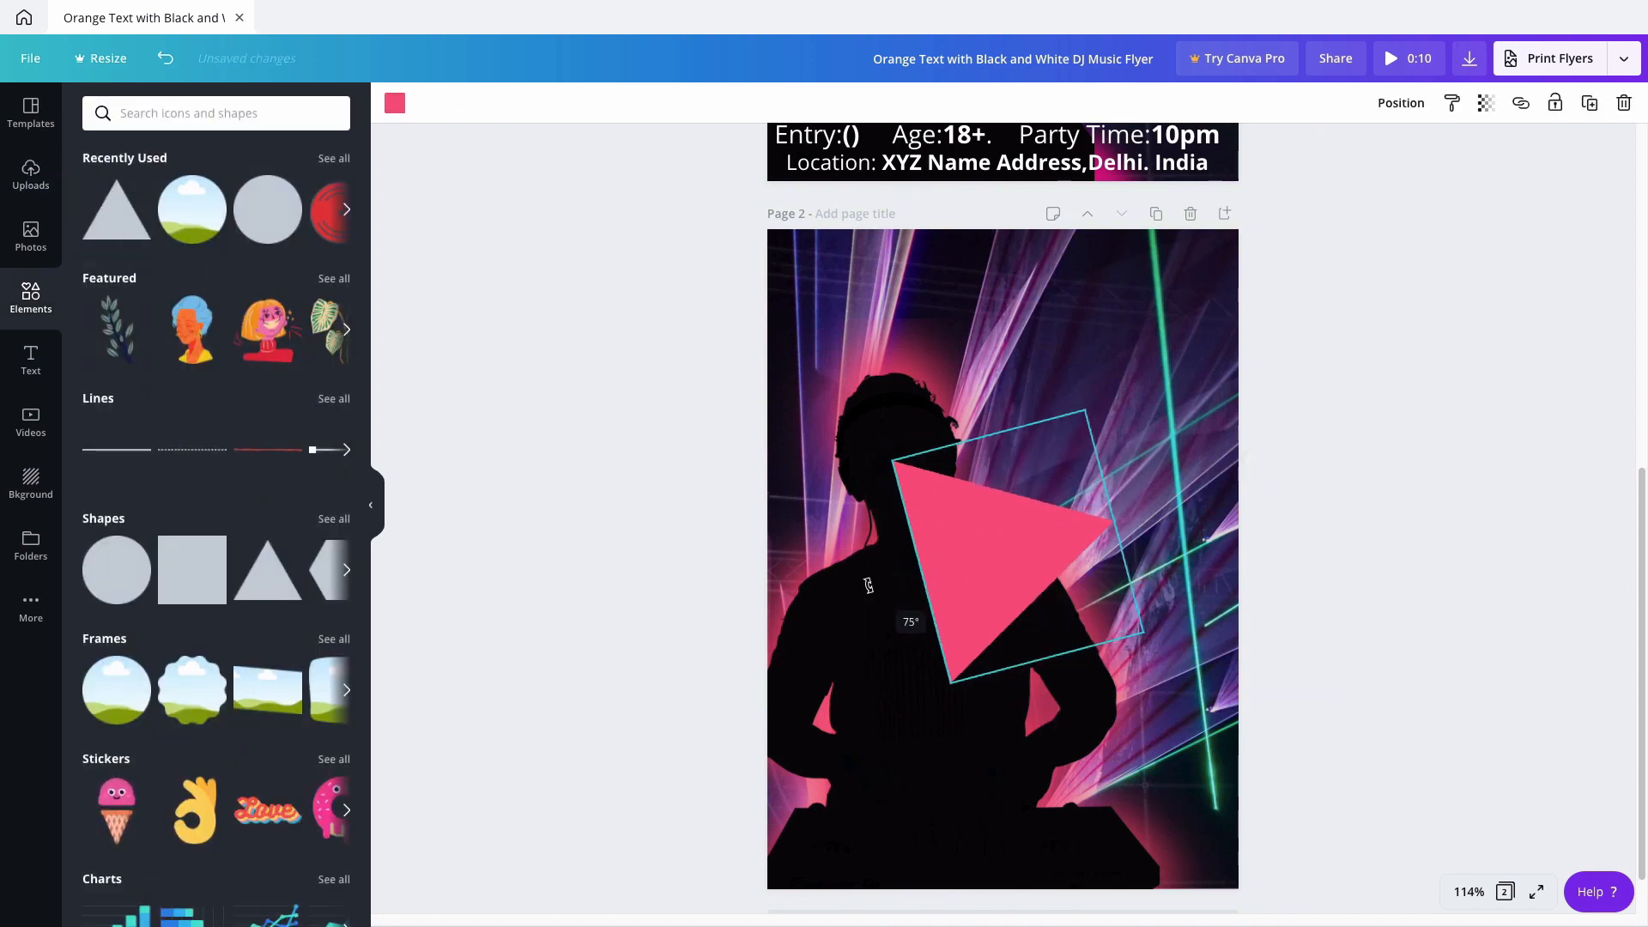
# Place the triangle over page 2's top-left corner, enlarge it slightly and fine-tune its rotation to form a corner banner.
pyautogui.moveTo(937, 474); pyautogui.dragTo(707, 280)
pyautogui.moveTo(798, 255); pyautogui.dragTo(808, 251)
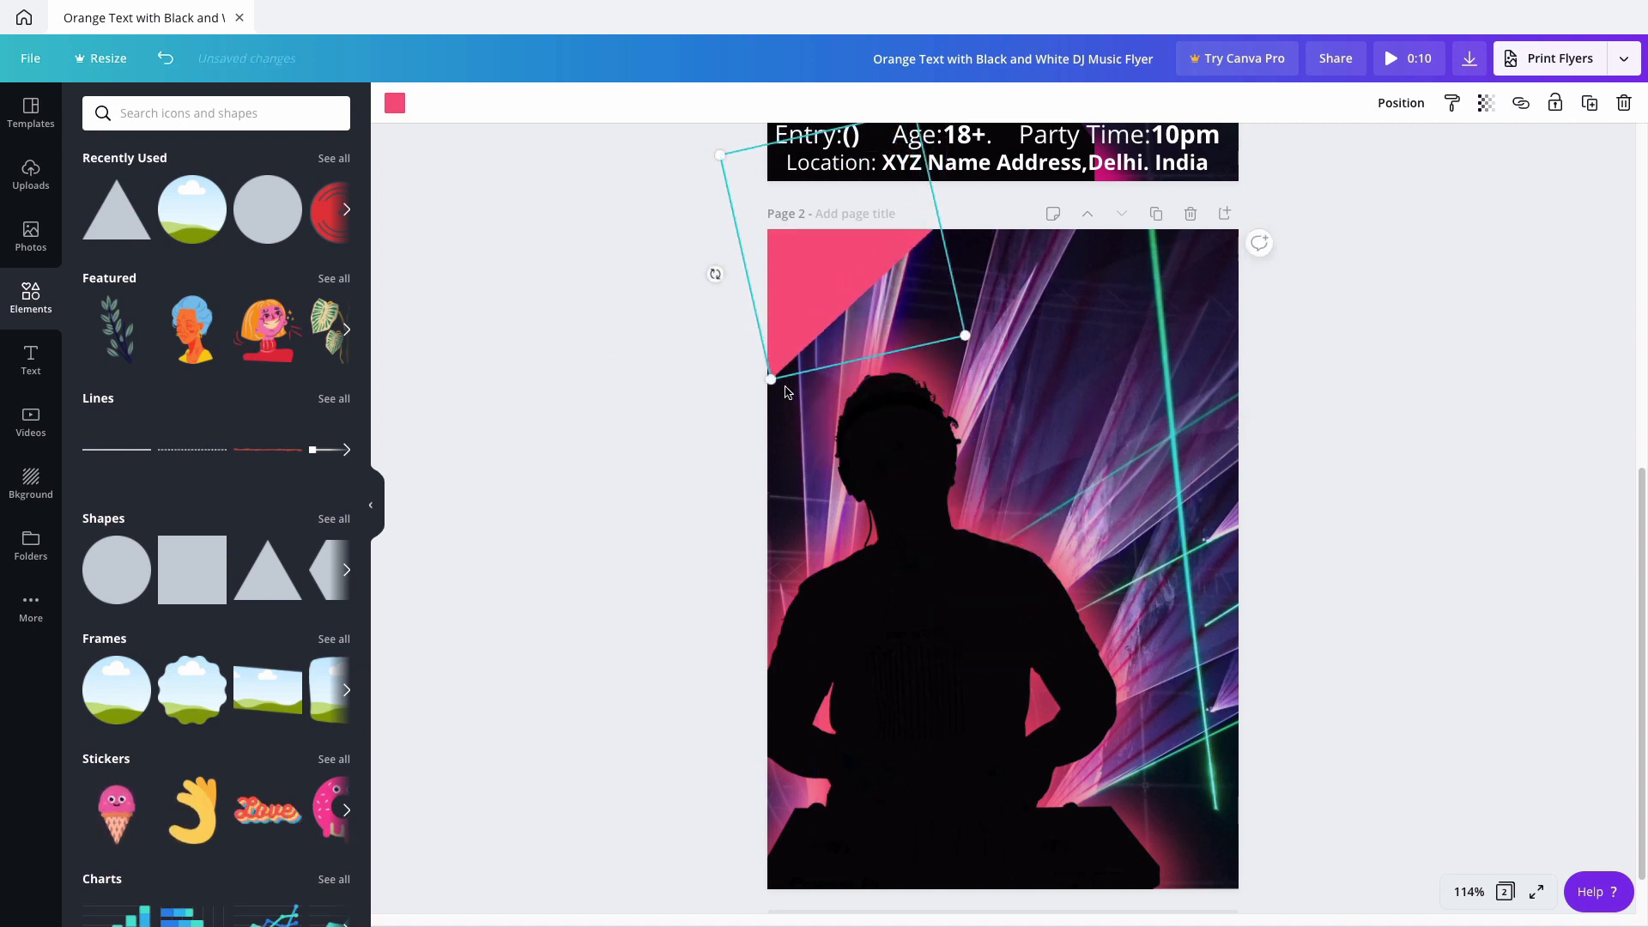
pyautogui.moveTo(771, 379); pyautogui.dragTo(739, 399)
pyautogui.moveTo(841, 278); pyautogui.dragTo(841, 271)
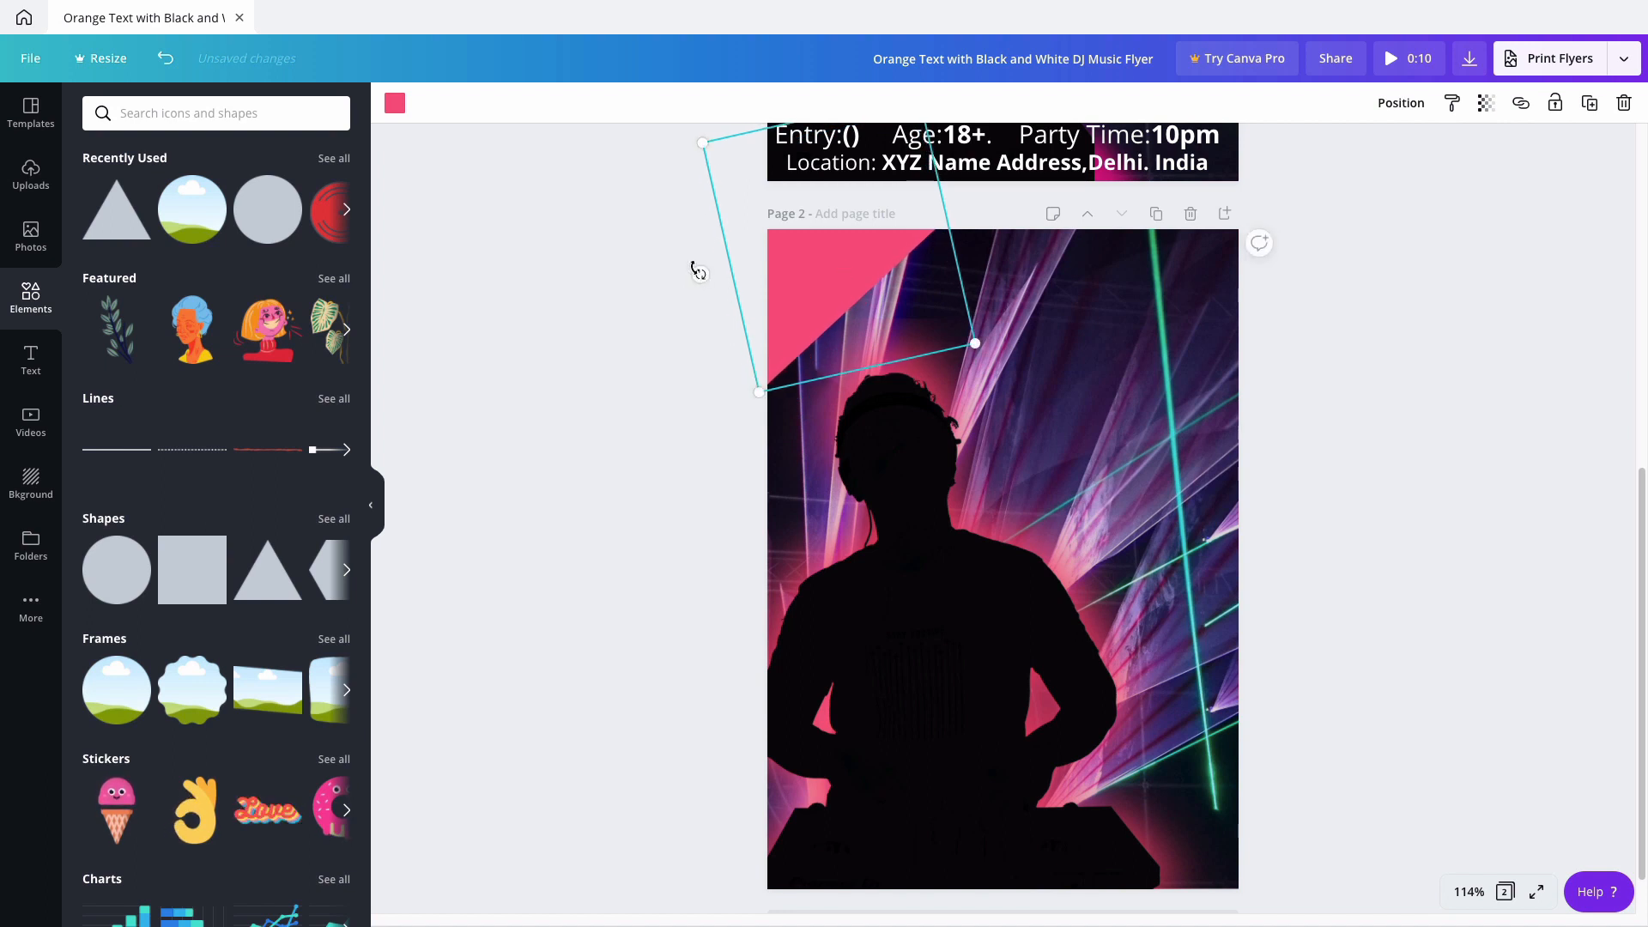
pyautogui.moveTo(697, 270); pyautogui.dragTo(692, 266)
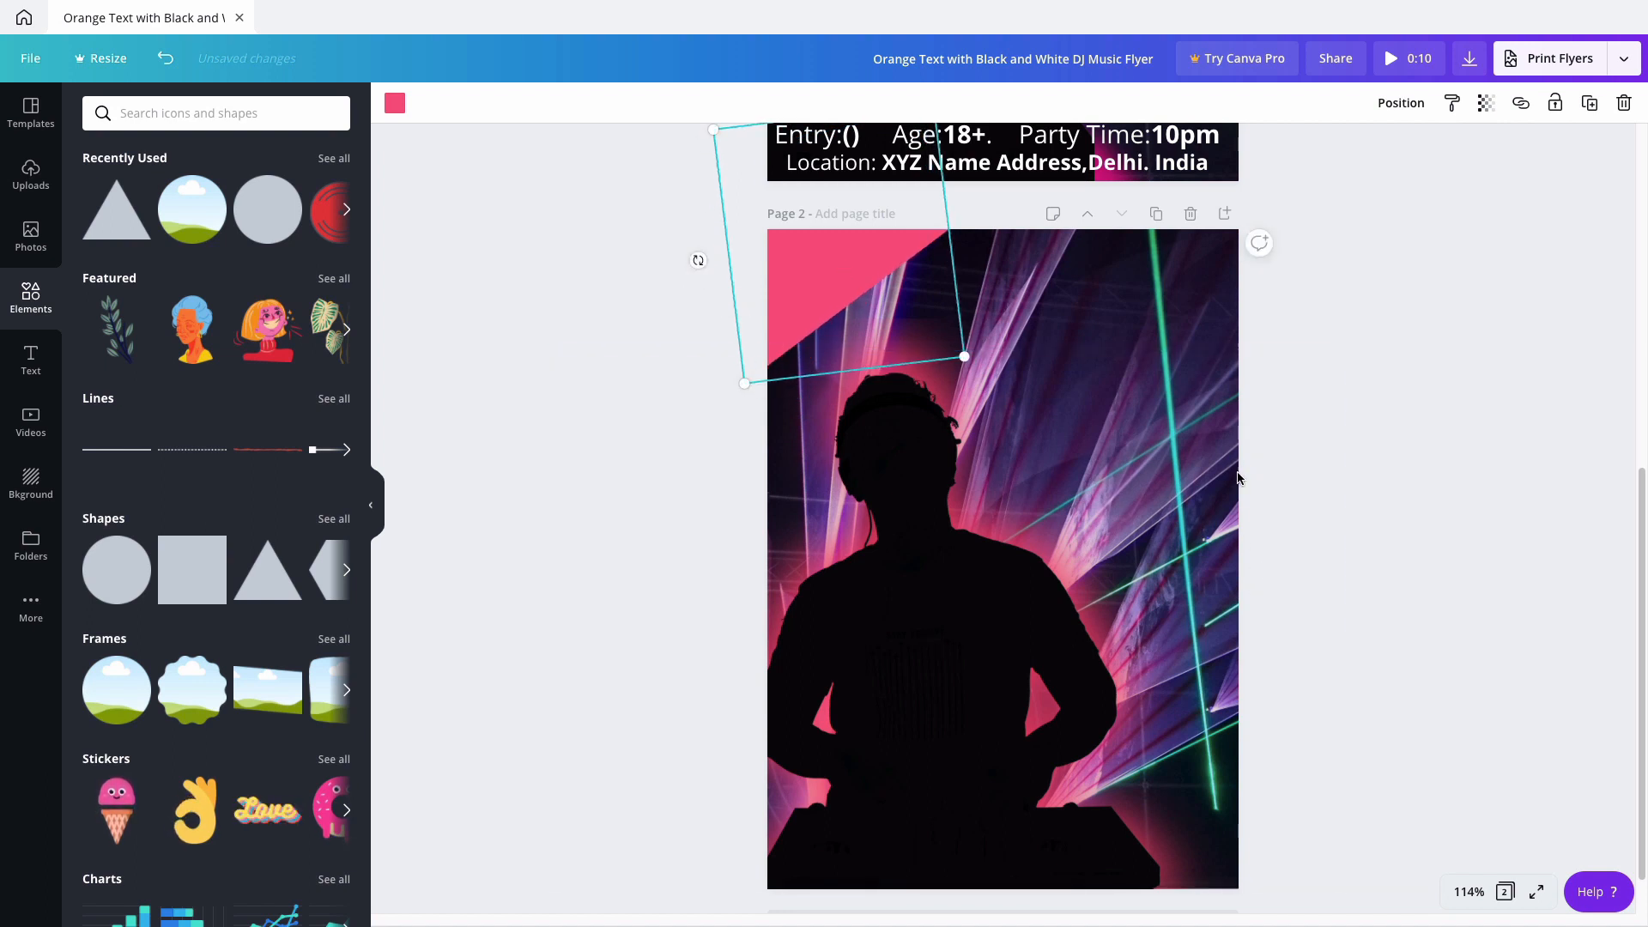
pyautogui.scroll(8, 914, 357)
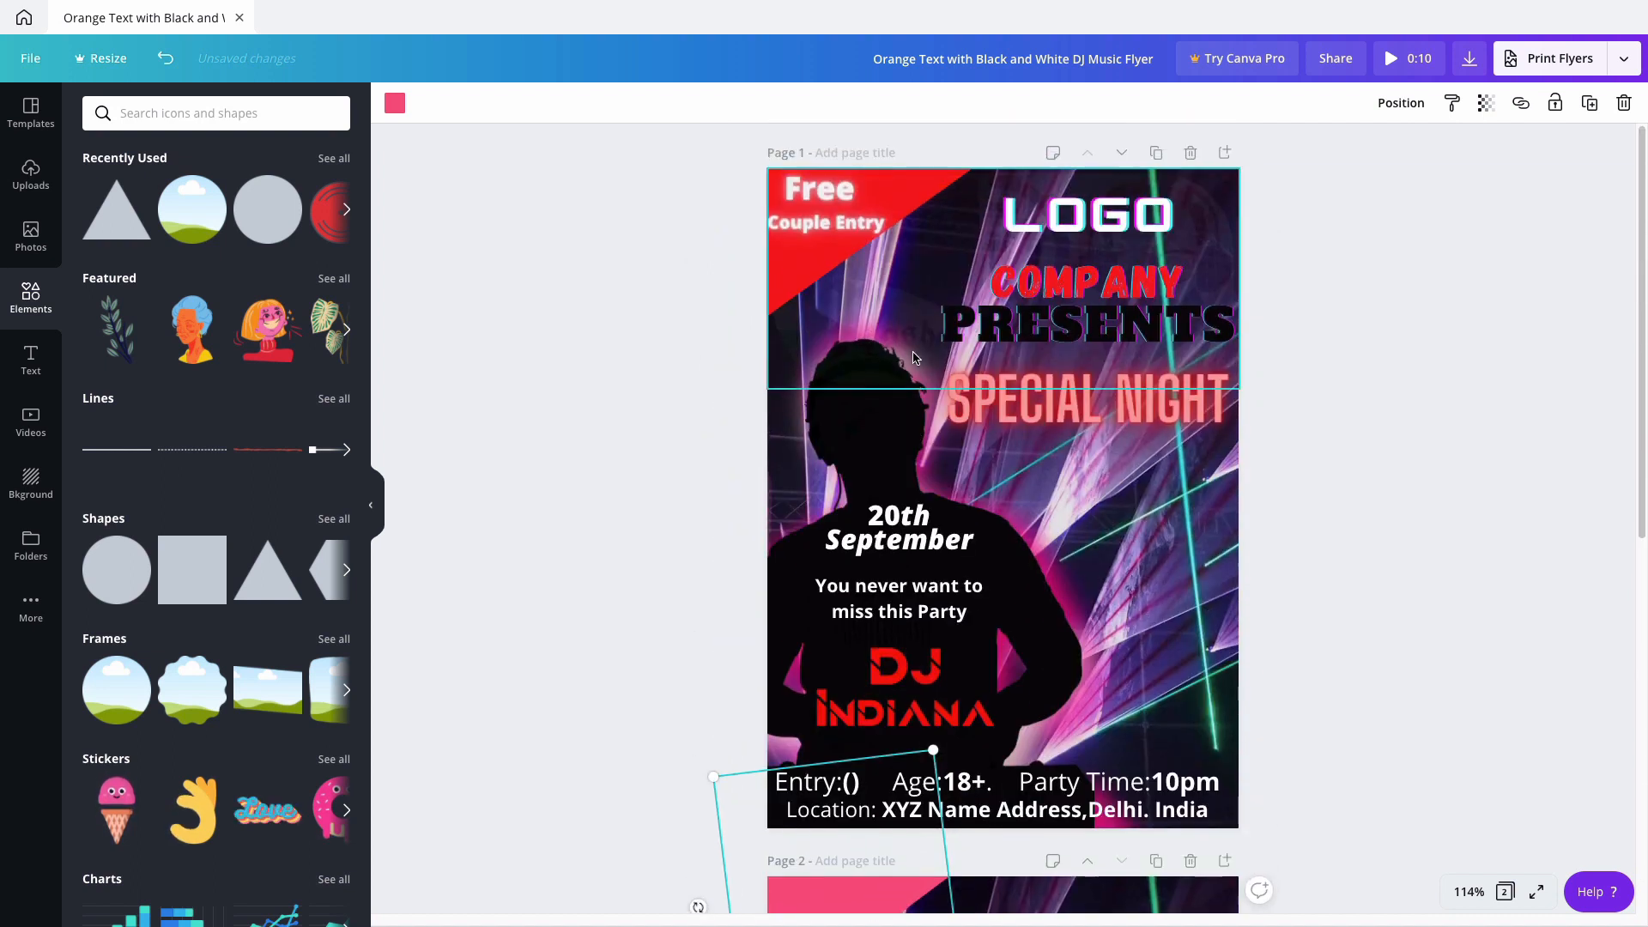
# Add the "GAME ON" font combination to page 2 and replace its text with "LOGO".
pyautogui.click(31, 360)
pyautogui.scroll(-3, 199, 491)
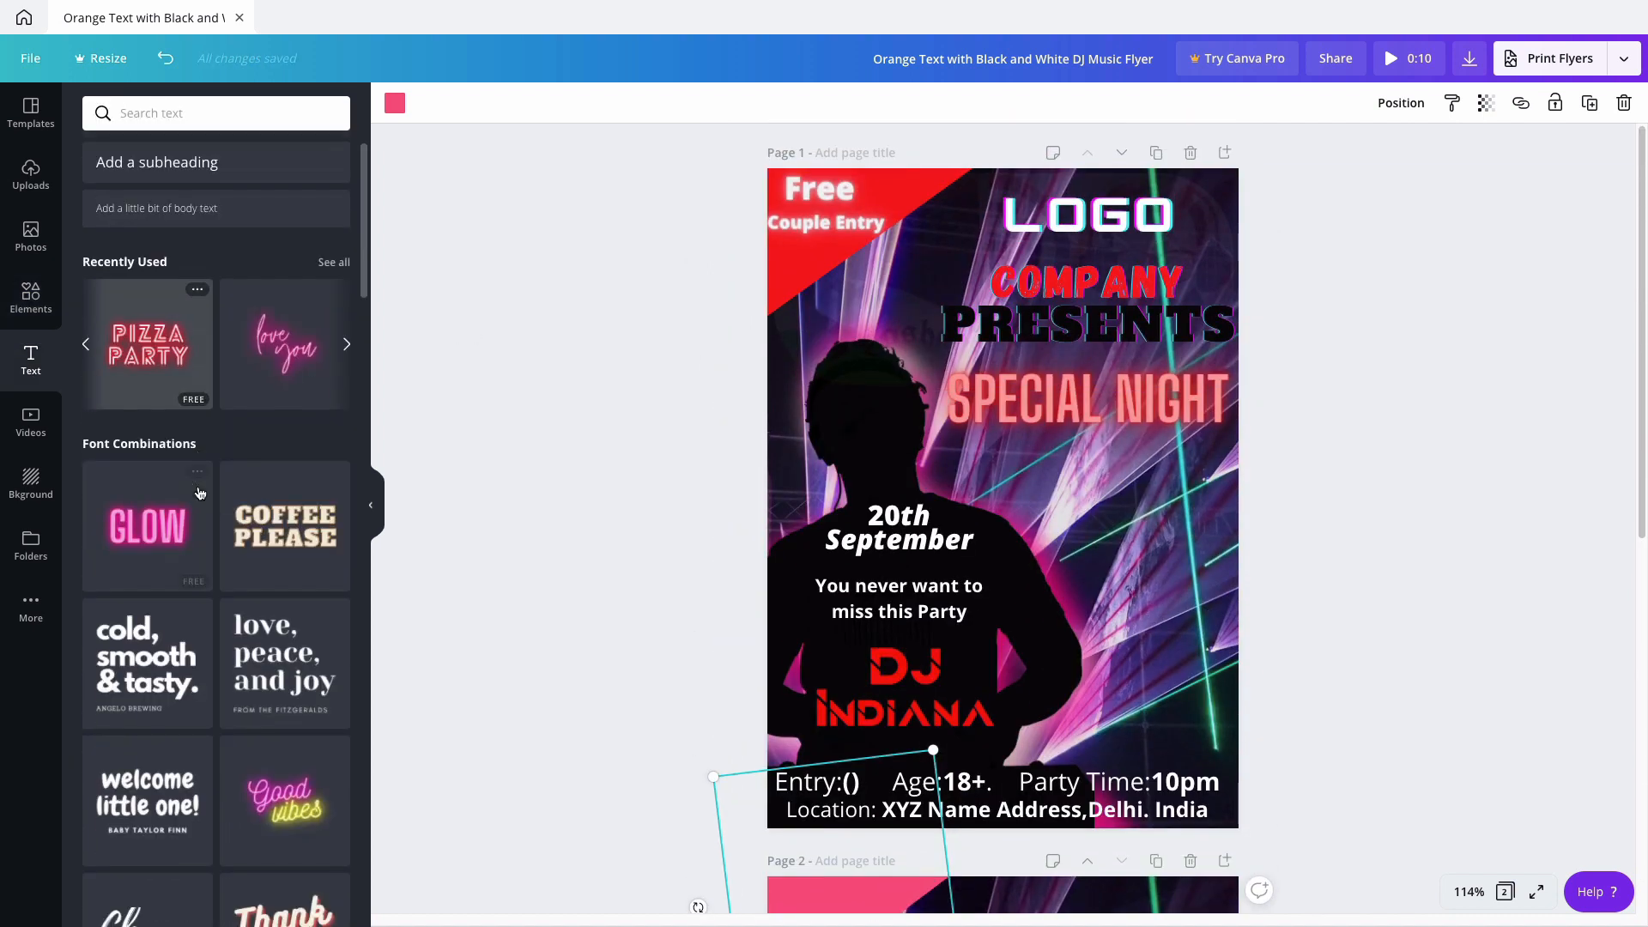
pyautogui.scroll(-4, 199, 493)
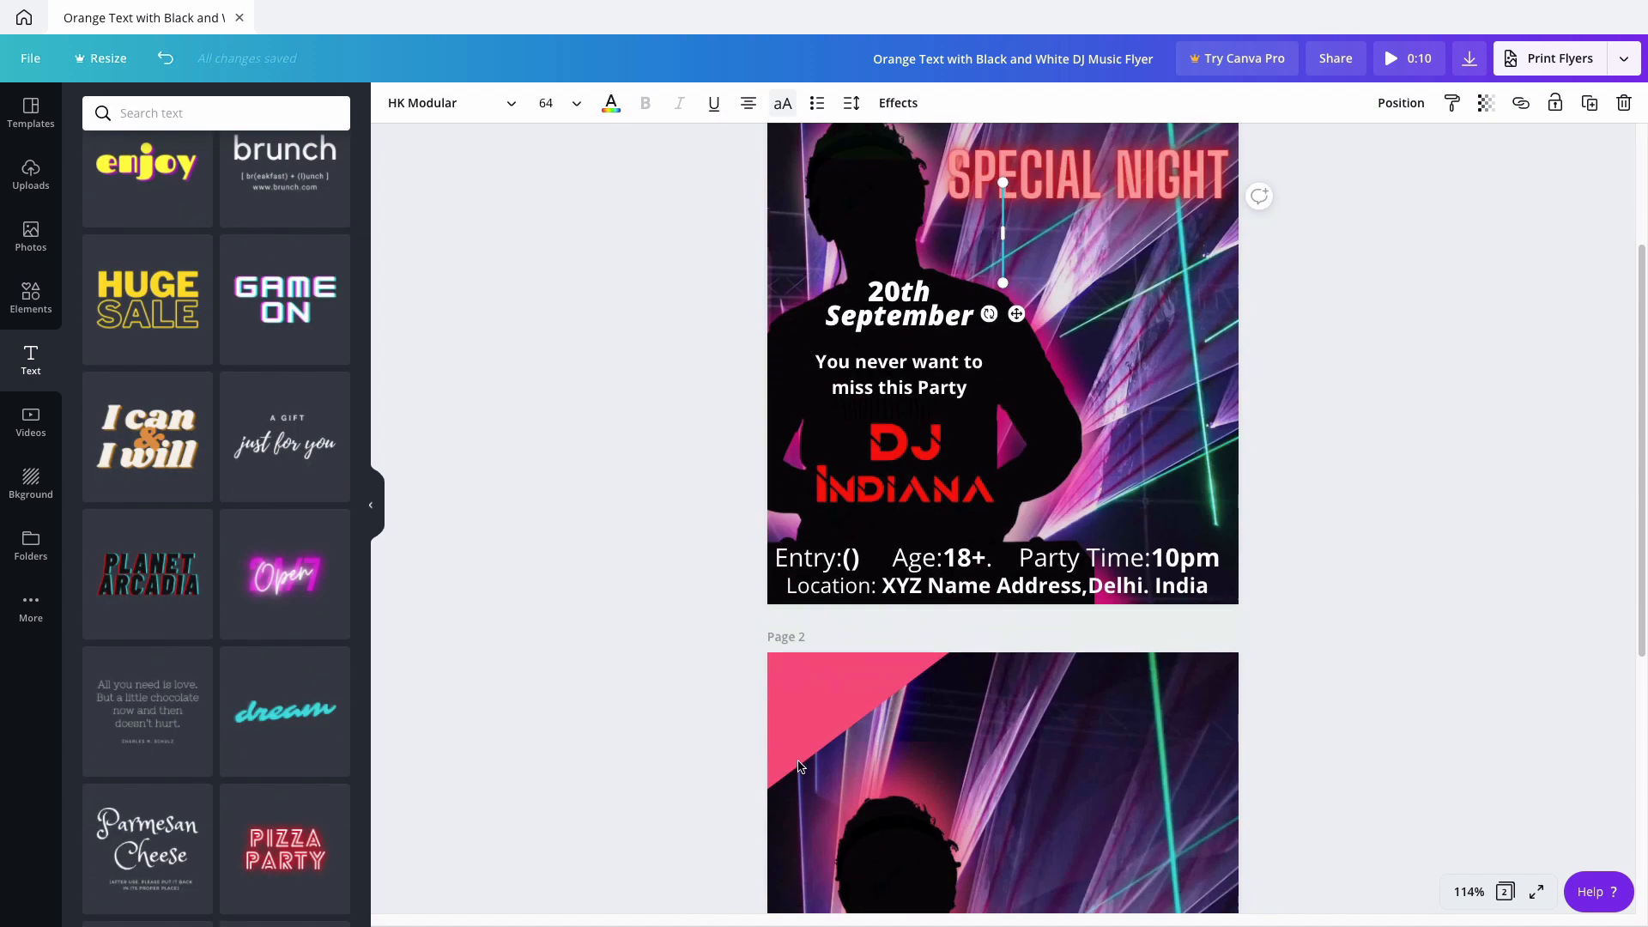
pyautogui.click(846, 829)
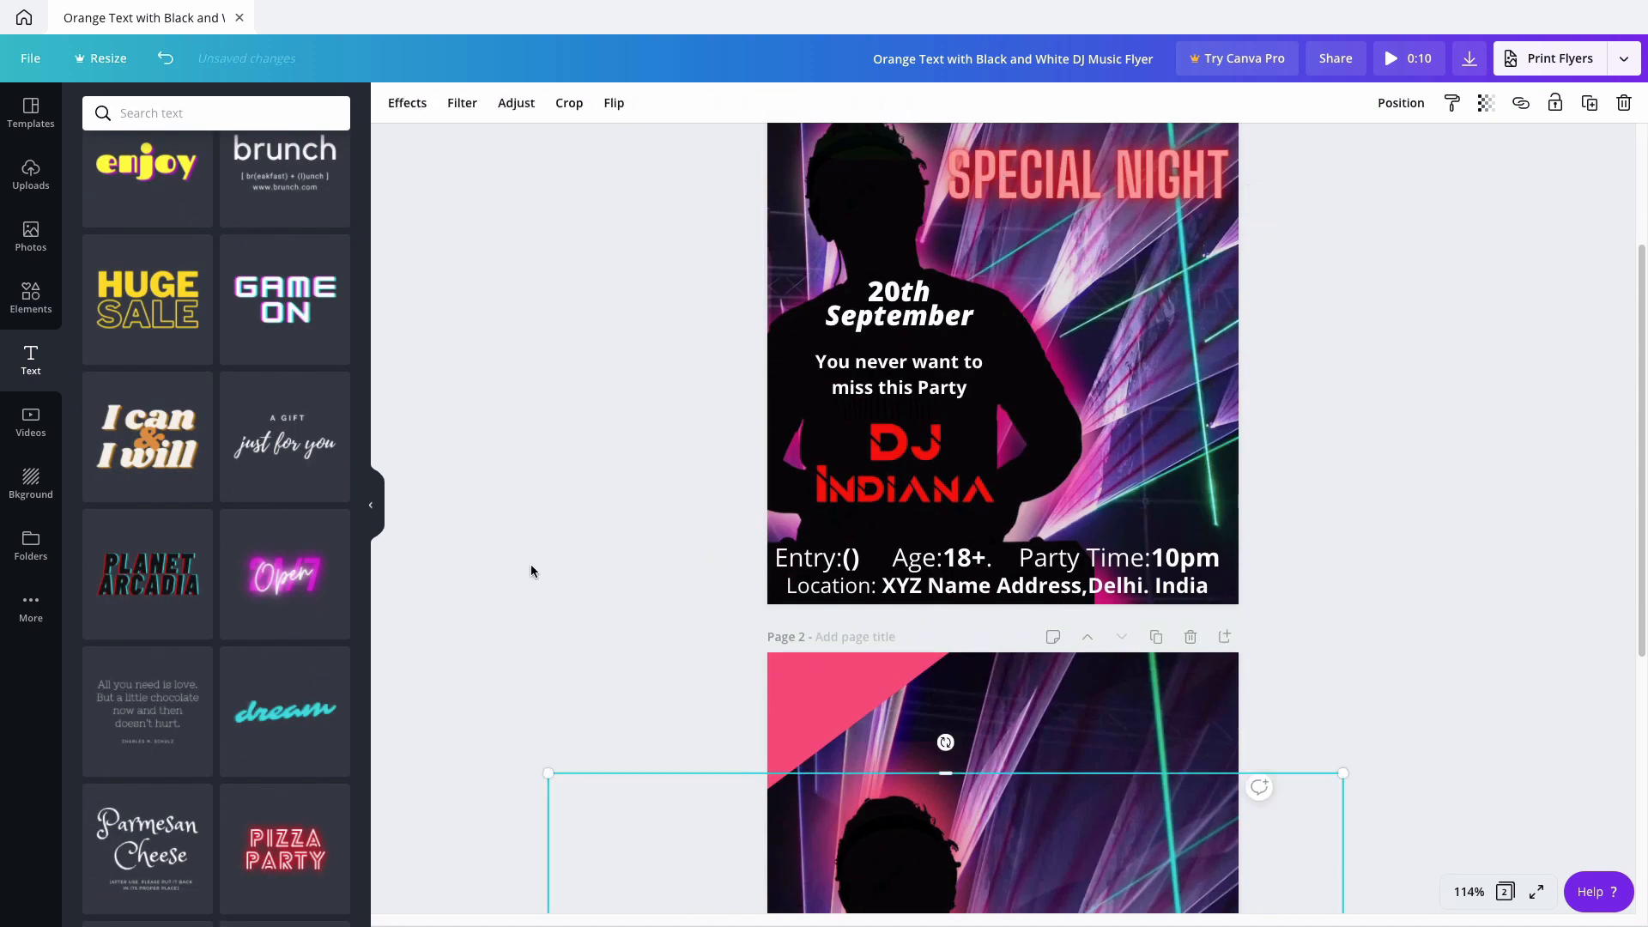
pyautogui.click(298, 301)
pyautogui.scroll(-3, 1032, 869)
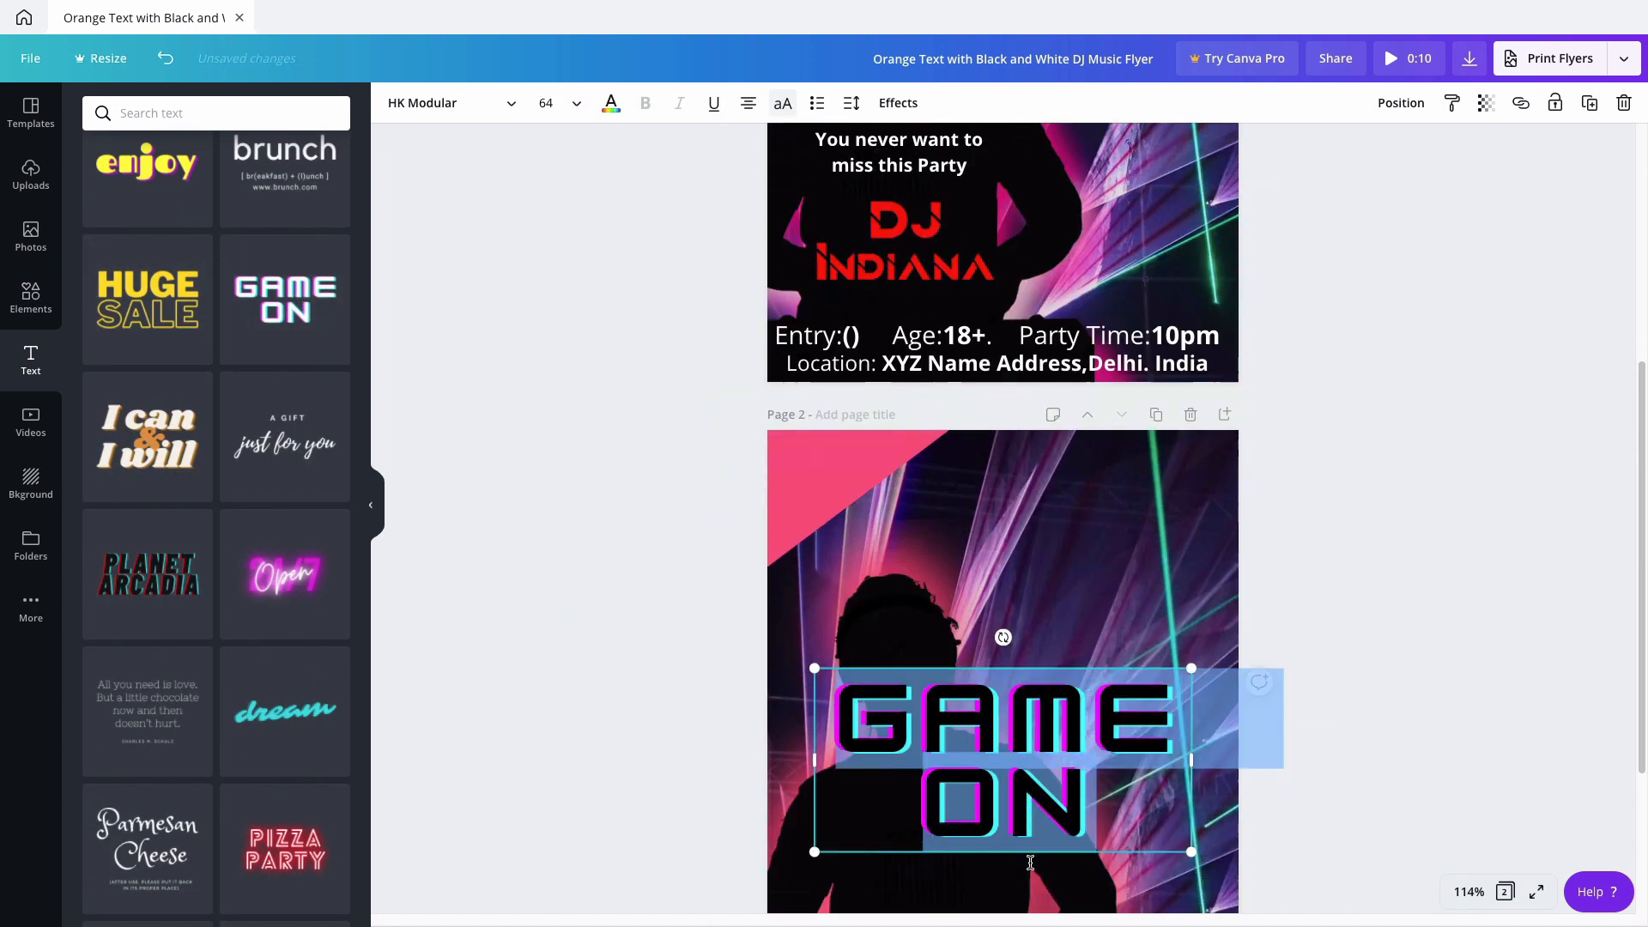
pyautogui.write('LOGO')
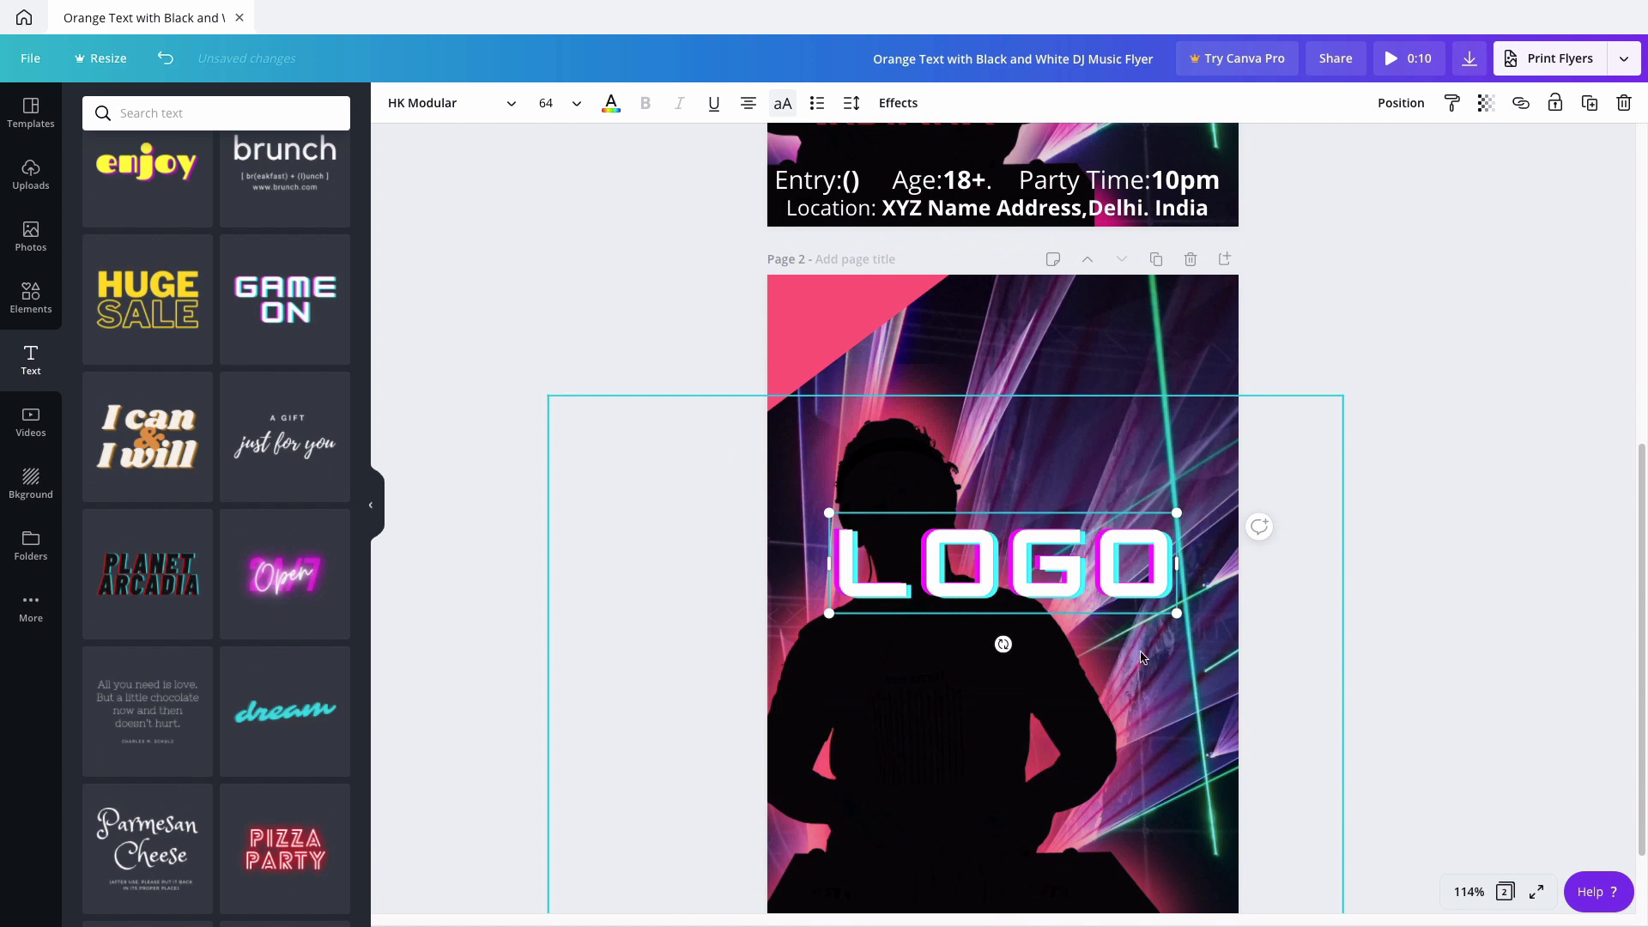
# Shrink the LOGO text to size 36.3 and place it in page 2's upper-right area beside the corner banner.
pyautogui.moveTo(1175, 613); pyautogui.dragTo(1075, 552)
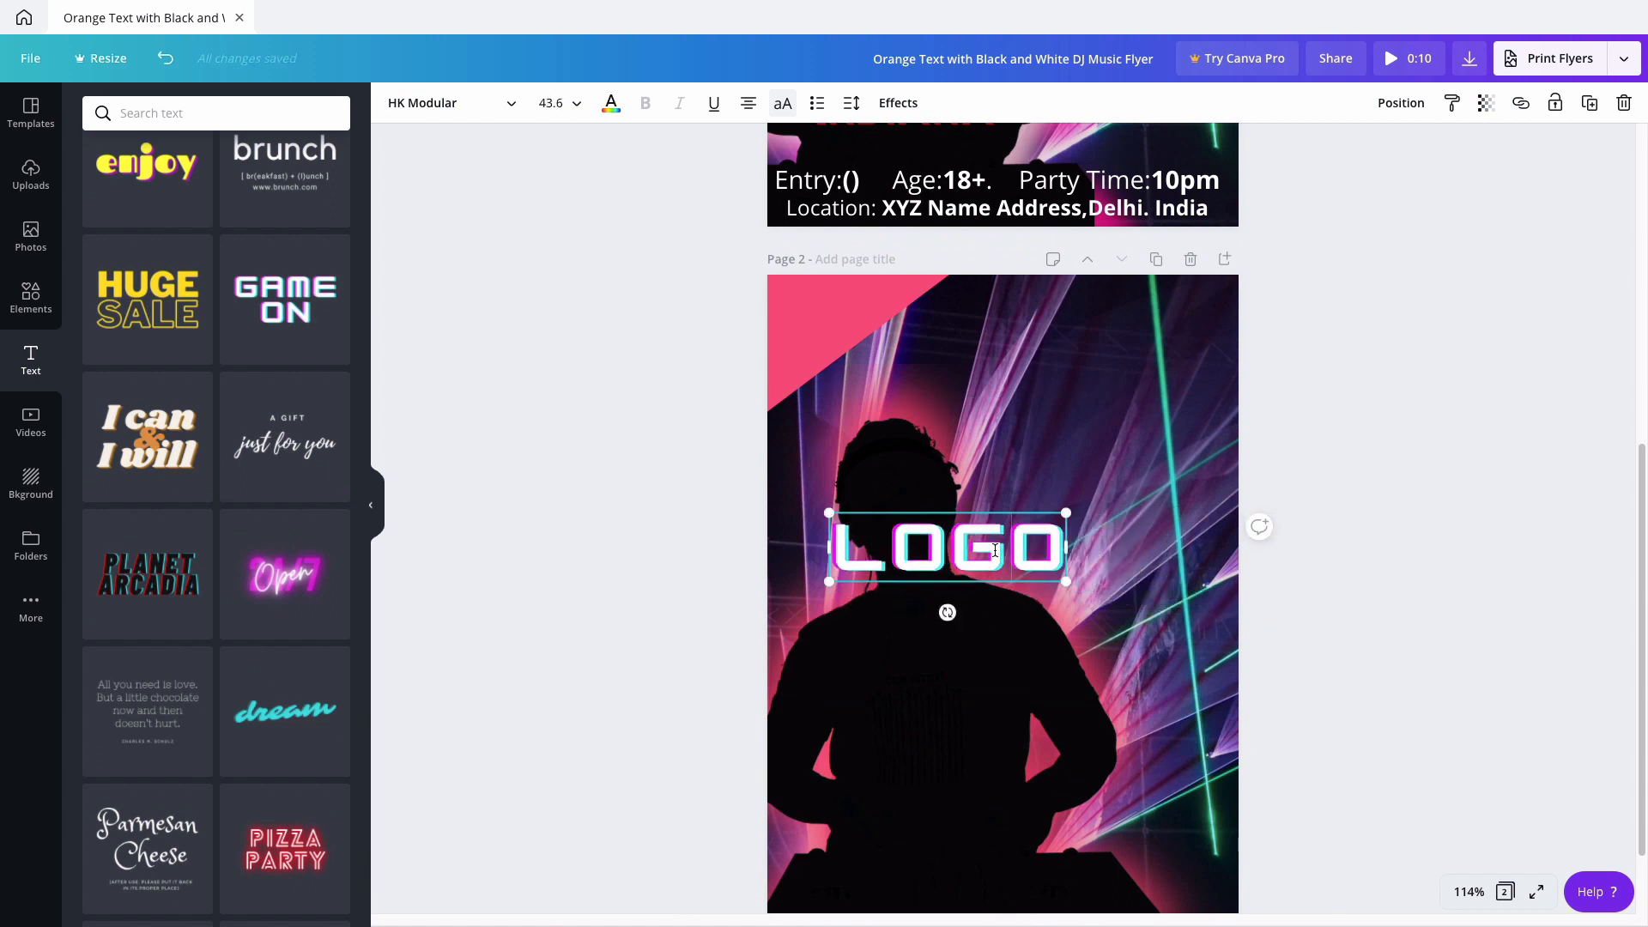
pyautogui.click(1000, 486)
pyautogui.moveTo(964, 567); pyautogui.dragTo(1114, 350)
pyautogui.moveTo(979, 298); pyautogui.dragTo(1019, 307)
pyautogui.moveTo(1115, 333); pyautogui.dragTo(1100, 333)
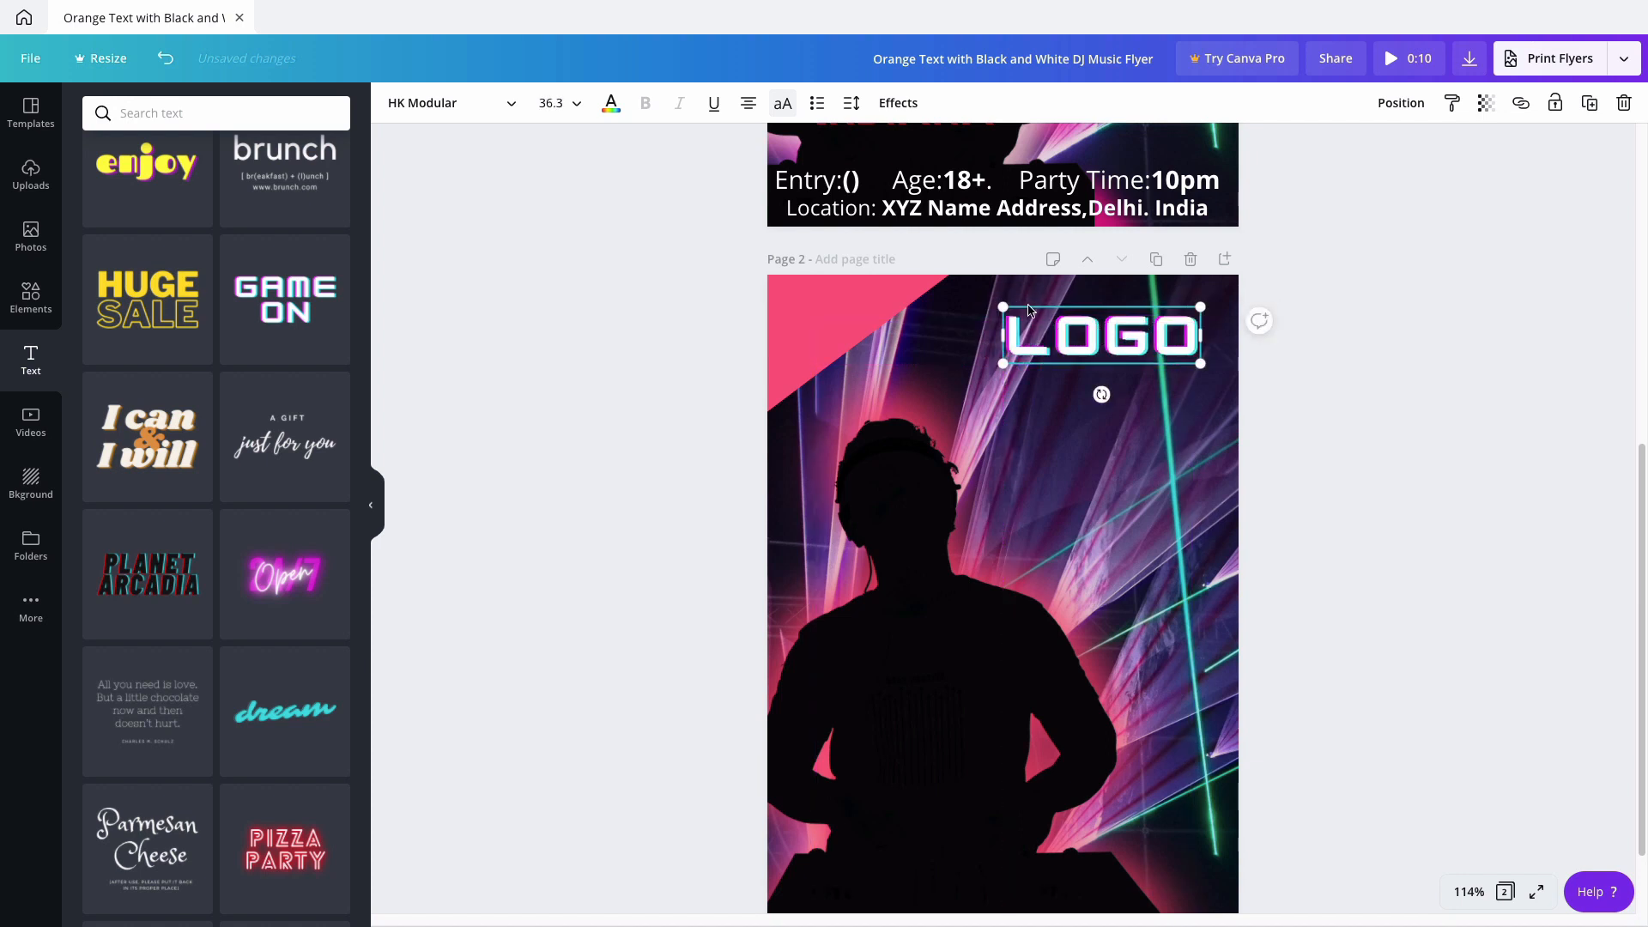
# Check the fonts of page 1's "COMPANY PRESENTS" text and add a heading reading "Company presents" to page 2.
pyautogui.scroll(6, 1030, 309)
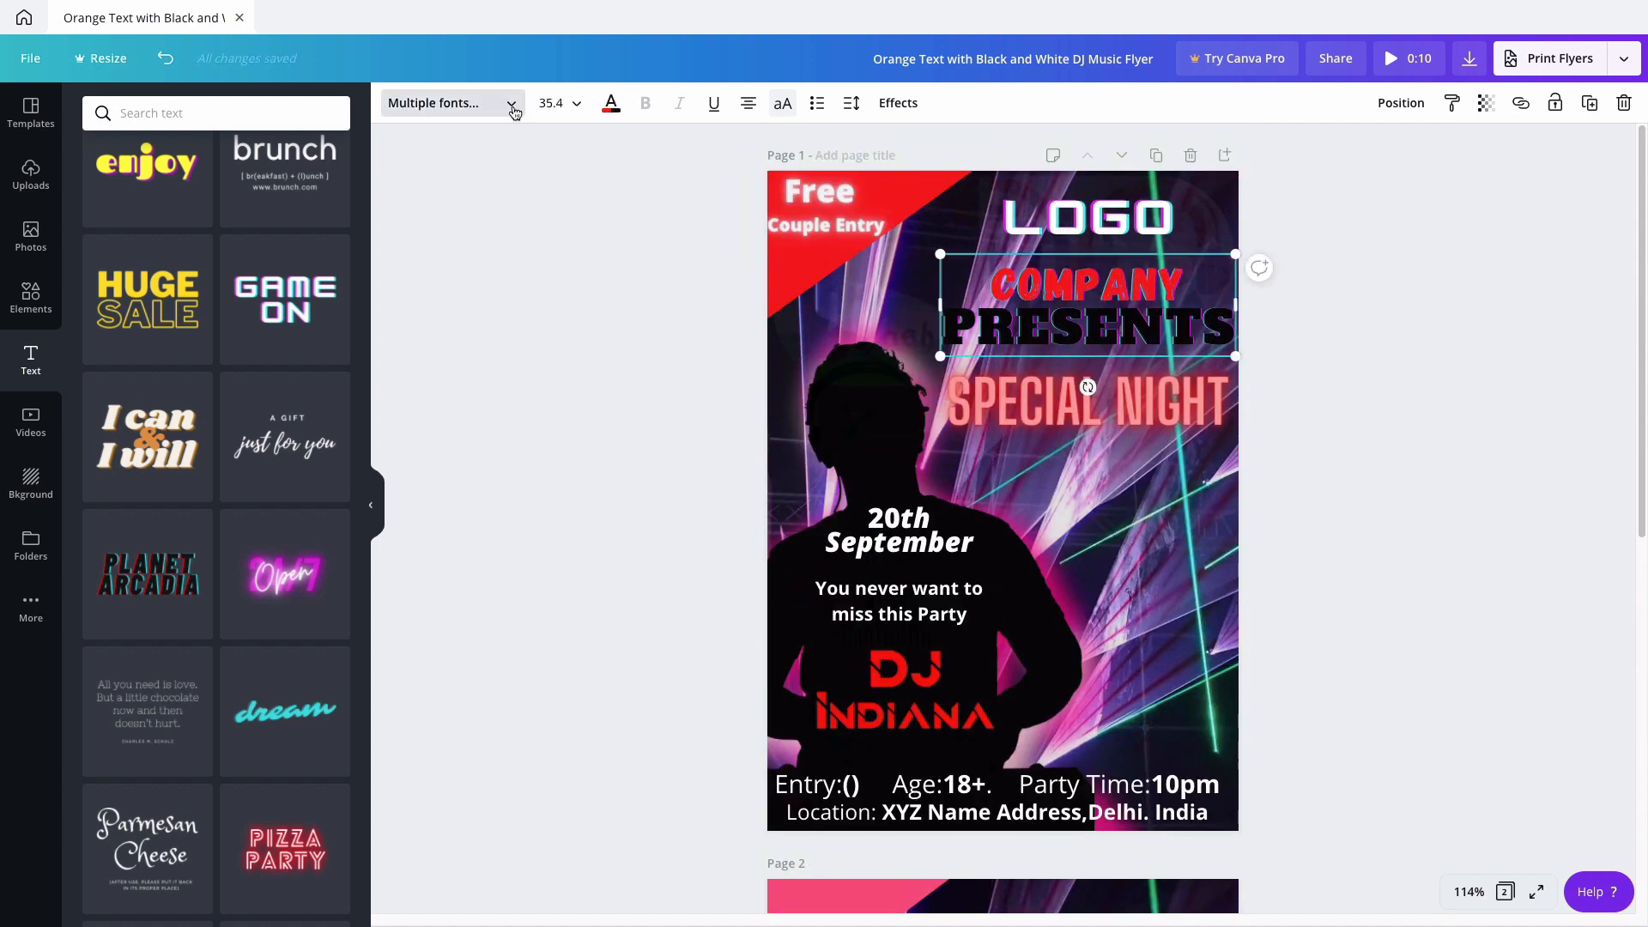
pyautogui.click(513, 113)
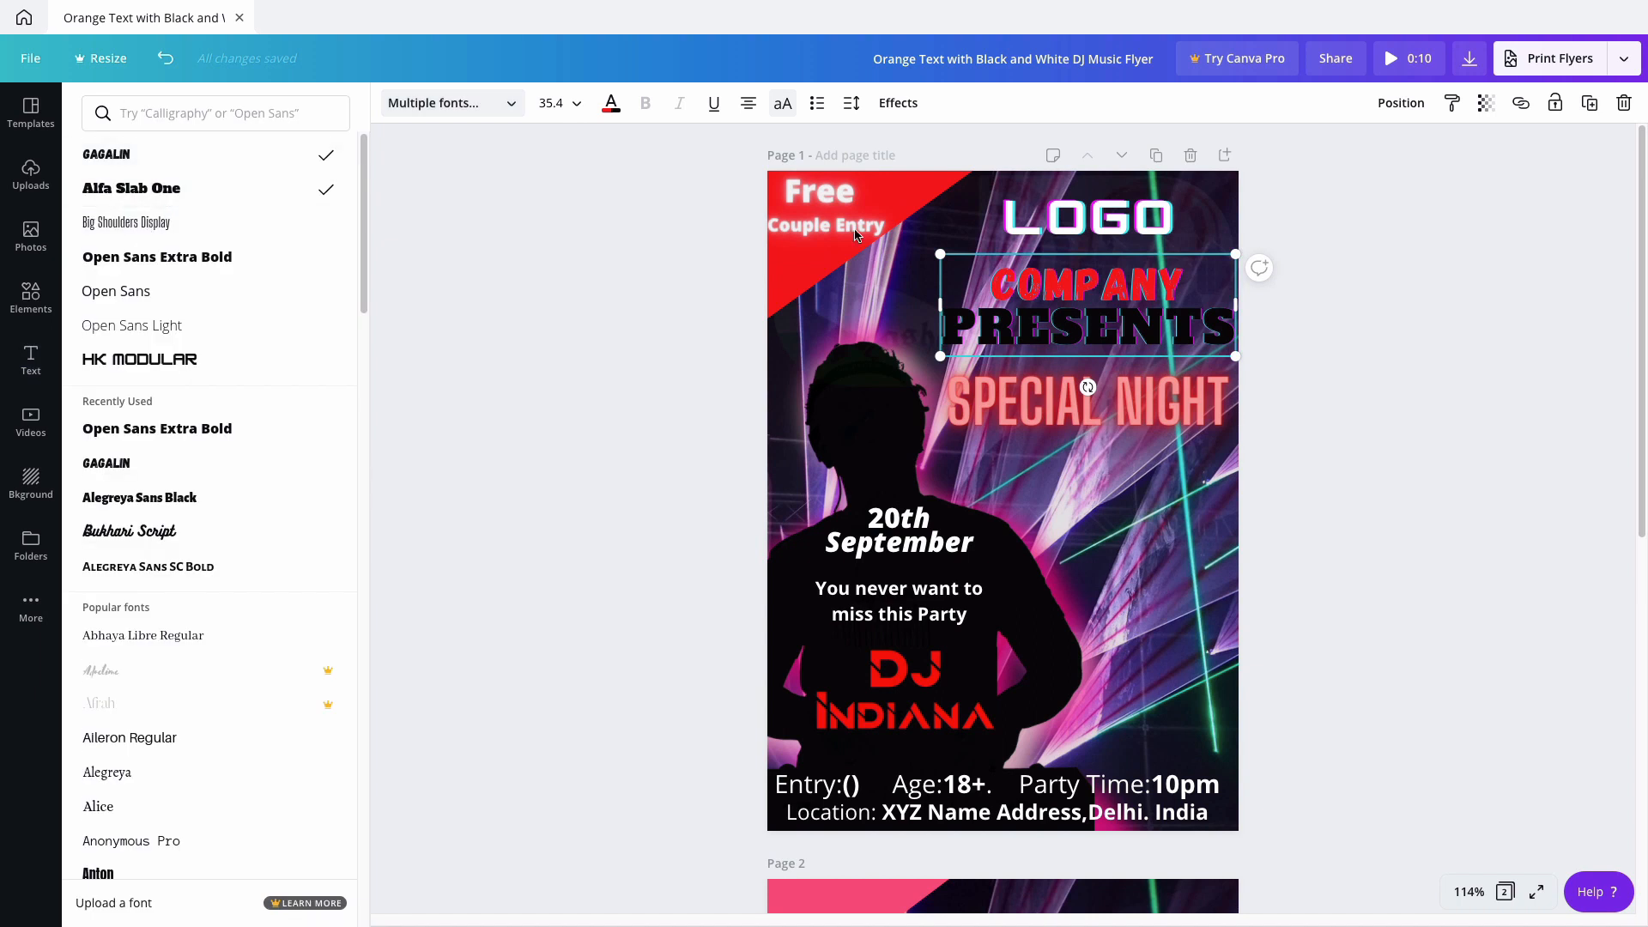
pyautogui.doubleClick(1082, 302)
pyautogui.moveTo(987, 285)
pyautogui.mouseDown()
pyautogui.moveTo(1229, 328)
pyautogui.moveTo(976, 258)
pyautogui.mouseUp()
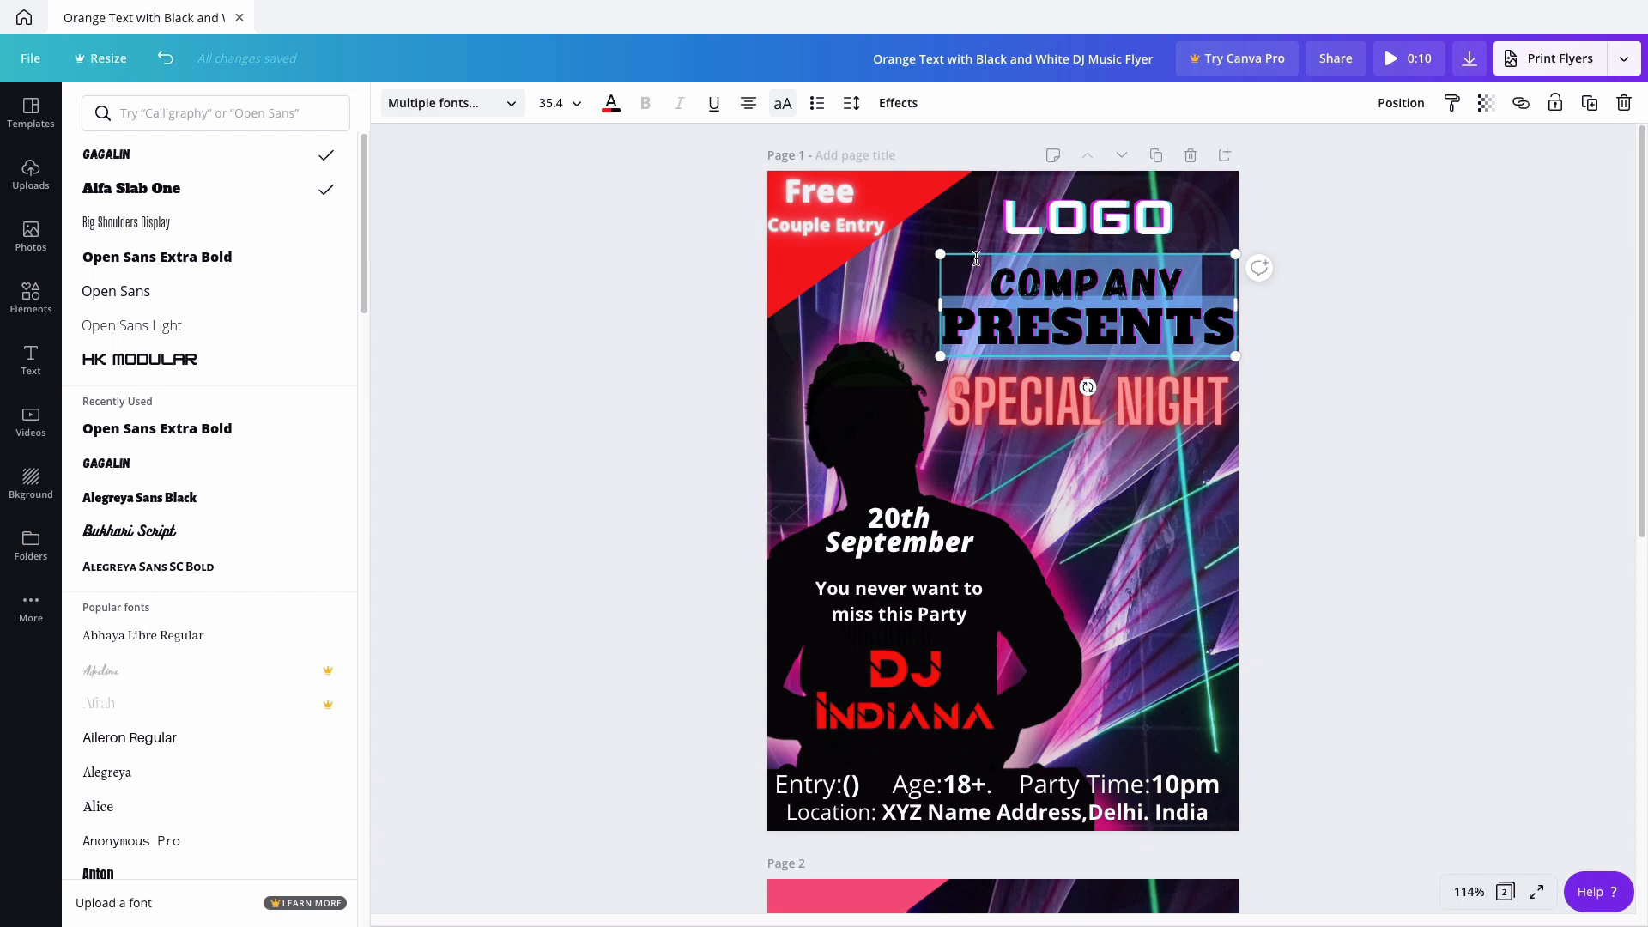
pyautogui.scroll(-7, 1184, 569)
pyautogui.click(1184, 569)
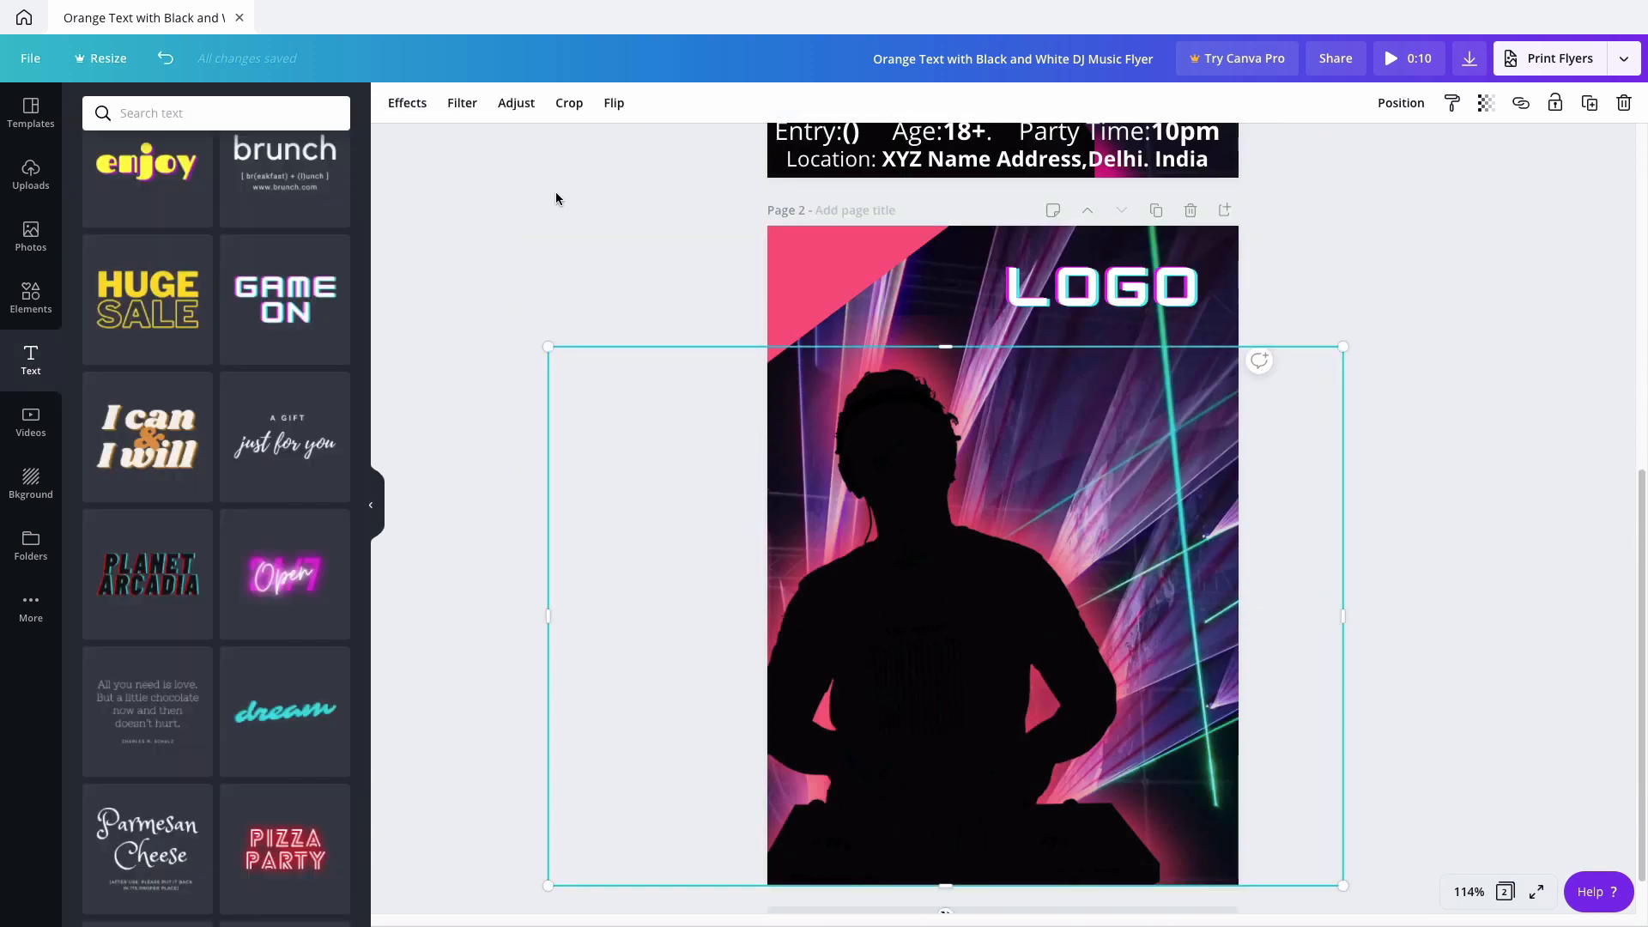
pyautogui.click(33, 365)
pyautogui.click(184, 195)
pyautogui.write('Company presents')
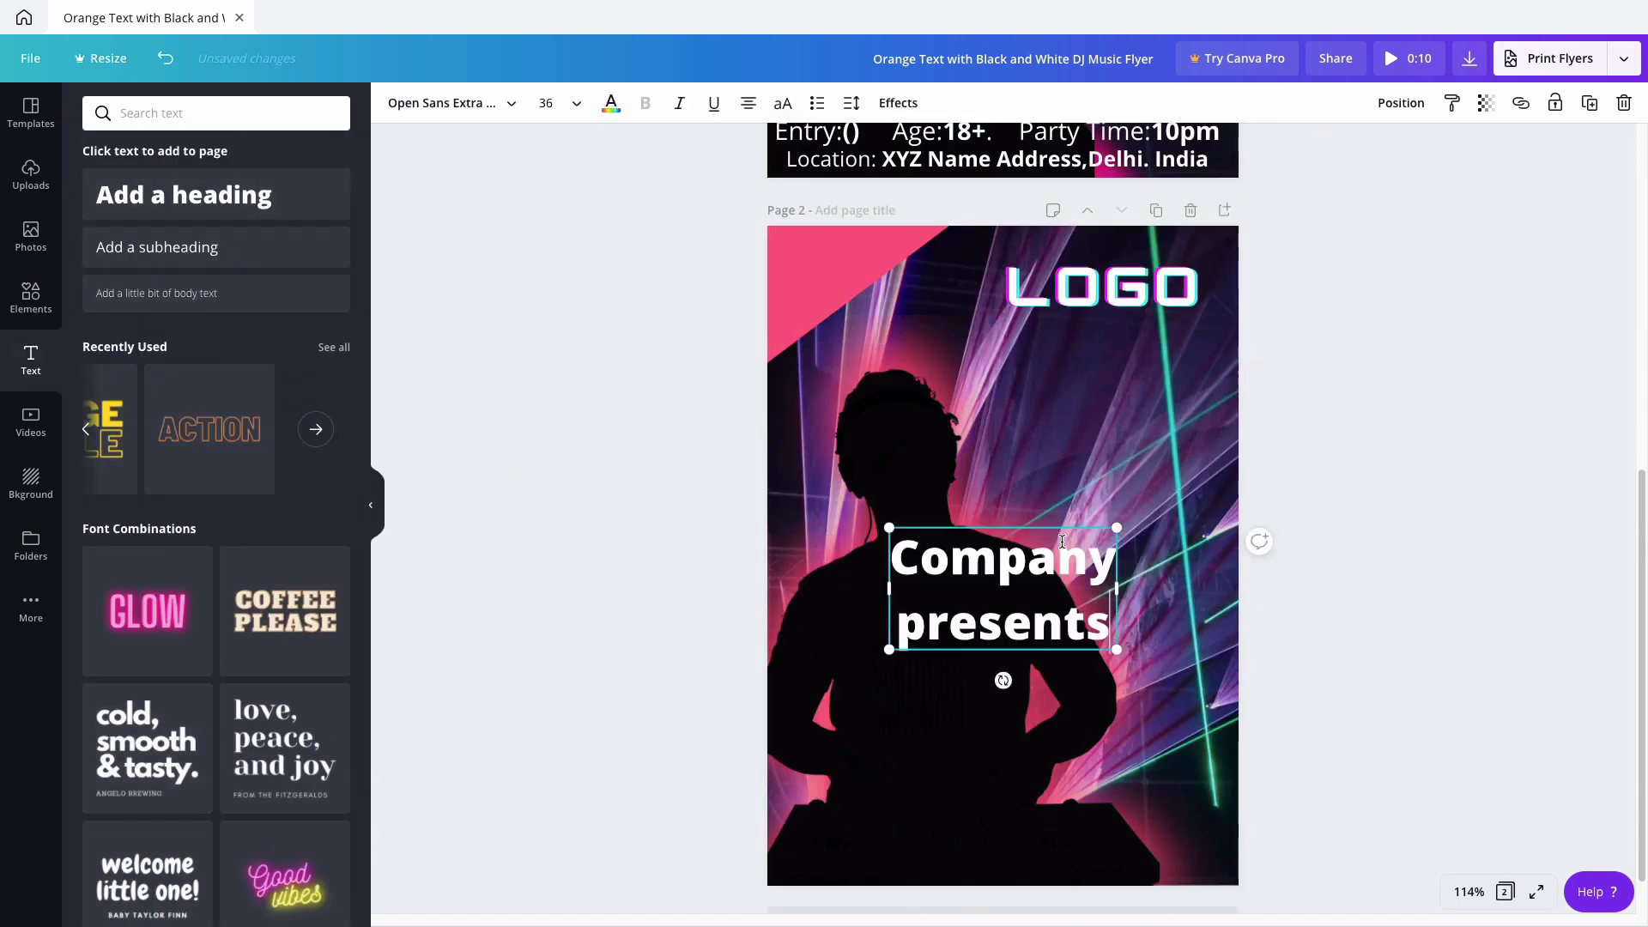
# Enlarge the "Company presents" heading to size 41.4, place it below LOGO and set its line height to 1.
pyautogui.moveTo(1117, 650); pyautogui.dragTo(1151, 667)
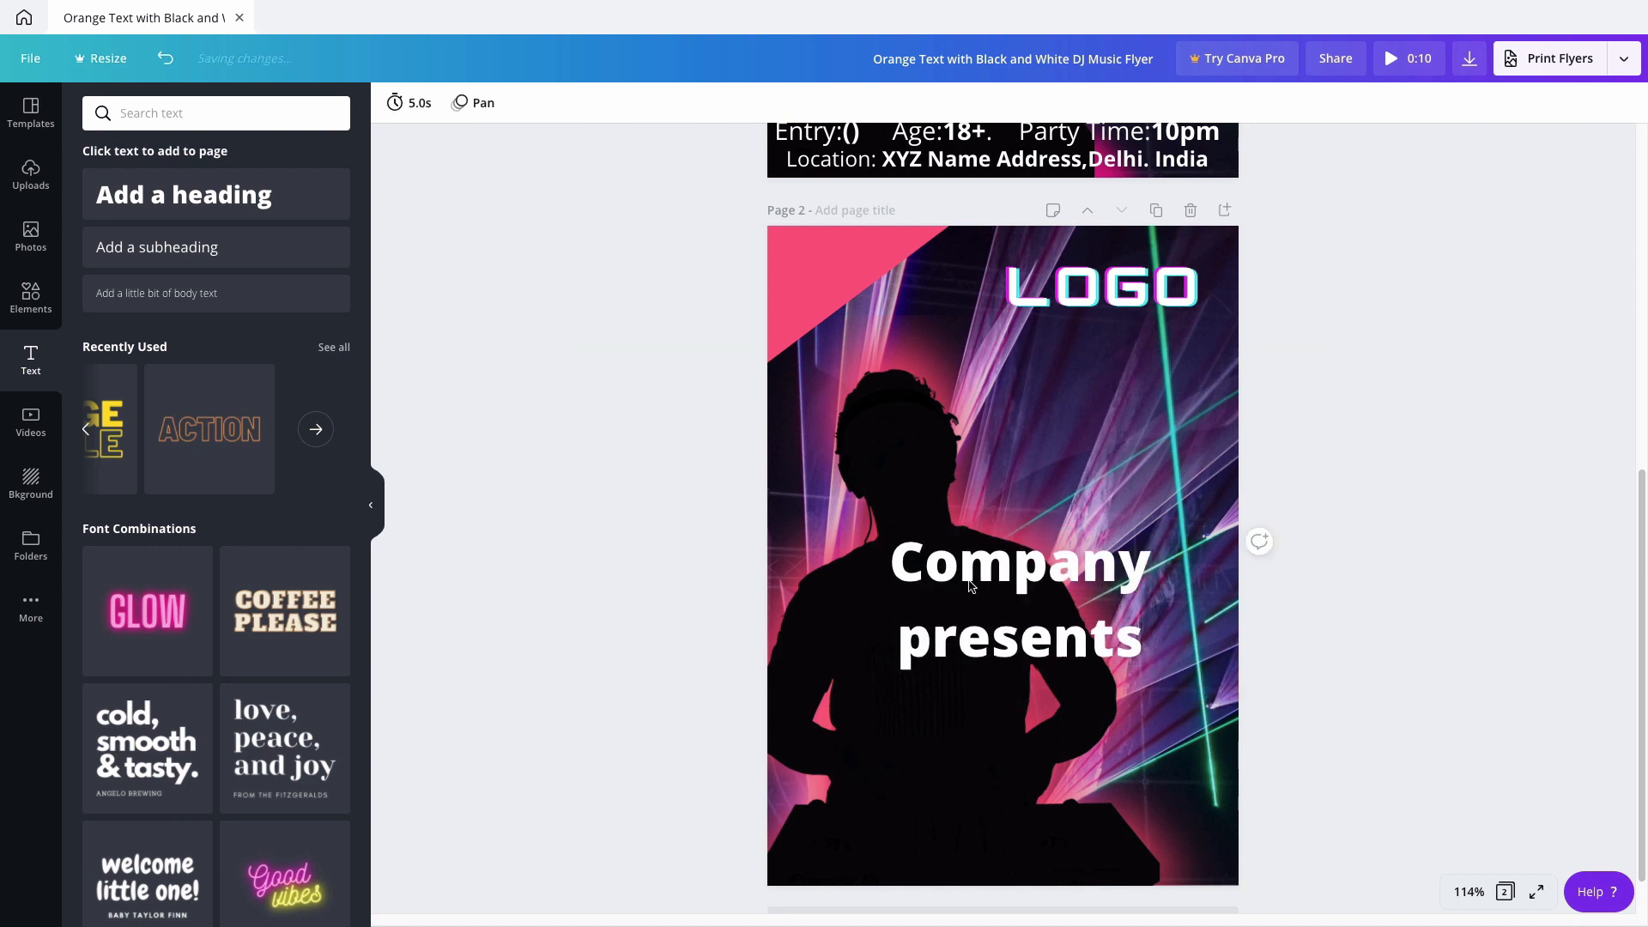
pyautogui.moveTo(971, 581); pyautogui.dragTo(1044, 386)
pyautogui.click(851, 103)
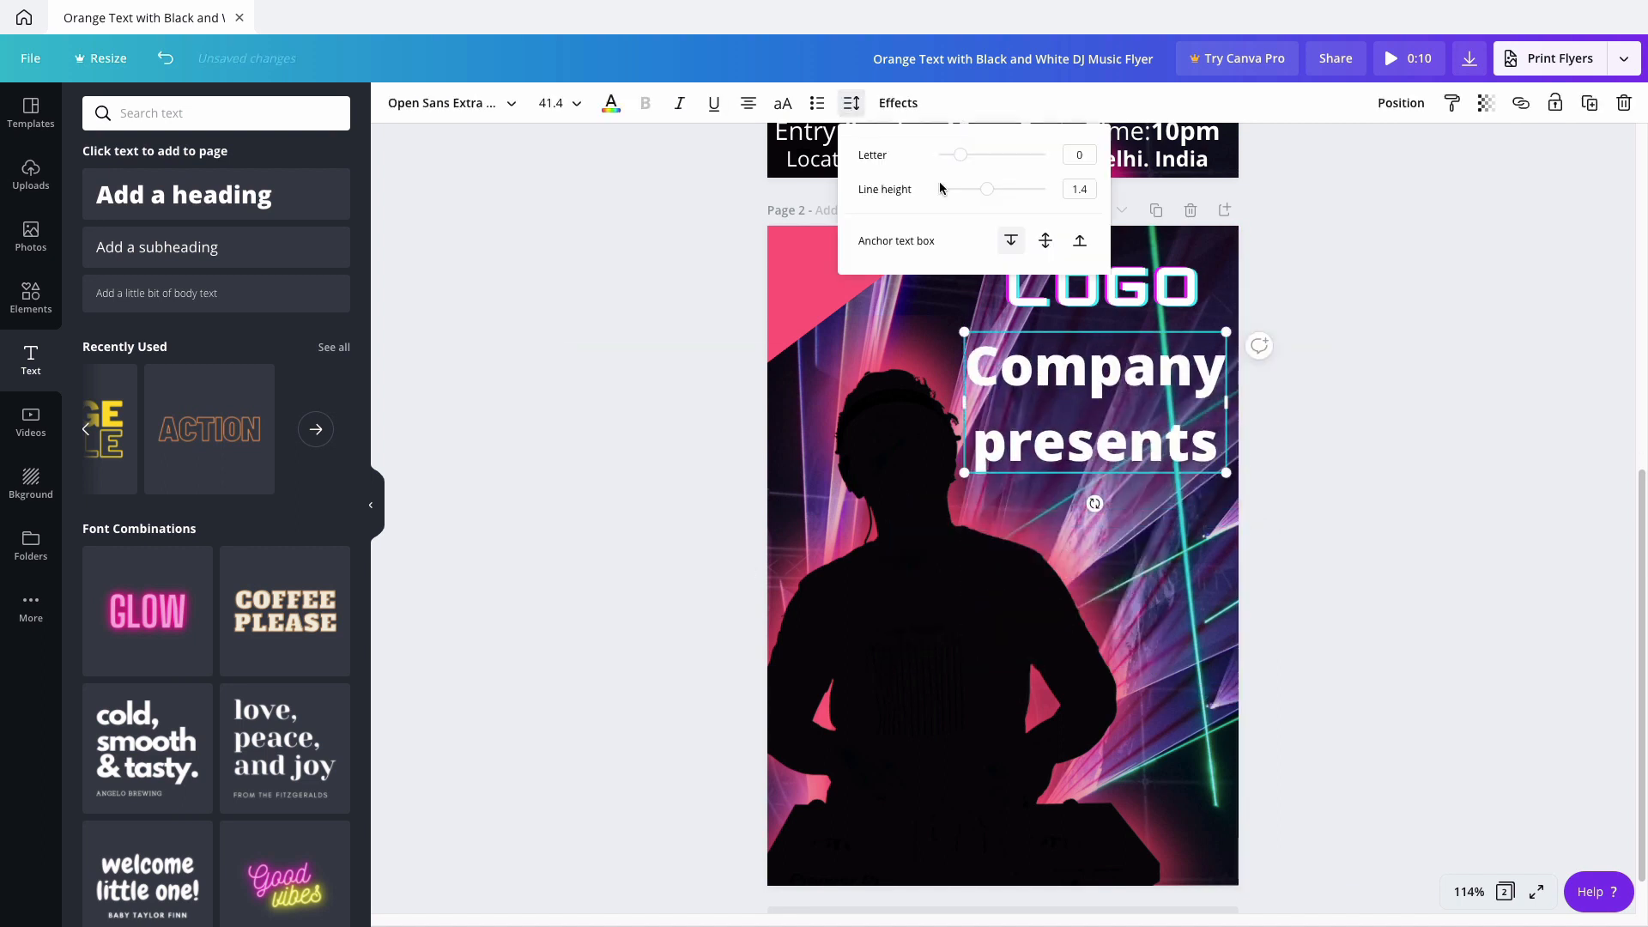
pyautogui.moveTo(987, 189); pyautogui.dragTo(968, 189)
pyautogui.moveTo(1191, 467); pyautogui.dragTo(1270, 454)
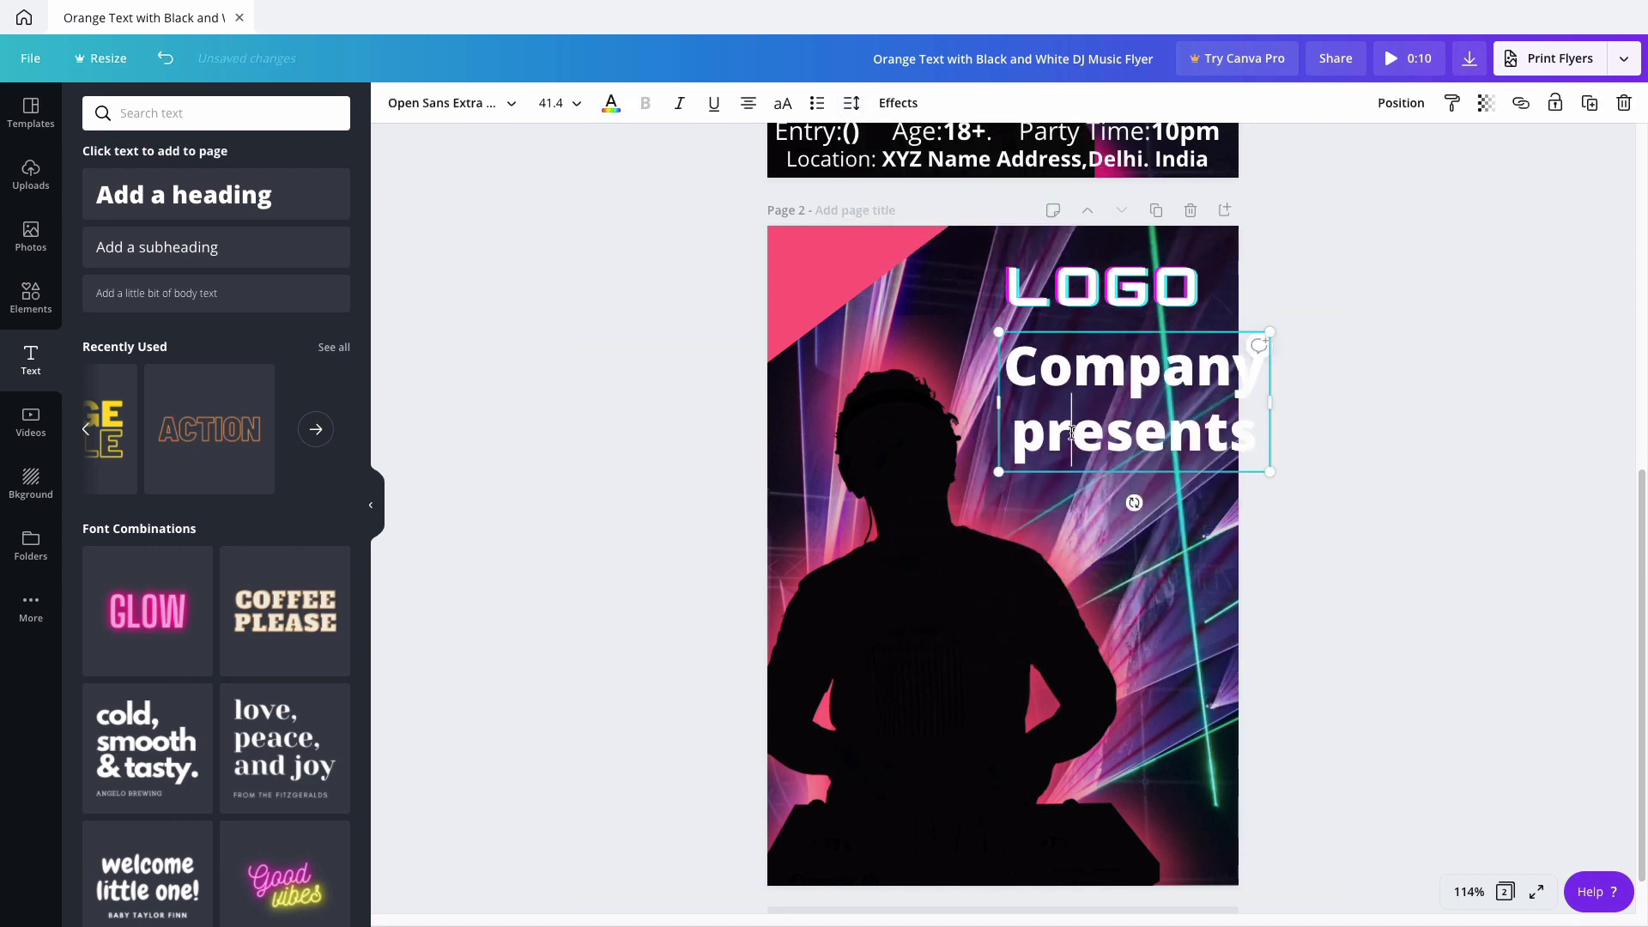
pyautogui.click(935, 339)
pyautogui.moveTo(1149, 392); pyautogui.dragTo(1116, 392)
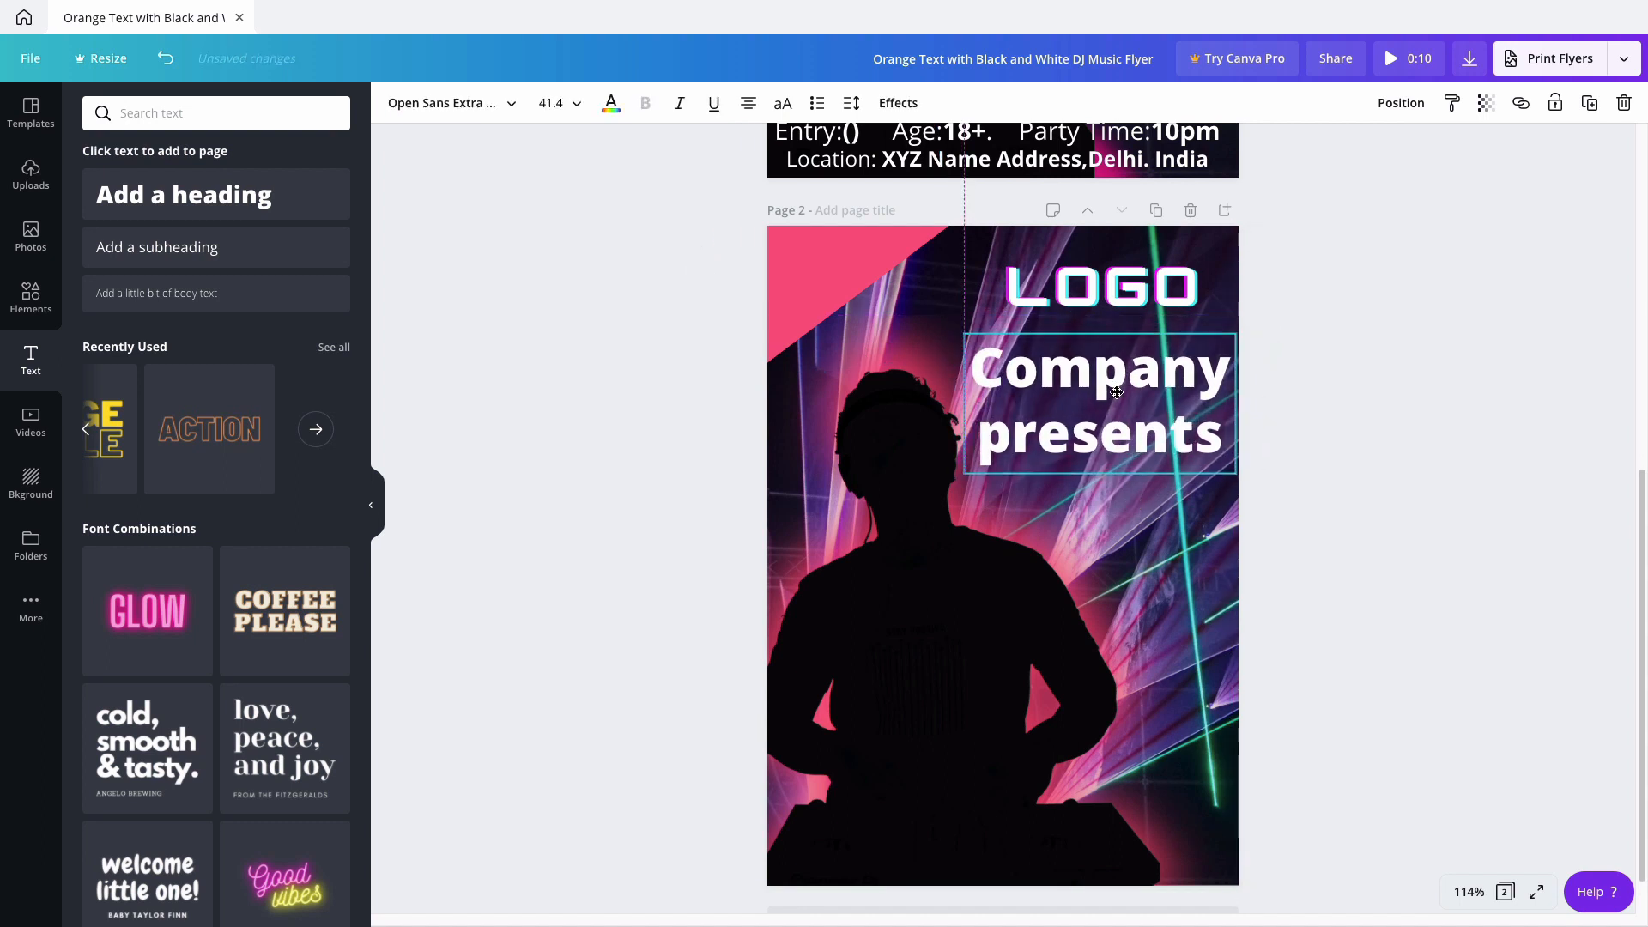
pyautogui.click(850, 103)
pyautogui.moveTo(986, 184); pyautogui.dragTo(964, 190)
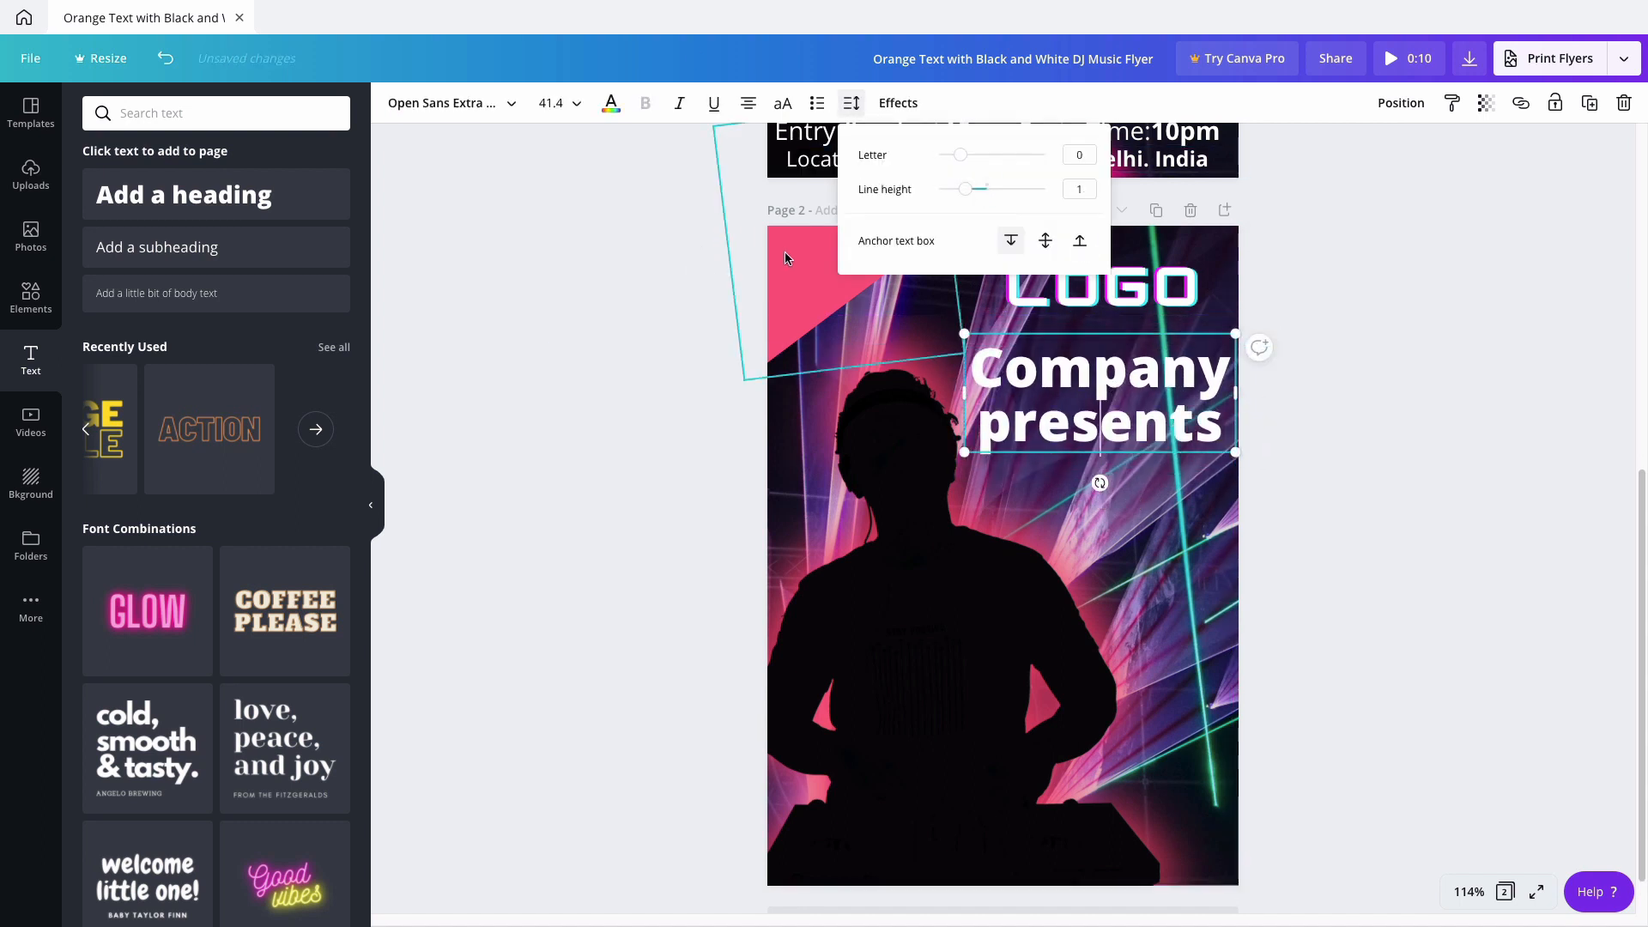
# Colour the "Company presents" heading red and set the word "Company" in the Gagalin font.
pyautogui.click(1220, 435)
pyautogui.moveTo(1220, 435); pyautogui.dragTo(972, 352)
pyautogui.click(509, 104)
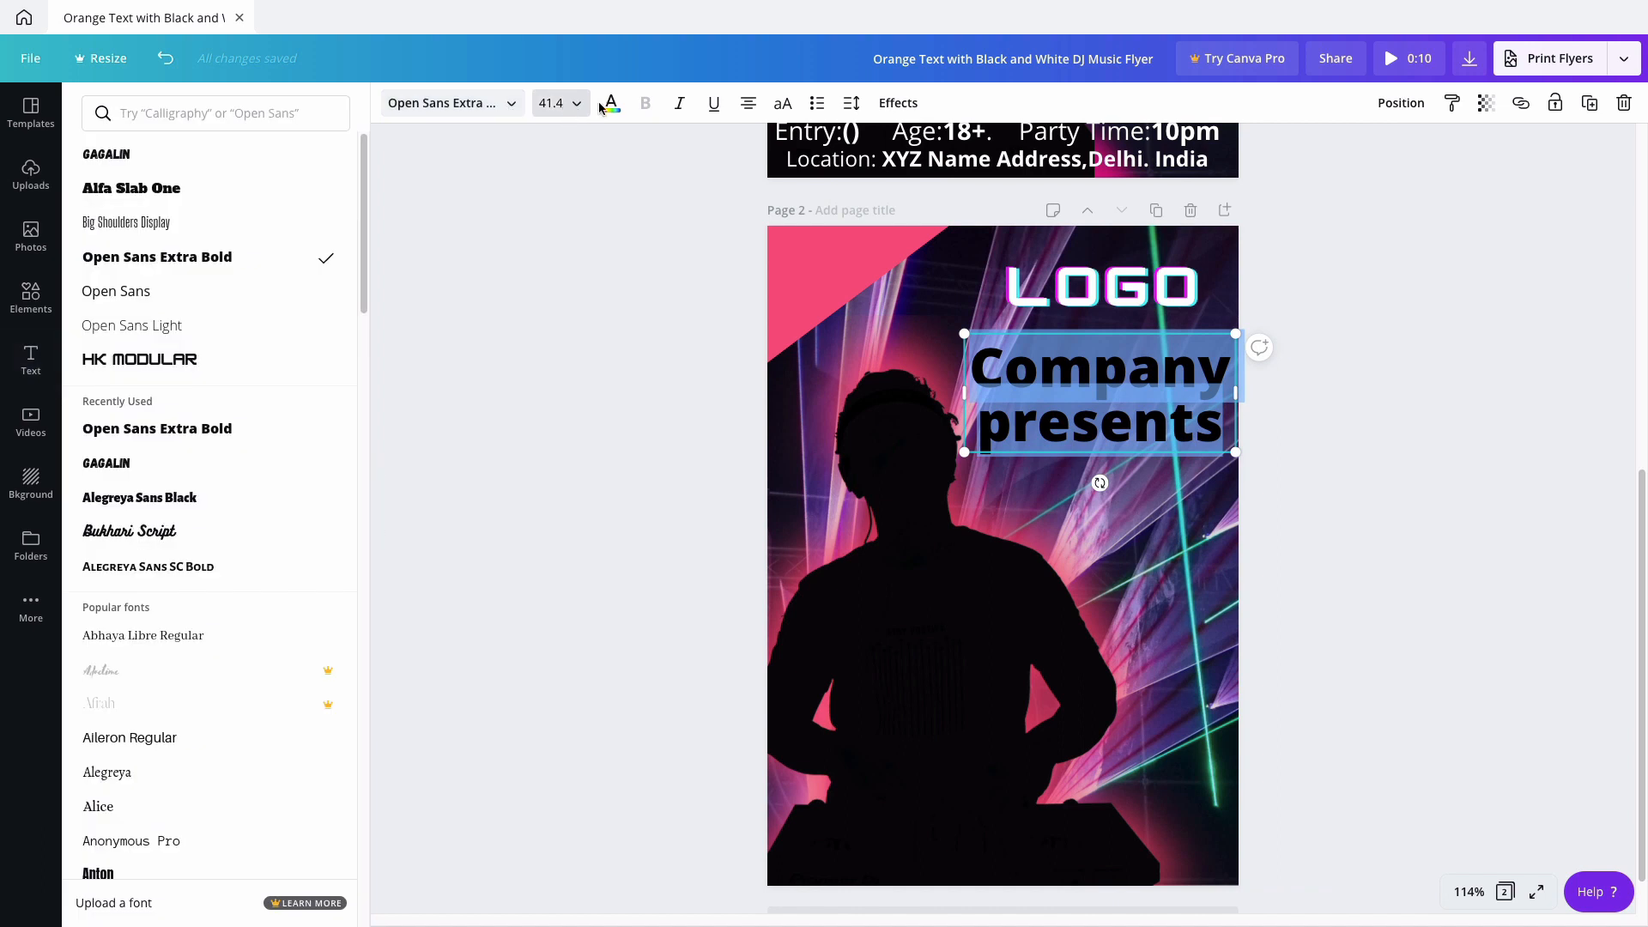
pyautogui.click(611, 103)
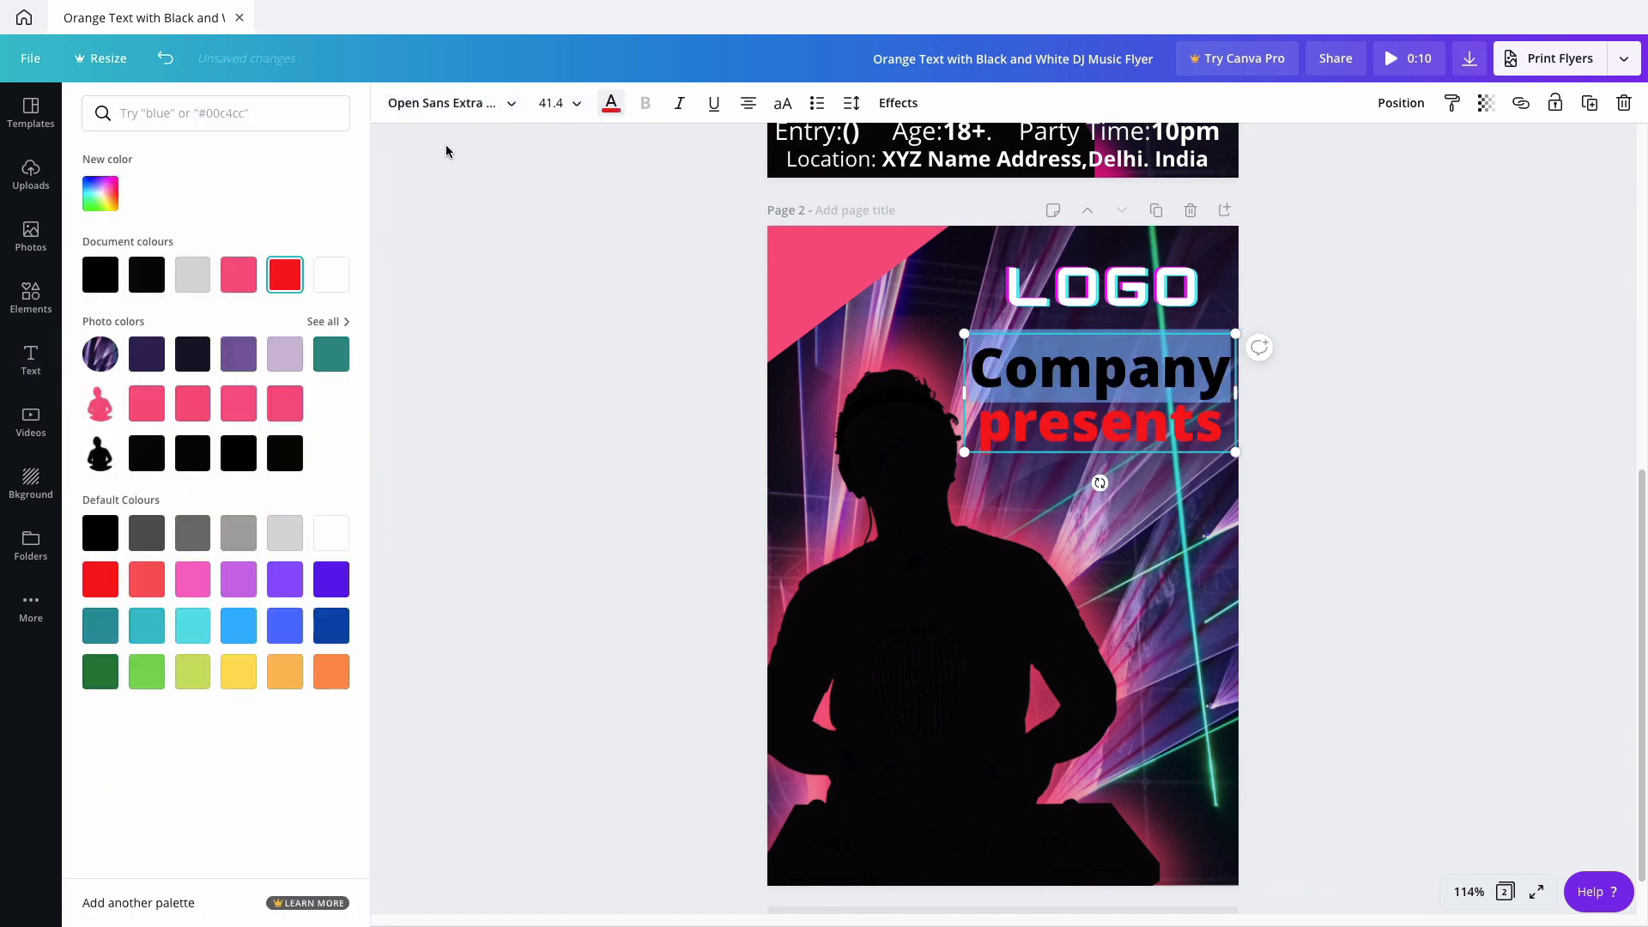
pyautogui.click(446, 103)
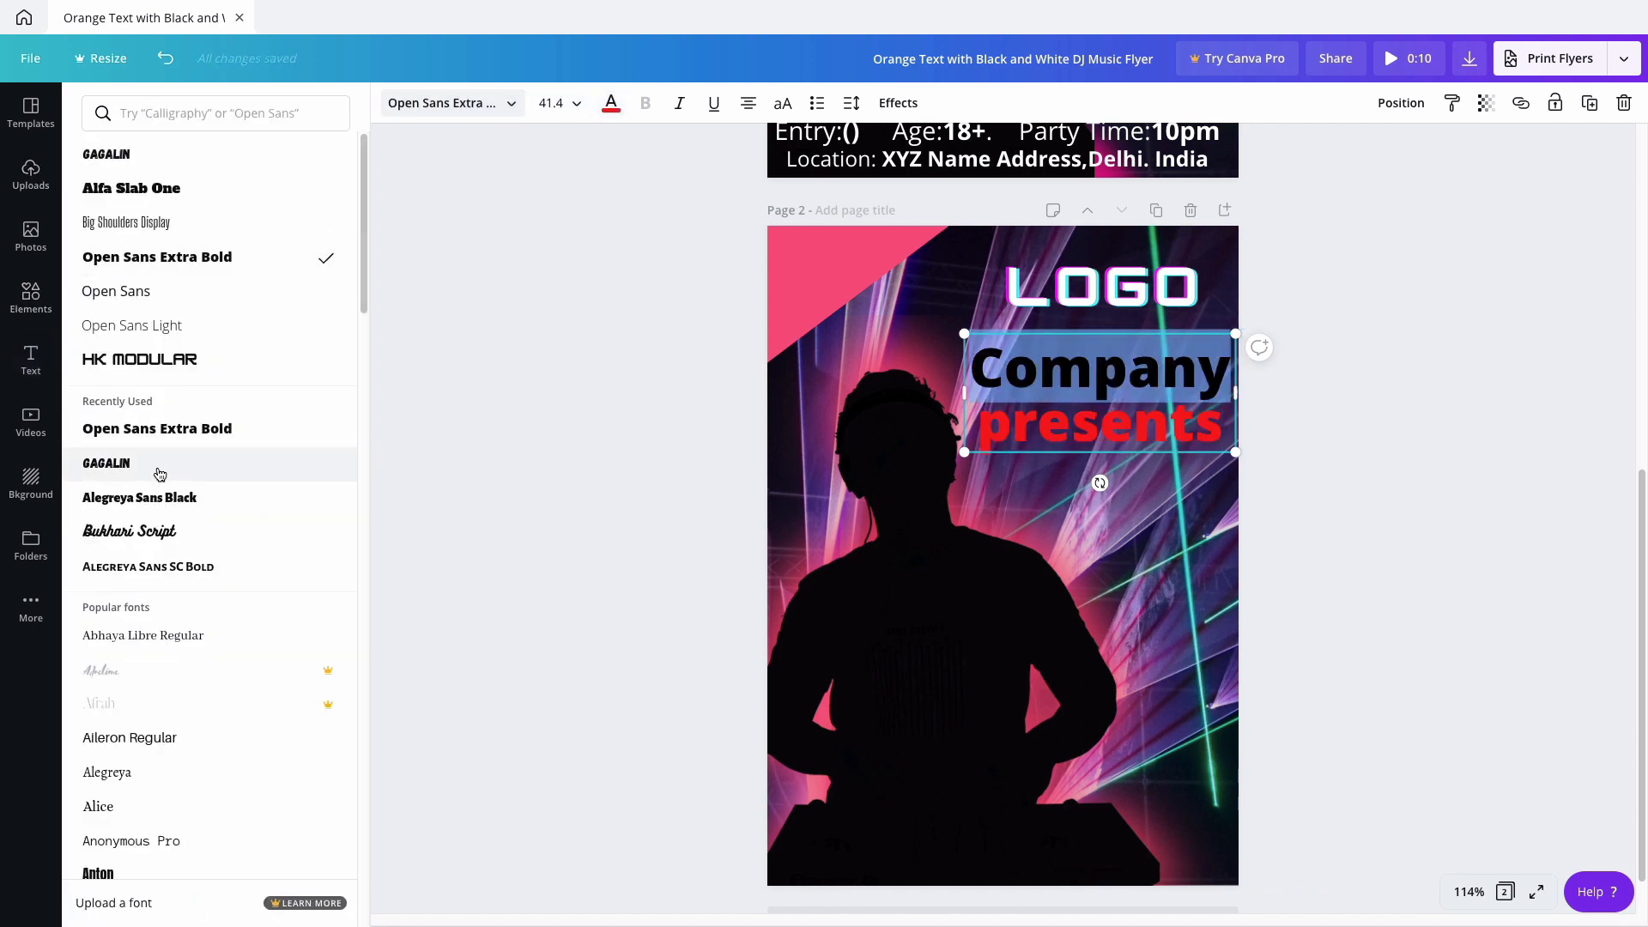
pyautogui.click(158, 468)
# Set the word "presents" in Alegreya Sans Black and capitalise it as "Presents".
pyautogui.doubleClick(1181, 421)
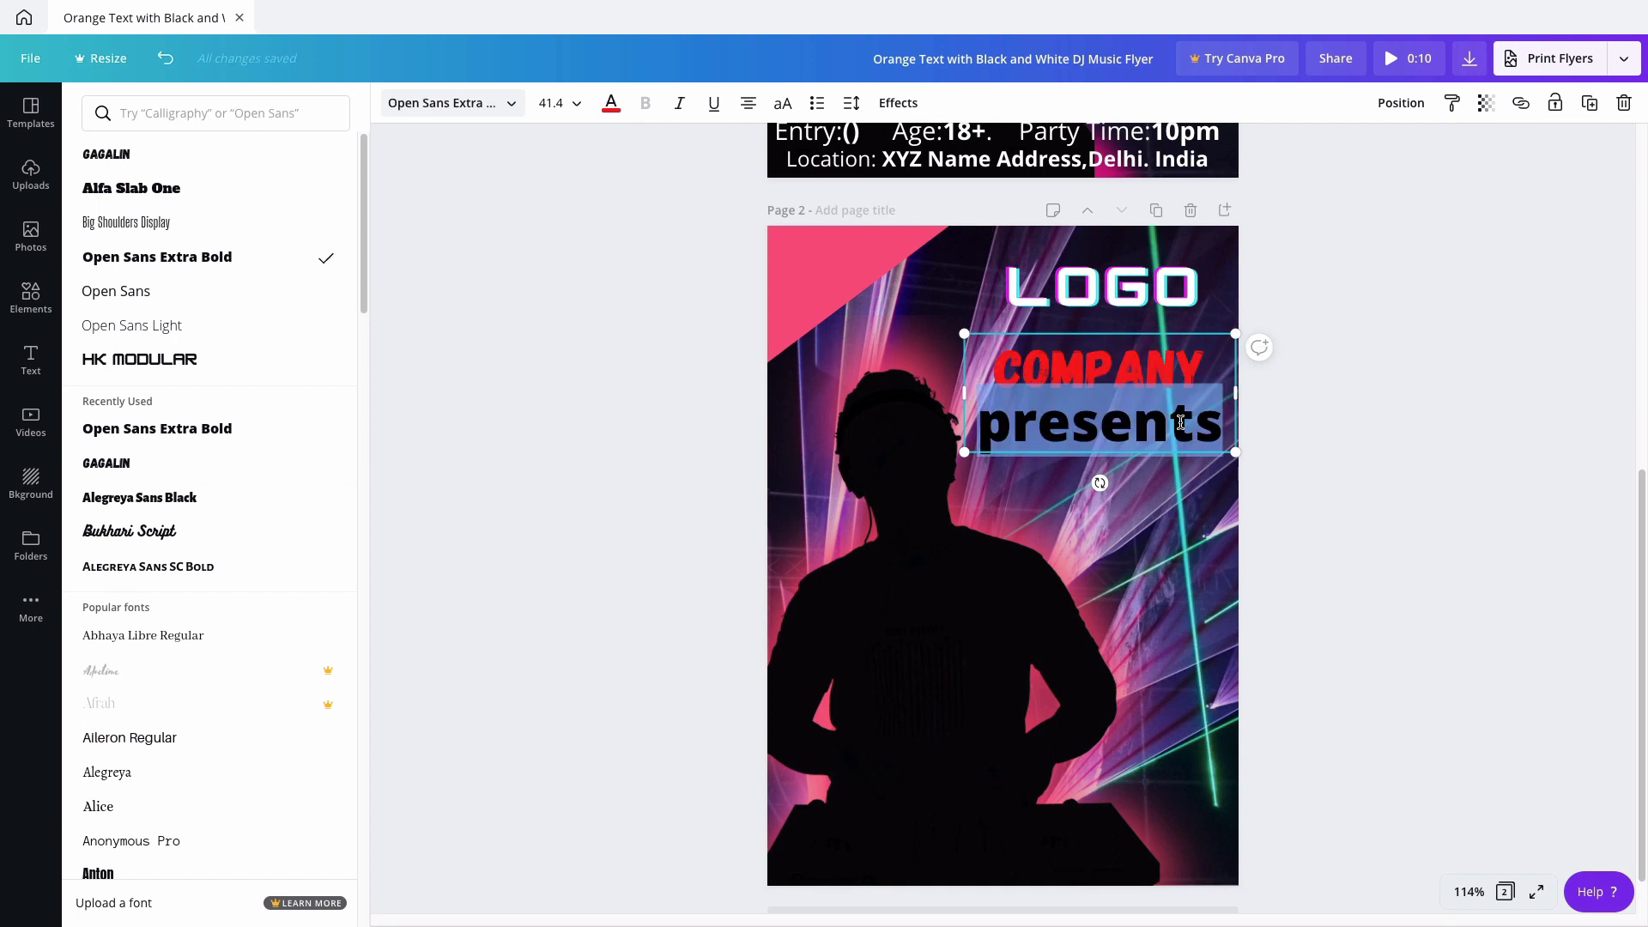
pyautogui.click(515, 103)
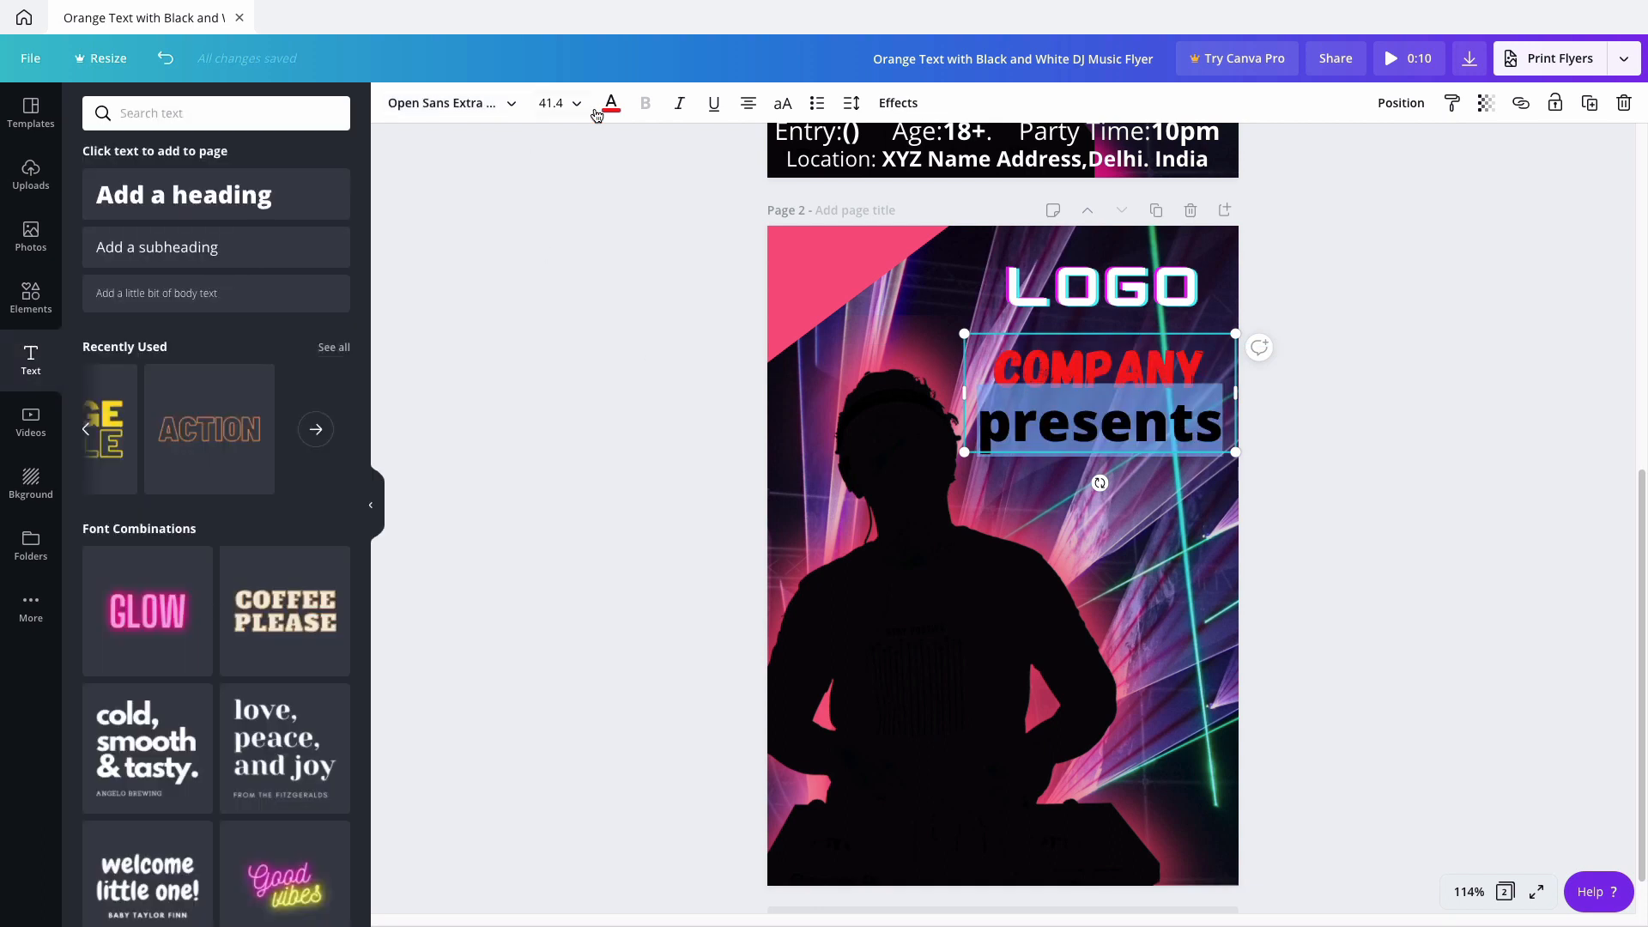
pyautogui.click(482, 105)
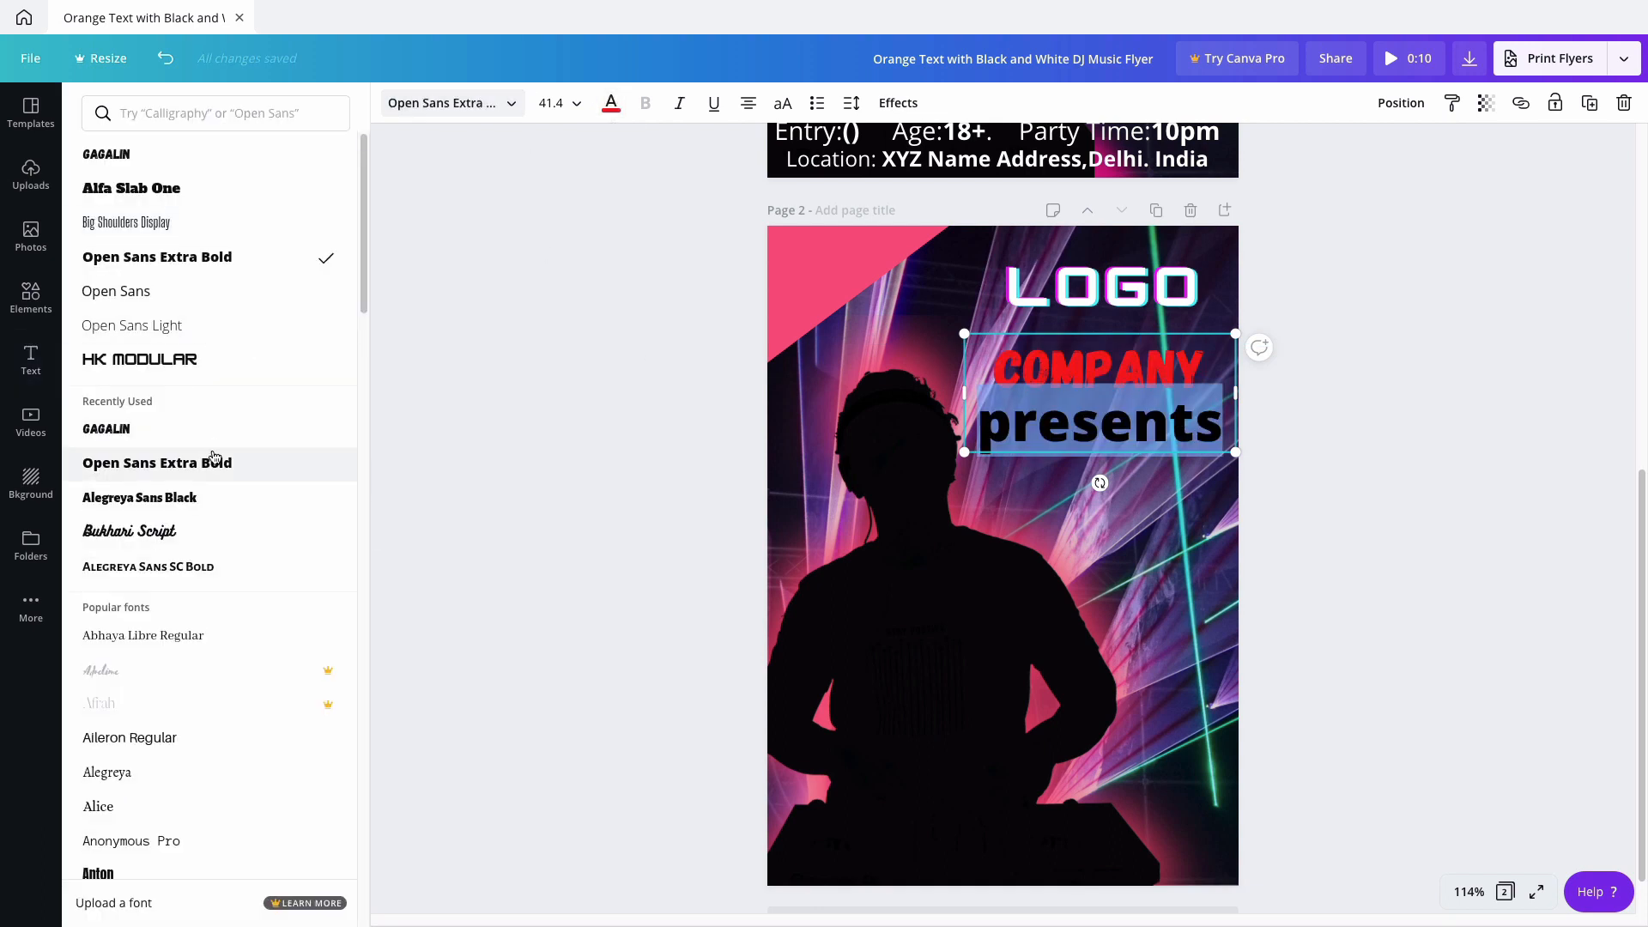
pyautogui.click(188, 499)
pyautogui.click(1037, 414)
pyautogui.press('BackSpace')
# Colour the word "COMPANY" black and move the heading slightly up towards LOGO.
pyautogui.doubleClick(1030, 372)
pyautogui.click(611, 103)
pyautogui.click(137, 266)
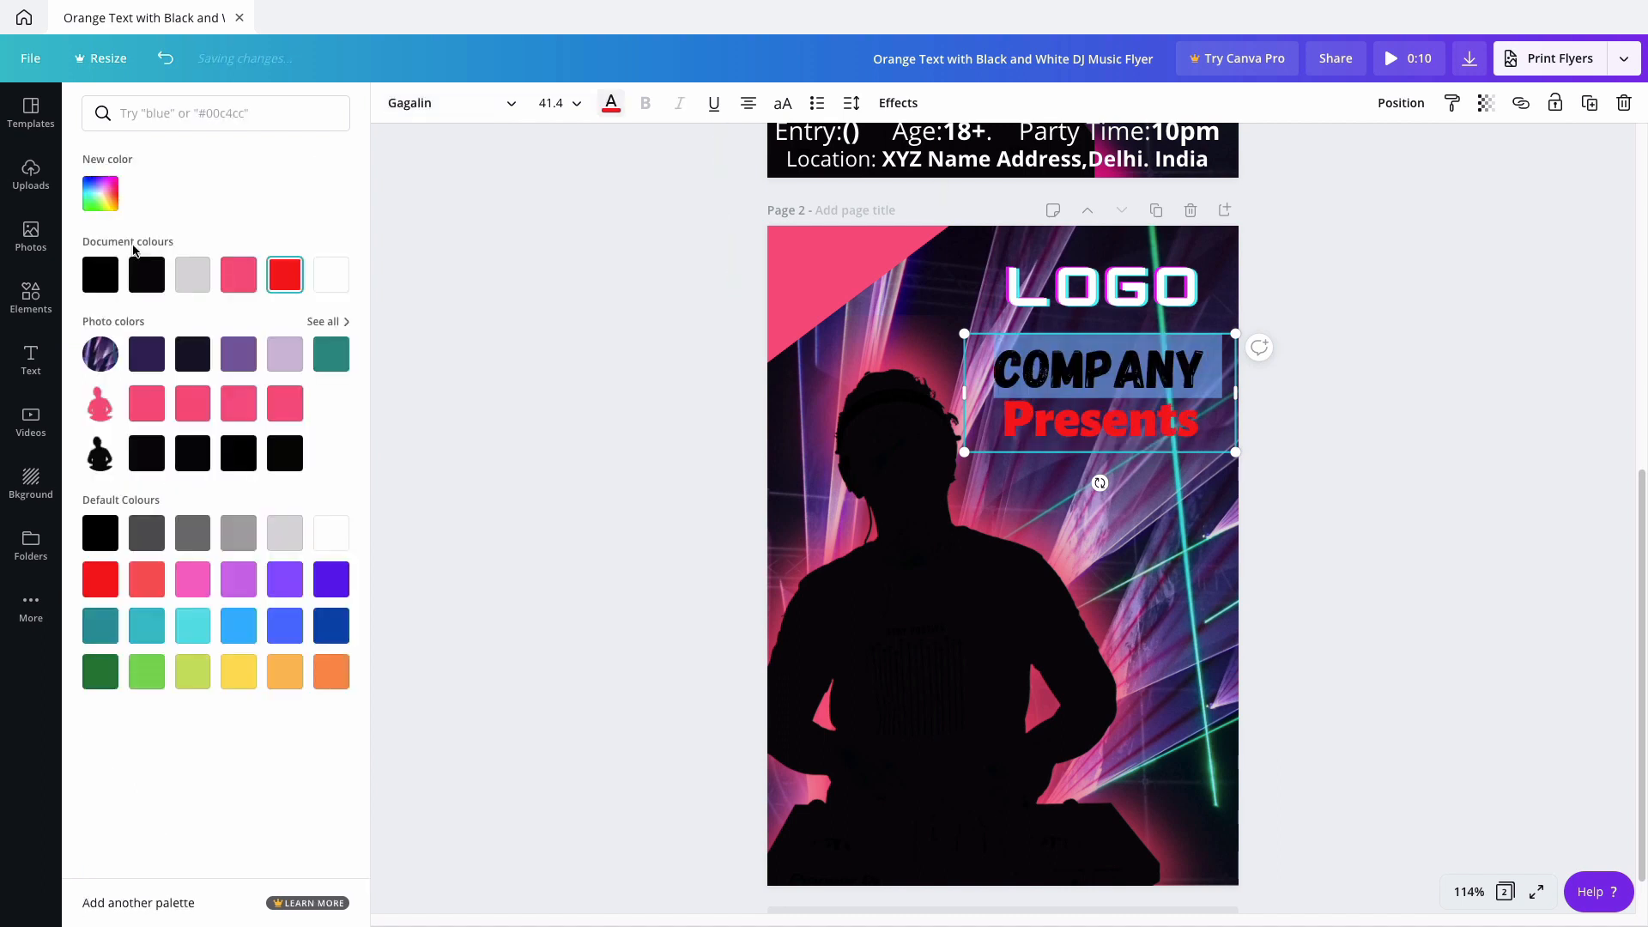
pyautogui.click(1279, 507)
pyautogui.moveTo(1124, 391); pyautogui.dragTo(1123, 379)
# Tighten the line height of the "COMPANY Presents" heading and nudge it towards page 2's right edge.
pyautogui.click(1208, 393)
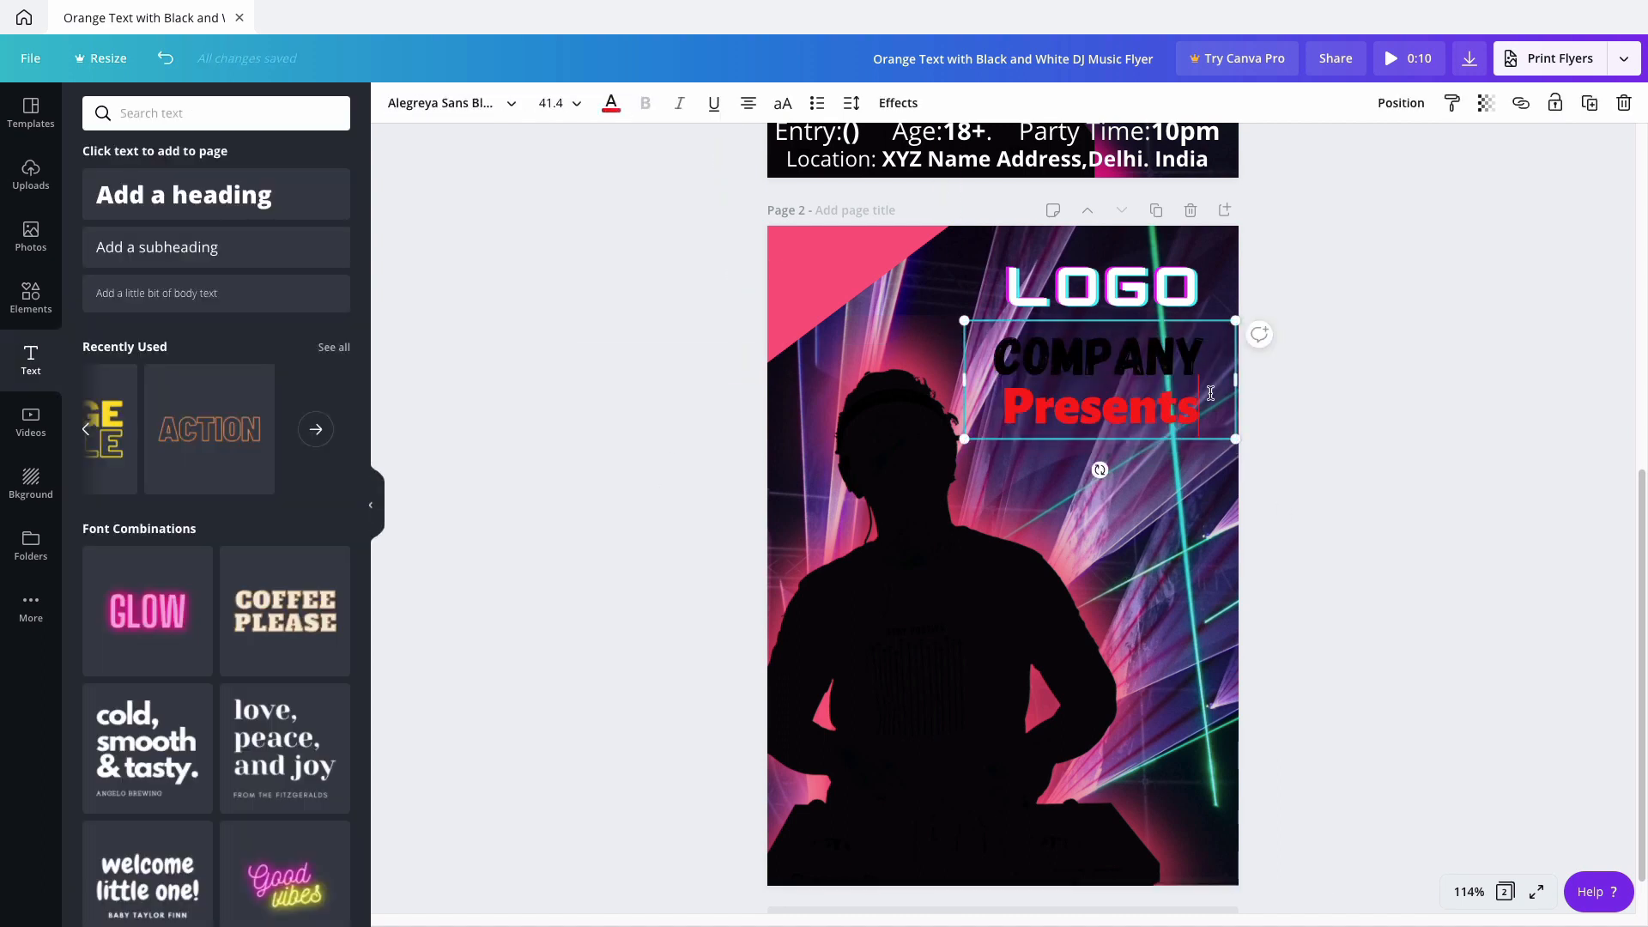
pyautogui.moveTo(995, 344); pyautogui.dragTo(1201, 421)
pyautogui.click(851, 103)
pyautogui.moveTo(987, 189)
pyautogui.mouseDown()
pyautogui.moveTo(949, 193)
pyautogui.moveTo(964, 195)
pyautogui.mouseUp()
pyautogui.click(605, 358)
pyautogui.moveTo(1099, 392); pyautogui.dragTo(1101, 397)
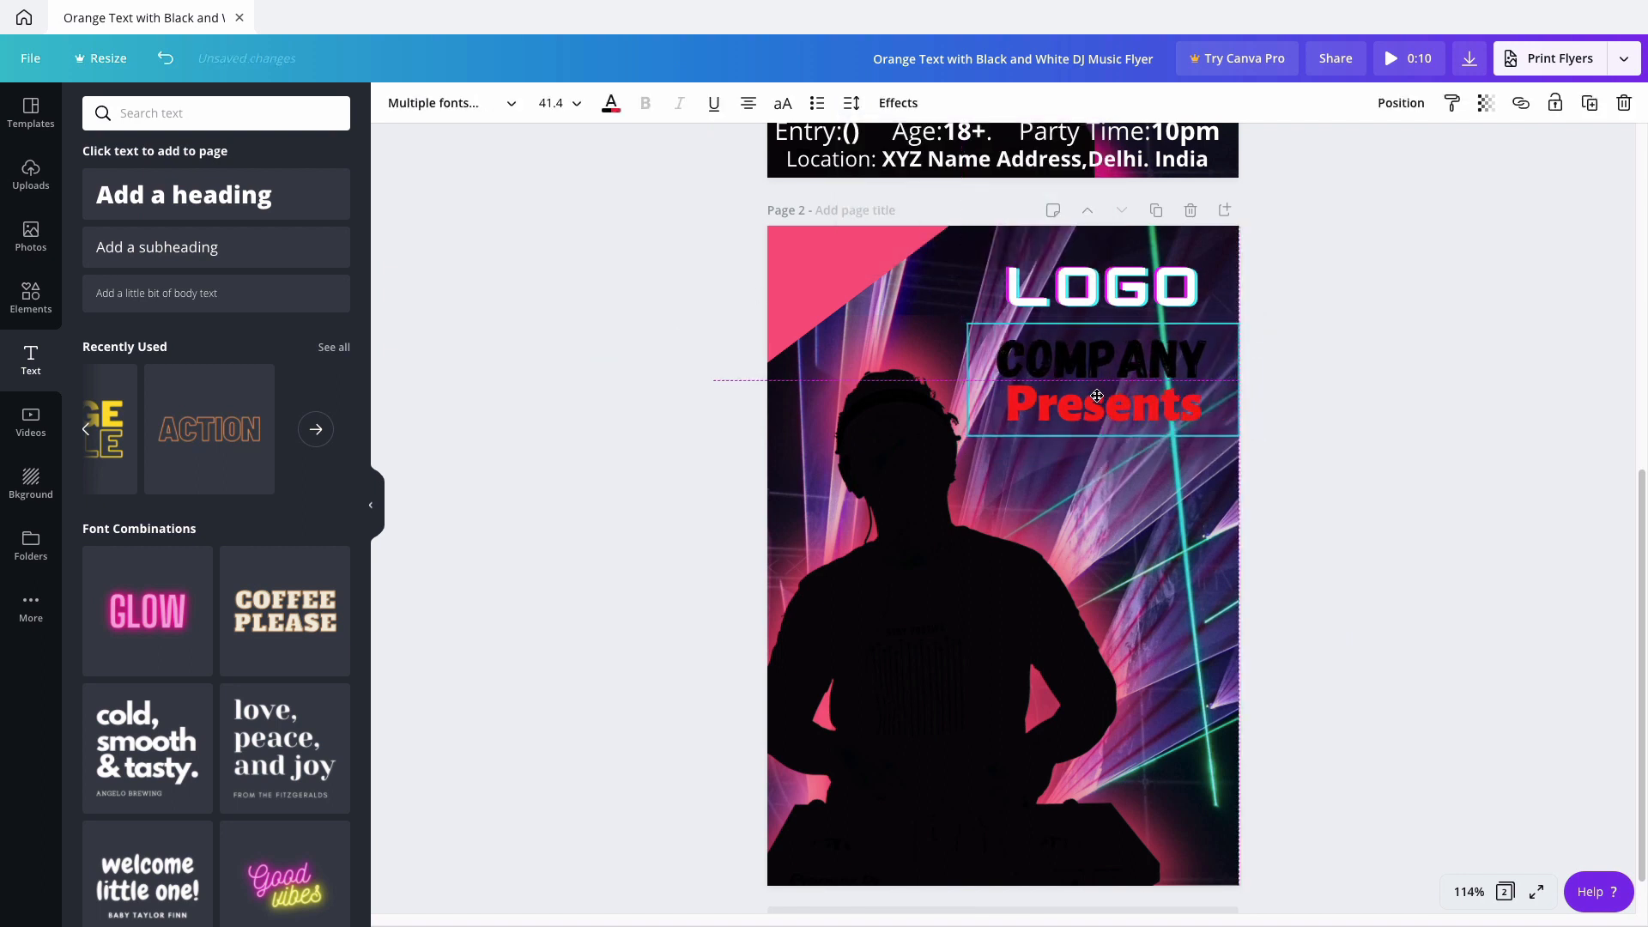
# Add the "GLOW" font combination to page 2 and replace its text with "SPECIAL NIGHT".
pyautogui.scroll(8, 1097, 467)
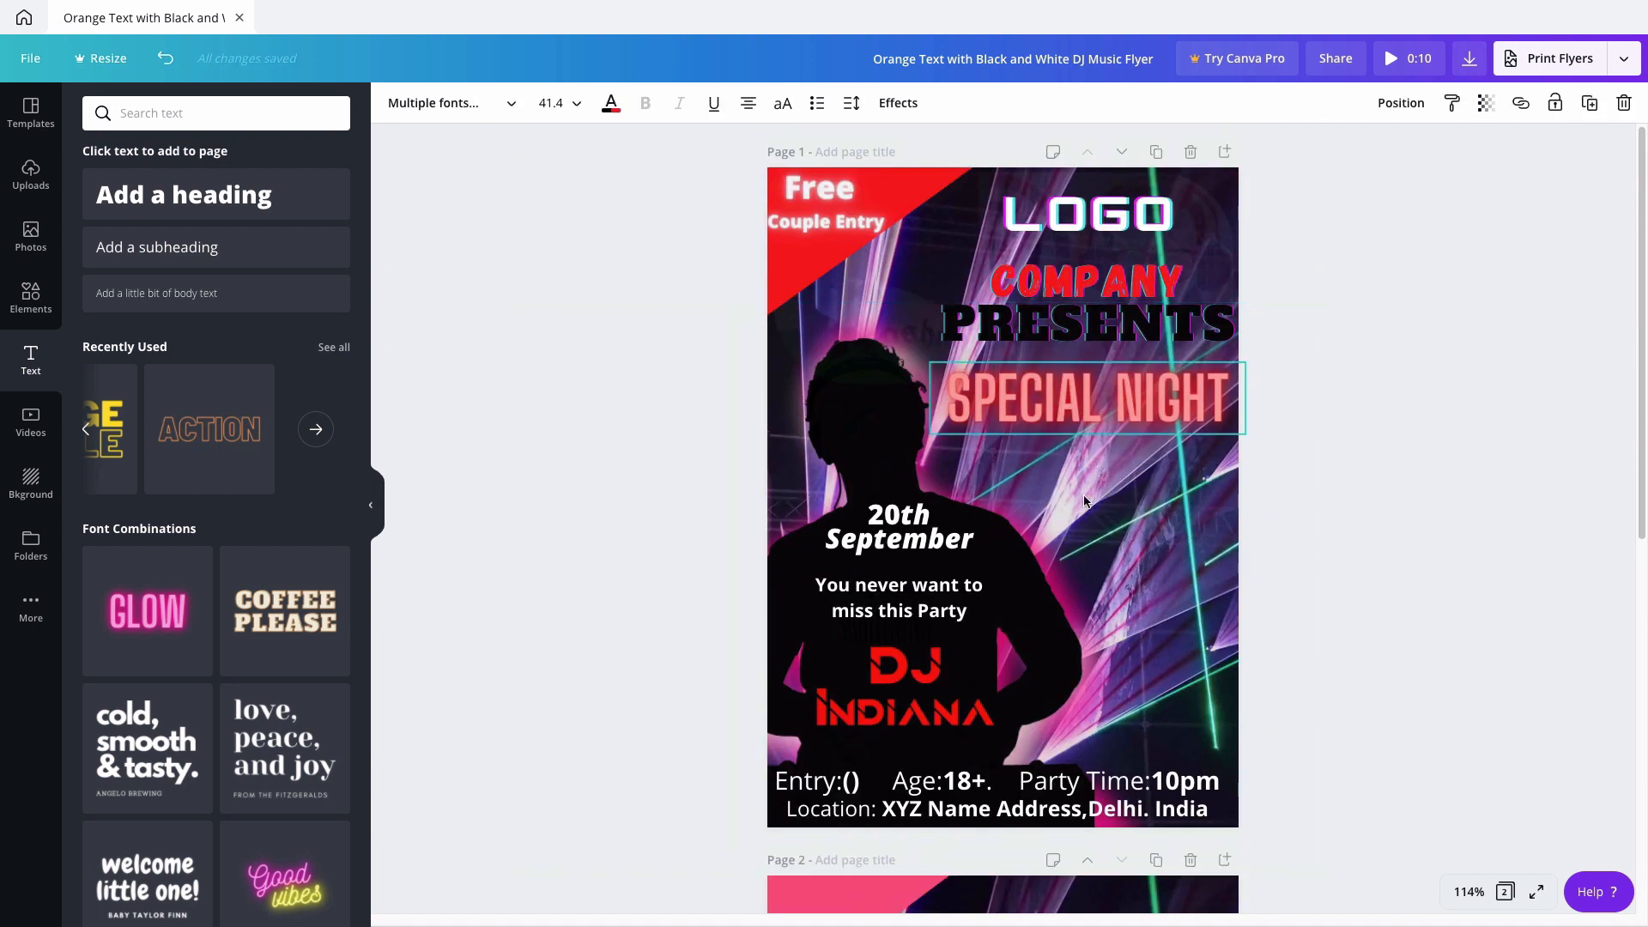
pyautogui.scroll(-6, 1056, 497)
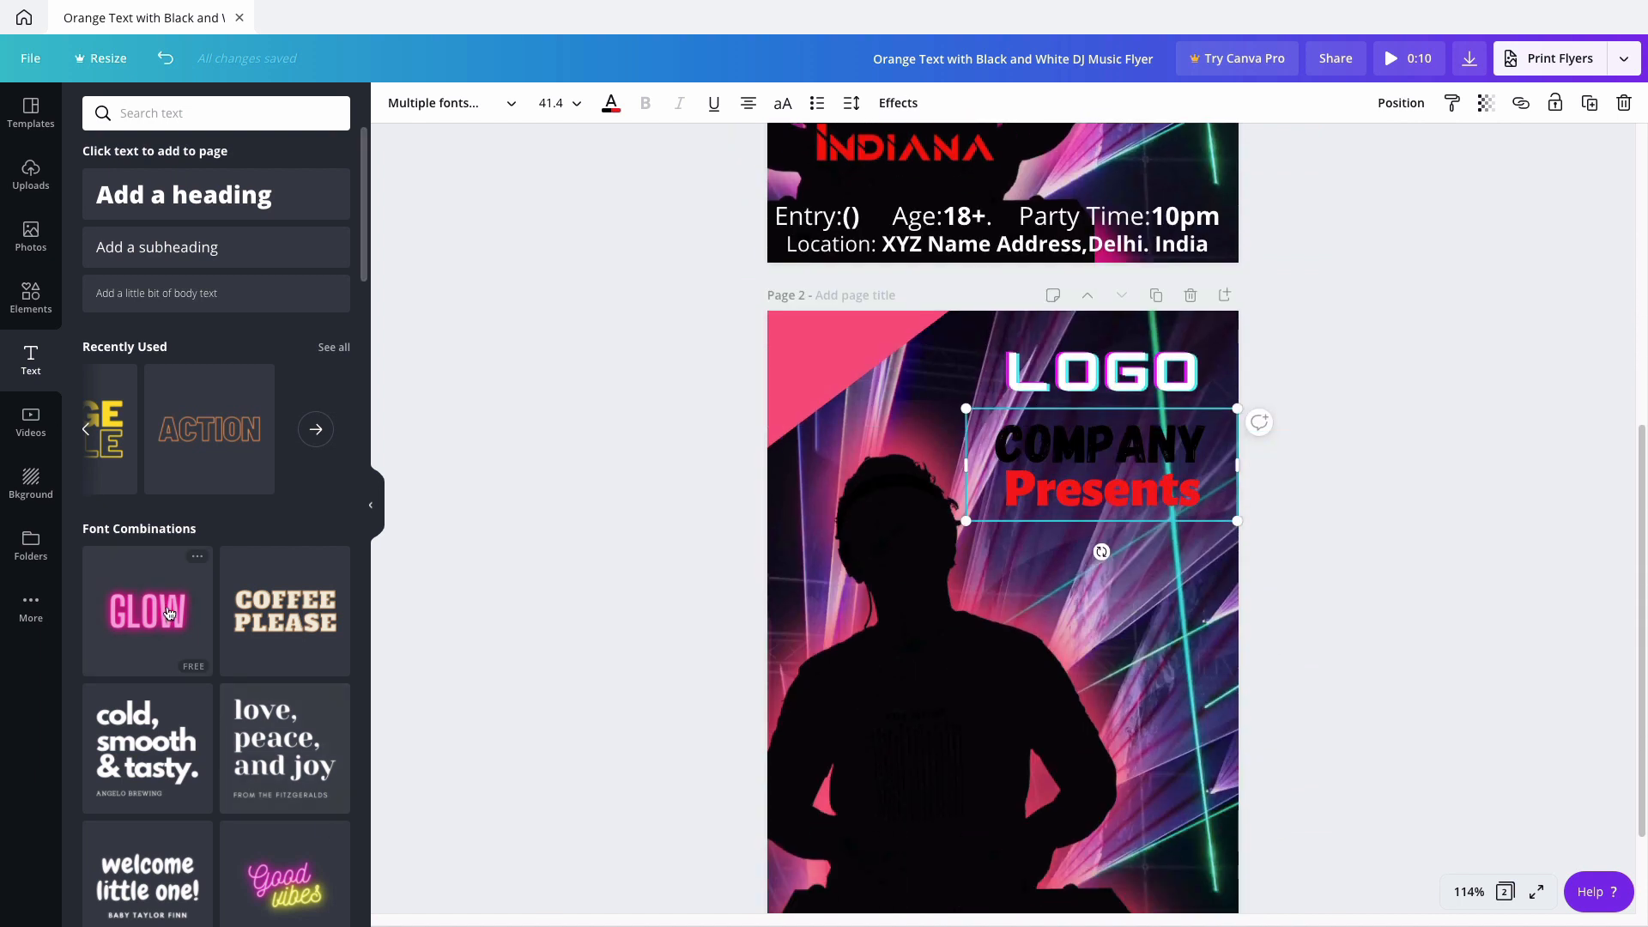
pyautogui.scroll(-1, 199, 667)
pyautogui.click(147, 519)
pyautogui.doubleClick(1020, 647)
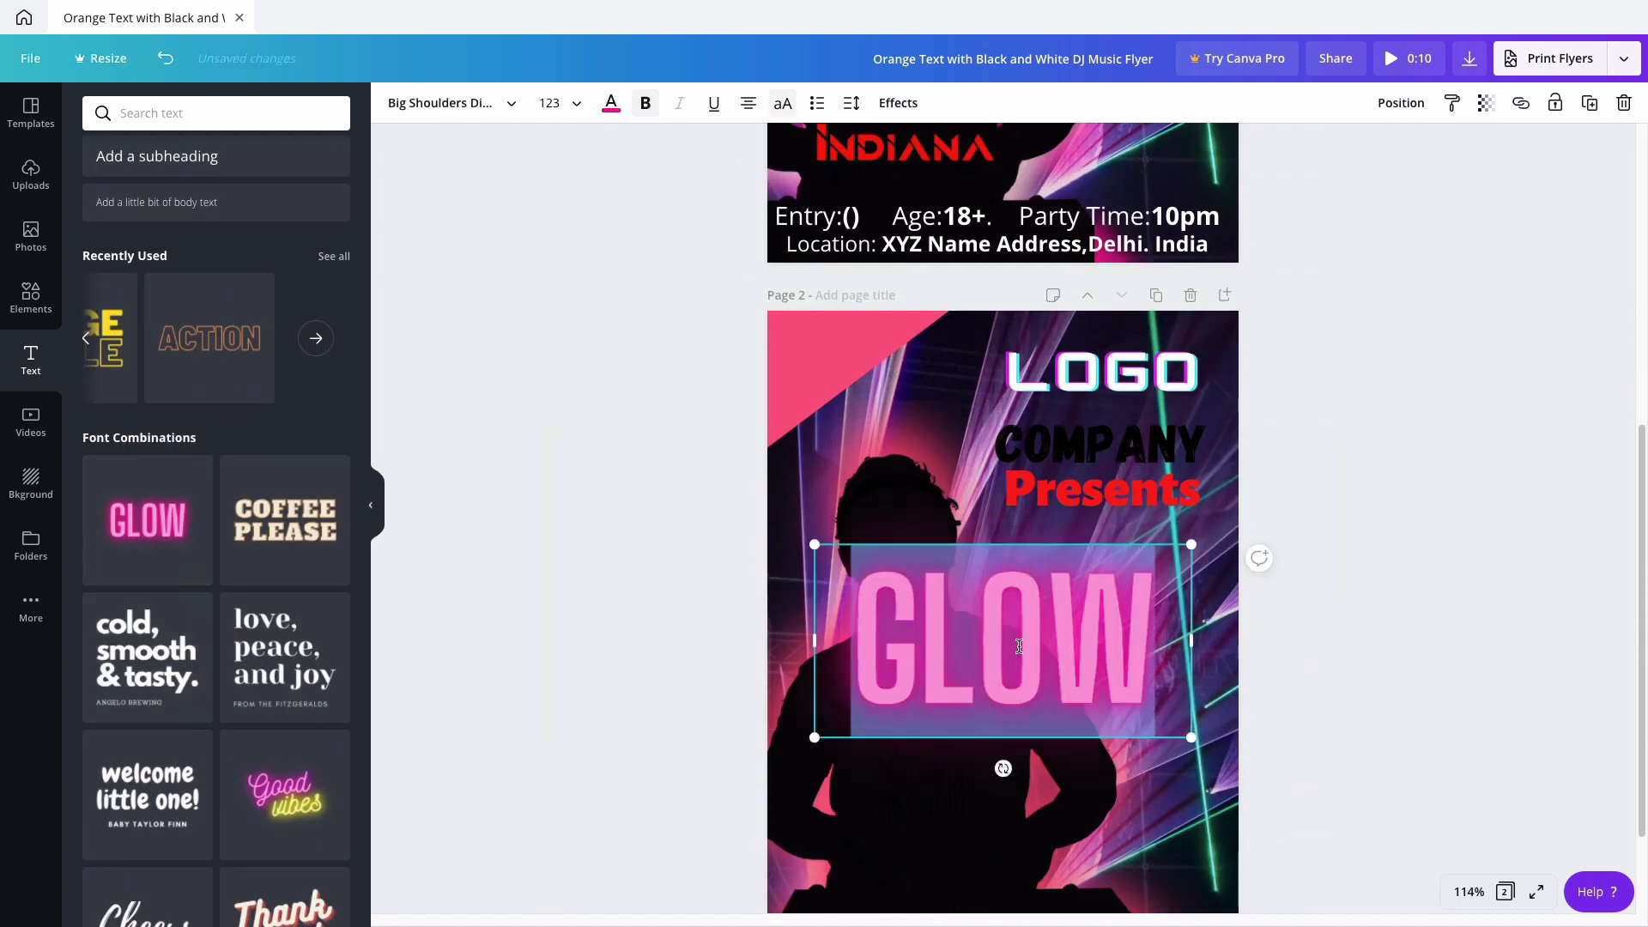
pyautogui.write('SPECIAL')
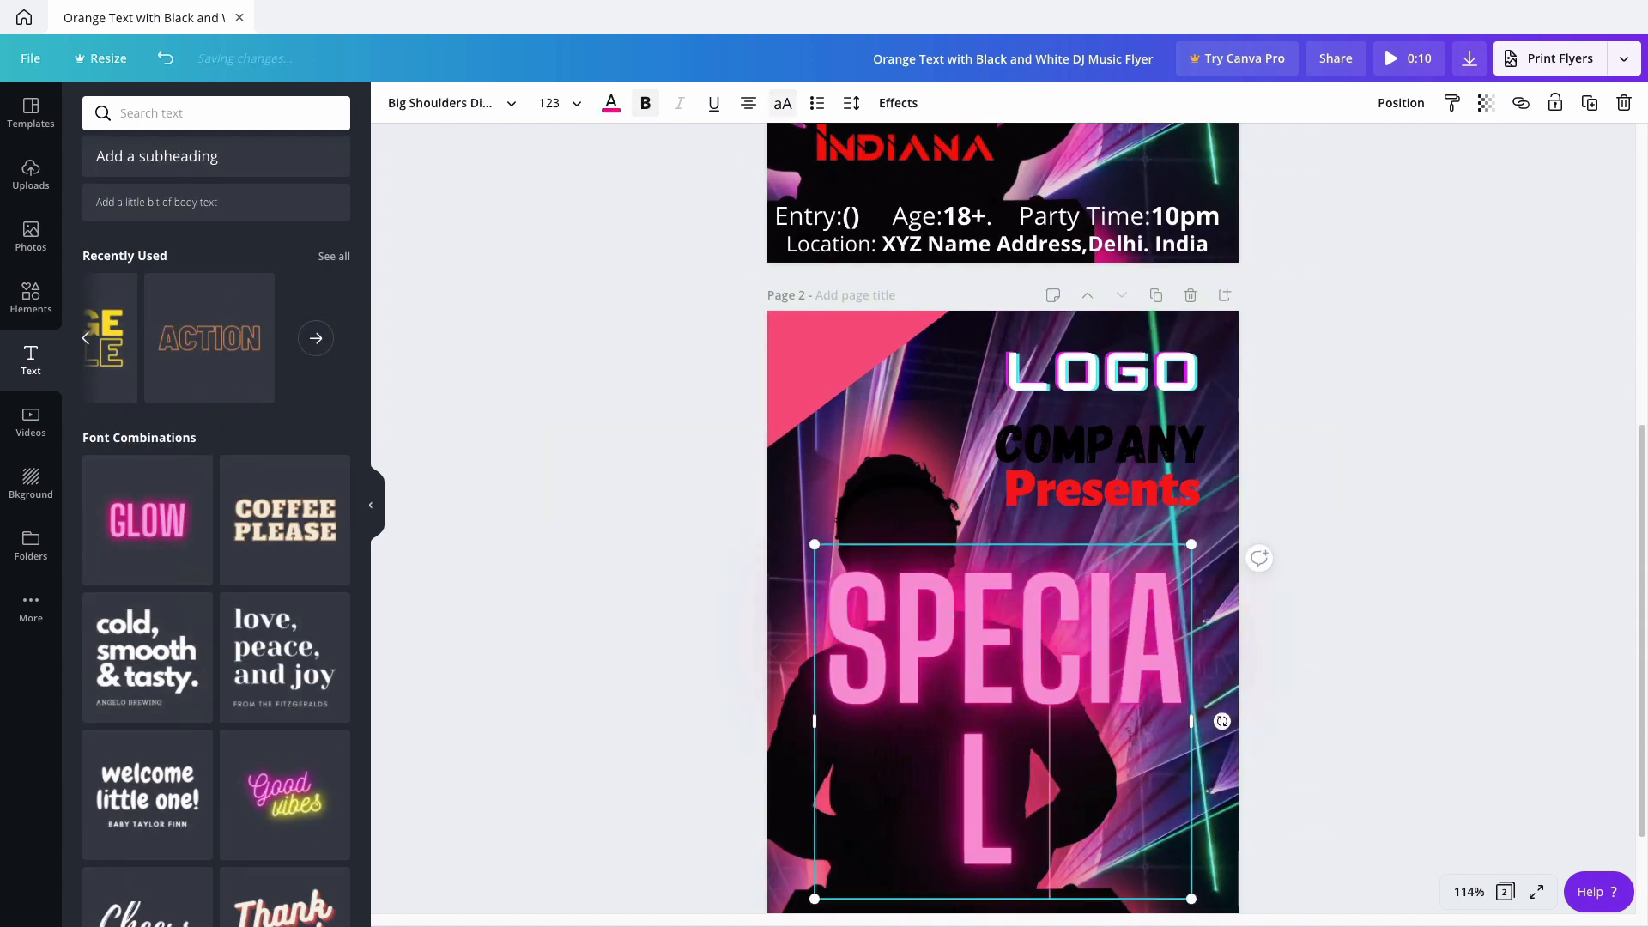
pyautogui.write(' NIGHT')
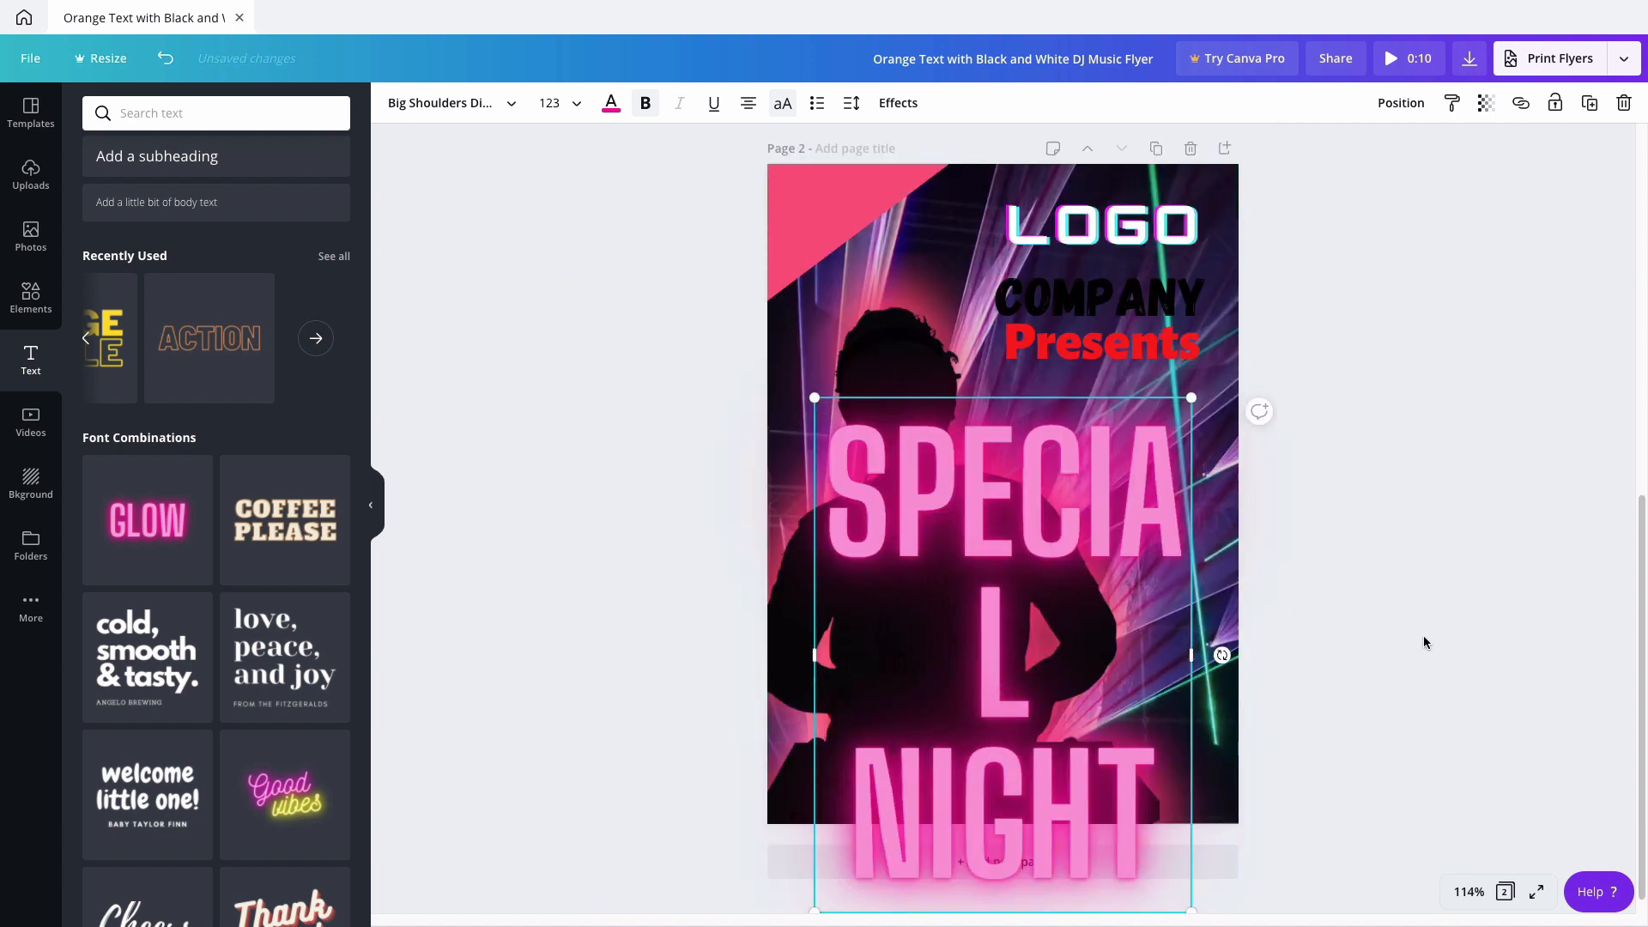
# Widen the "SPECIAL NIGHT" text onto one line, then shrink it and place it below "COMPANY Presents".
pyautogui.click(1425, 640)
pyautogui.click(1167, 635)
pyautogui.moveTo(1190, 621); pyautogui.dragTo(1630, 621)
pyautogui.moveTo(815, 590); pyautogui.dragTo(1051, 517)
pyautogui.moveTo(1170, 489); pyautogui.dragTo(865, 482)
pyautogui.moveTo(733, 543); pyautogui.dragTo(977, 473)
pyautogui.moveTo(1129, 435); pyautogui.dragTo(1018, 418)
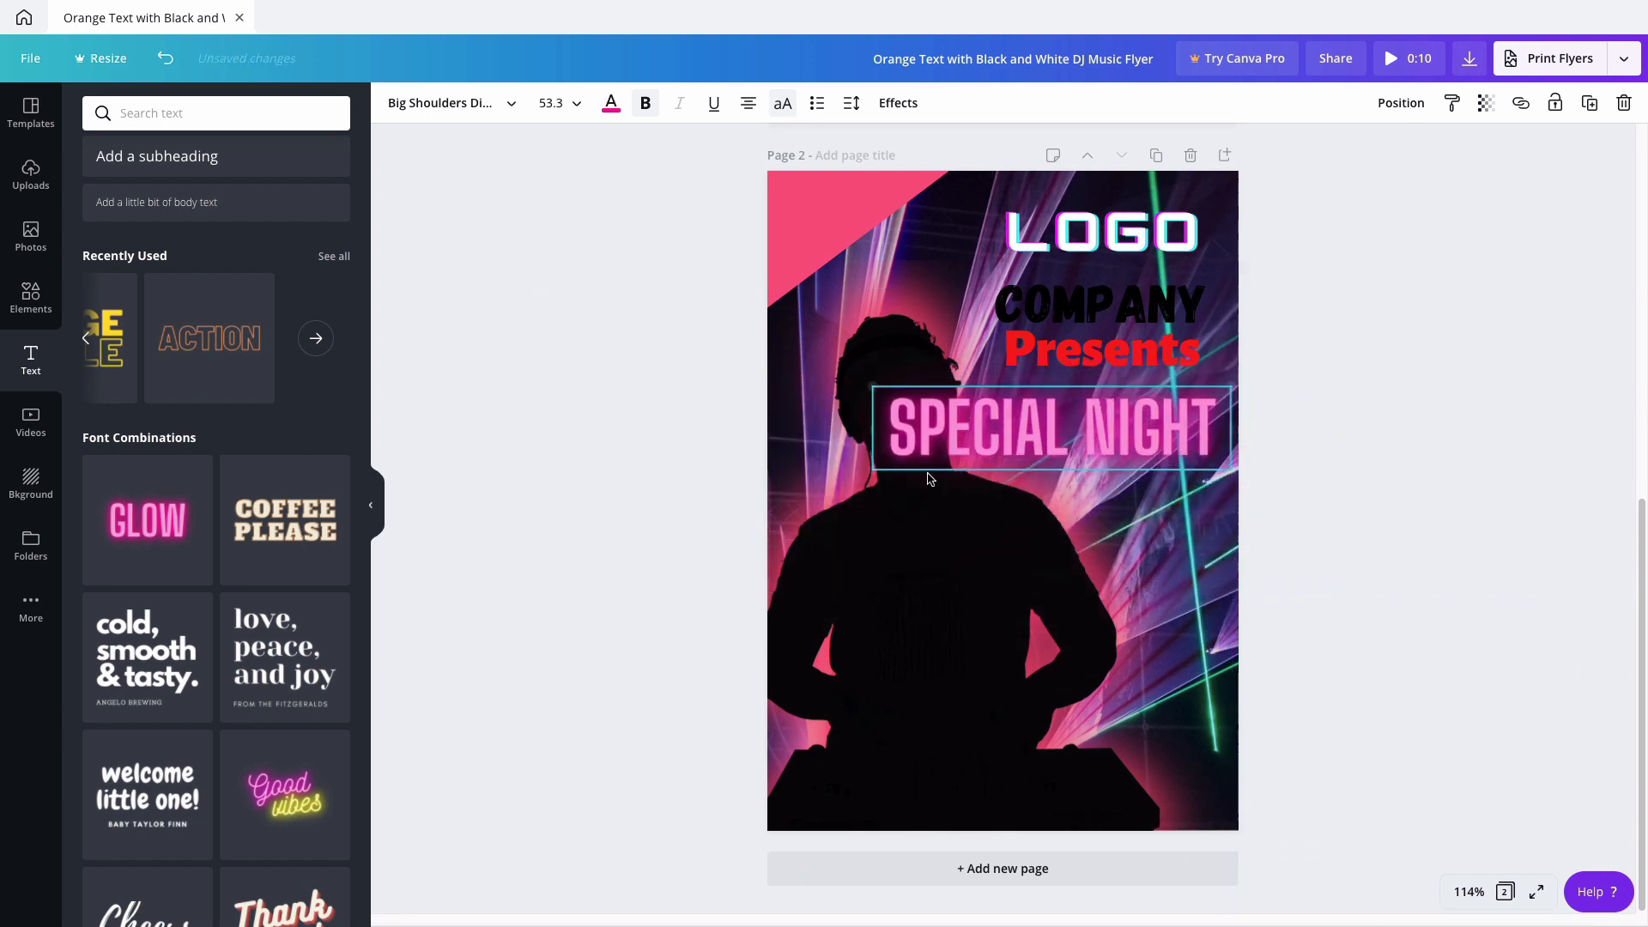
pyautogui.moveTo(876, 472); pyautogui.dragTo(1065, 429)
# Add a new heading text box to page 2 over the DJ silhouette.
pyautogui.click(824, 352)
pyautogui.scroll(8, 858, 429)
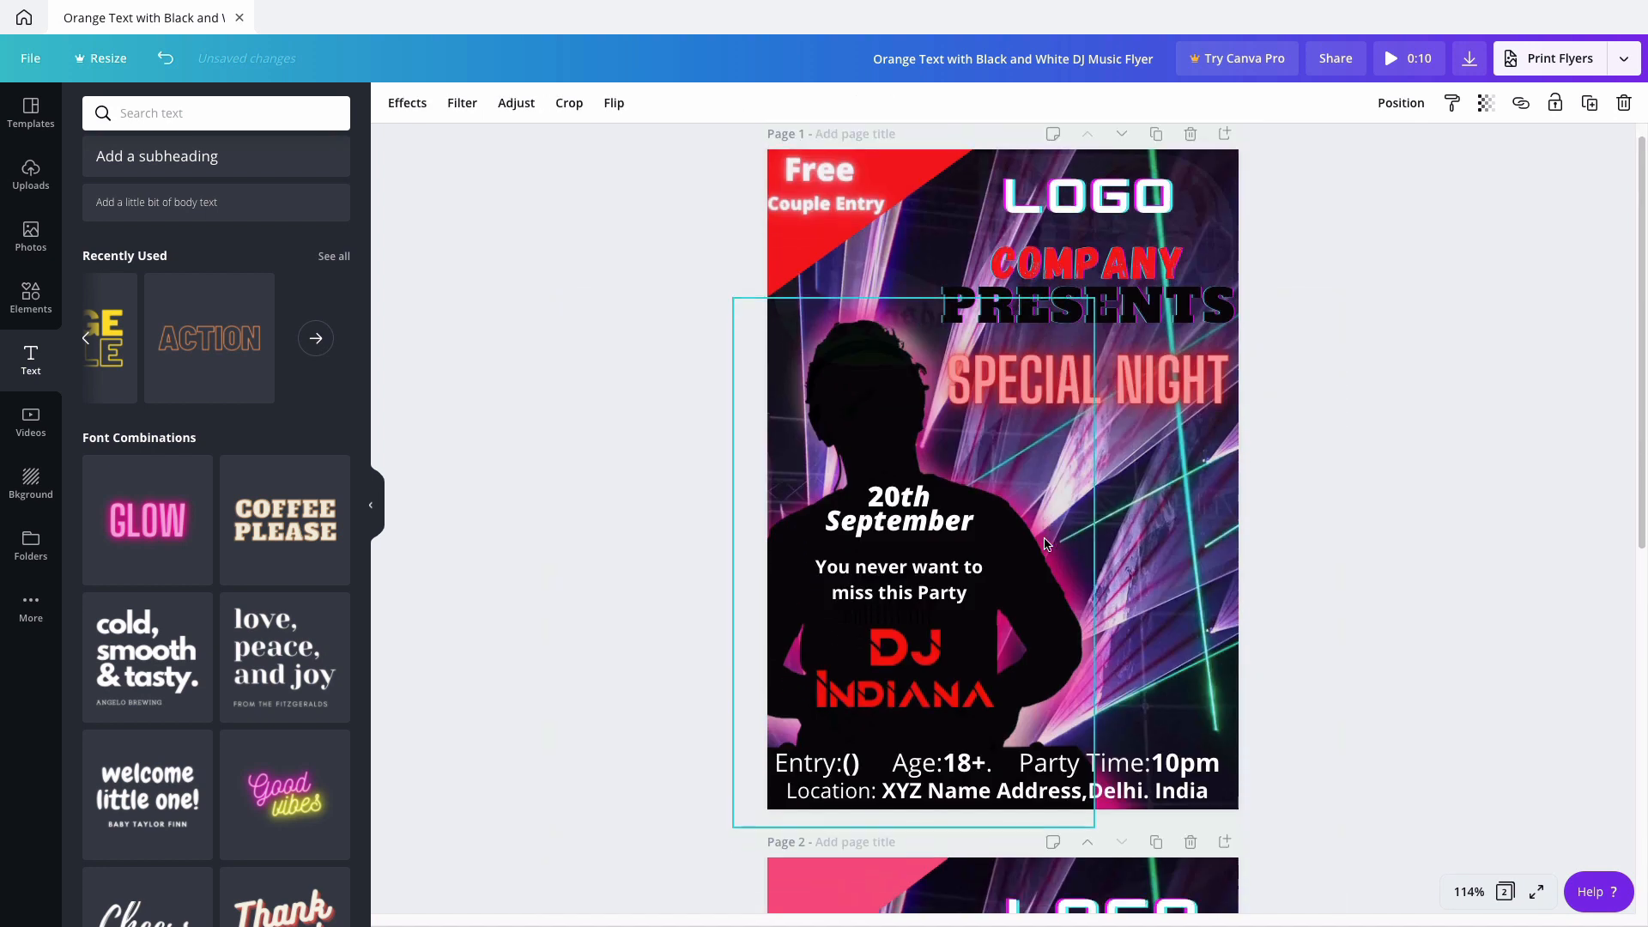
pyautogui.scroll(-1, 968, 580)
pyautogui.scroll(-6, 968, 579)
pyautogui.click(968, 577)
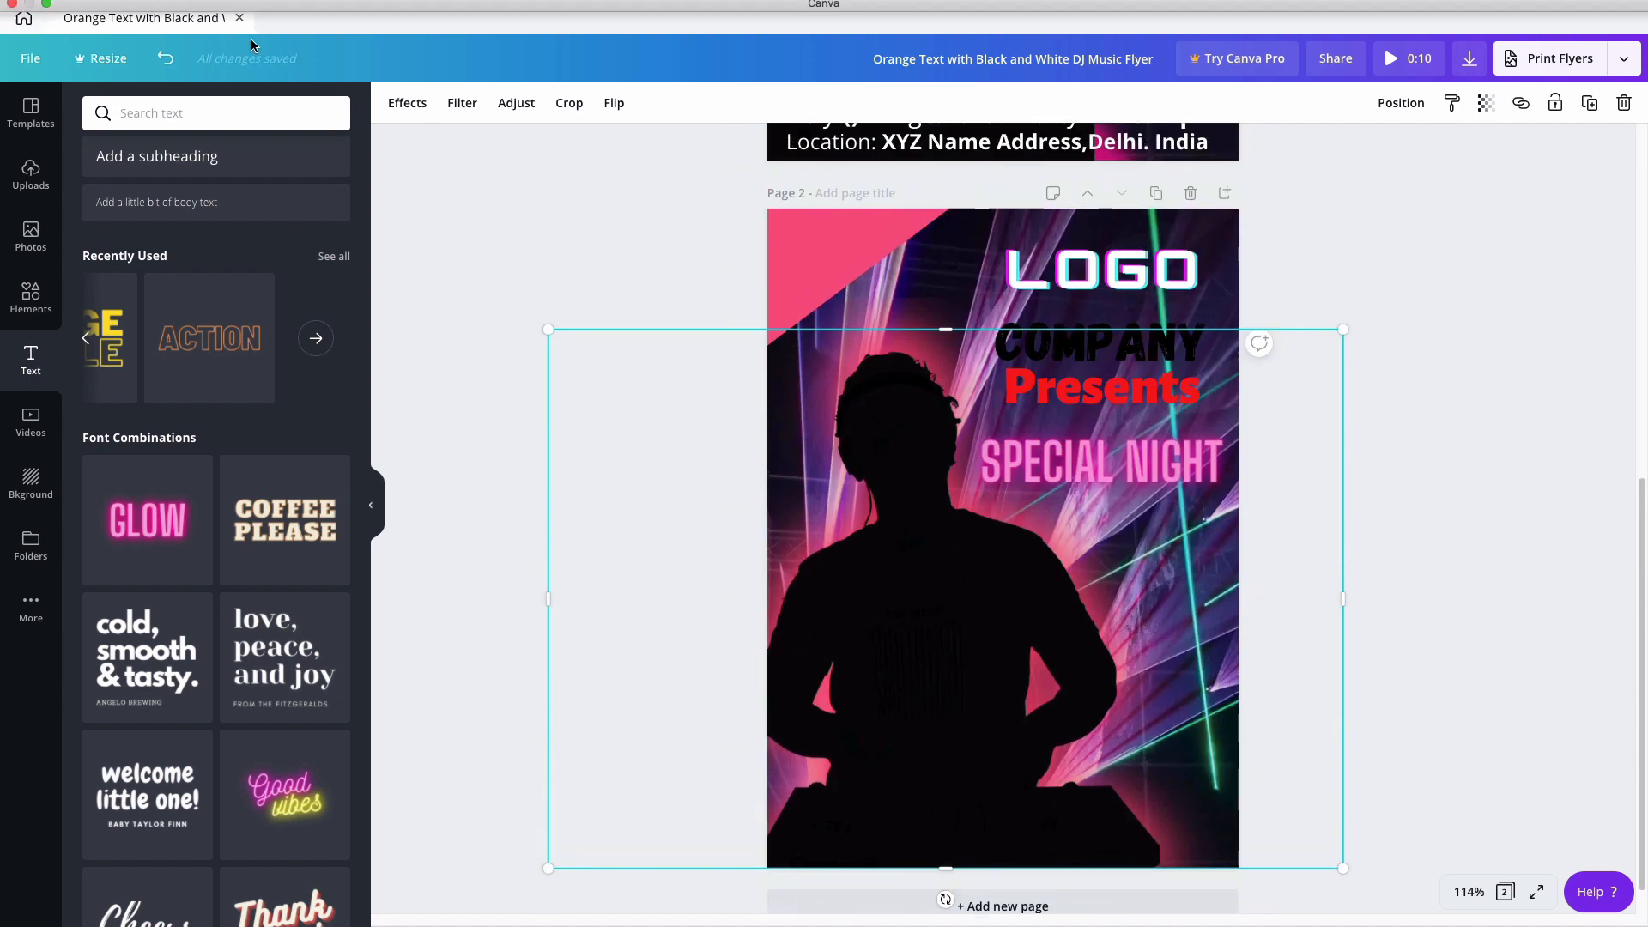
pyautogui.scroll(2, 165, 163)
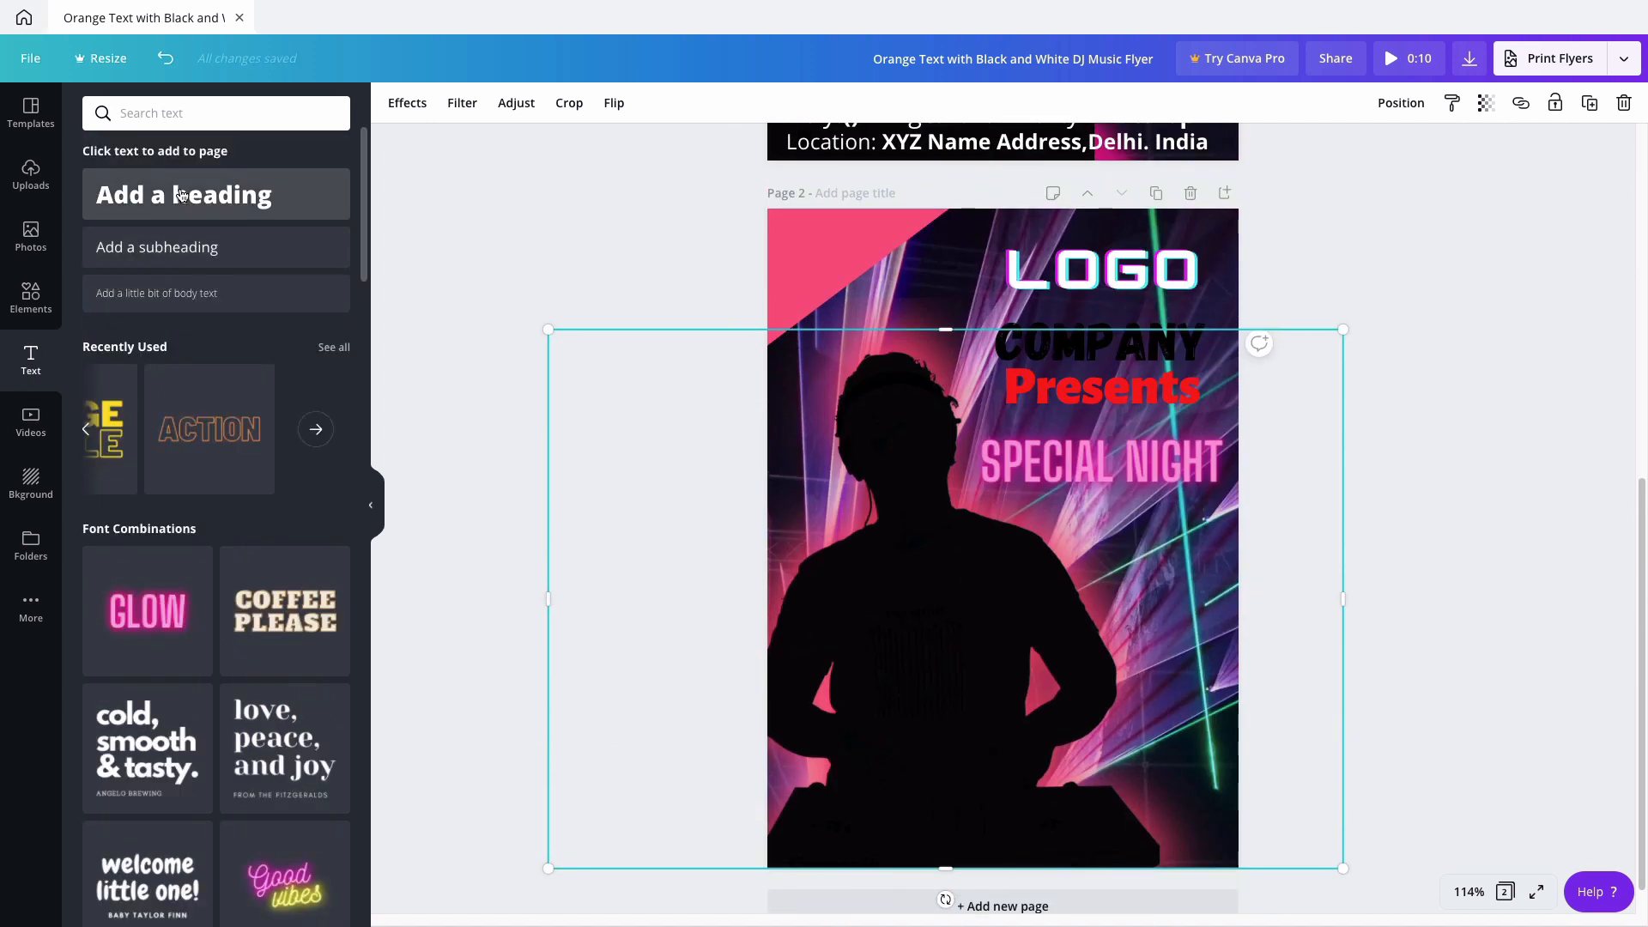
pyautogui.click(184, 194)
pyautogui.doubleClick(1057, 541)
pyautogui.click(1057, 541)
# Copy the "20th September" text from page 1 and paste it over the placeholder heading on page 2.
pyautogui.scroll(8, 1058, 541)
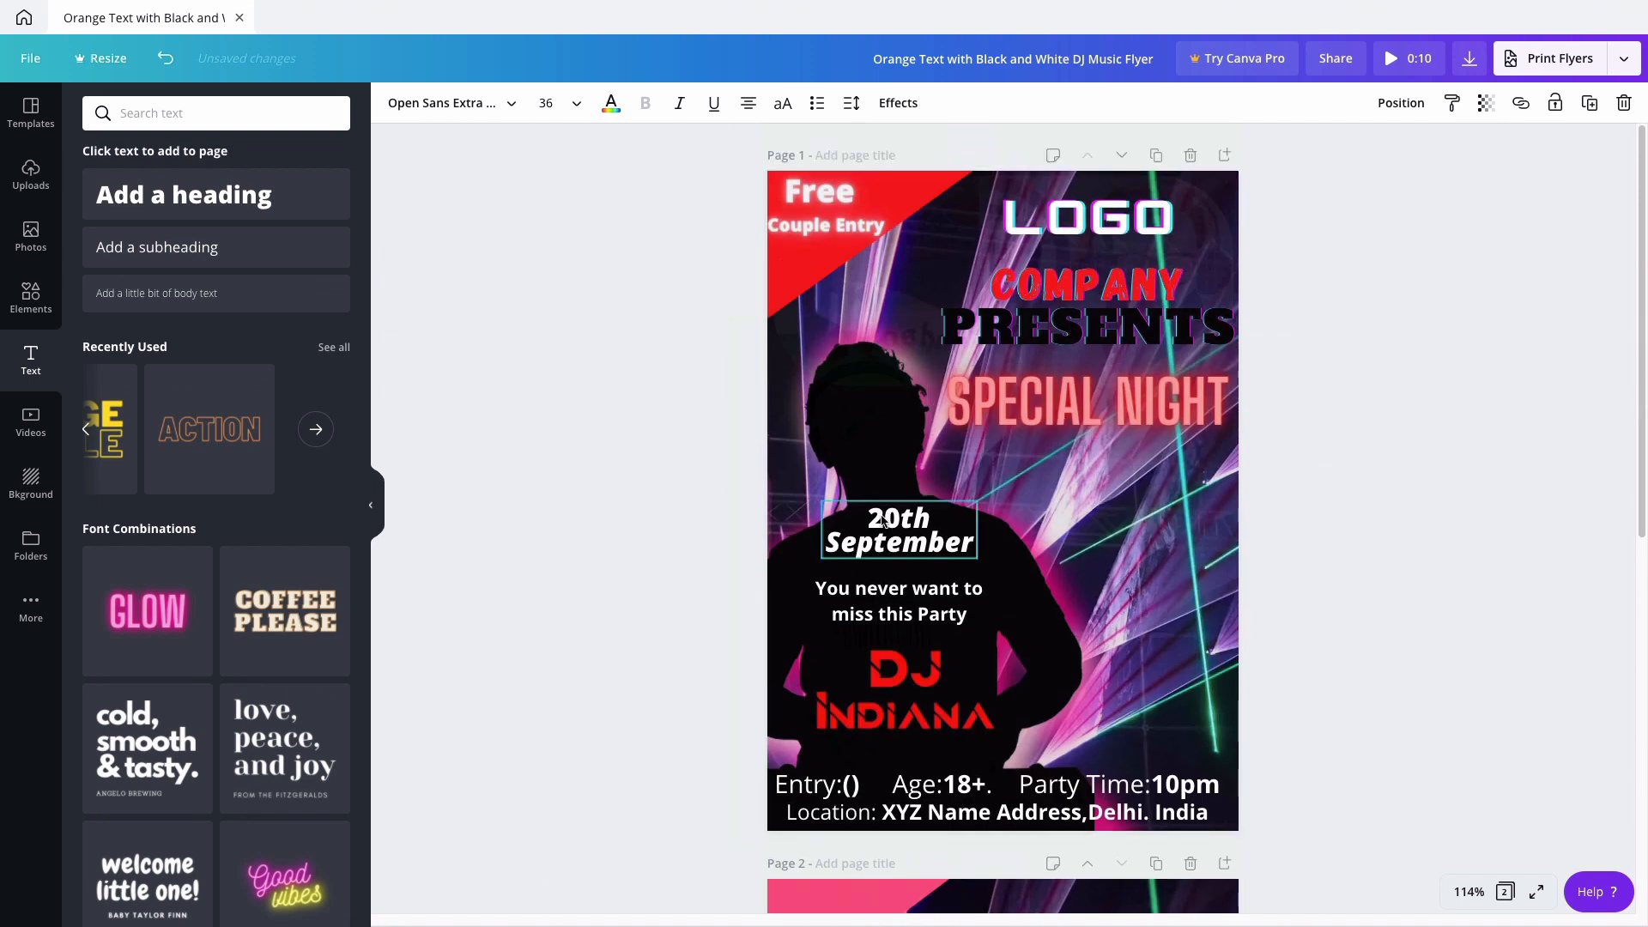
pyautogui.doubleClick(868, 518)
pyautogui.moveTo(882, 517); pyautogui.dragTo(1006, 536)
pyautogui.hotkey('ctrl', 'c')
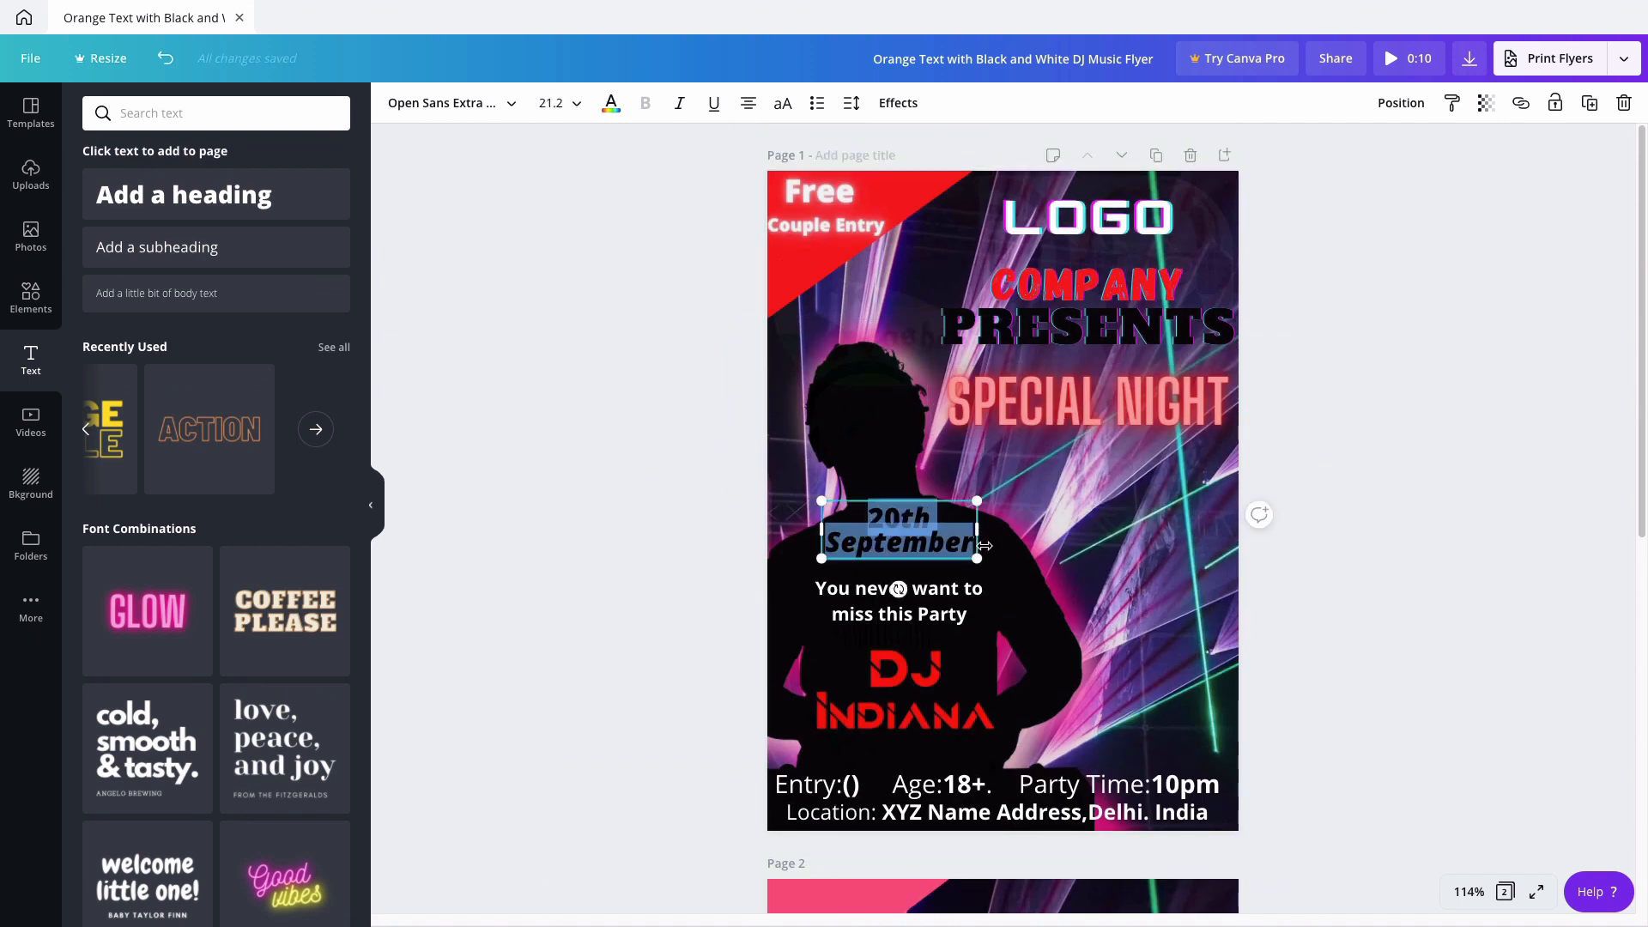
pyautogui.scroll(-7, 985, 546)
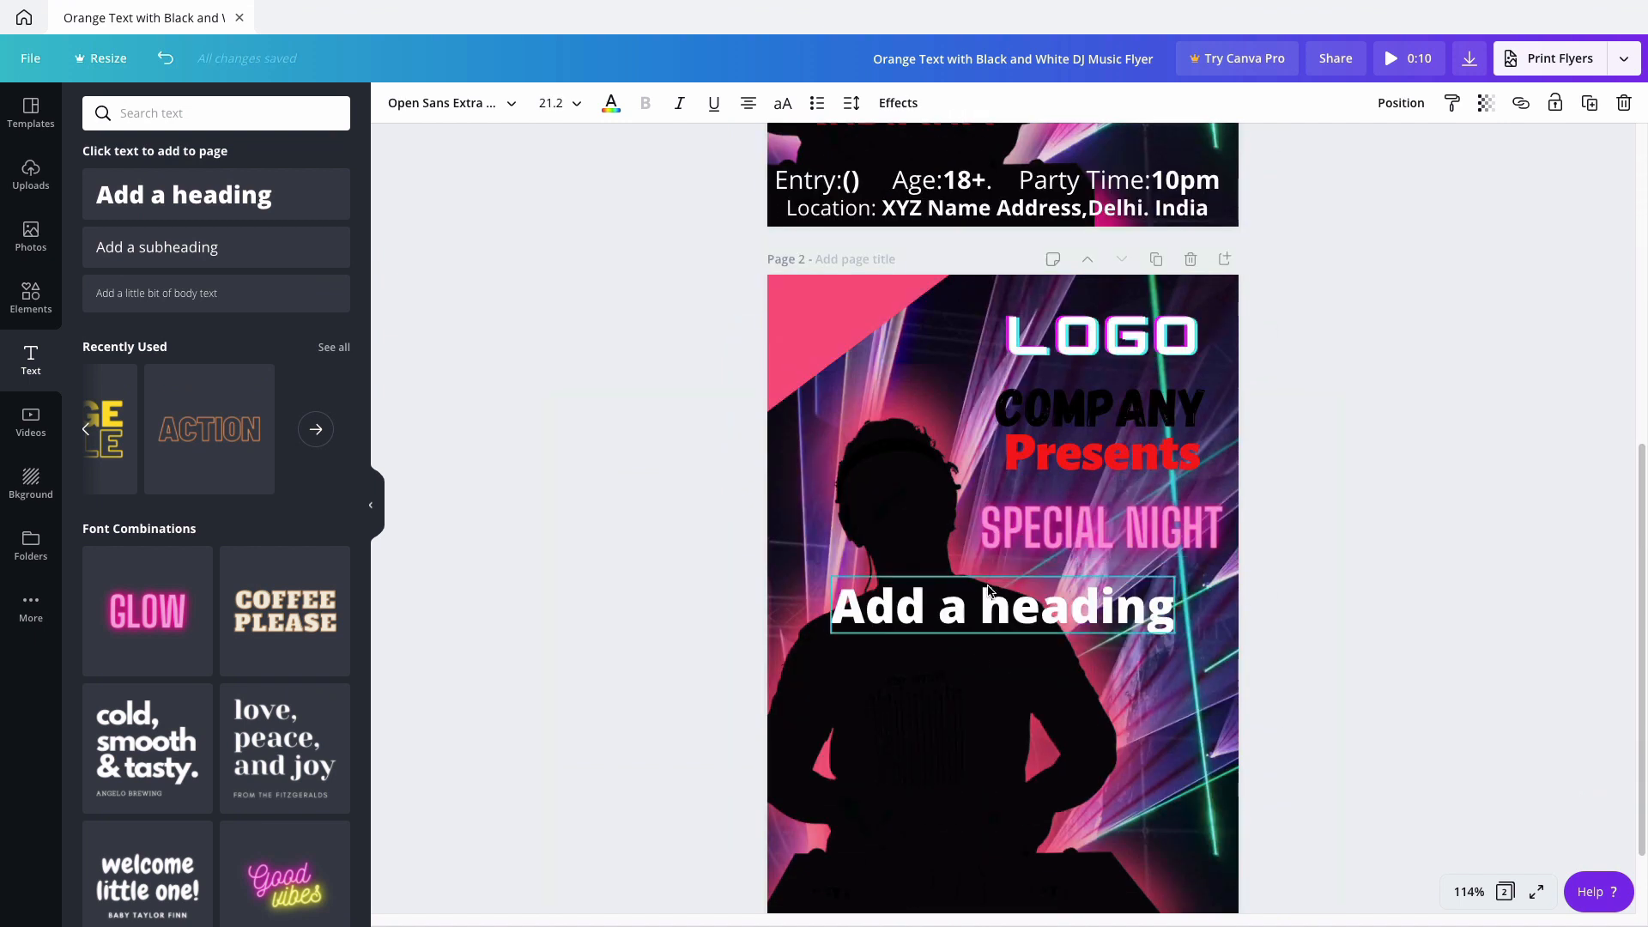
pyautogui.click(988, 586)
pyautogui.hotkey('ctrl', 'v')
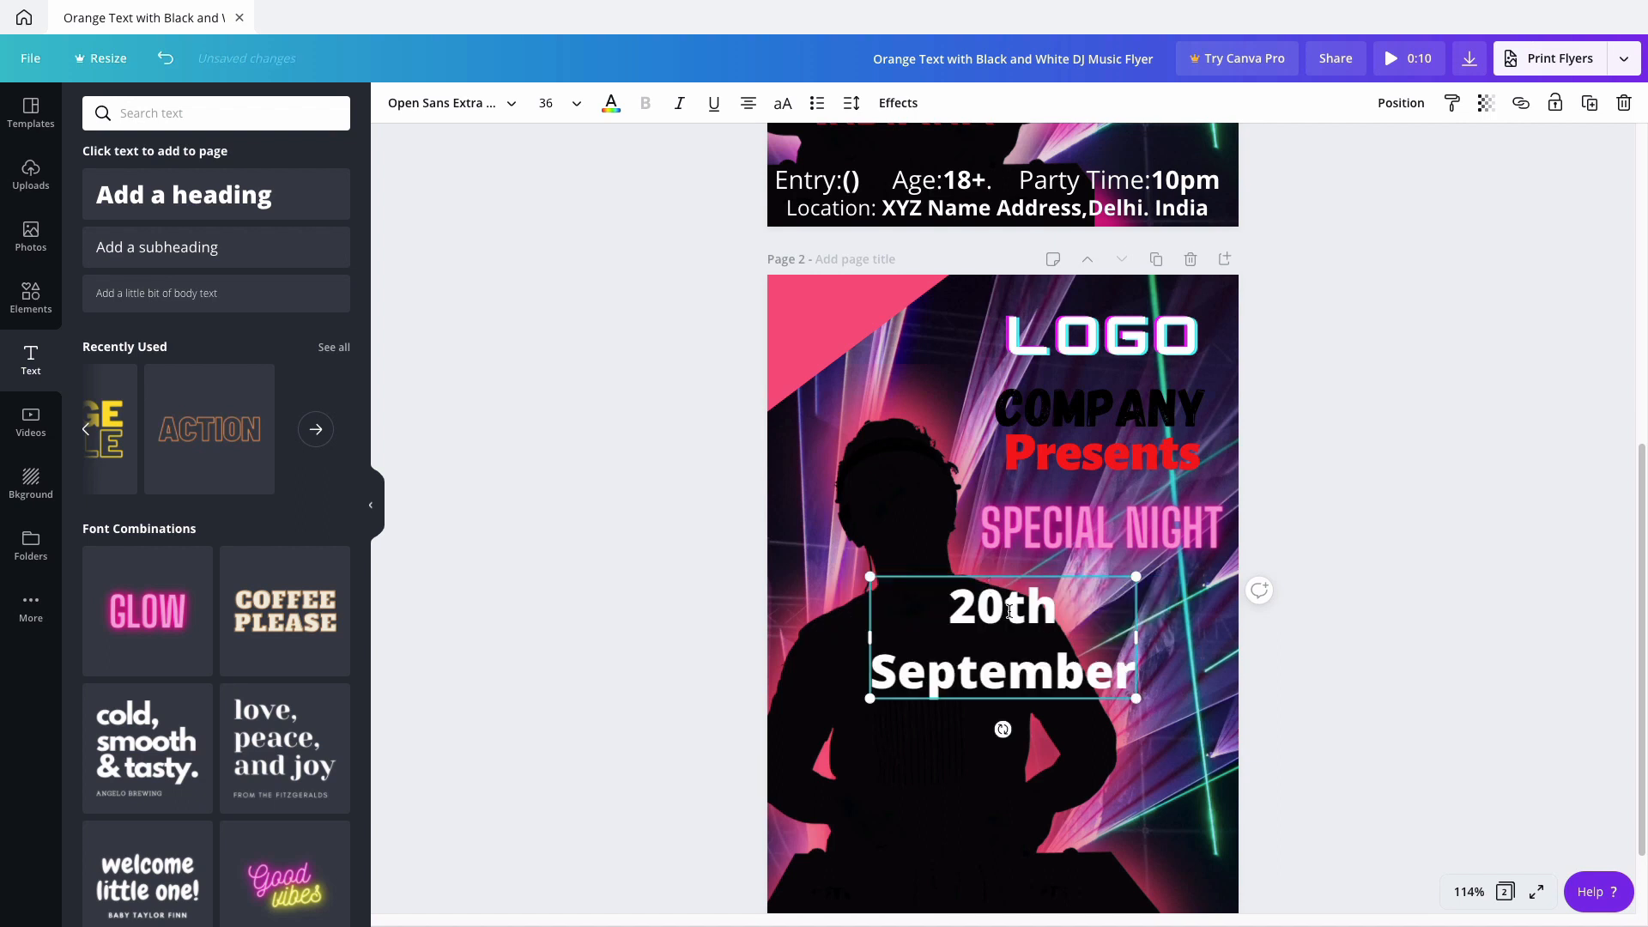
# Italicise "th September" in the date heading on page 2.
pyautogui.moveTo(1009, 611); pyautogui.dragTo(1124, 657)
pyautogui.click(676, 105)
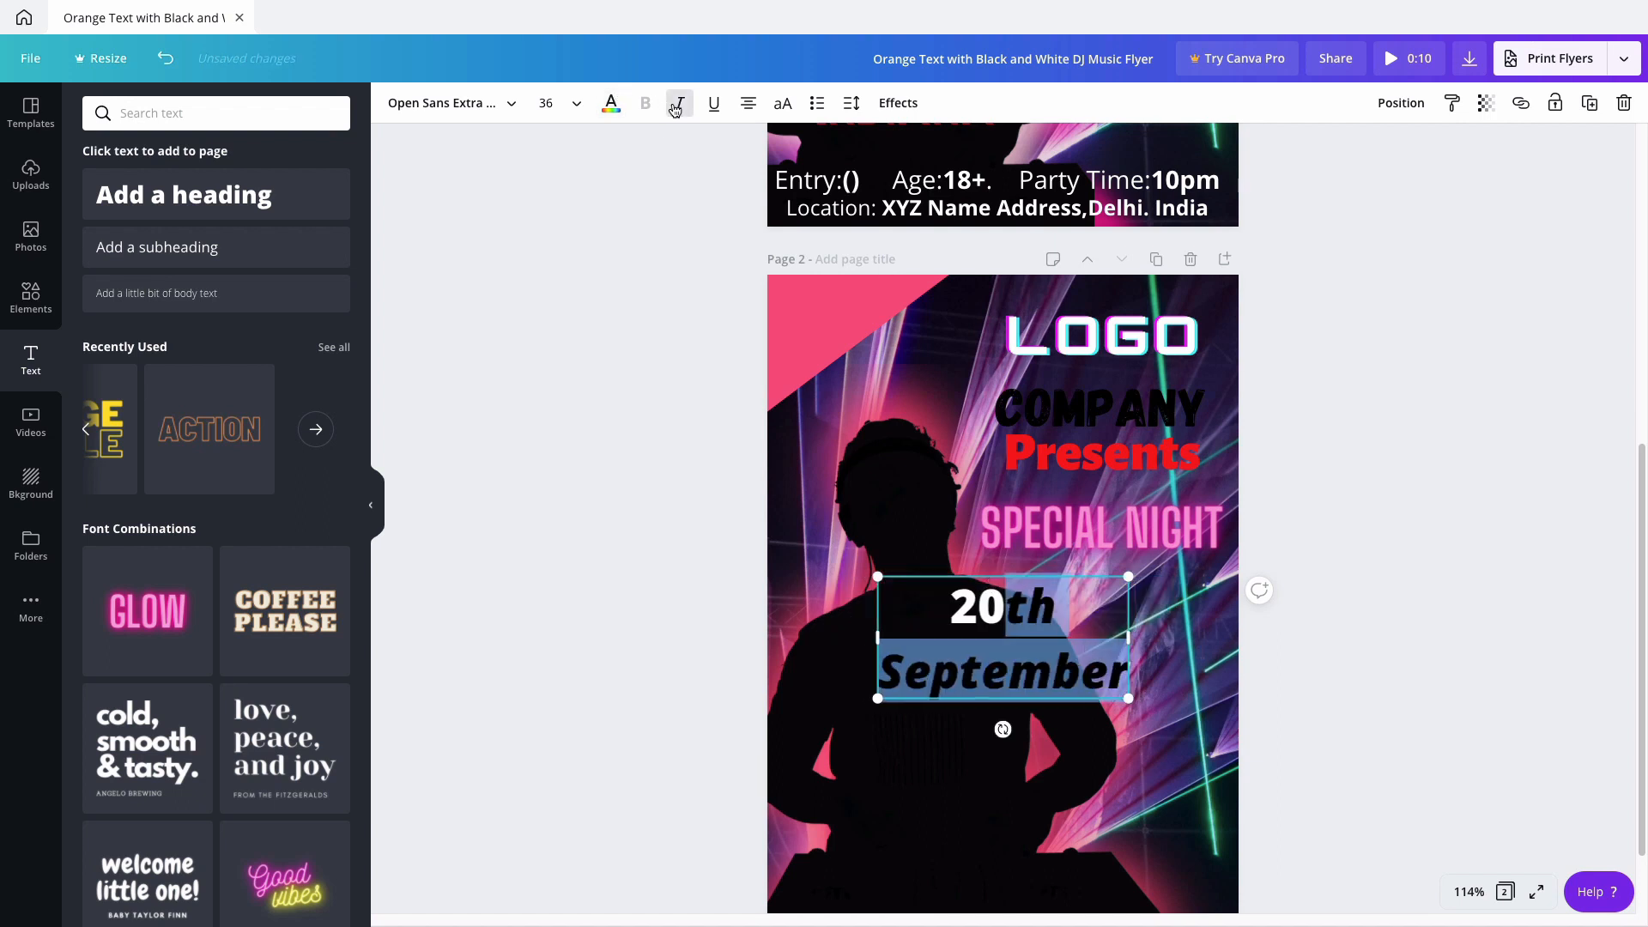
pyautogui.click(689, 589)
# Tighten the date heading's line height to 0.7 and widen its box so "September" fits on one line.
pyautogui.moveTo(940, 612); pyautogui.dragTo(1064, 688)
pyautogui.click(854, 107)
pyautogui.moveTo(970, 185); pyautogui.dragTo(959, 198)
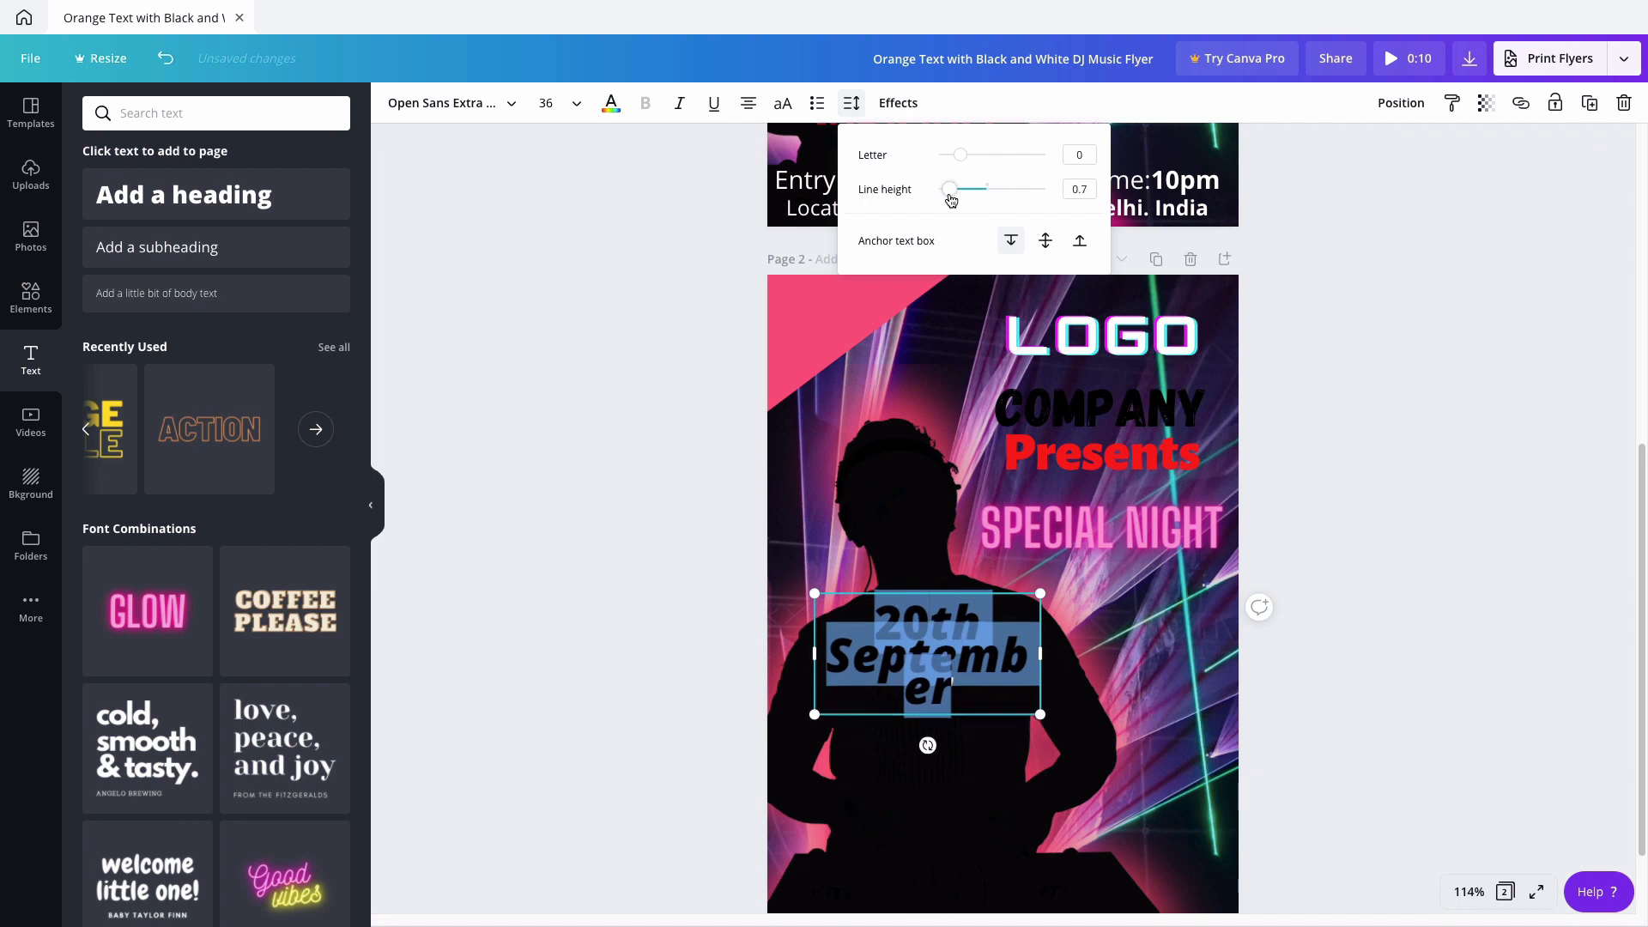
pyautogui.moveTo(1040, 654); pyautogui.dragTo(1095, 659)
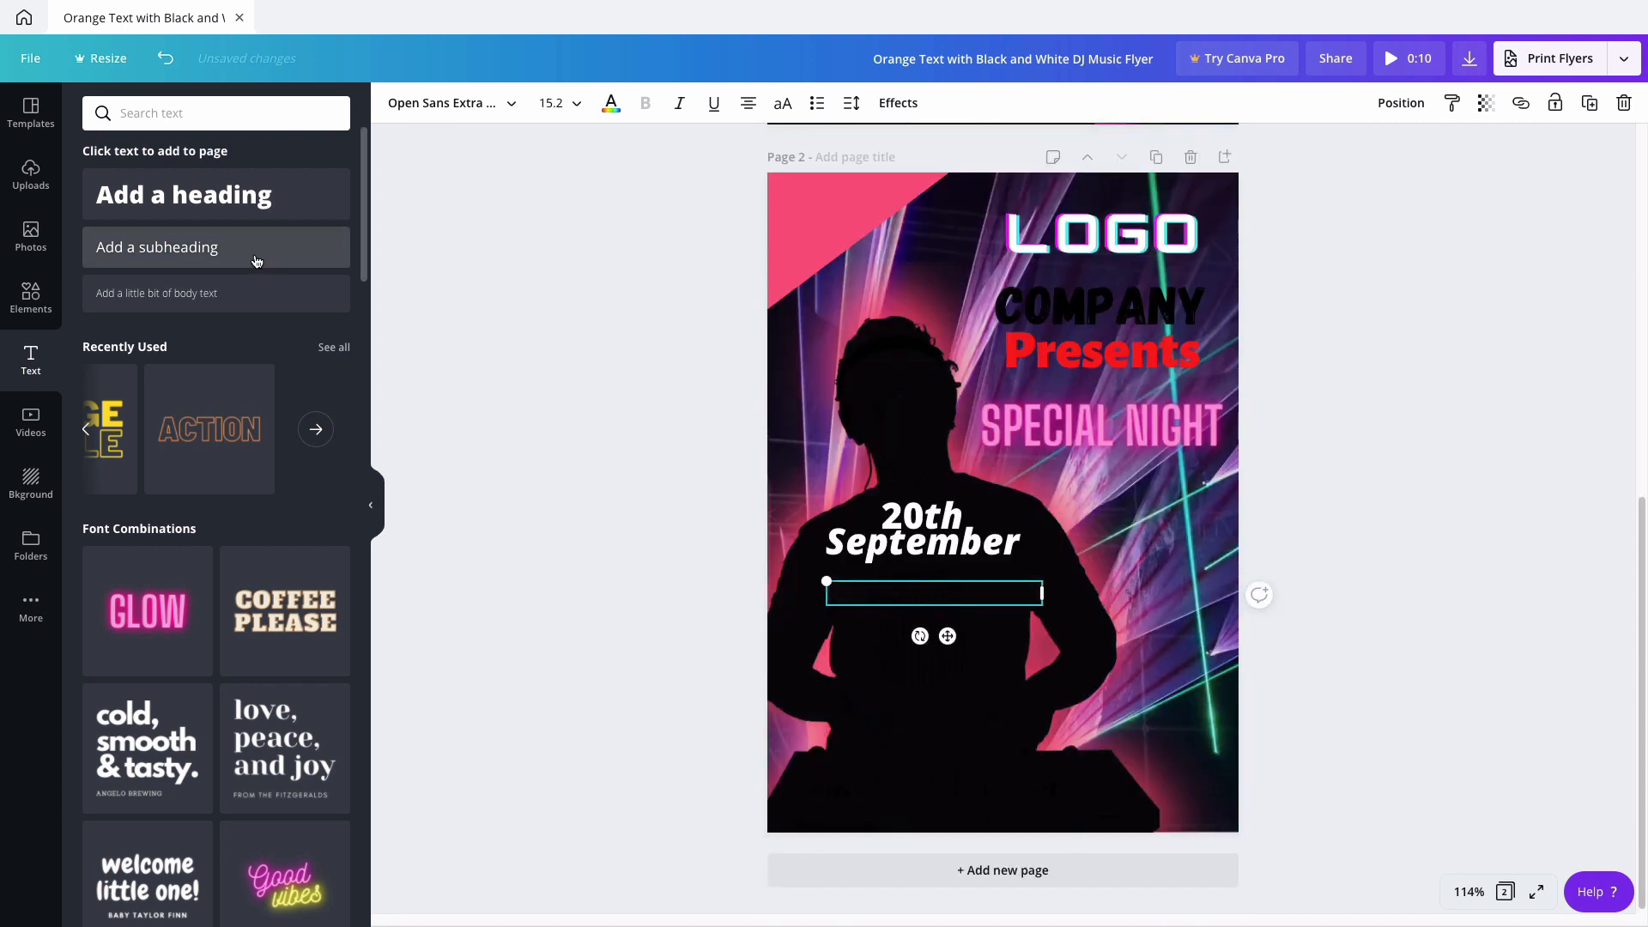
# Add a subheading reading "You never want to miss this Party", shrink it to size 13.9 and place it below the date.
pyautogui.click(256, 261)
pyautogui.click(933, 639)
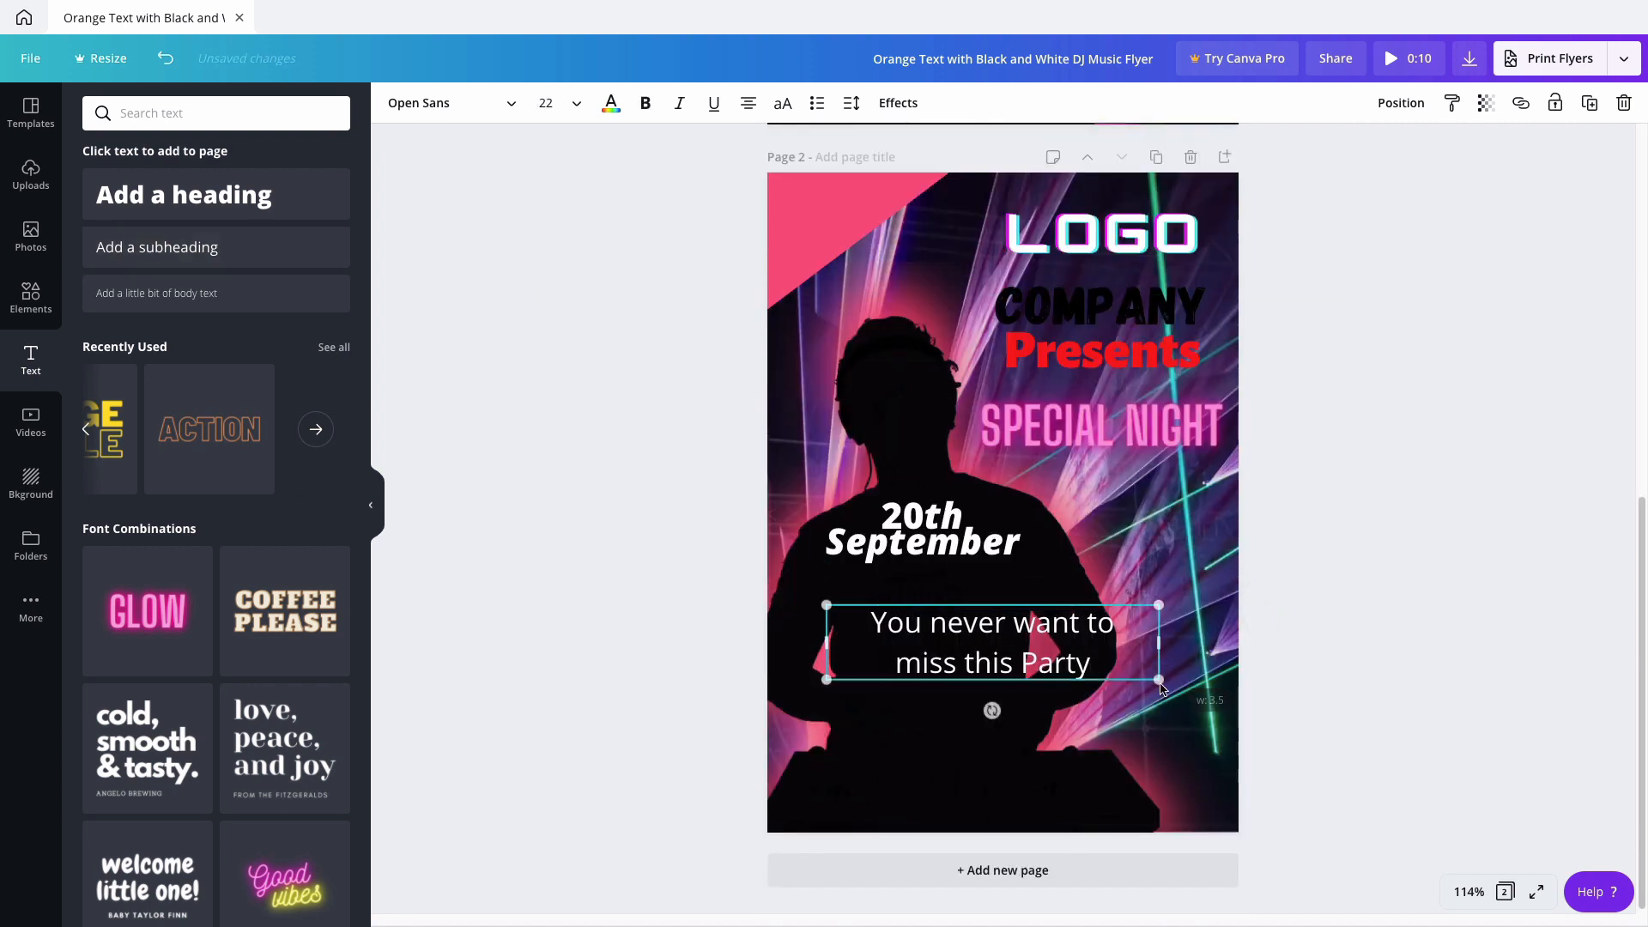
pyautogui.click(964, 681)
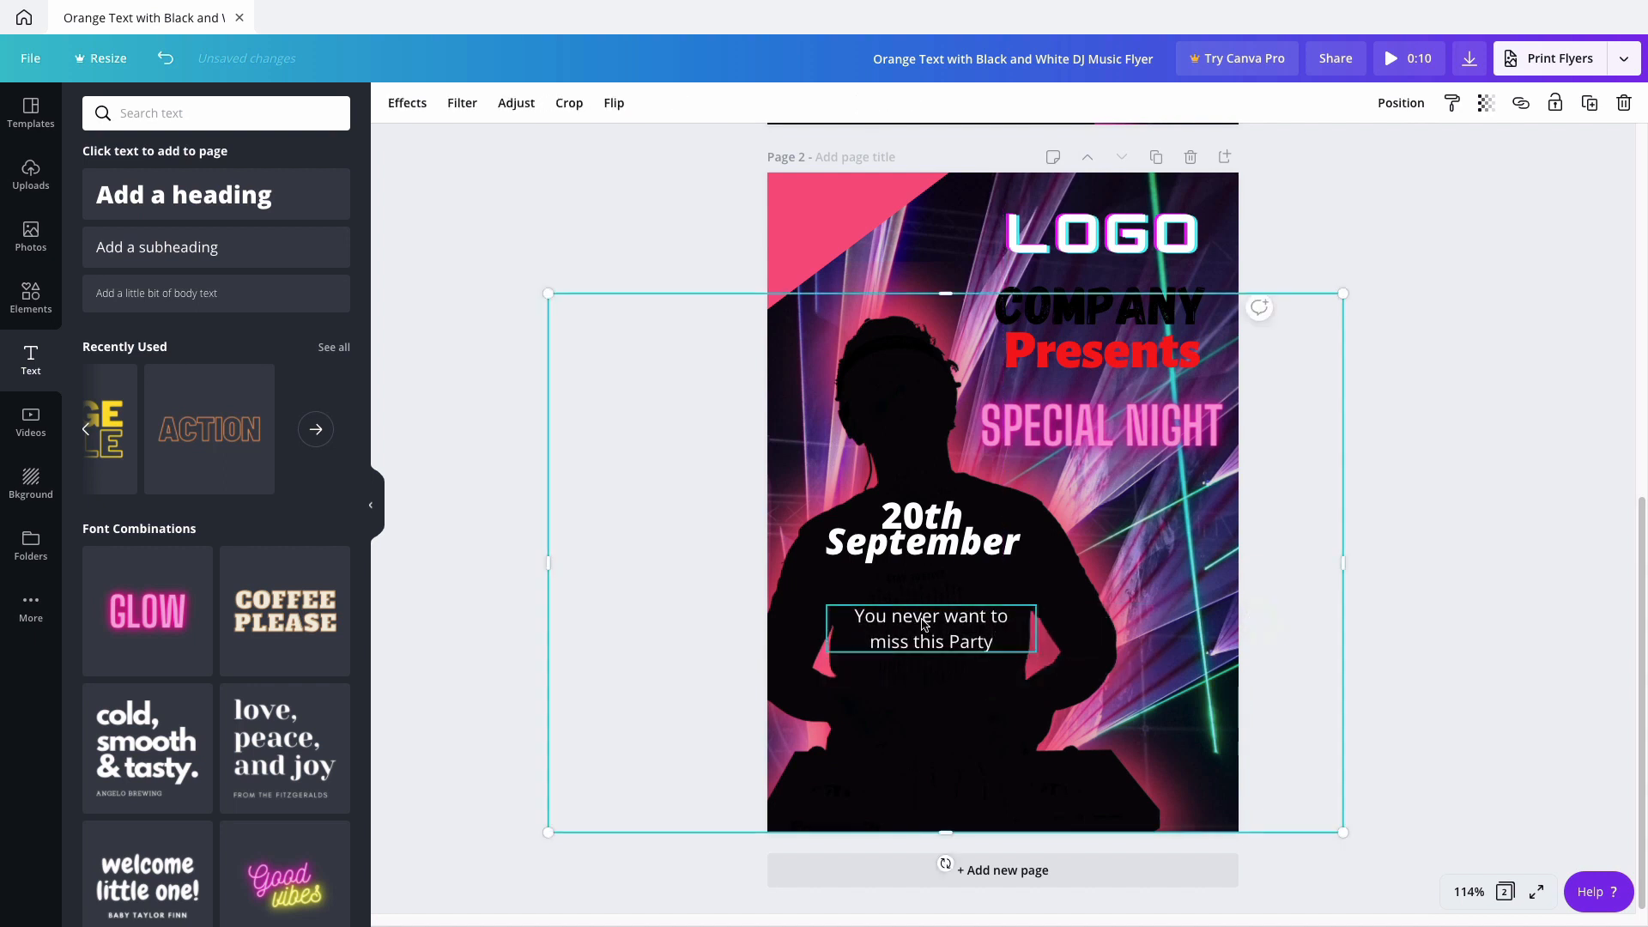
pyautogui.moveTo(923, 623); pyautogui.dragTo(925, 587)
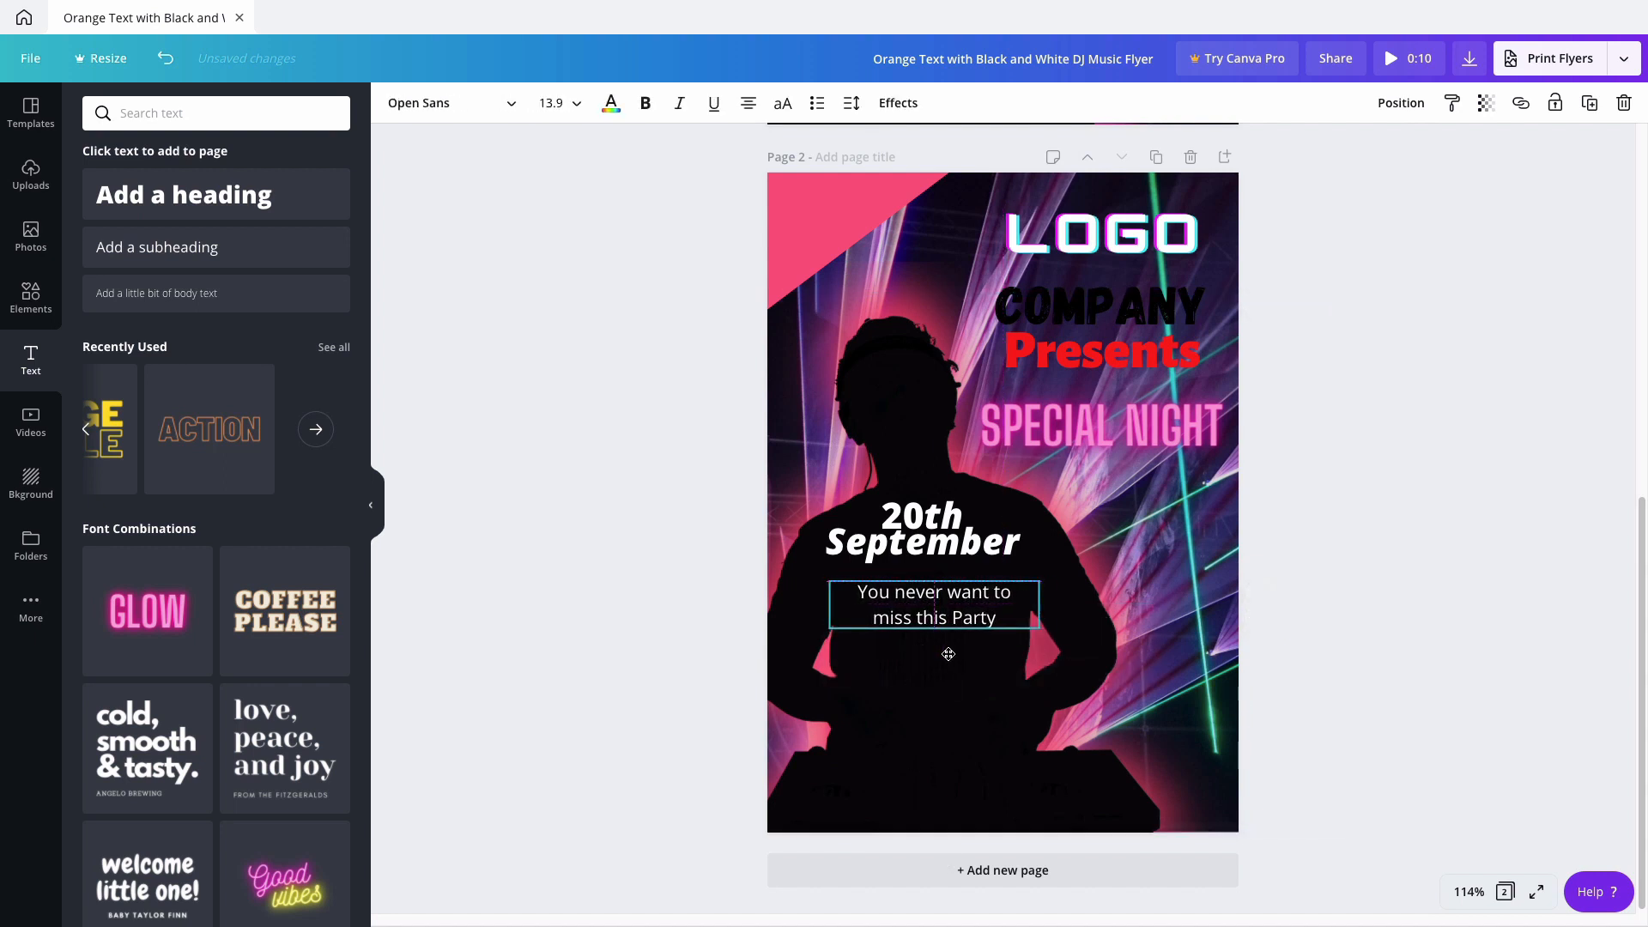
# Add the uploaded red DJ Indiana logo to page 2, shrink it and place it below the "You never want to miss this Party" text.
pyautogui.scroll(6, 948, 655)
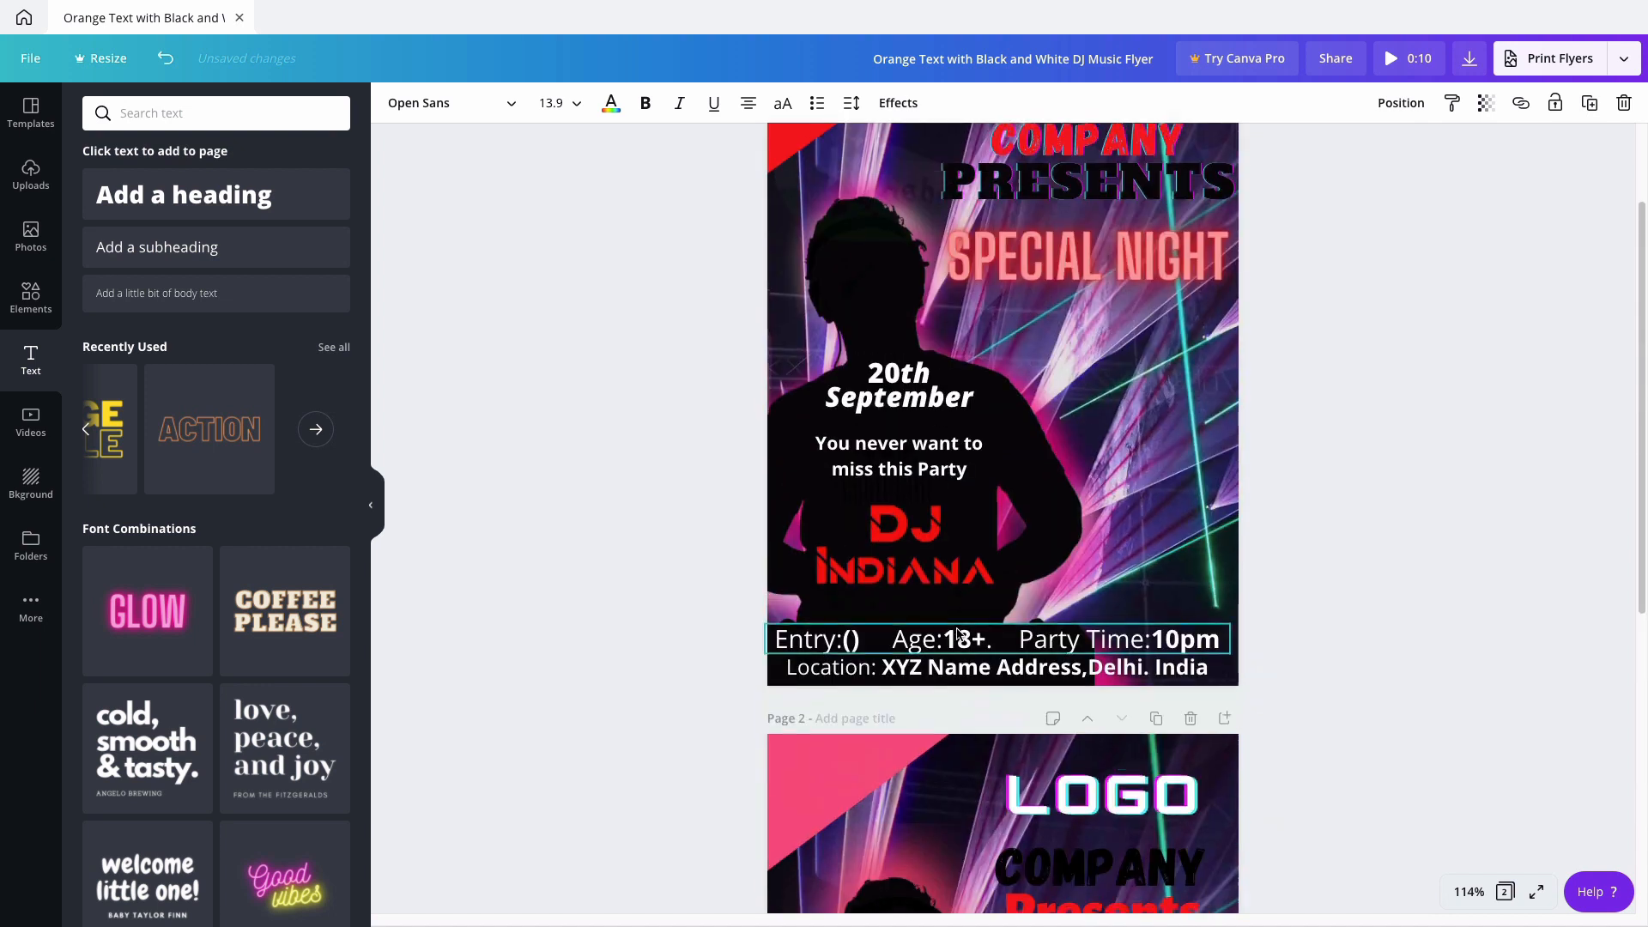
pyautogui.click(27, 177)
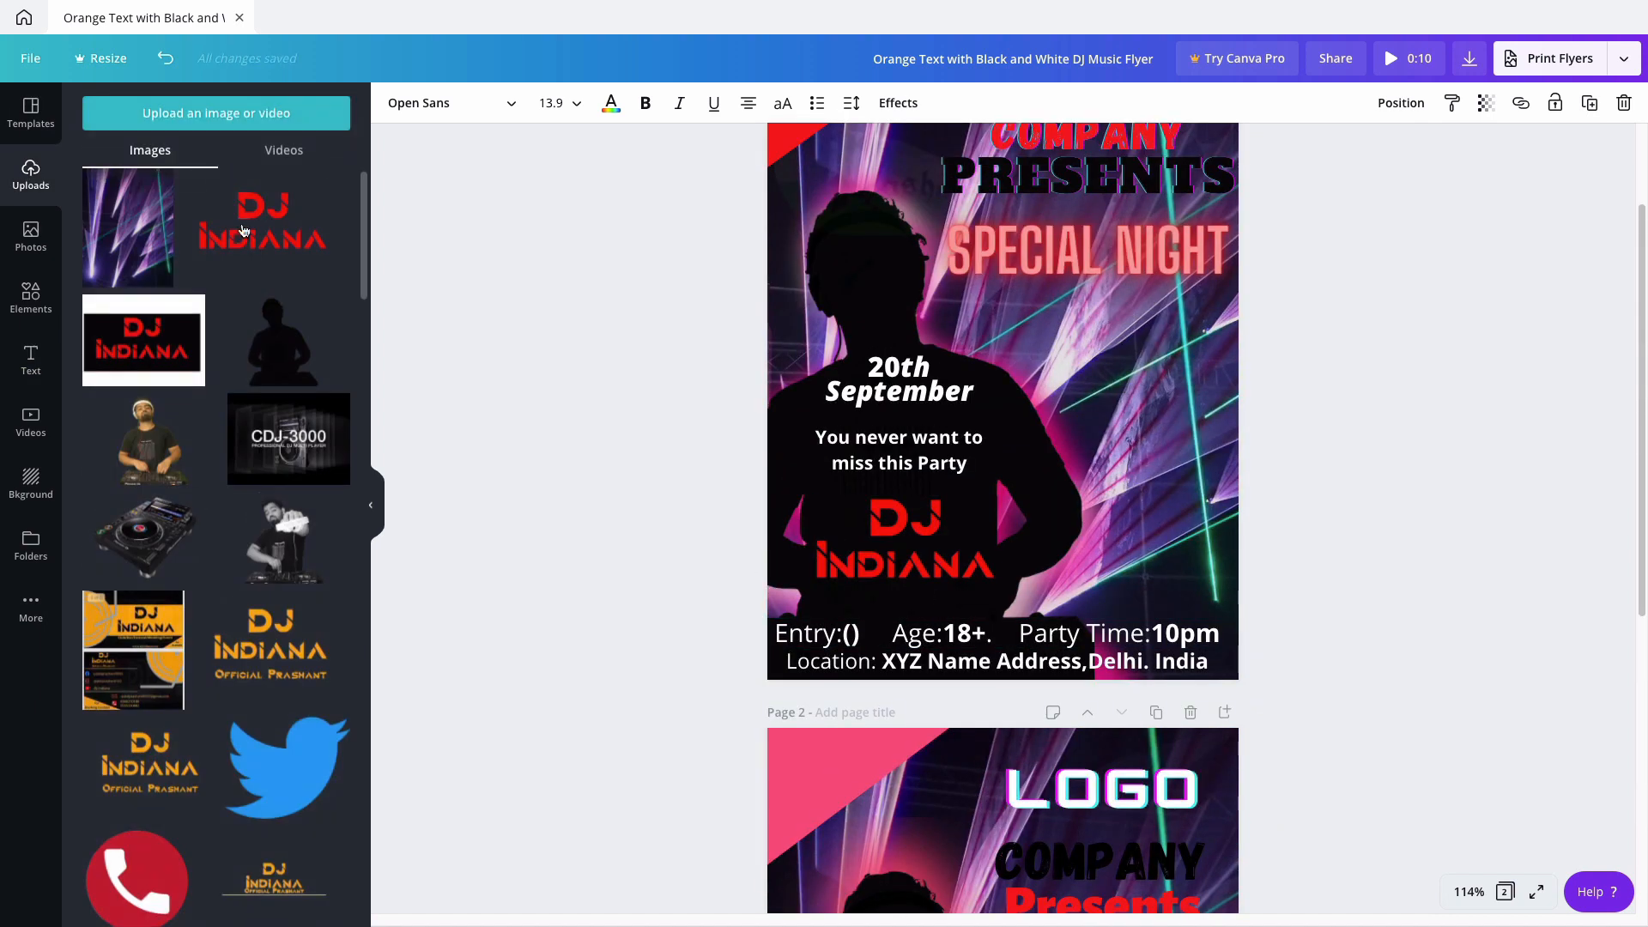
pyautogui.scroll(-4, 824, 483)
pyautogui.click(825, 600)
pyautogui.click(262, 257)
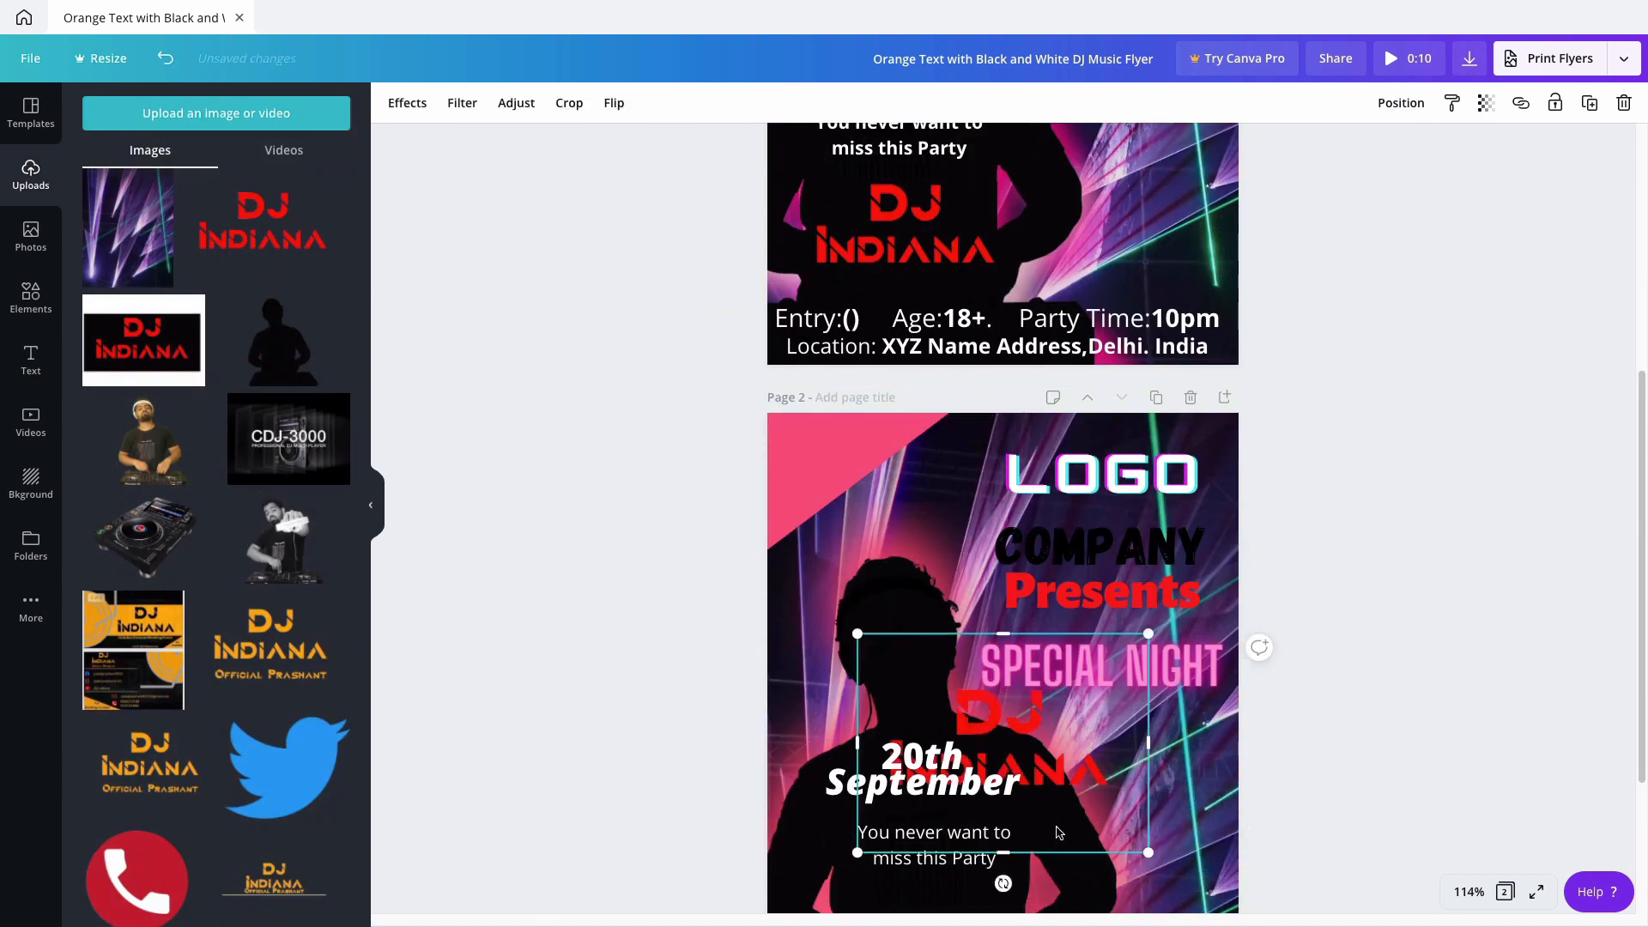
pyautogui.moveTo(978, 742); pyautogui.dragTo(915, 751)
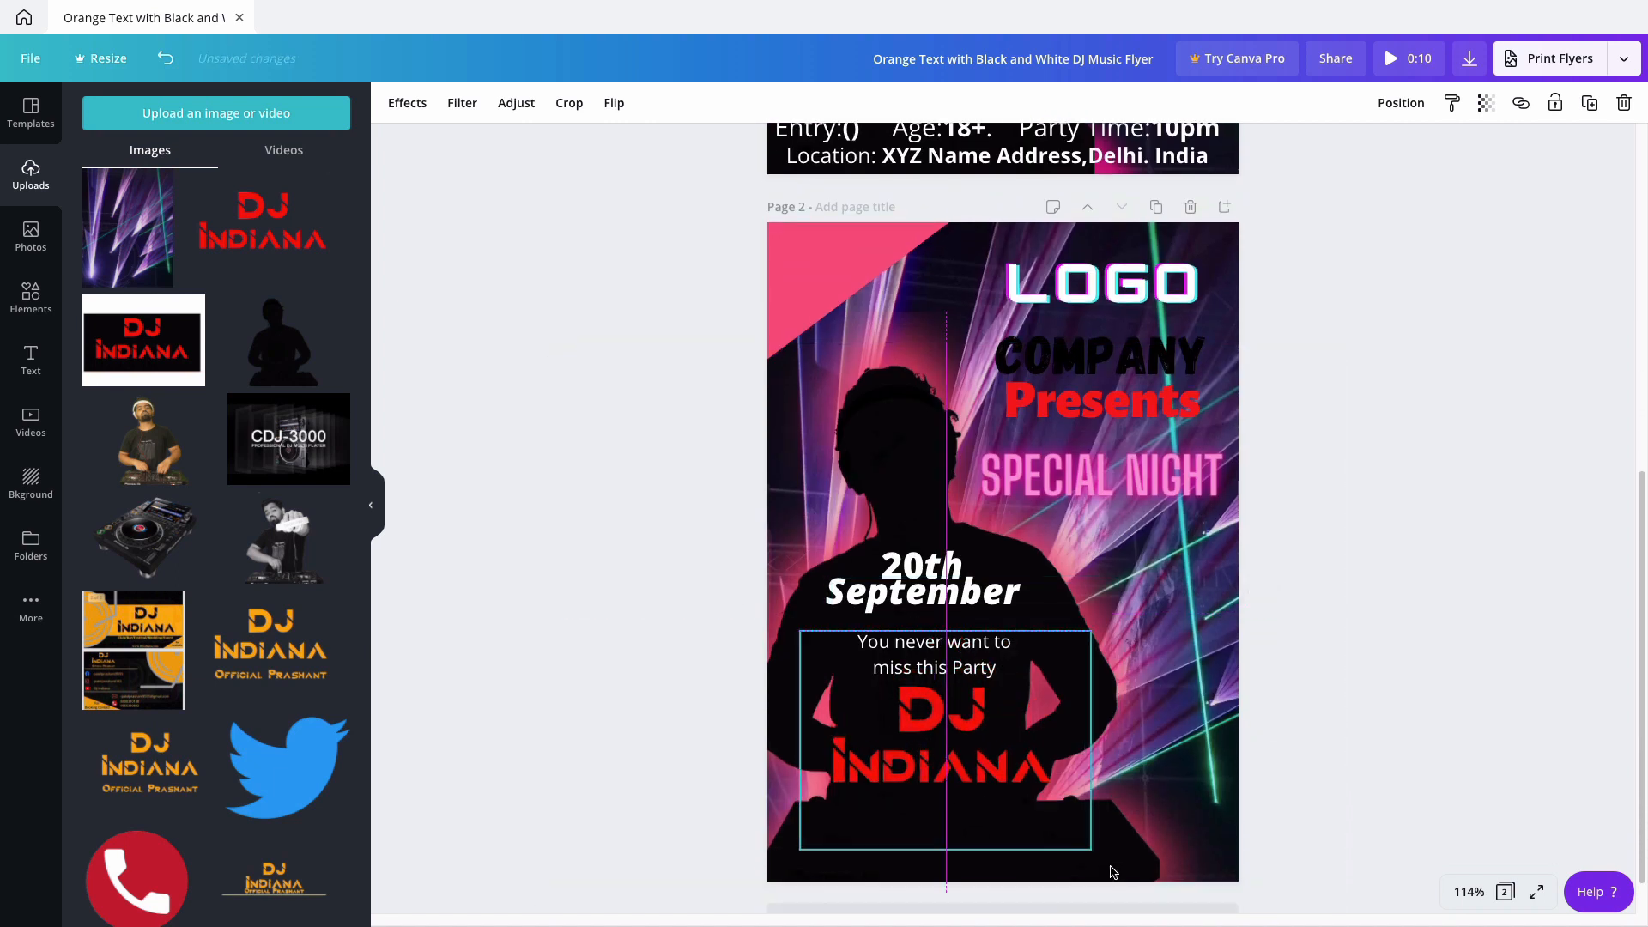
pyautogui.moveTo(1089, 845); pyautogui.dragTo(1047, 817)
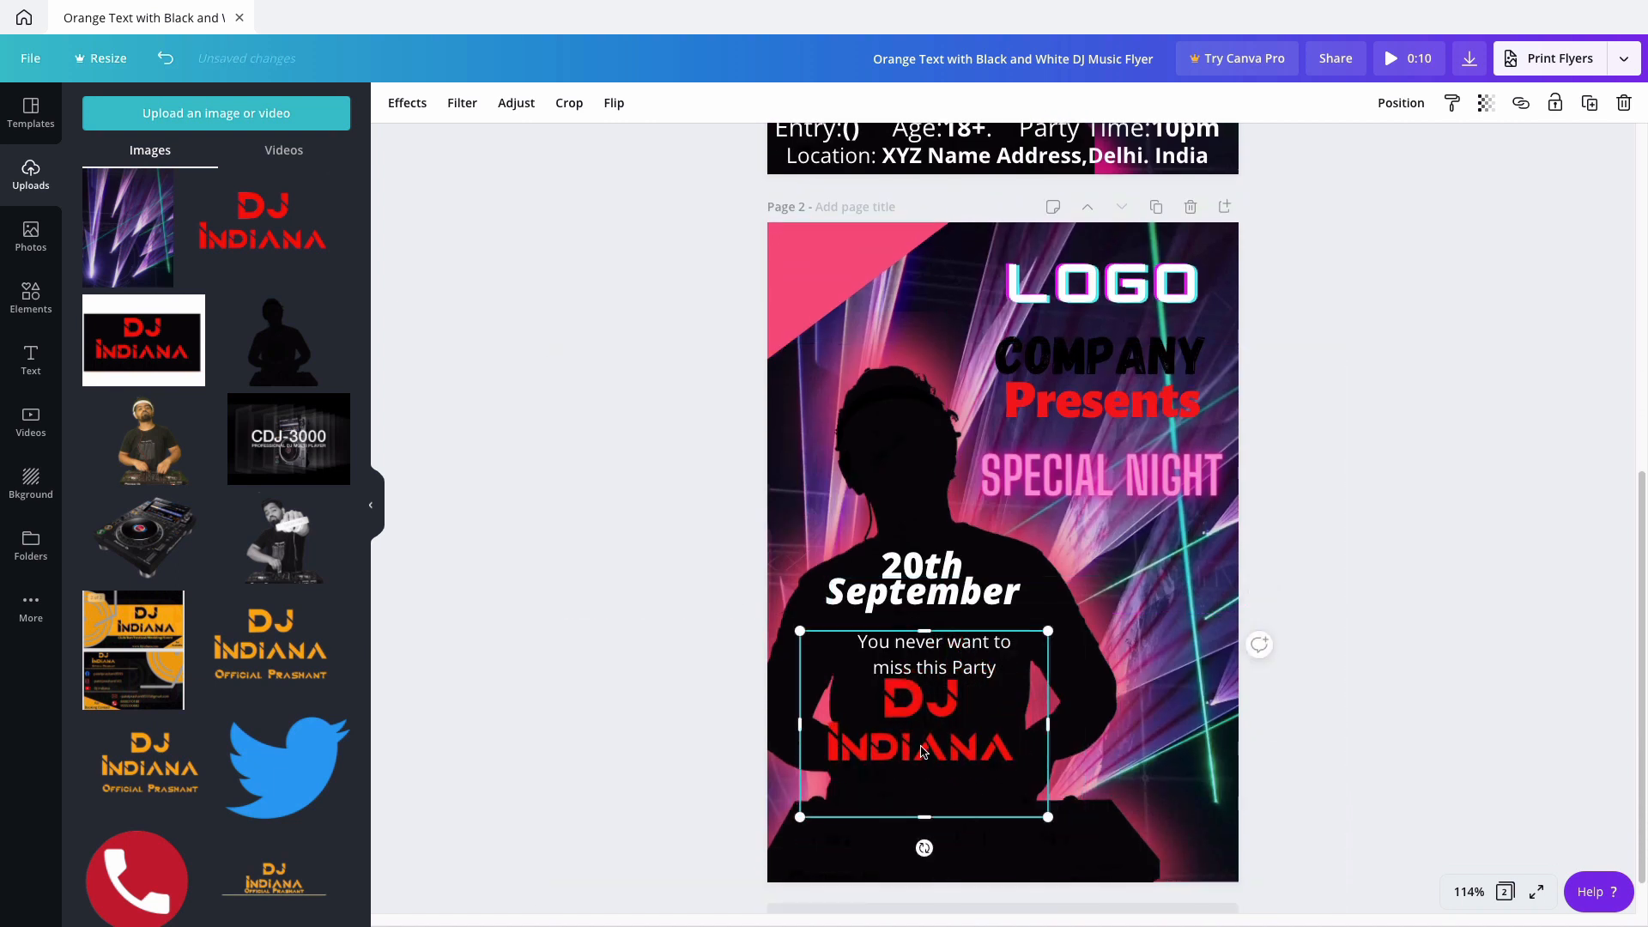
pyautogui.moveTo(920, 739); pyautogui.dragTo(932, 763)
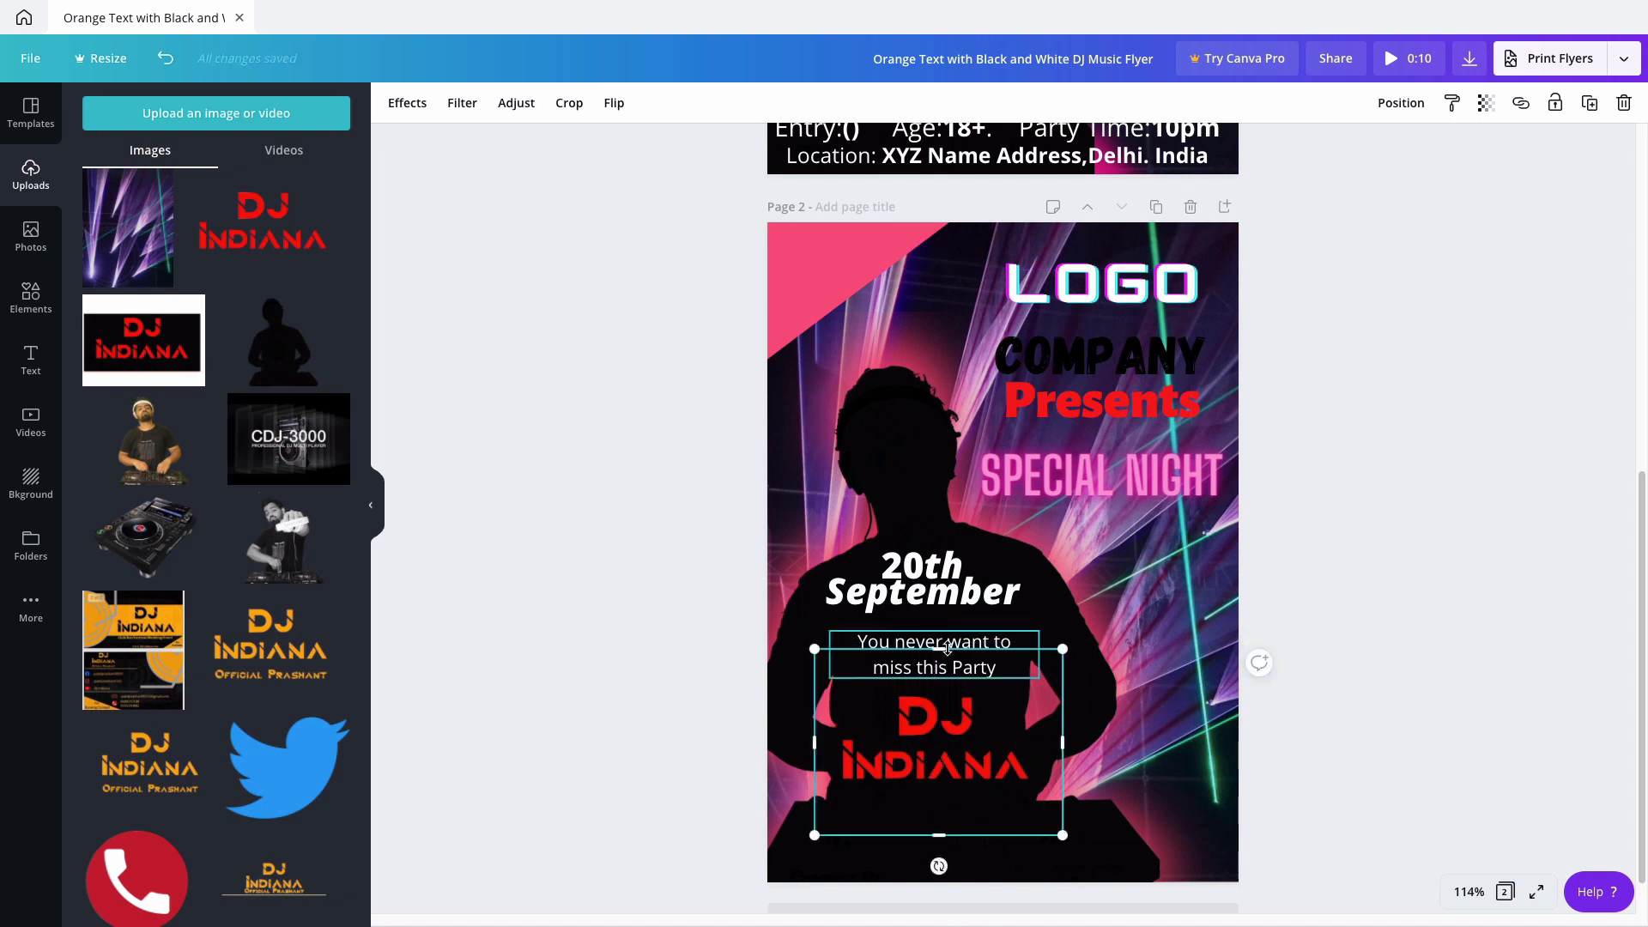
# Copy page 1's entry details line, then add a subheading near the bottom of page 2 and widen it across the page.
pyautogui.scroll(5, 947, 648)
pyautogui.doubleClick(970, 464)
pyautogui.hotkey('ctrl', 'c')
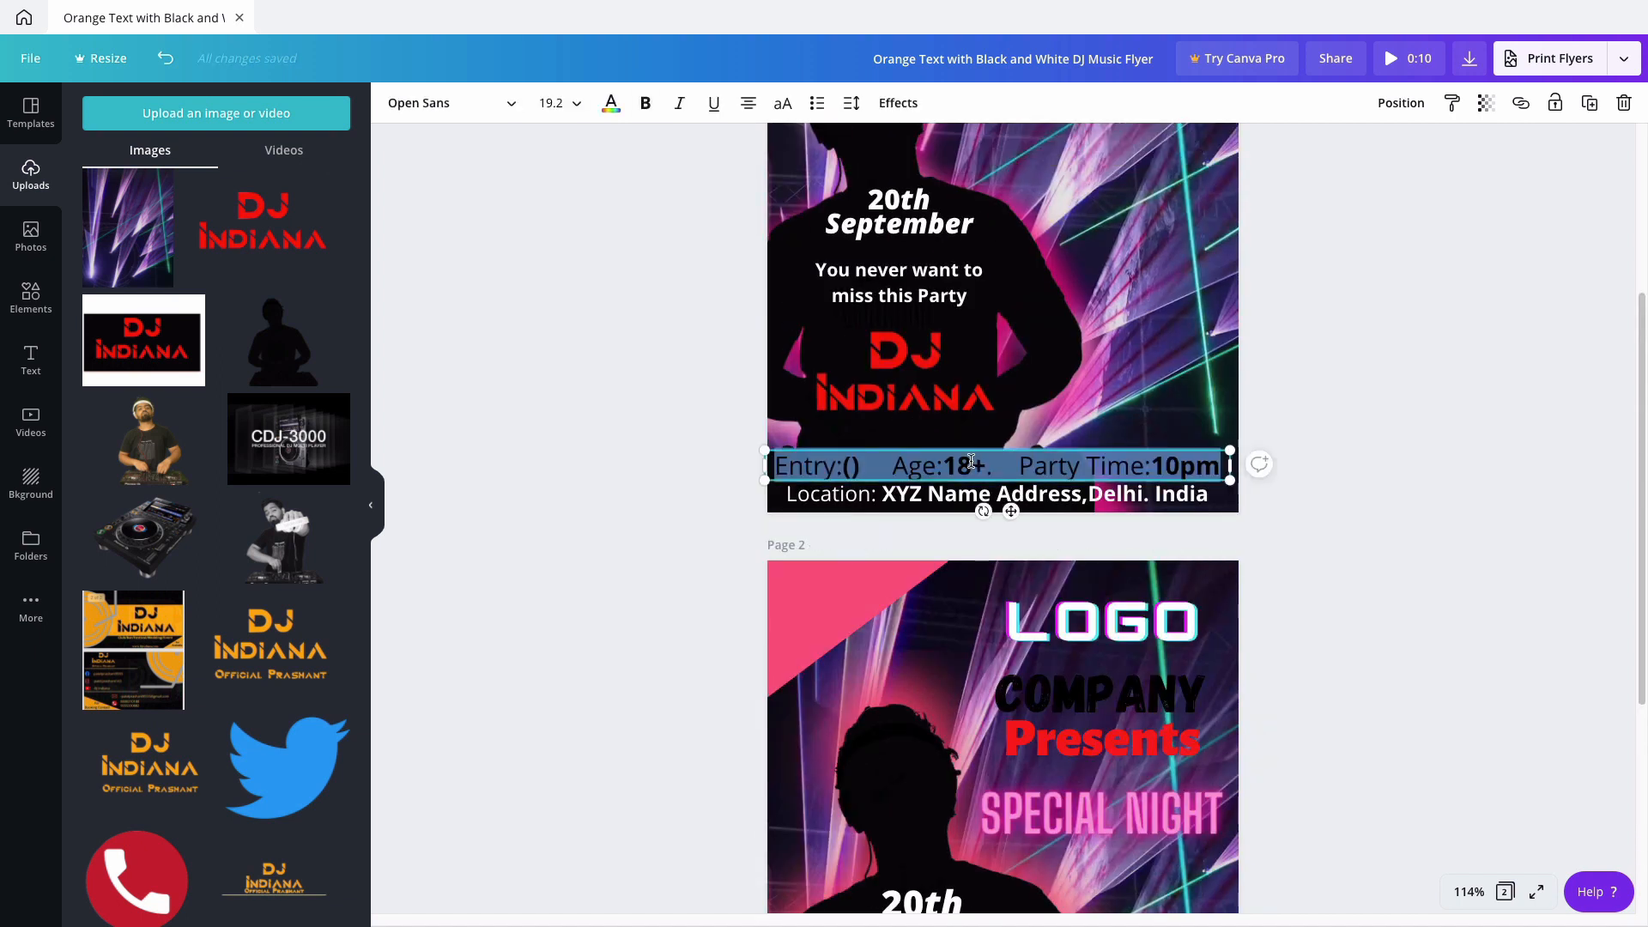
pyautogui.scroll(-5, 971, 464)
pyautogui.click(31, 361)
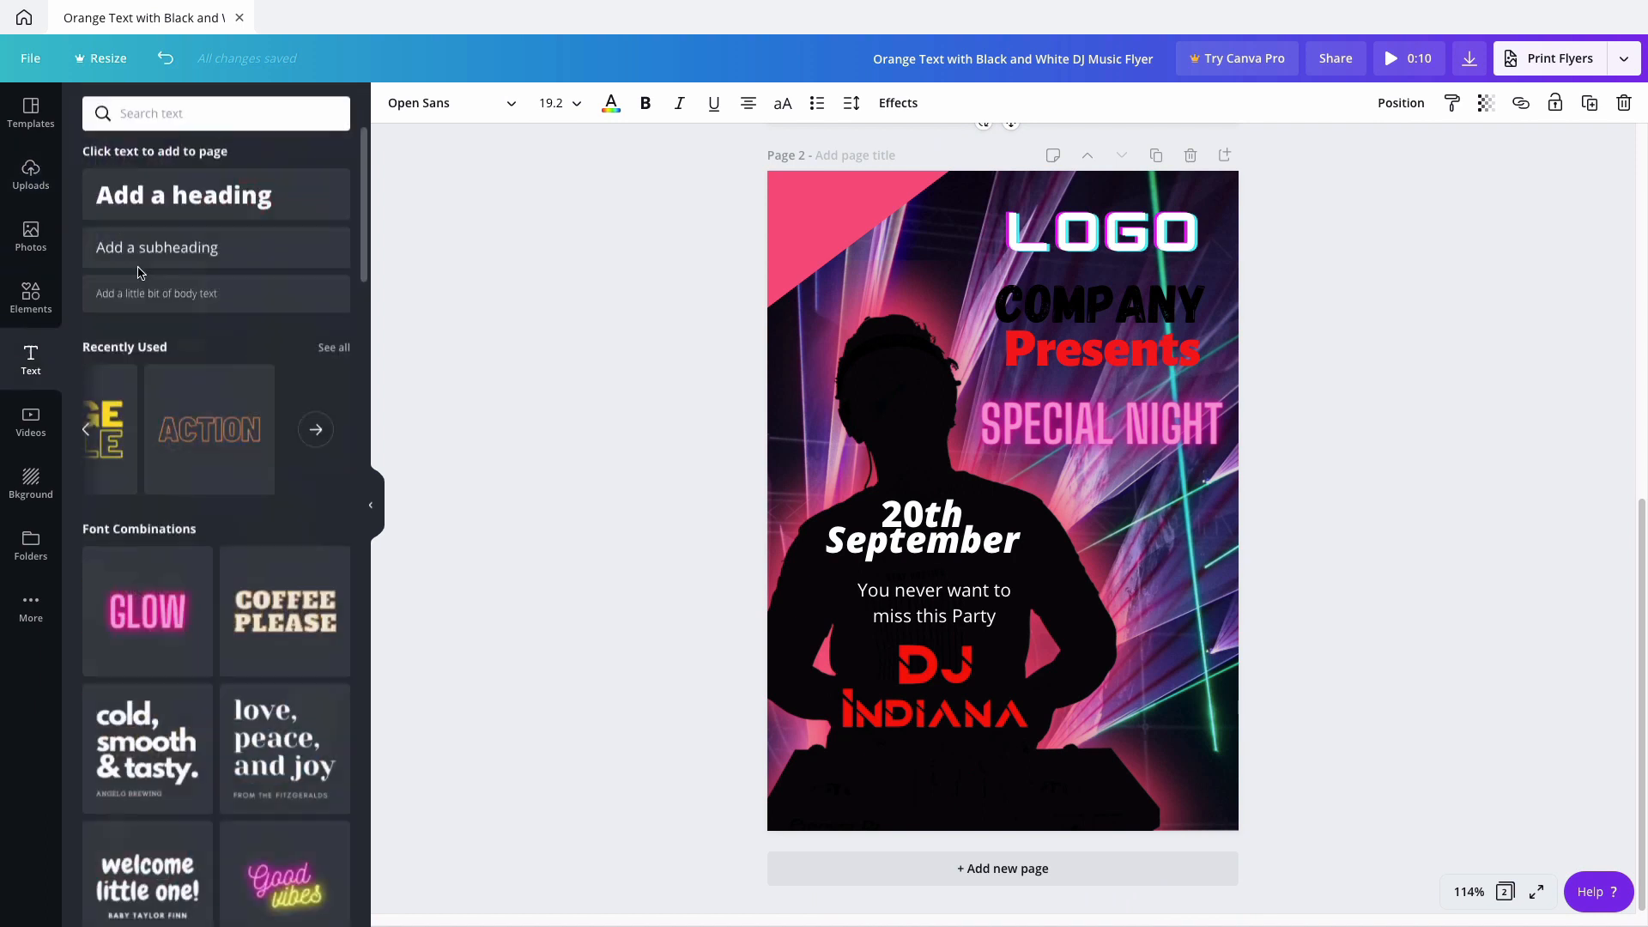
pyautogui.click(146, 247)
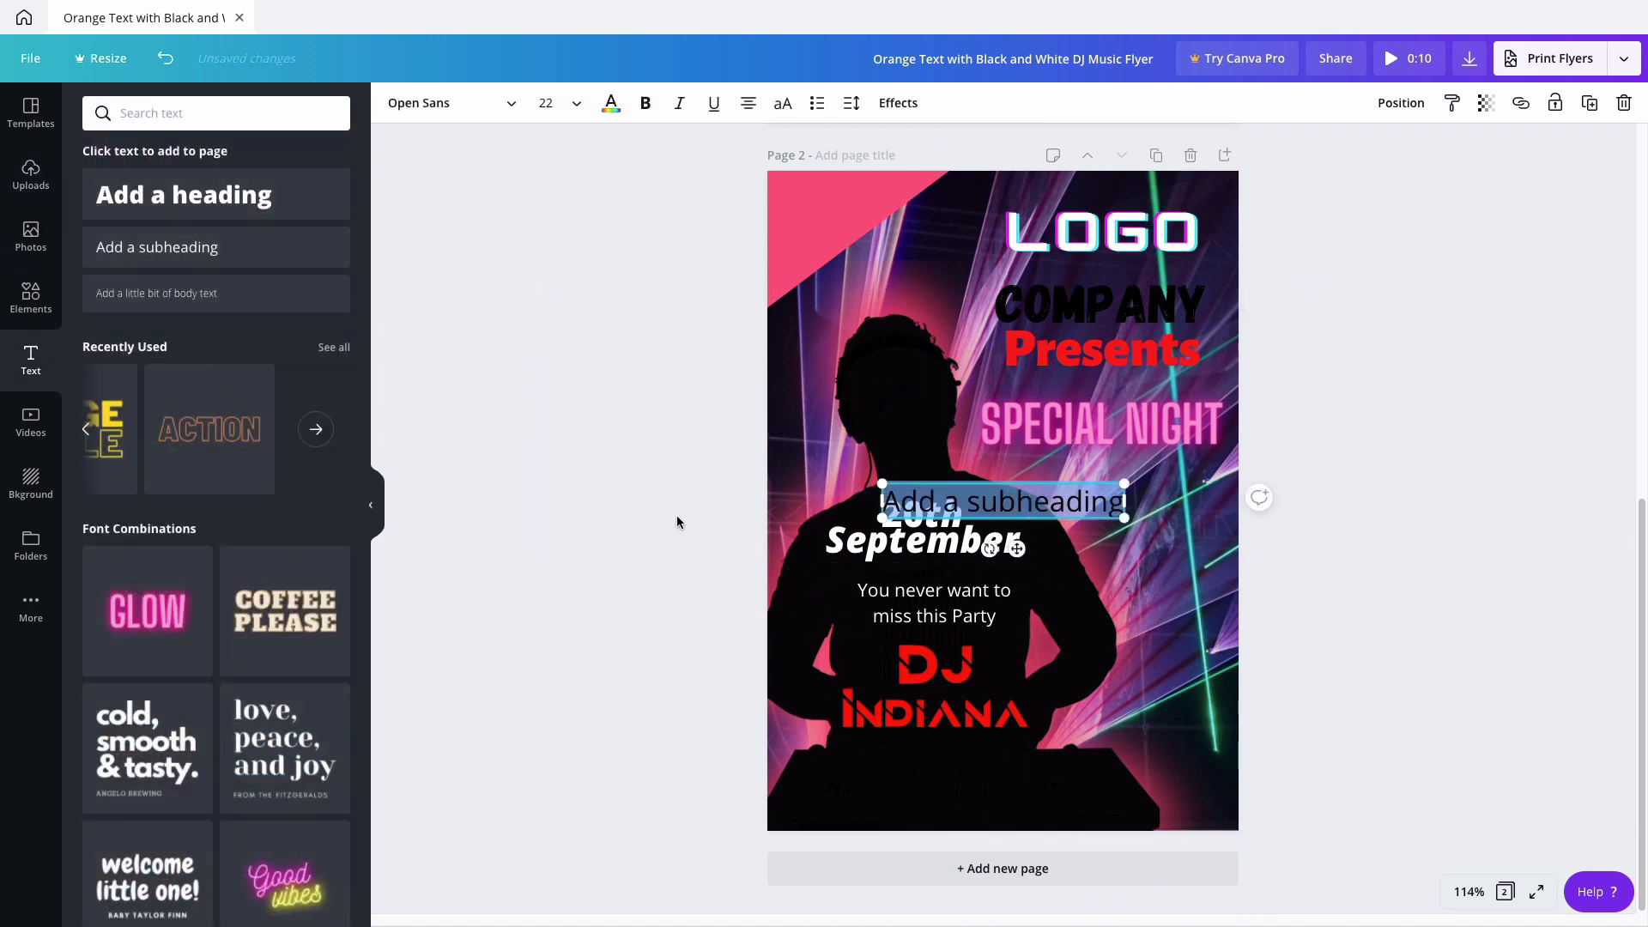
pyautogui.moveTo(1122, 506); pyautogui.dragTo(1113, 779)
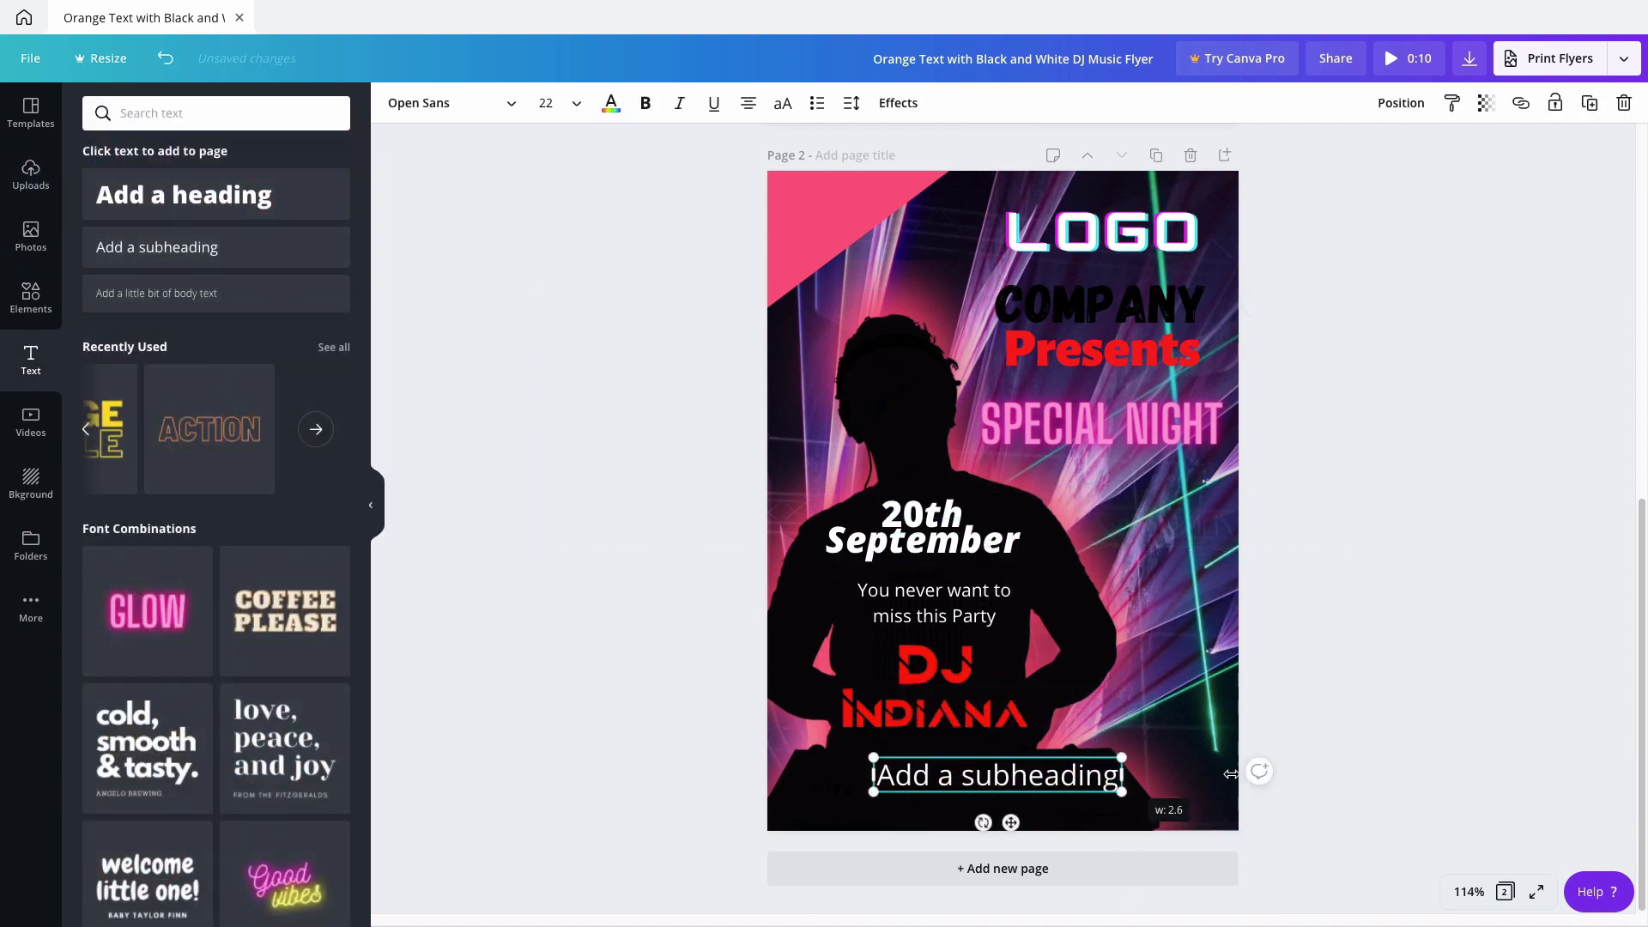
pyautogui.moveTo(1230, 775); pyautogui.dragTo(1231, 774)
pyautogui.moveTo(872, 775); pyautogui.dragTo(743, 775)
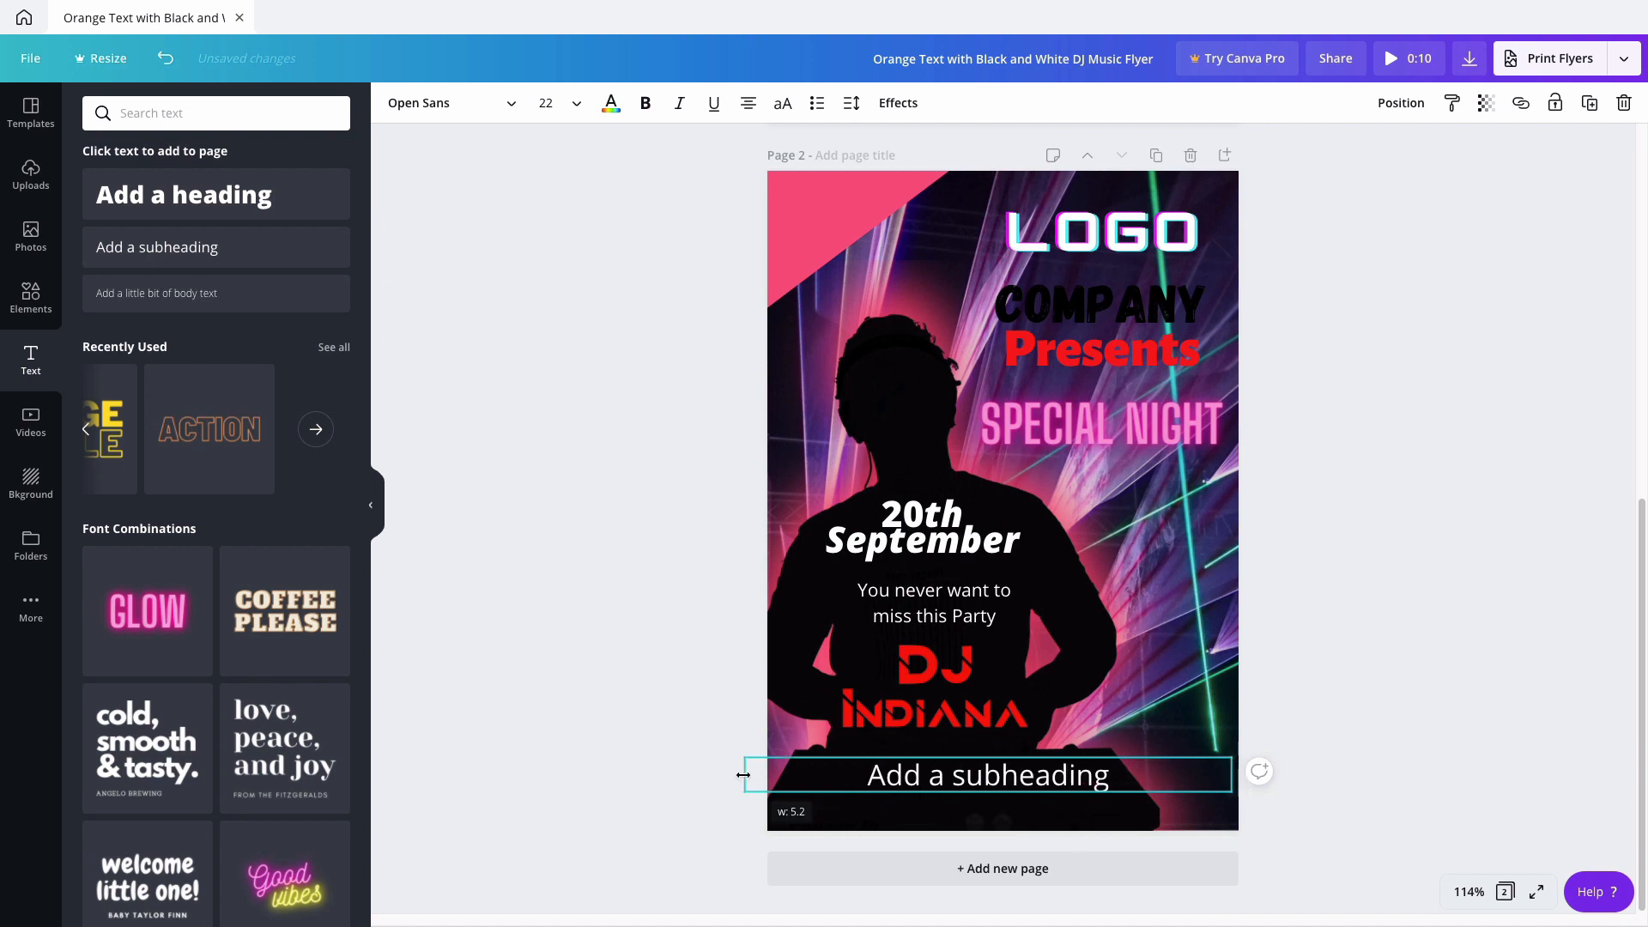
# Replace the subheading with the copied "Entry:() Age:18+. Party Time:10pm" text and shrink it to size 19.6 on one line.
pyautogui.tripleClick(887, 777)
pyautogui.hotkey('ctrl', 'v')
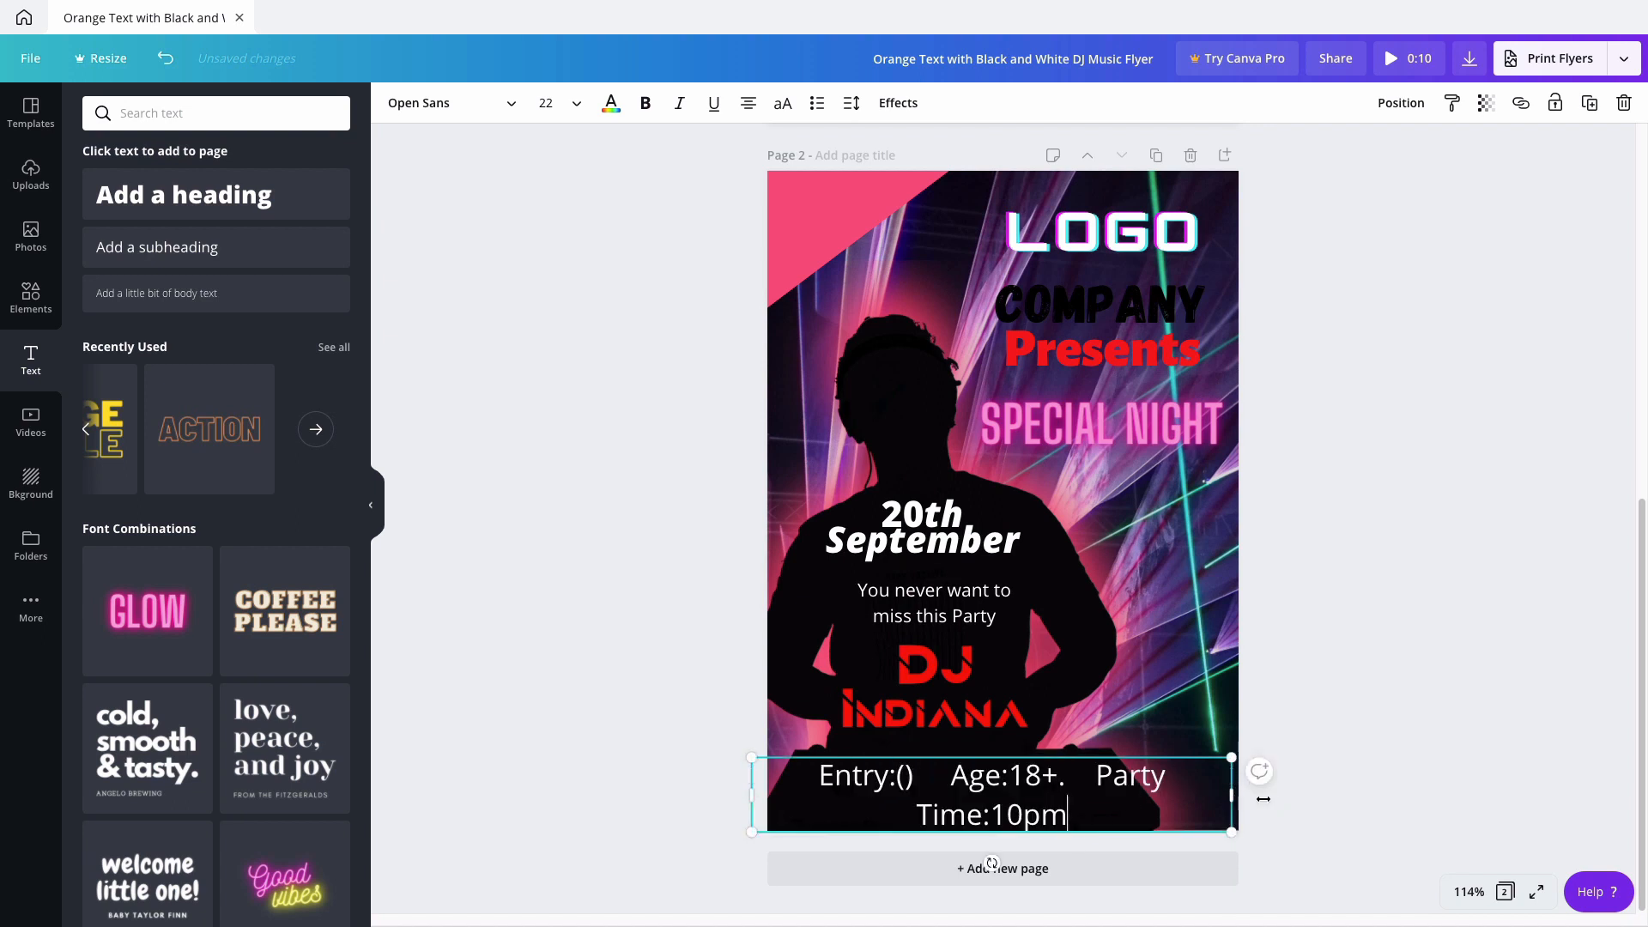
pyautogui.moveTo(1262, 799)
pyautogui.mouseDown()
pyautogui.moveTo(1317, 790)
pyautogui.moveTo(1257, 790)
pyautogui.mouseUp()
pyautogui.click(615, 808)
pyautogui.moveTo(958, 772); pyautogui.dragTo(963, 784)
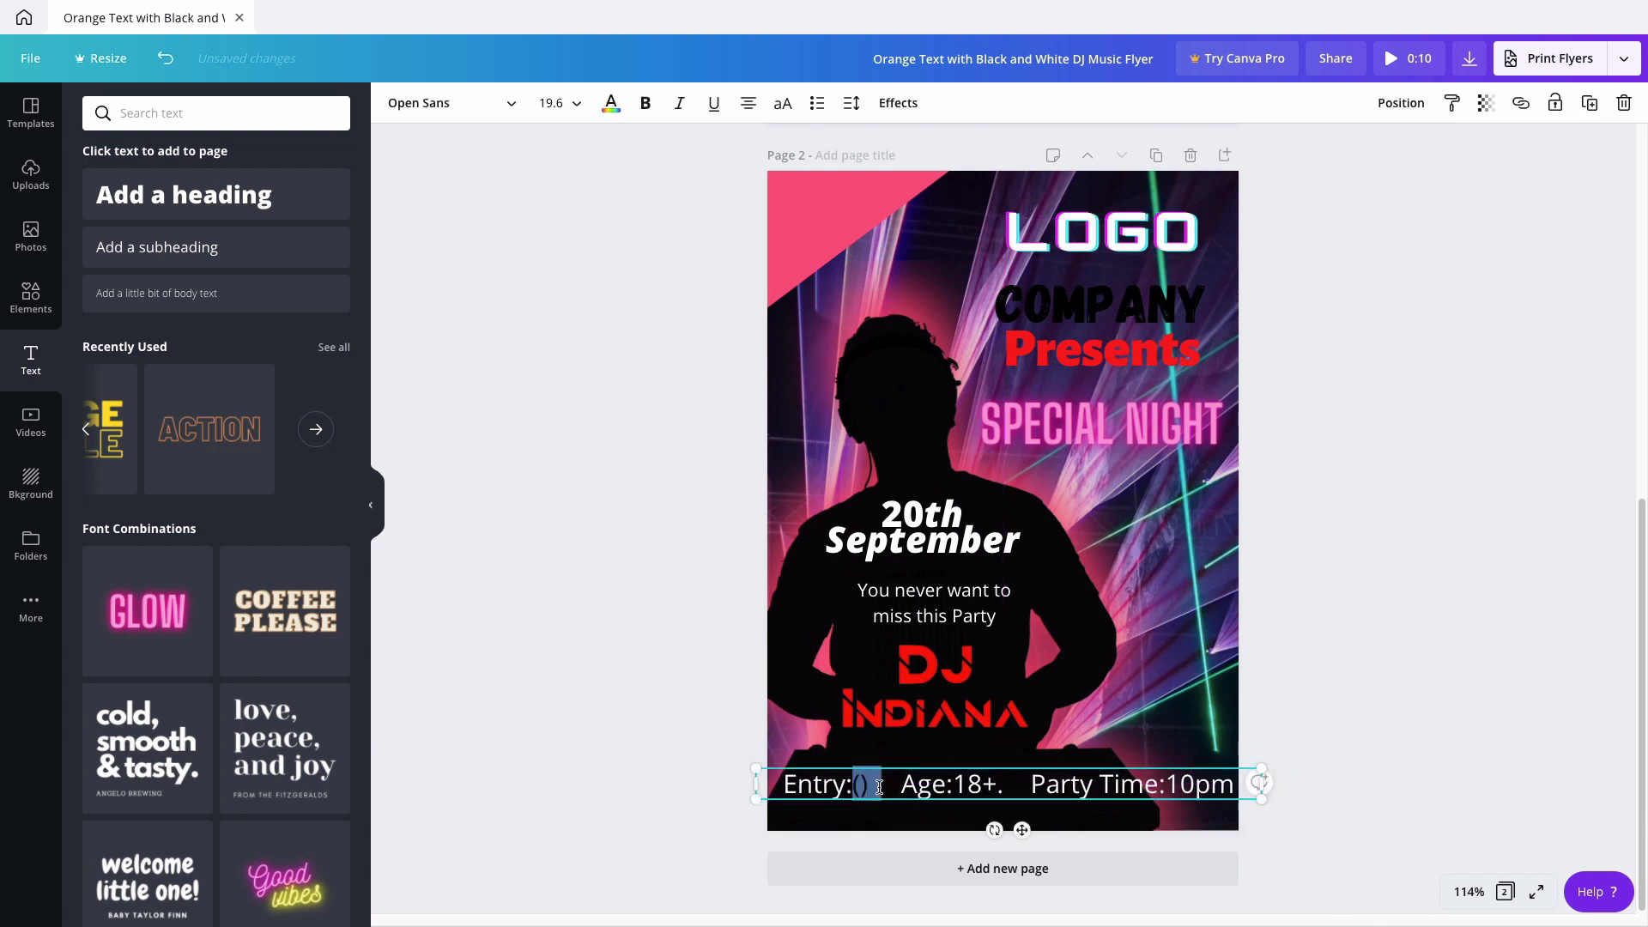
# Make "()", "18+." and "10pm" bold in page 2's entry details line.
pyautogui.hotkey('ctrl', 'b')
pyautogui.moveTo(955, 784); pyautogui.dragTo(1011, 783)
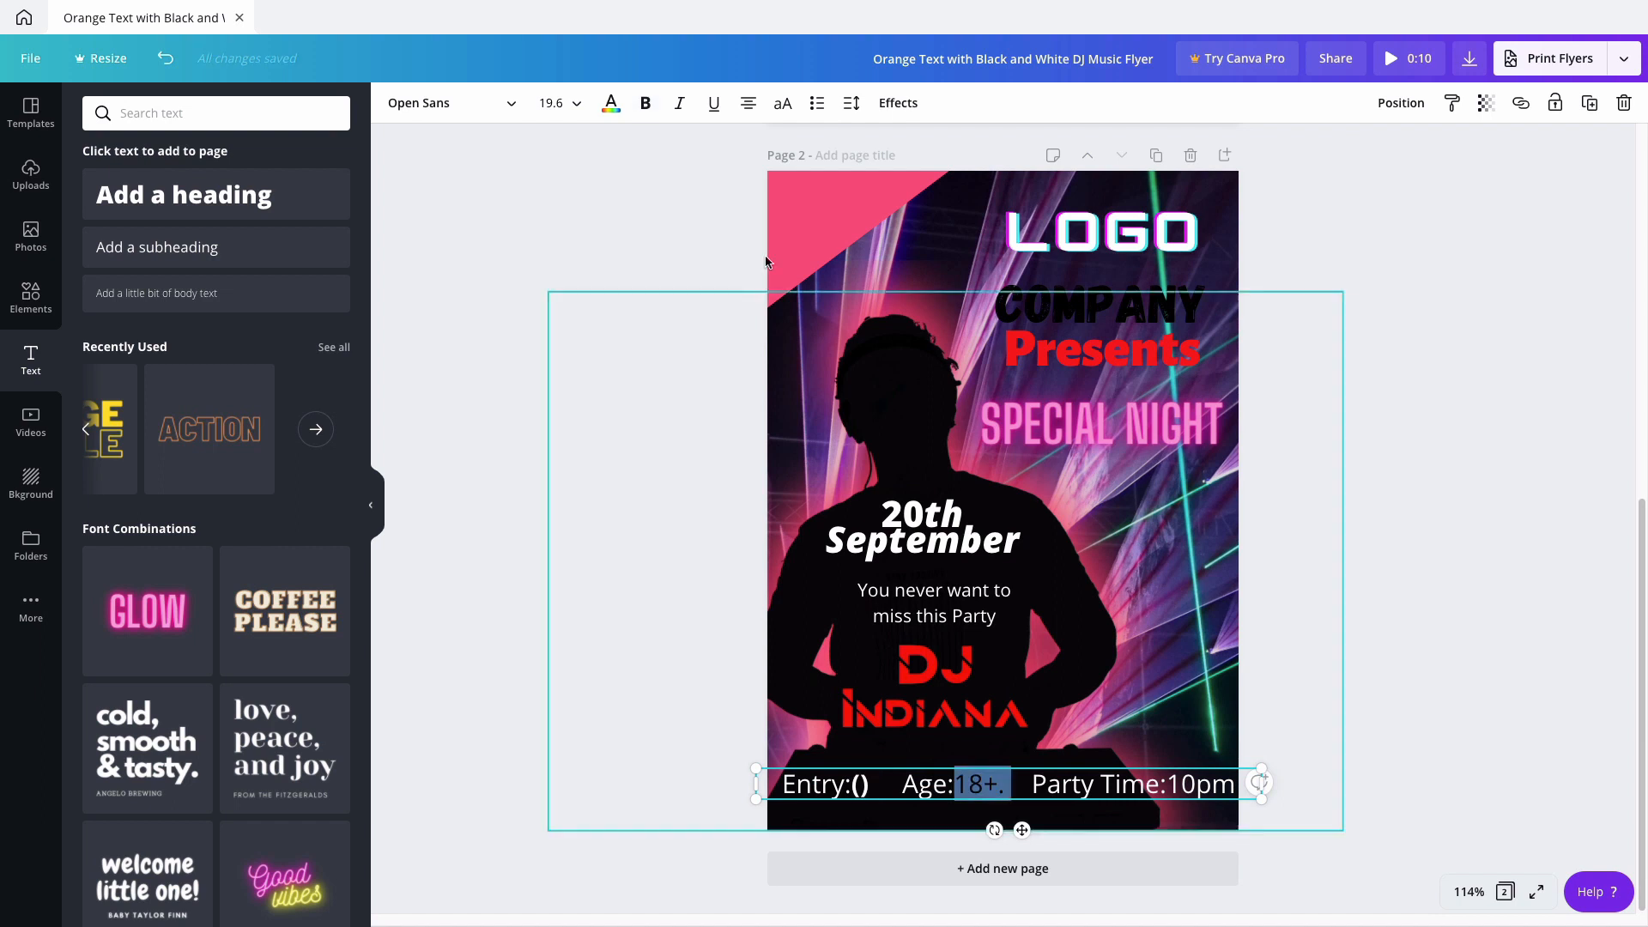
pyautogui.hotkey('ctrl', 'b')
pyautogui.doubleClick(1196, 782)
pyautogui.moveTo(431, 25)
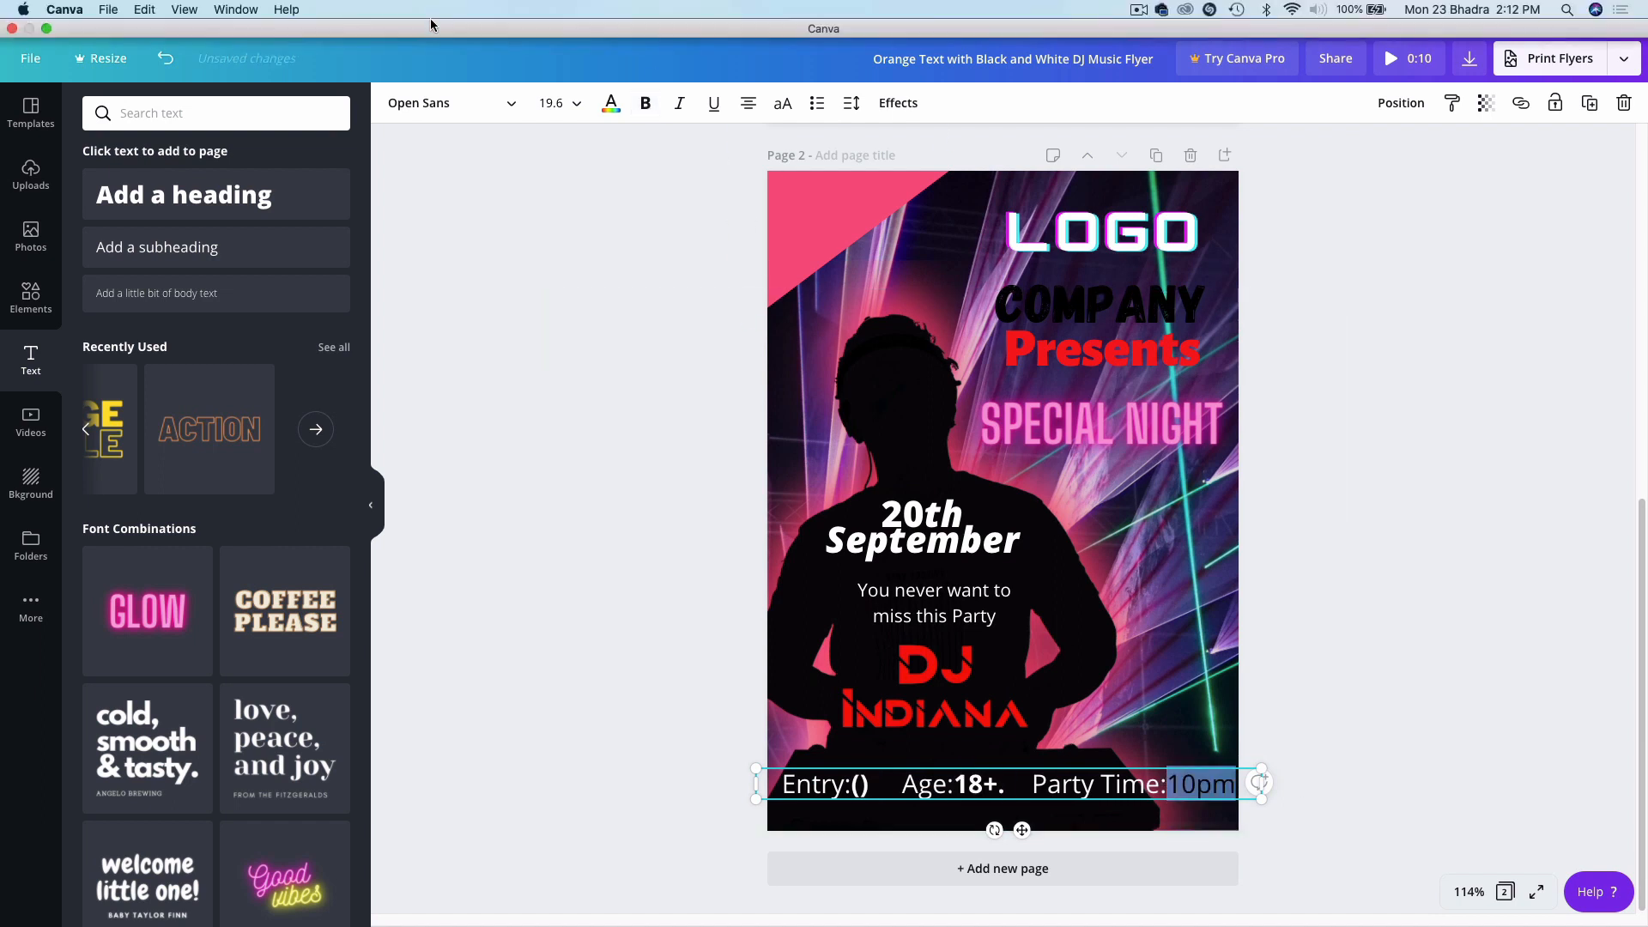
pyautogui.click(646, 105)
pyautogui.press('Escape')
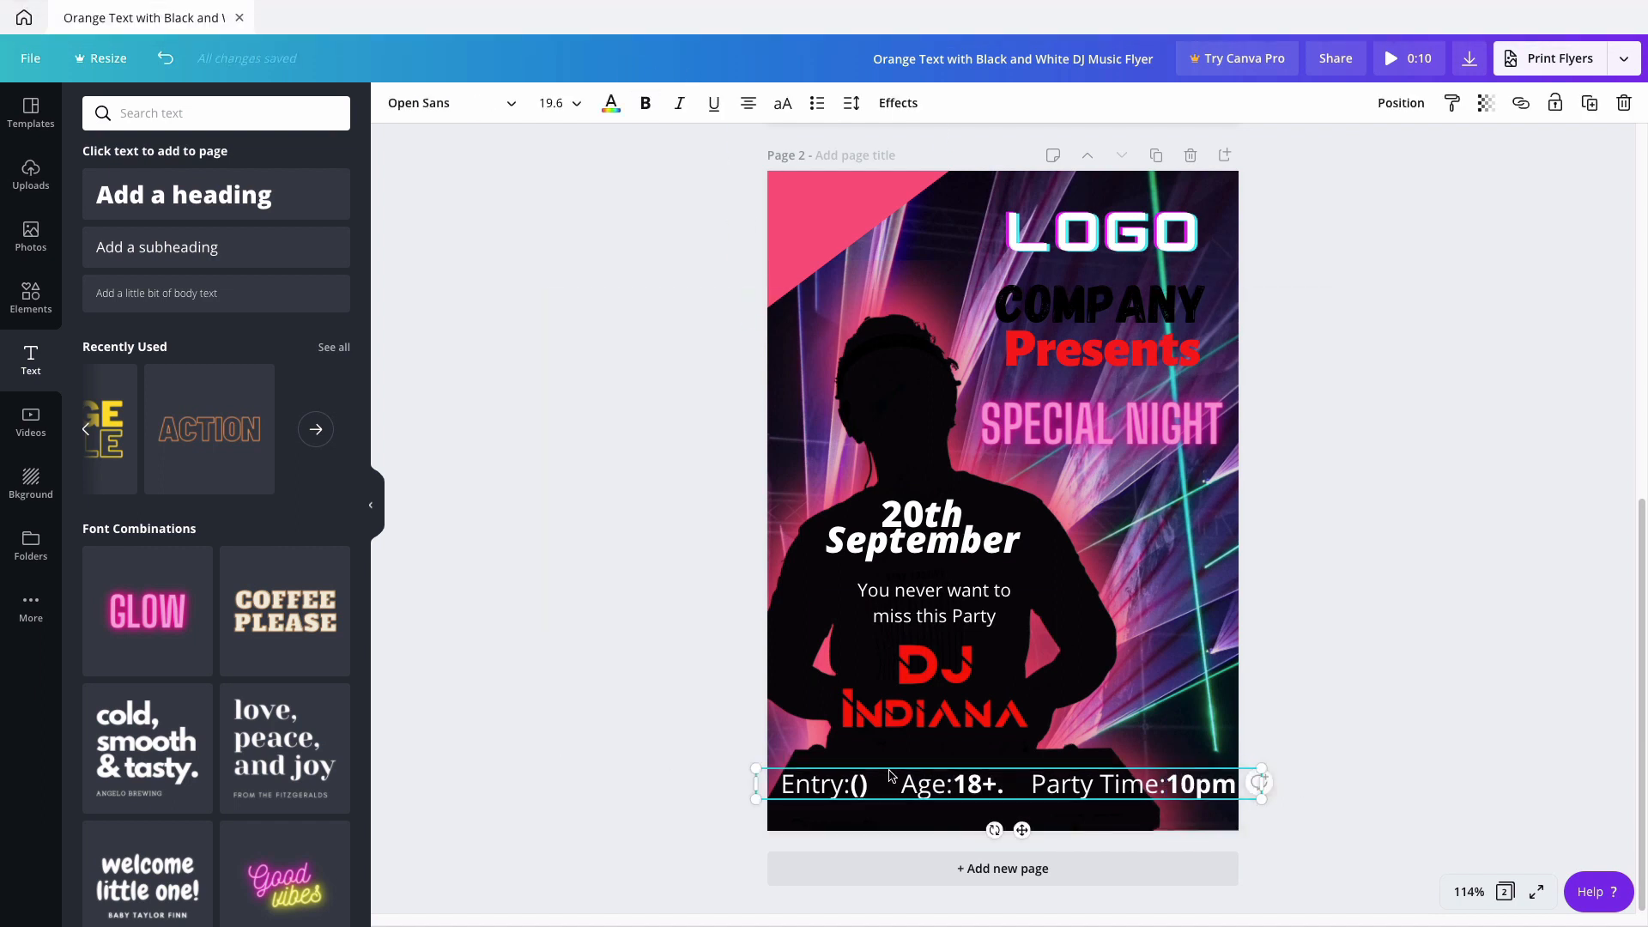
# Duplicate the entry details line on page 2 and replace the copy's text with the location line from page 1.
pyautogui.hotkey('ctrl', 'd')
pyautogui.scroll(6, 890, 775)
pyautogui.click(969, 588)
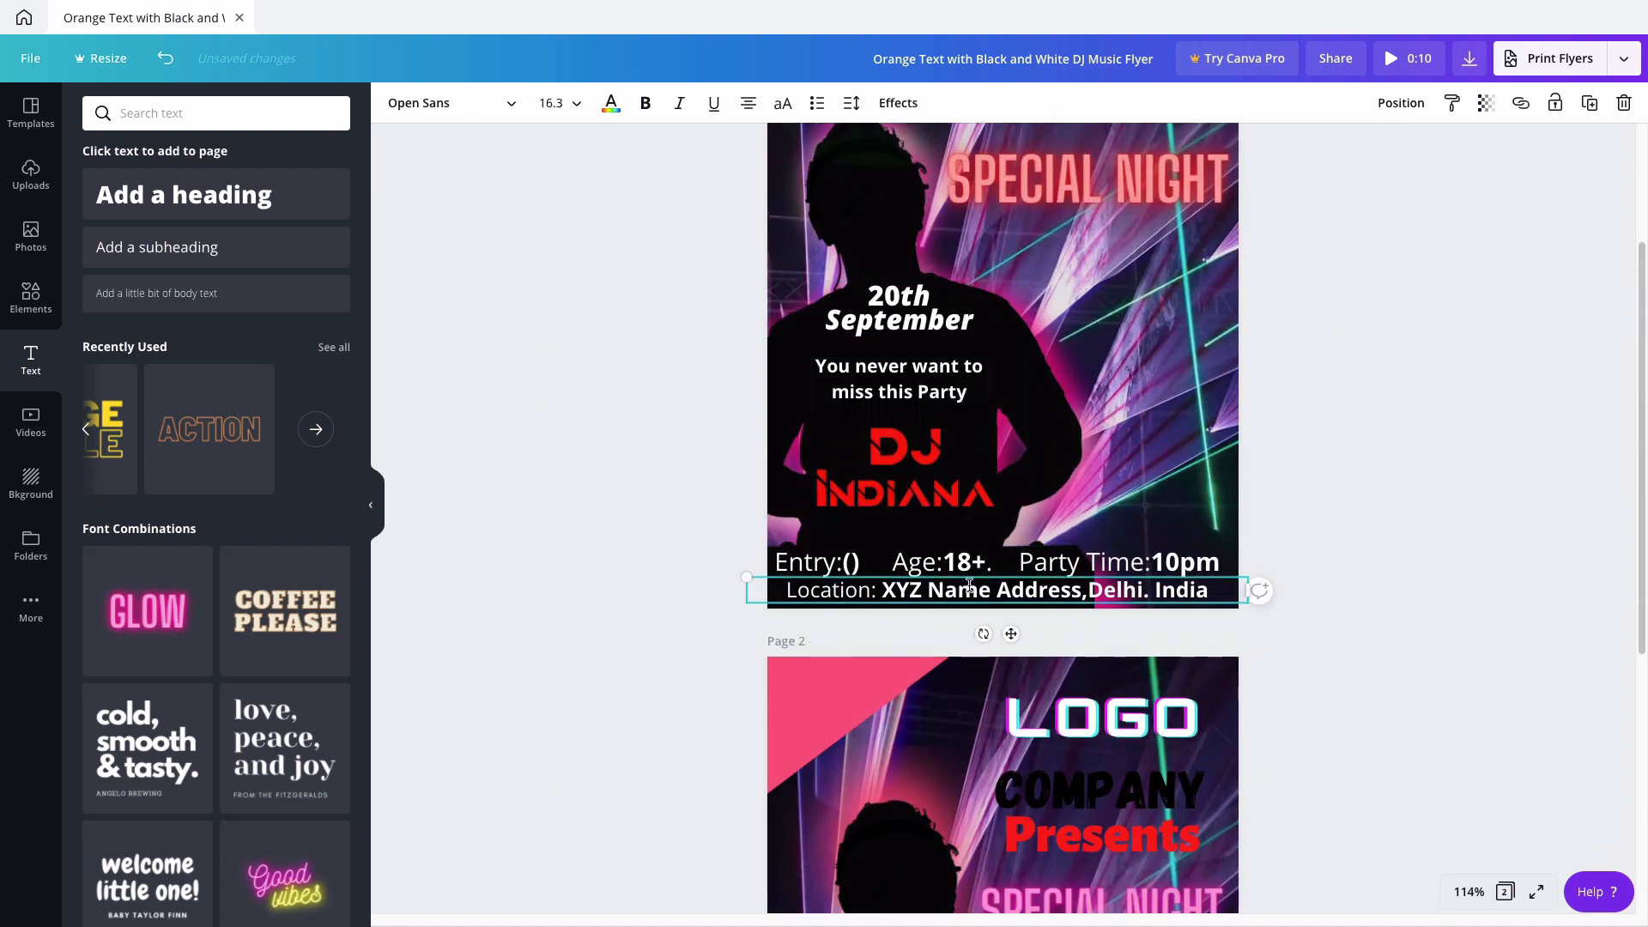
pyautogui.click(970, 588)
pyautogui.hotkey('ctrl', 'c')
pyautogui.scroll(-5, 970, 586)
pyautogui.click(1046, 807)
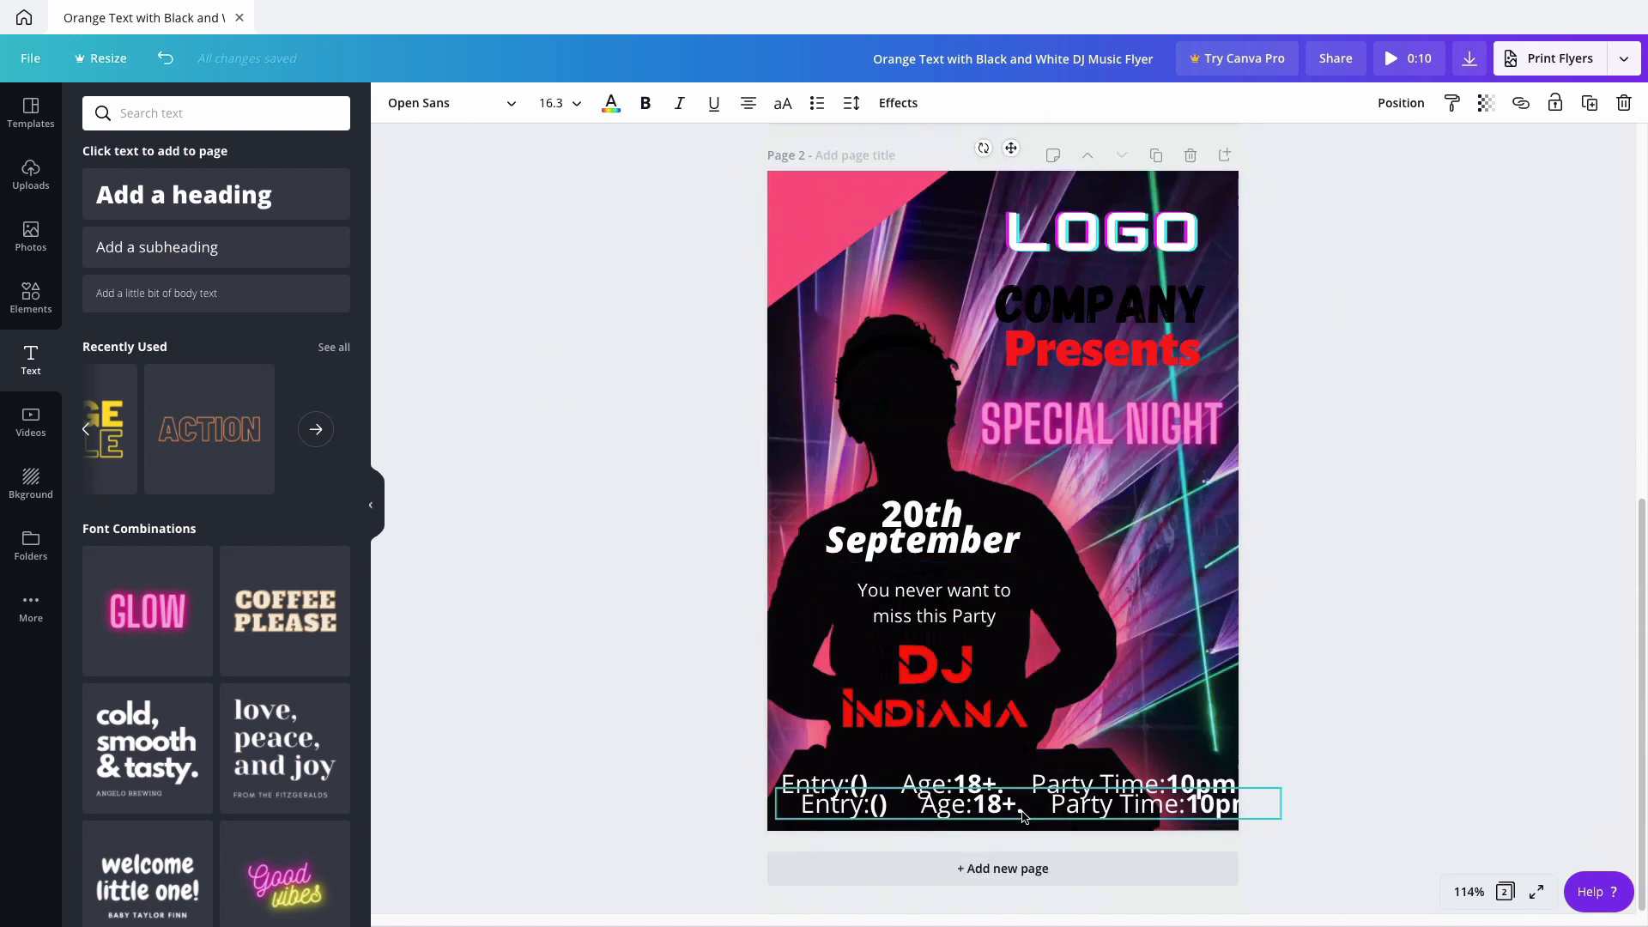
pyautogui.click(1046, 807)
pyautogui.hotkey('ctrl', 'v')
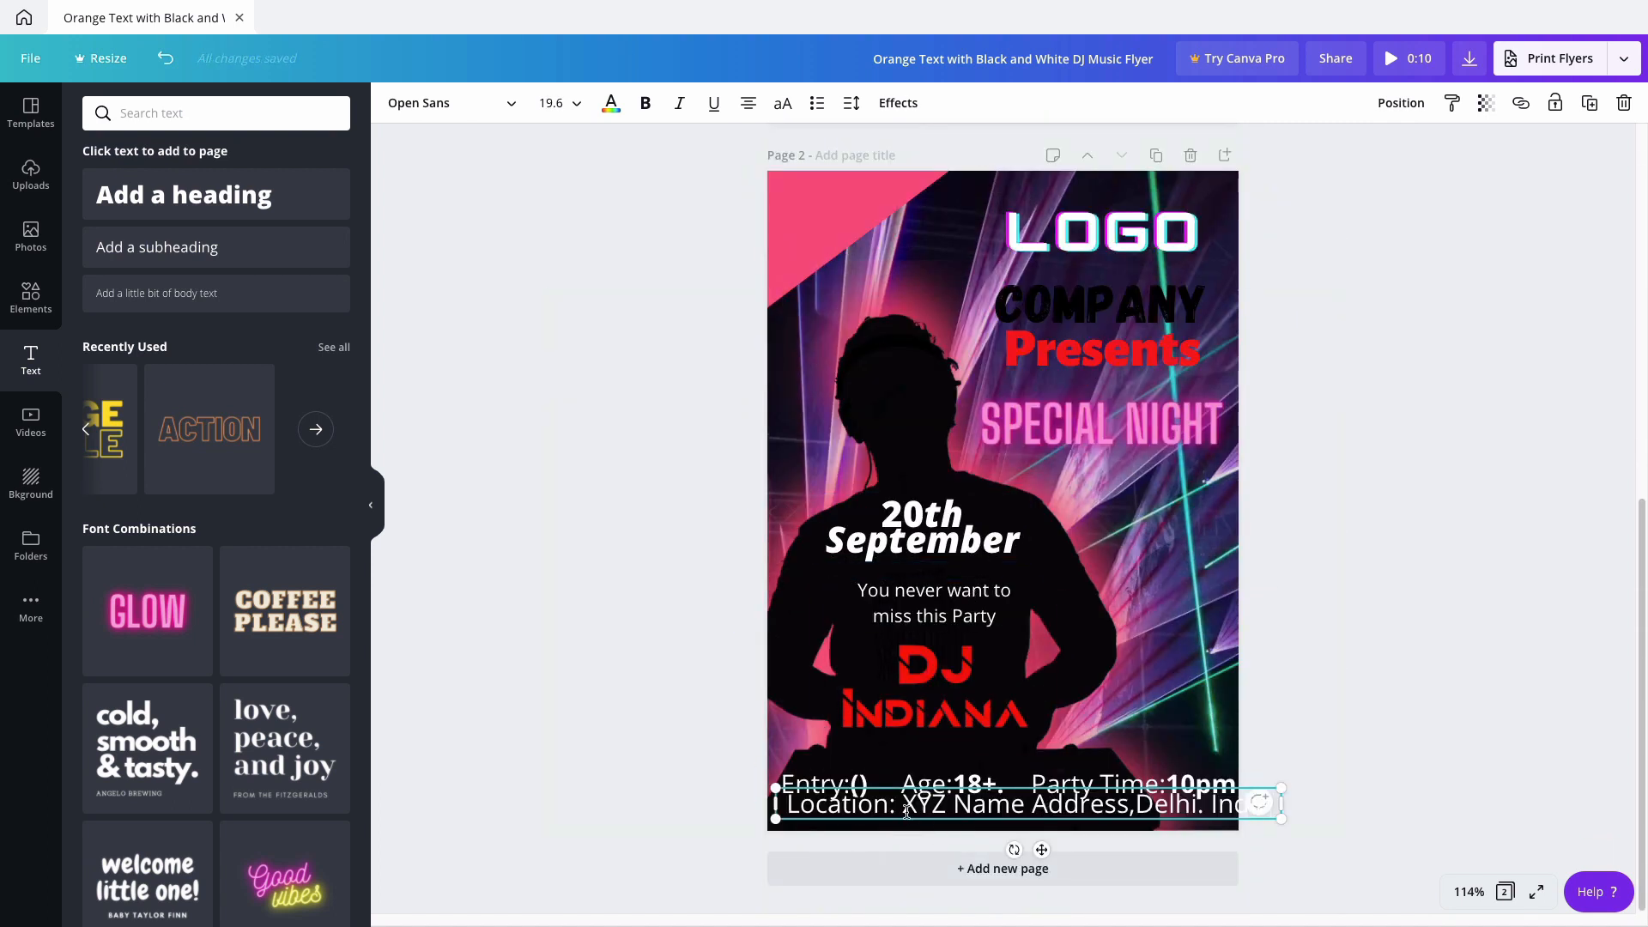
# Shrink the location line to fit below the entry details and make its address part bold.
pyautogui.moveTo(1279, 820); pyautogui.dragTo(1232, 818)
pyautogui.click(805, 825)
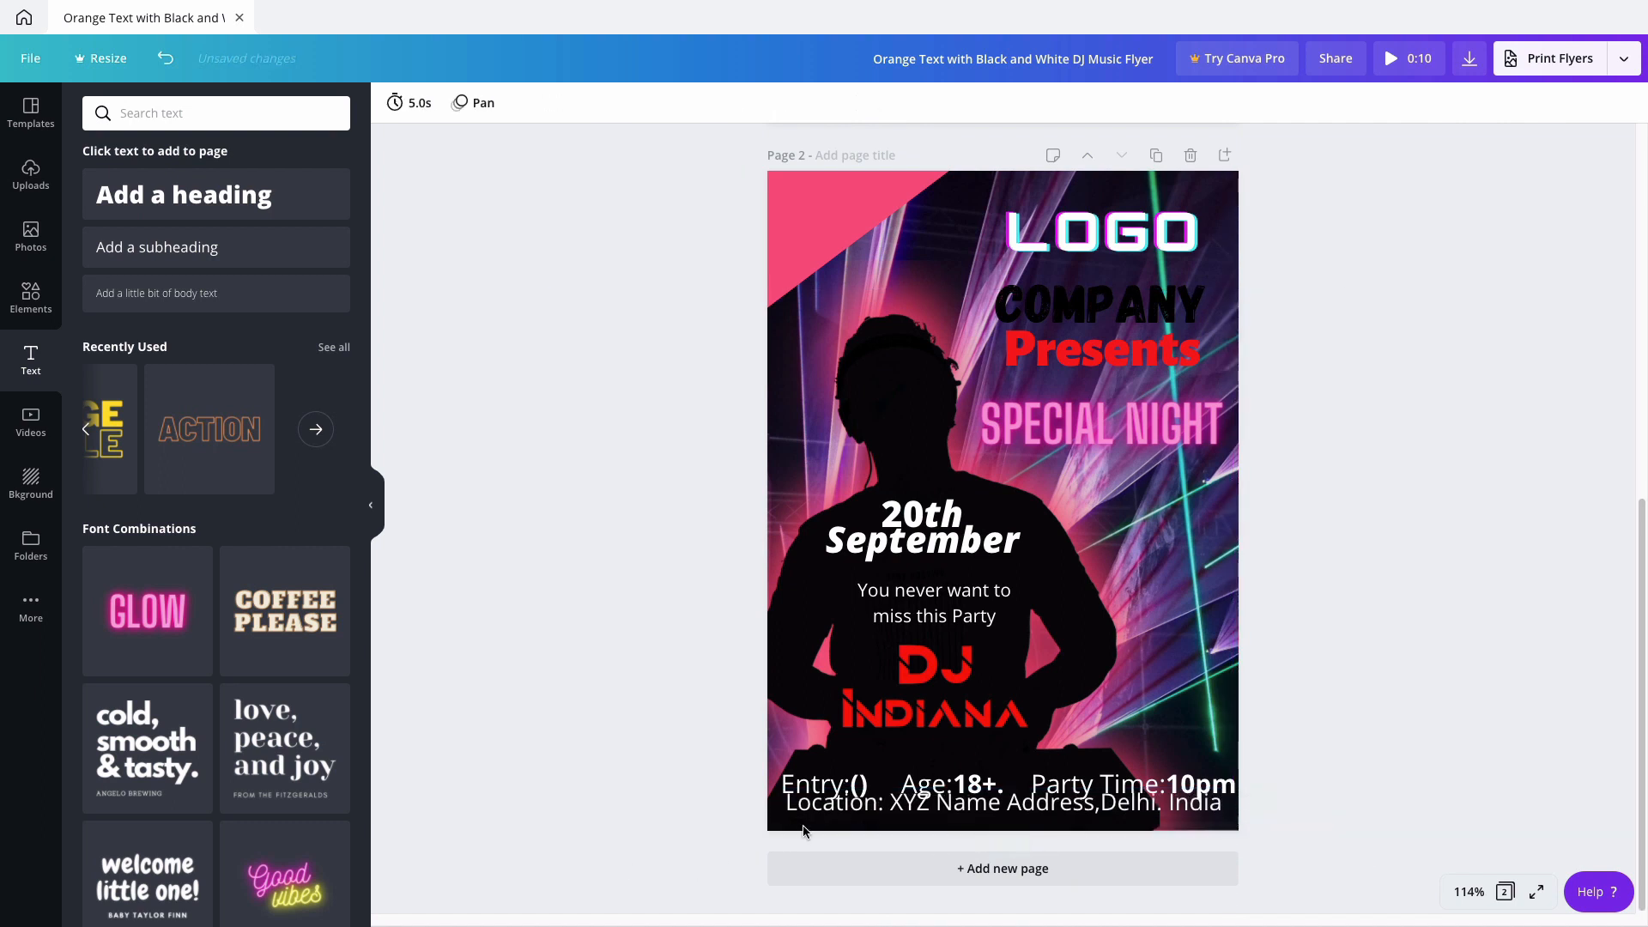
pyautogui.moveTo(864, 799); pyautogui.dragTo(1214, 808)
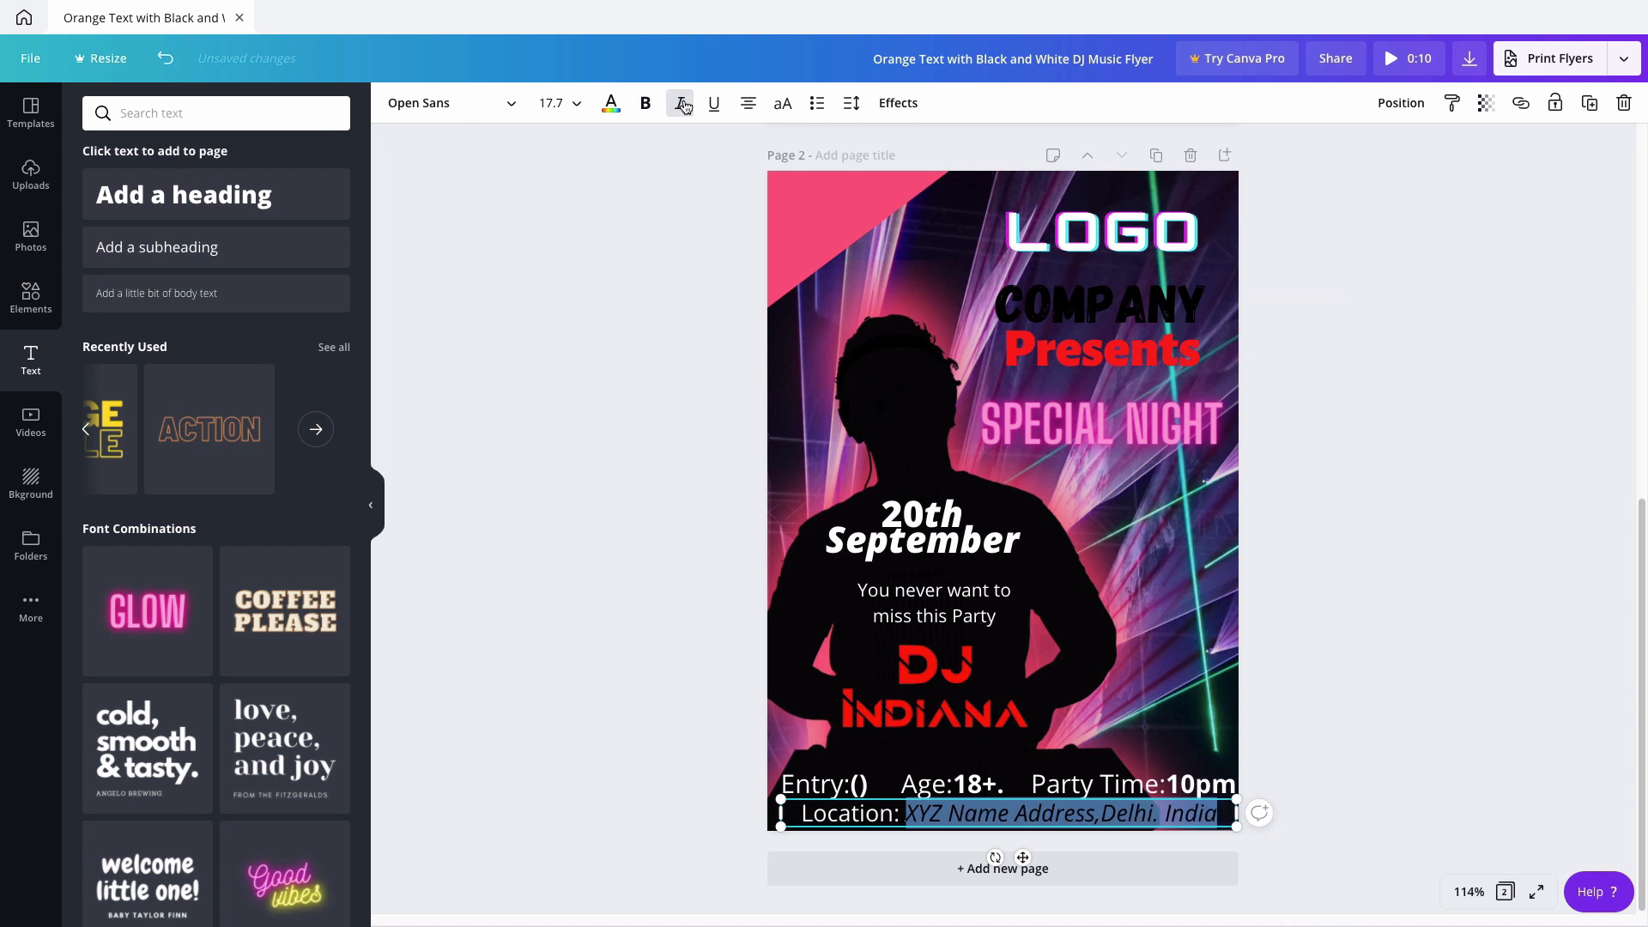
pyautogui.click(645, 103)
pyautogui.moveTo(1236, 833)
pyautogui.mouseDown()
pyautogui.moveTo(1279, 824)
pyautogui.moveTo(1240, 826)
pyautogui.mouseUp()
pyautogui.click(1287, 815)
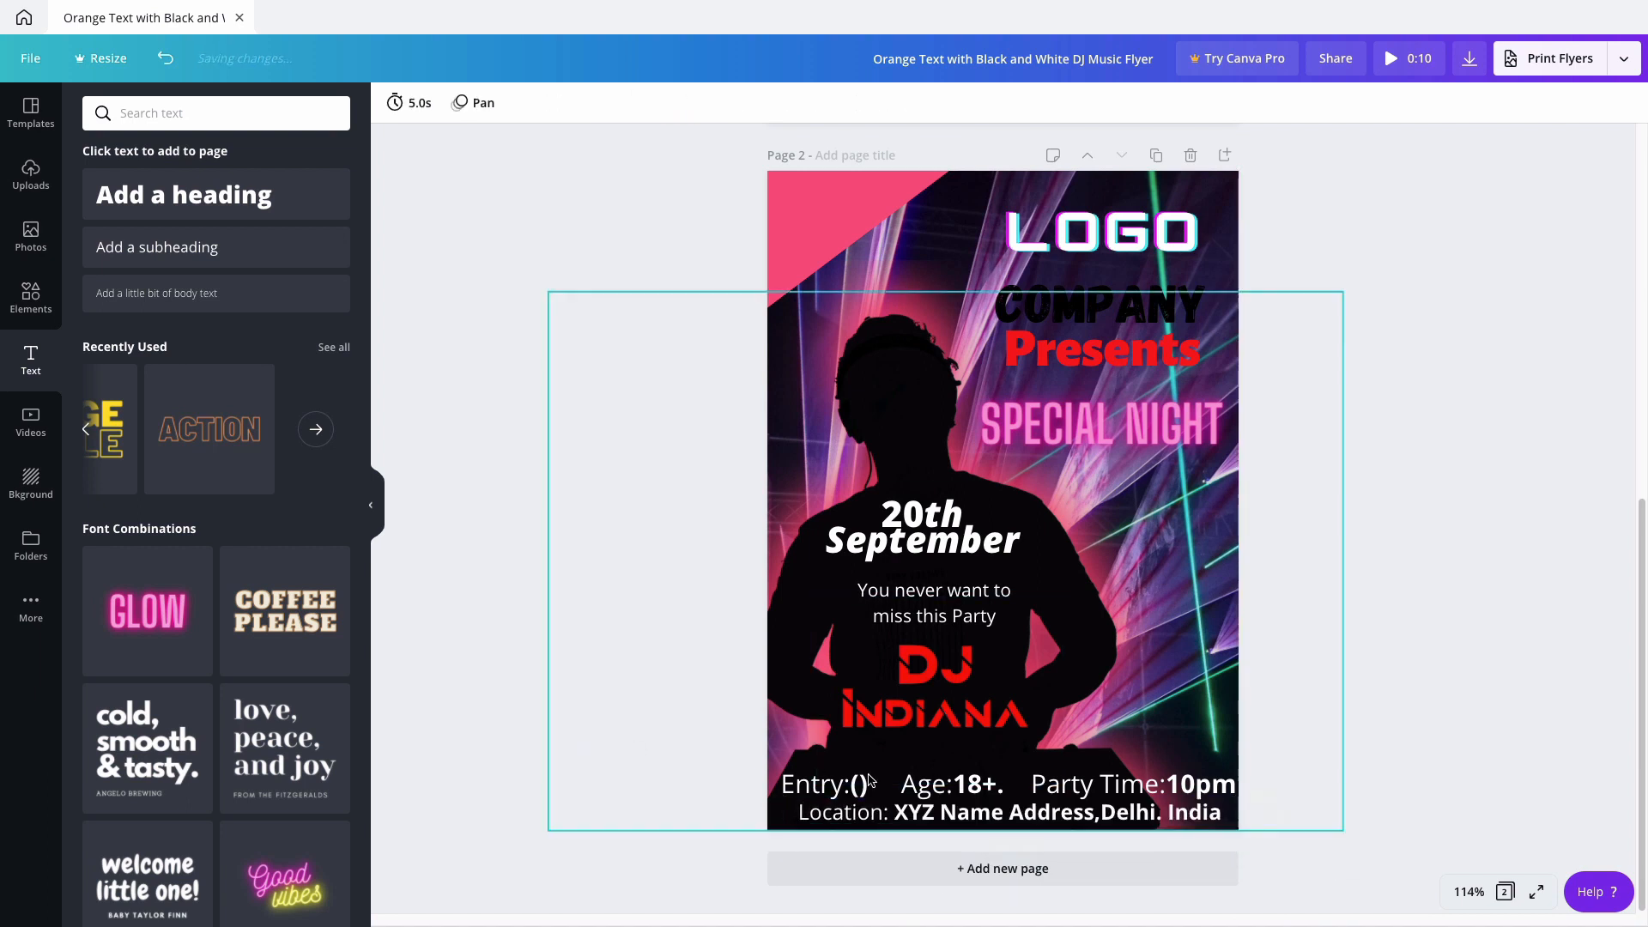
# Nudge the location line slightly left so it sits centred beneath the entry details line on page 2.
pyautogui.moveTo(988, 818); pyautogui.dragTo(982, 819)
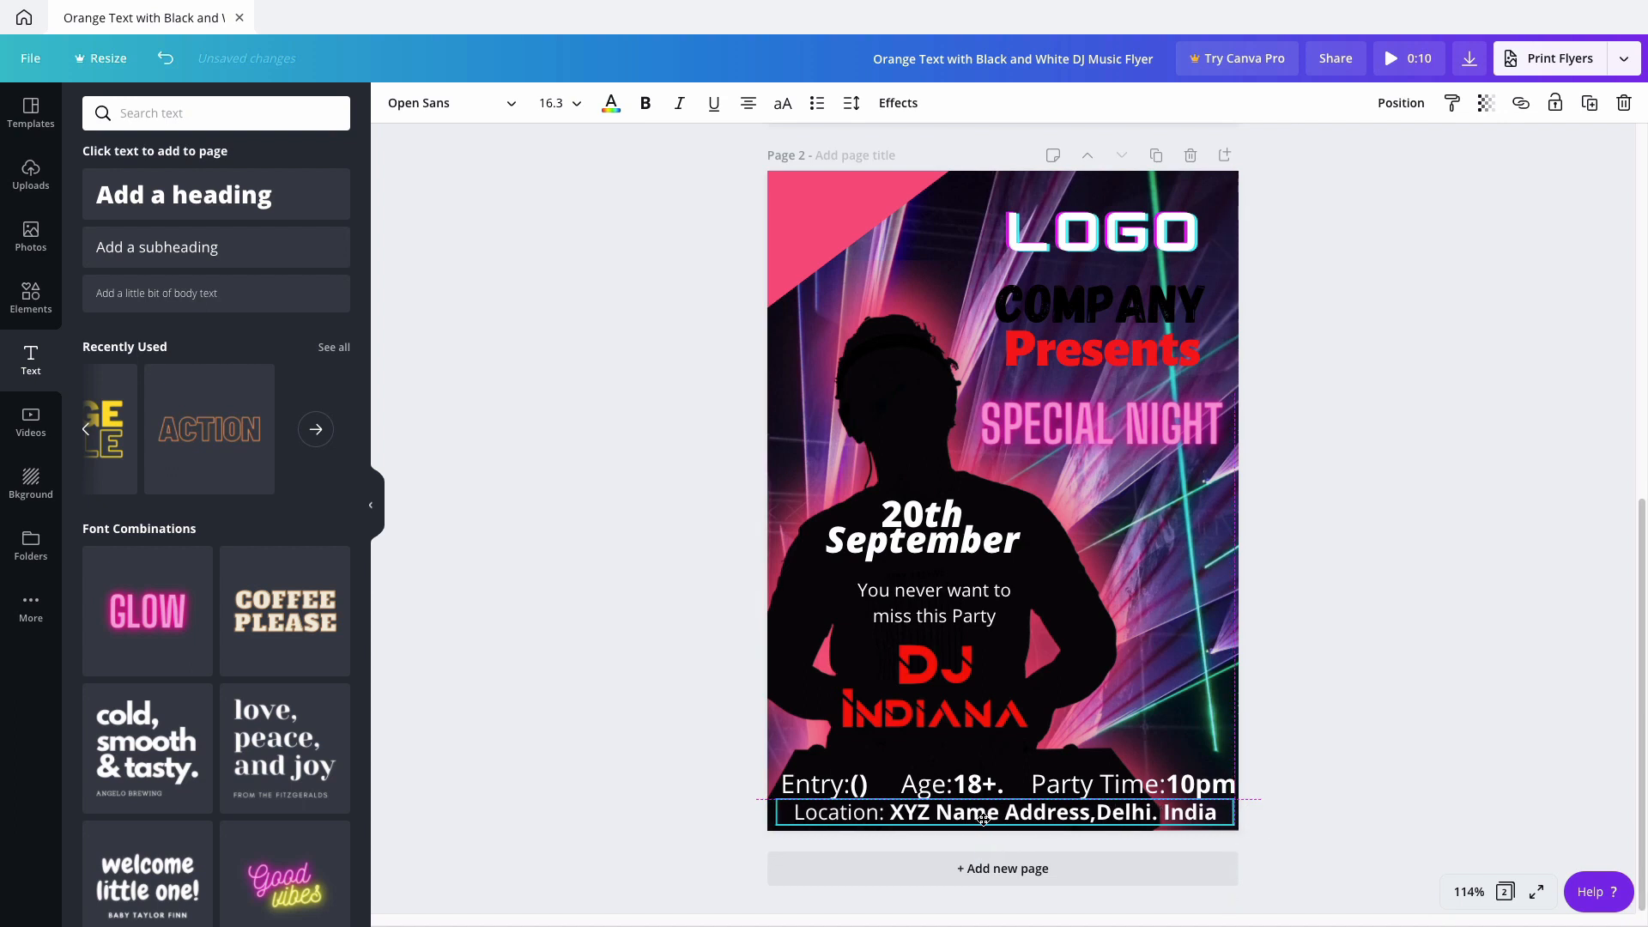
pyautogui.click(1034, 607)
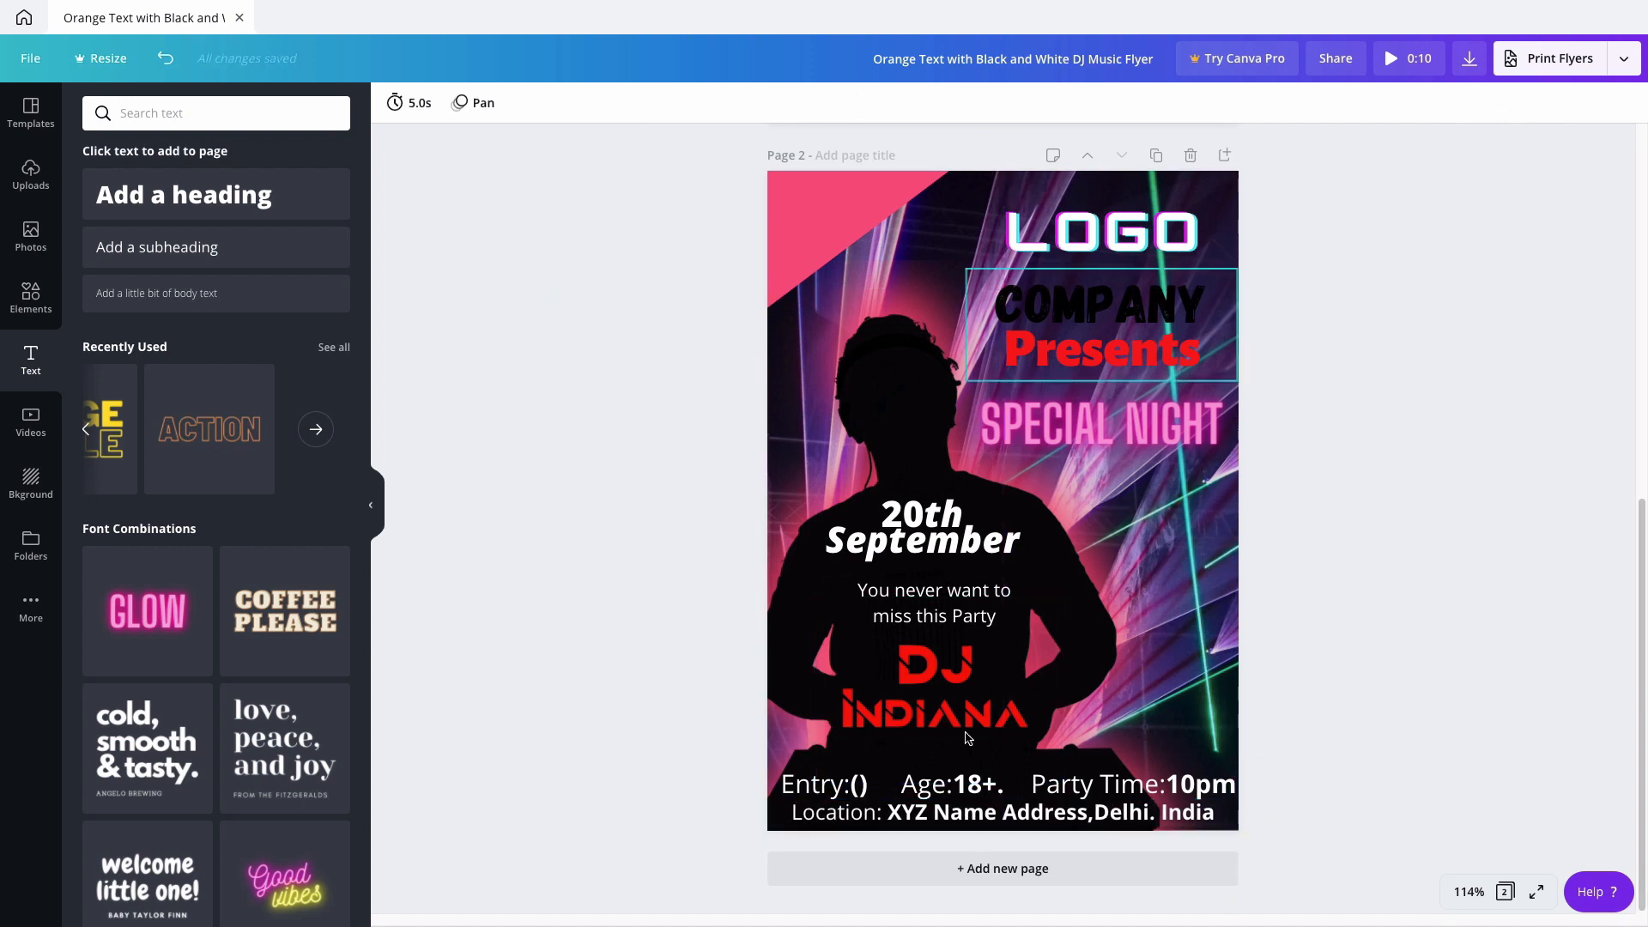
# Add a subheading to page 2 reading "Free" with "Couple Entry" on a second line.
pyautogui.click(828, 239)
pyautogui.click(194, 249)
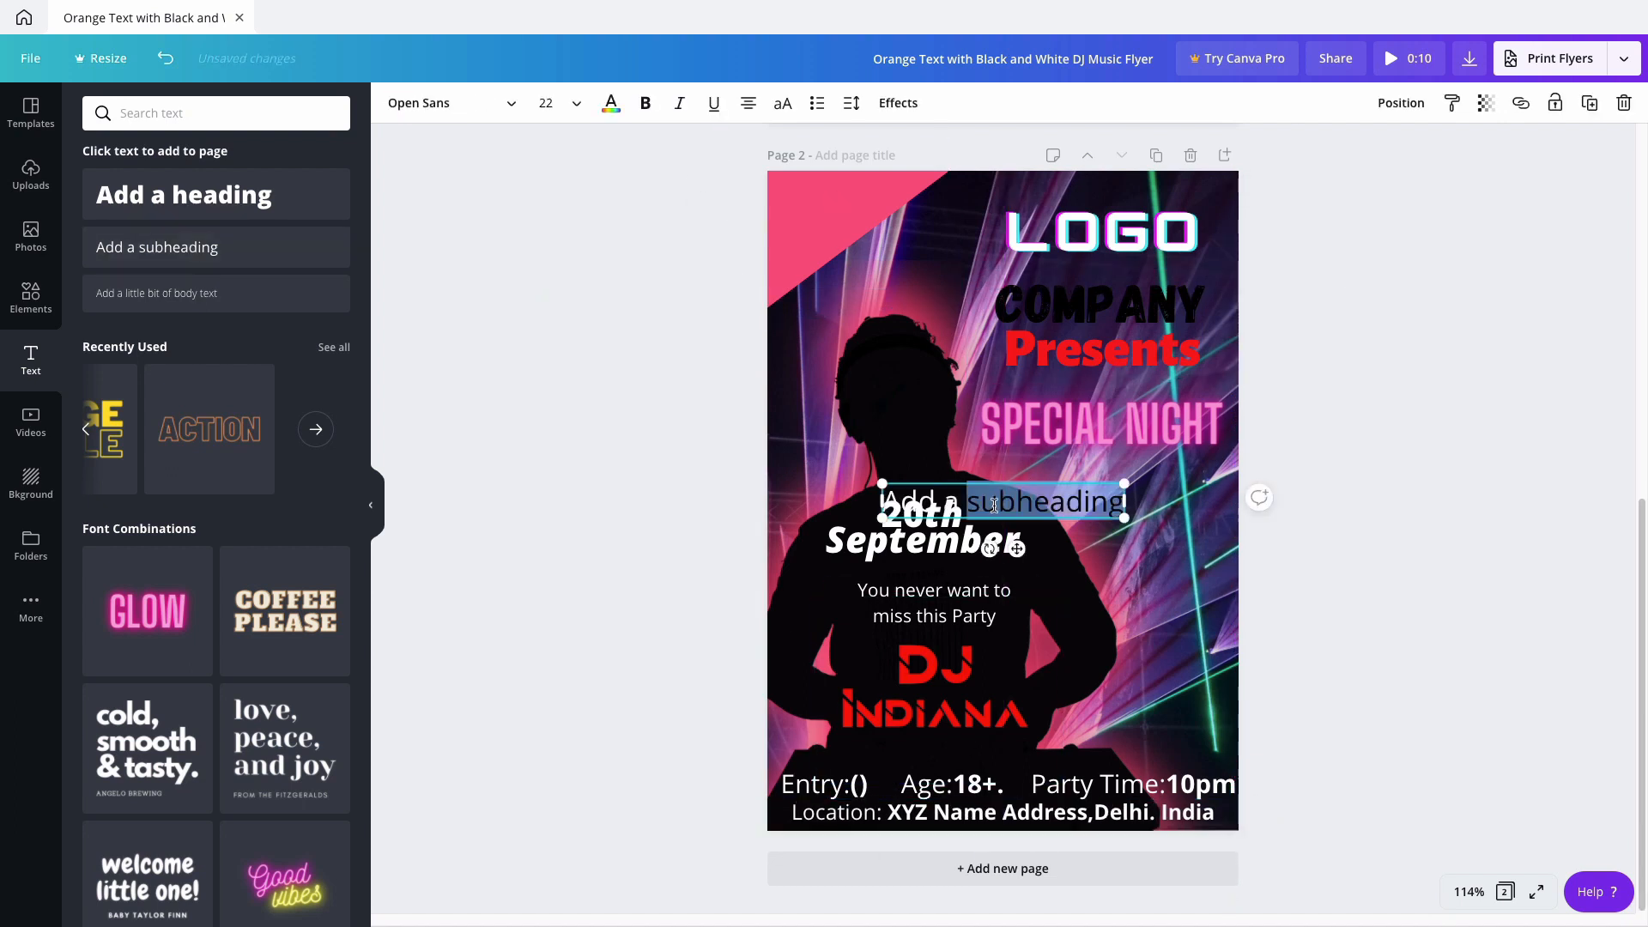
pyautogui.write('Free')
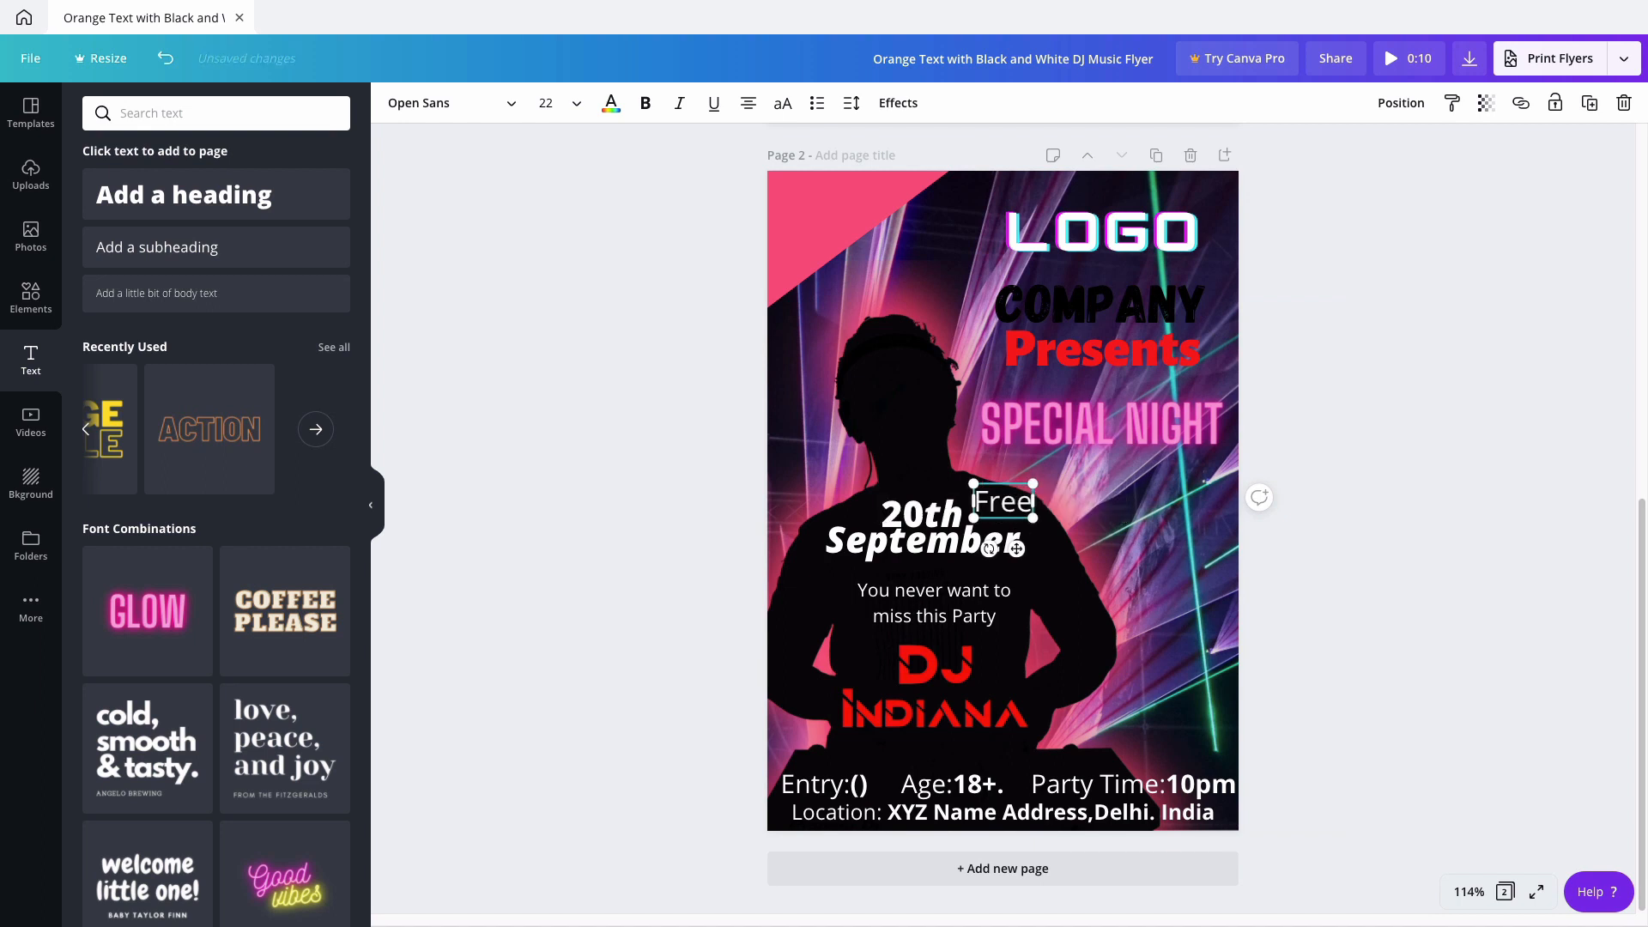
pyautogui.press('Return')
pyautogui.write('Couple en')
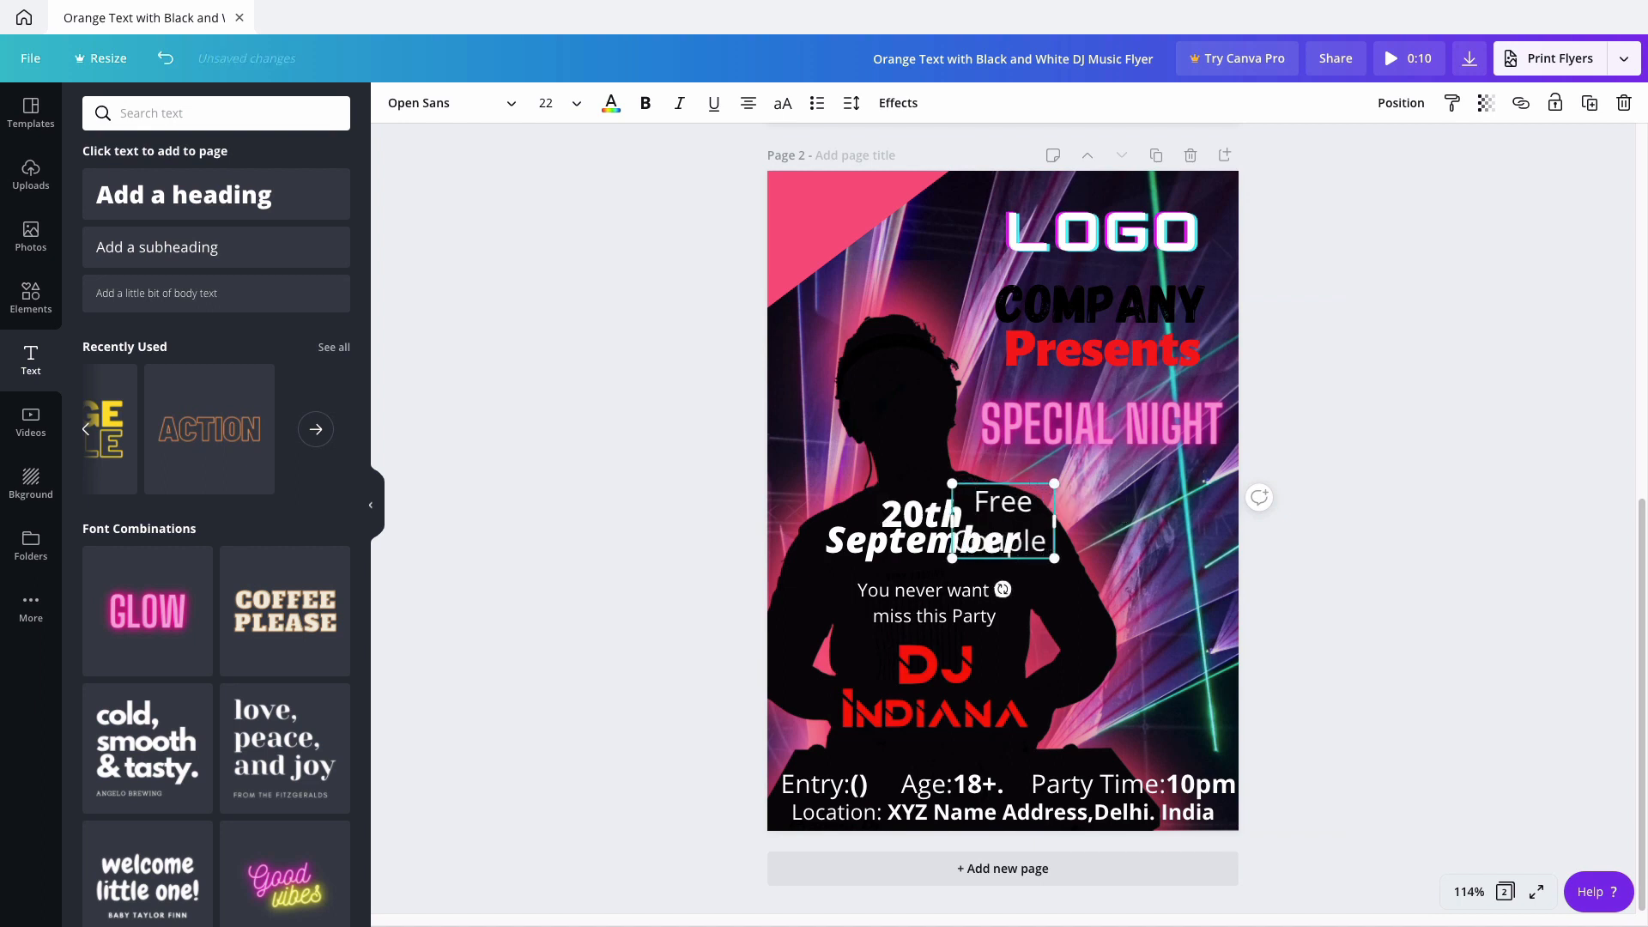
pyautogui.press('BackSpace')
pyautogui.press('BackSpace')
pyautogui.write('Entry')
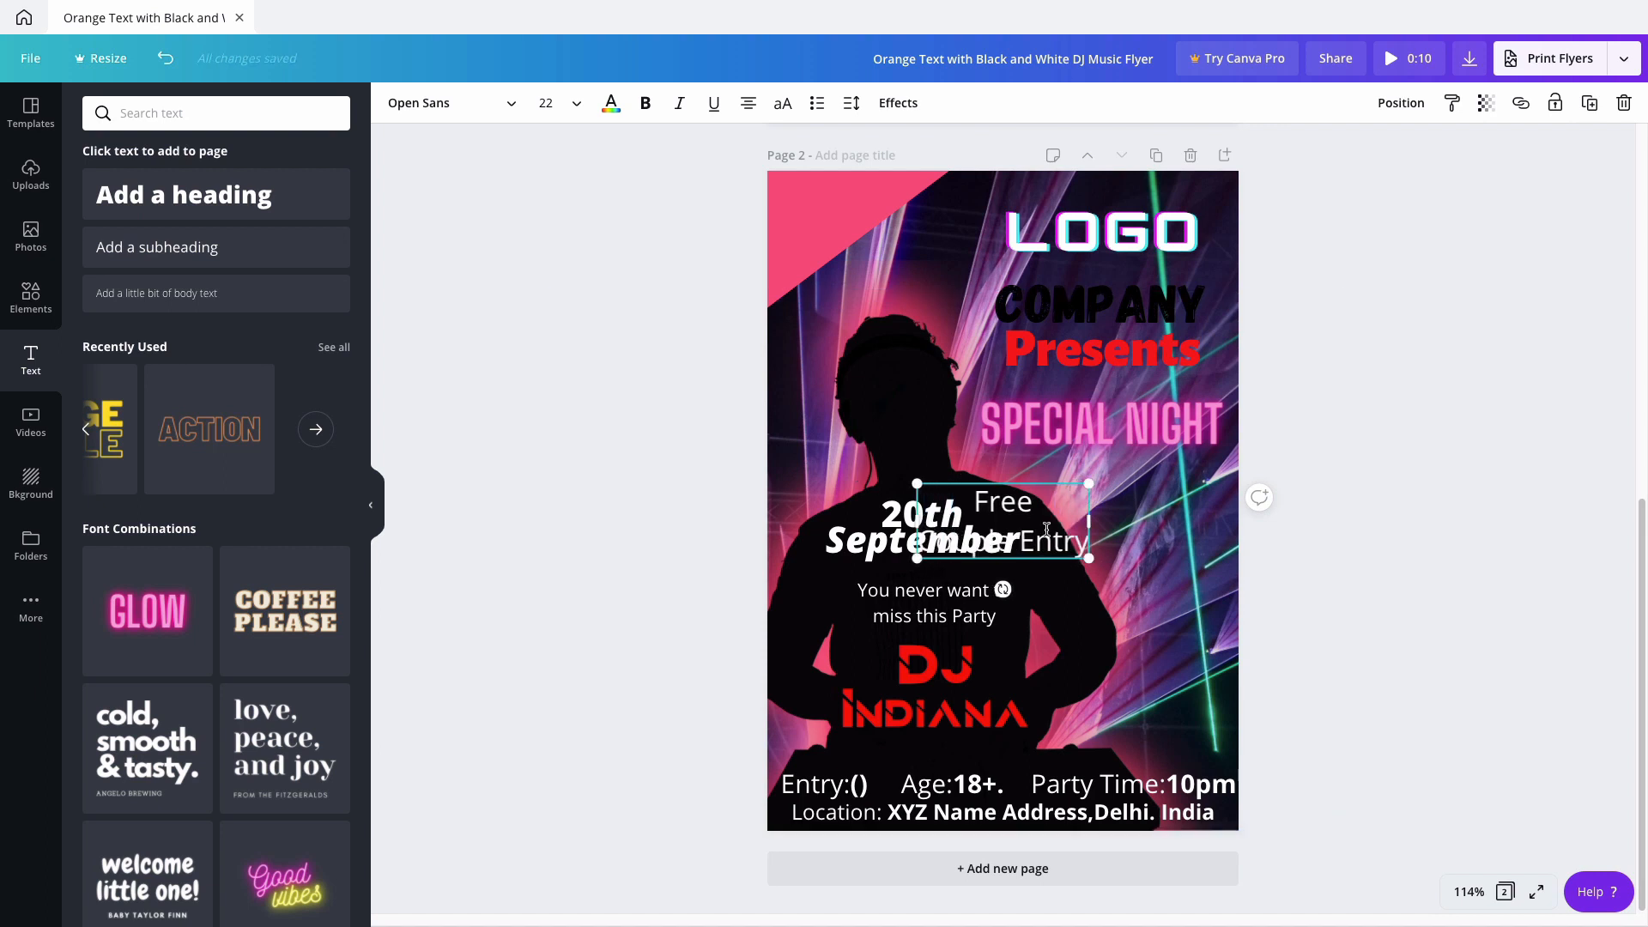
# Place the "Free Couple Entry" text on the pink corner banner at size 15.6 and set "Free" to size 24.
pyautogui.moveTo(1088, 558); pyautogui.dragTo(845, 197)
pyautogui.click(996, 477)
pyautogui.click(550, 103)
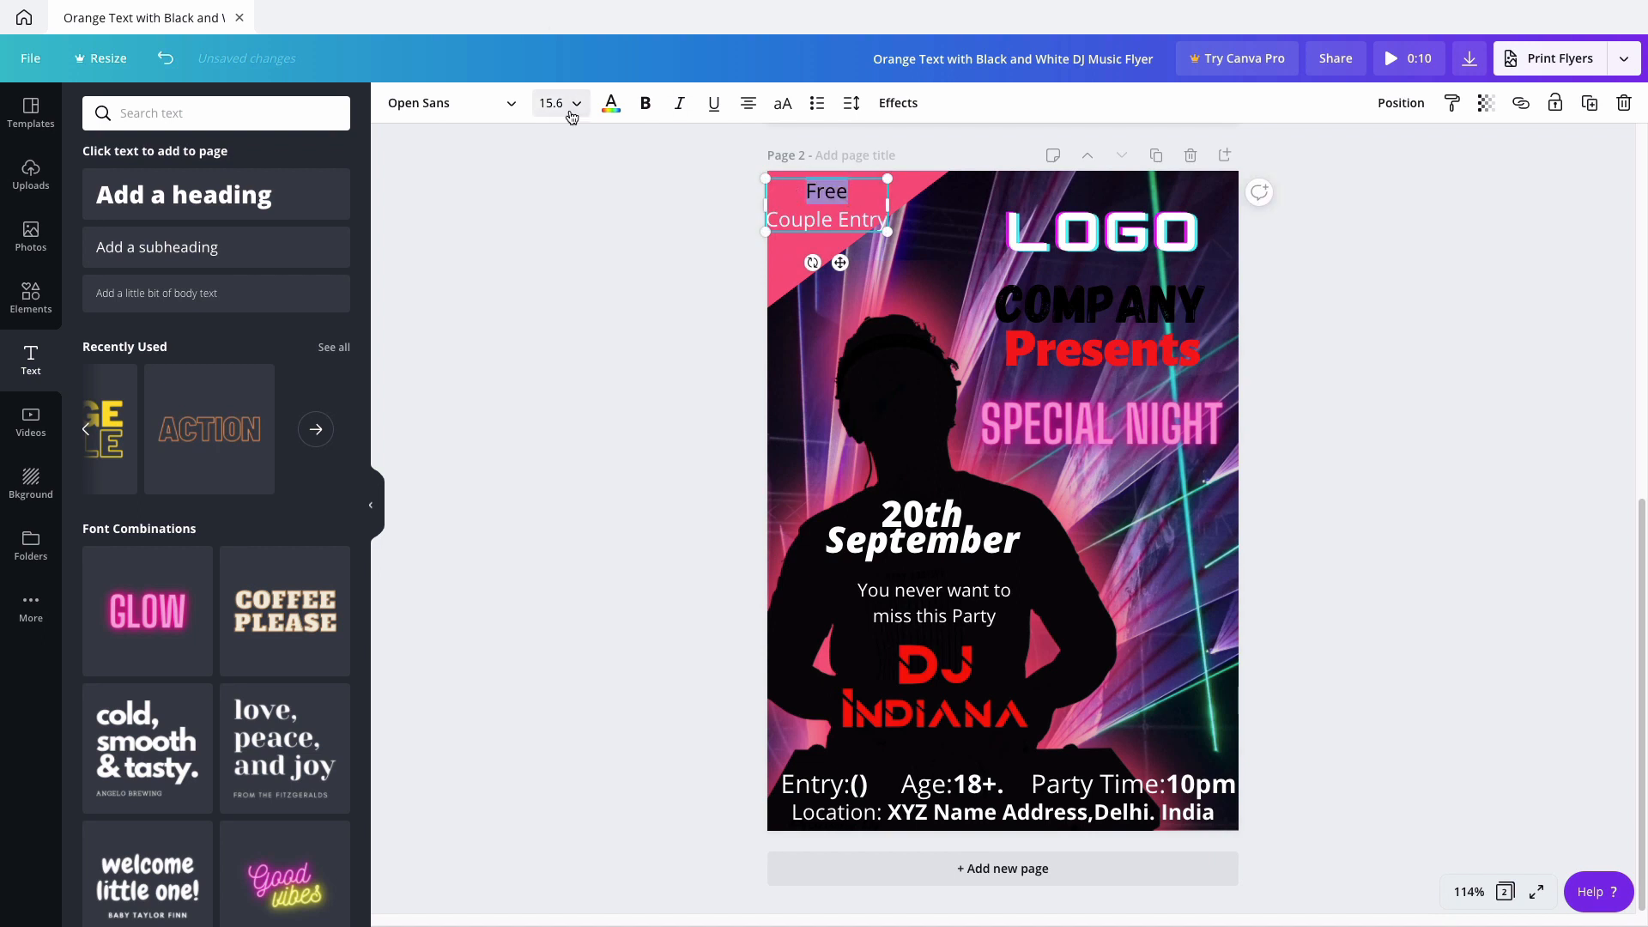
pyautogui.click(559, 415)
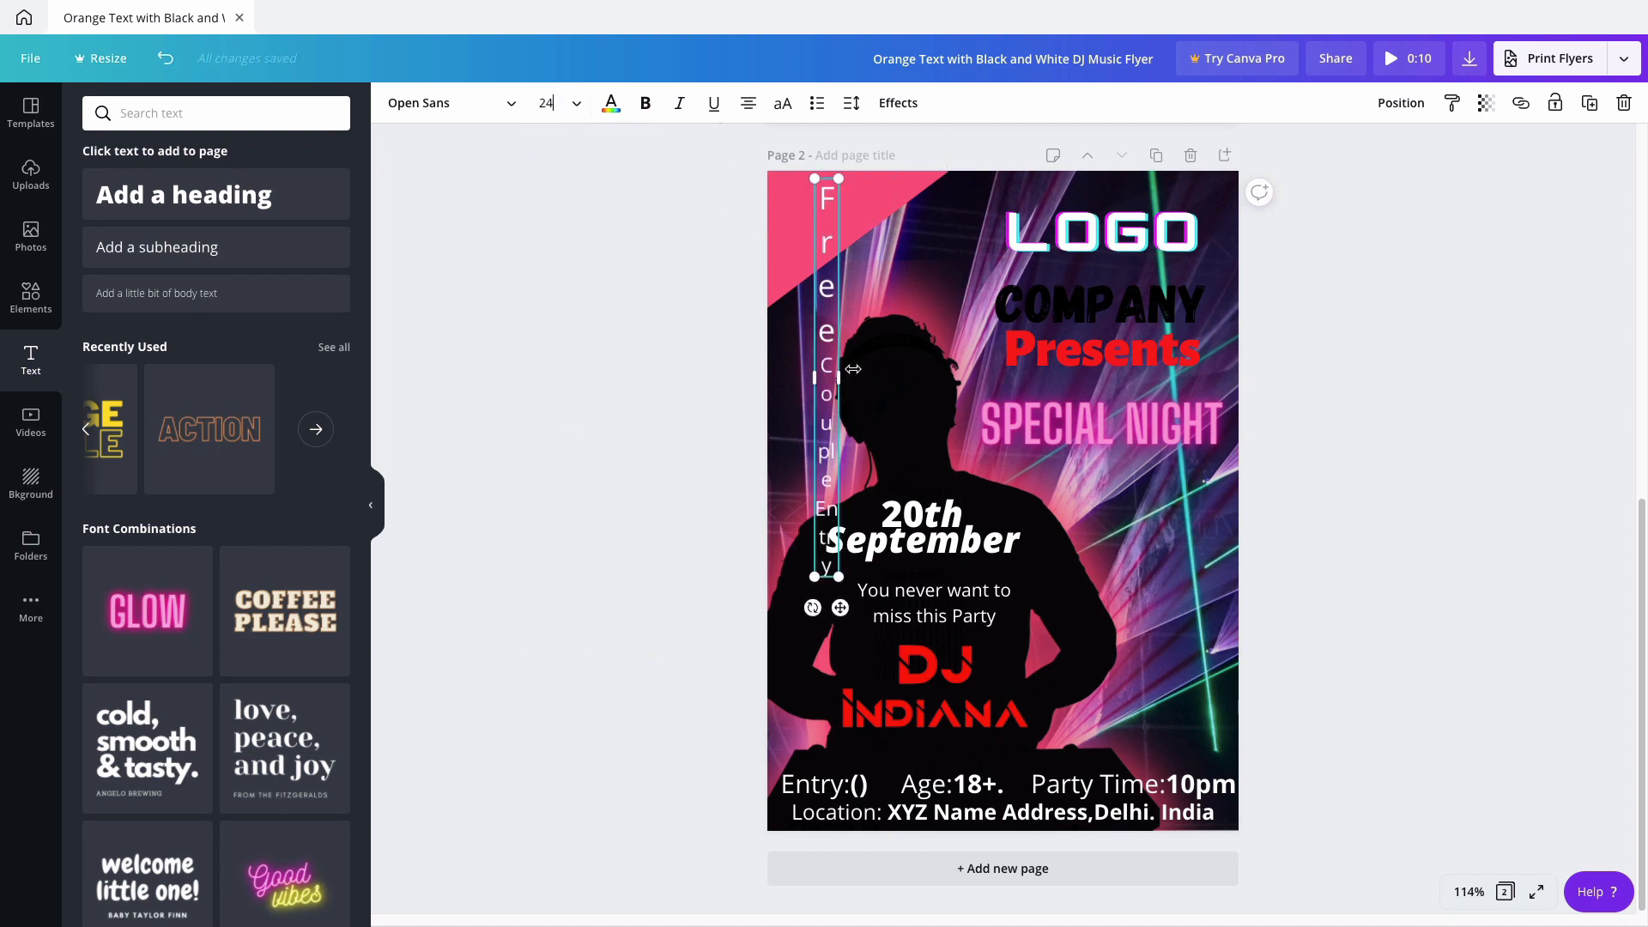
# Widen the "Free Couple Entry" text box, scale it until "Free" is size 21.2, and move it back onto the corner banner.
pyautogui.moveTo(937, 381); pyautogui.dragTo(1199, 380)
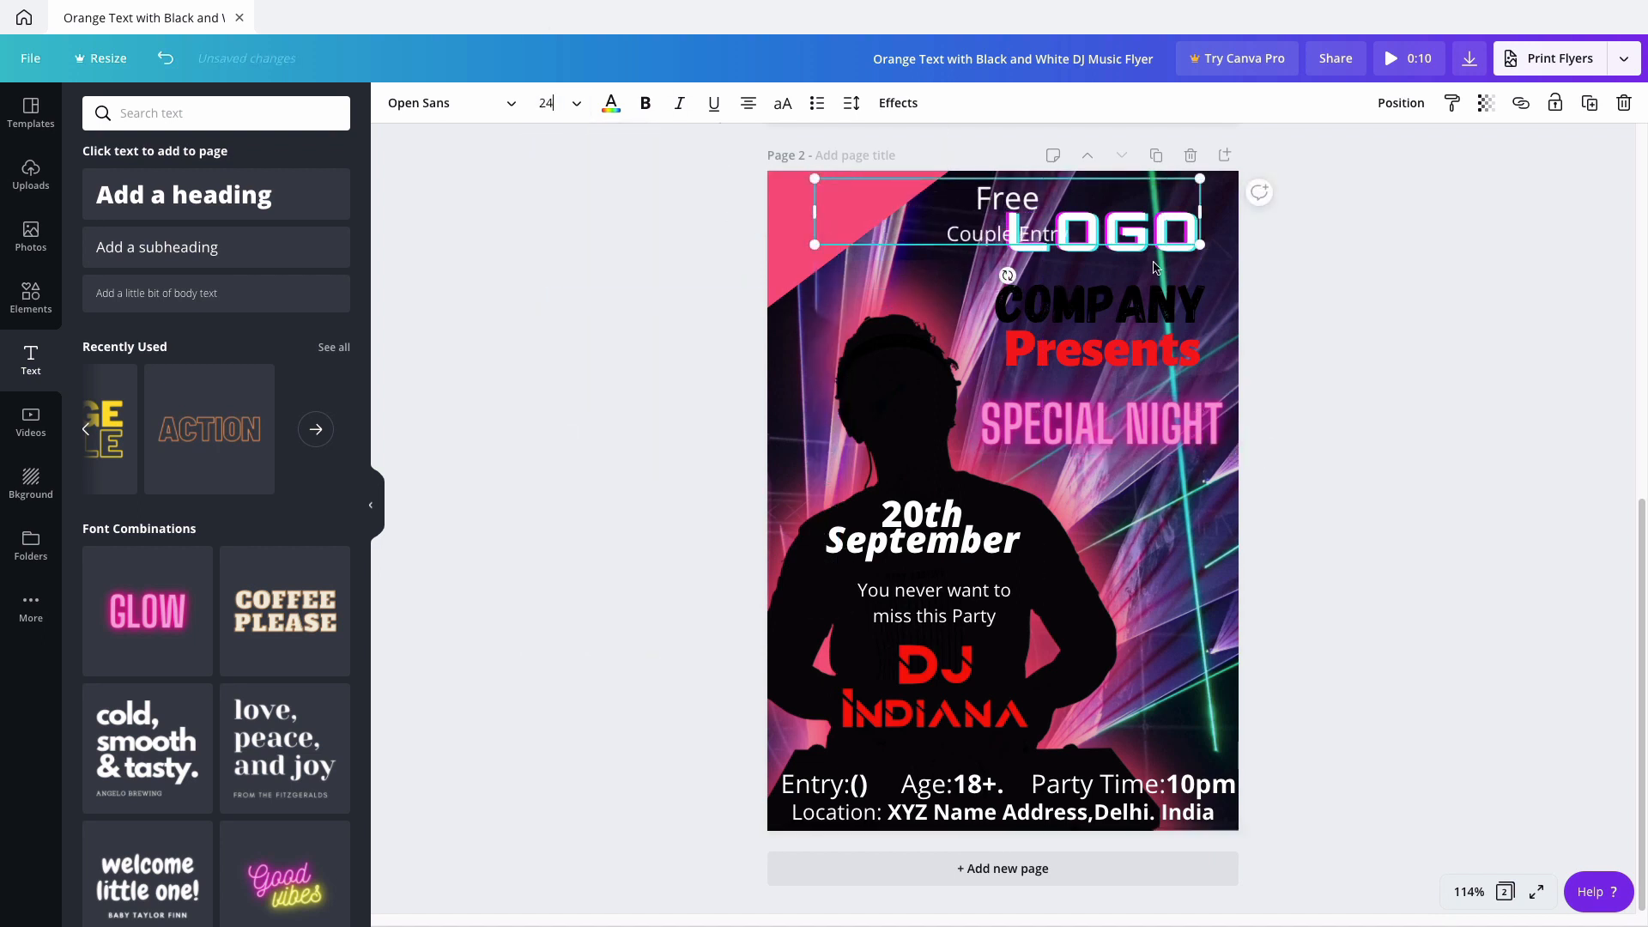
pyautogui.moveTo(1199, 244); pyautogui.dragTo(1154, 237)
pyautogui.click(1000, 241)
pyautogui.moveTo(954, 202); pyautogui.dragTo(791, 198)
# Give both lines of the "Free Couple Entry" text a Neon effect and make them bold.
pyautogui.scroll(8, 651, 184)
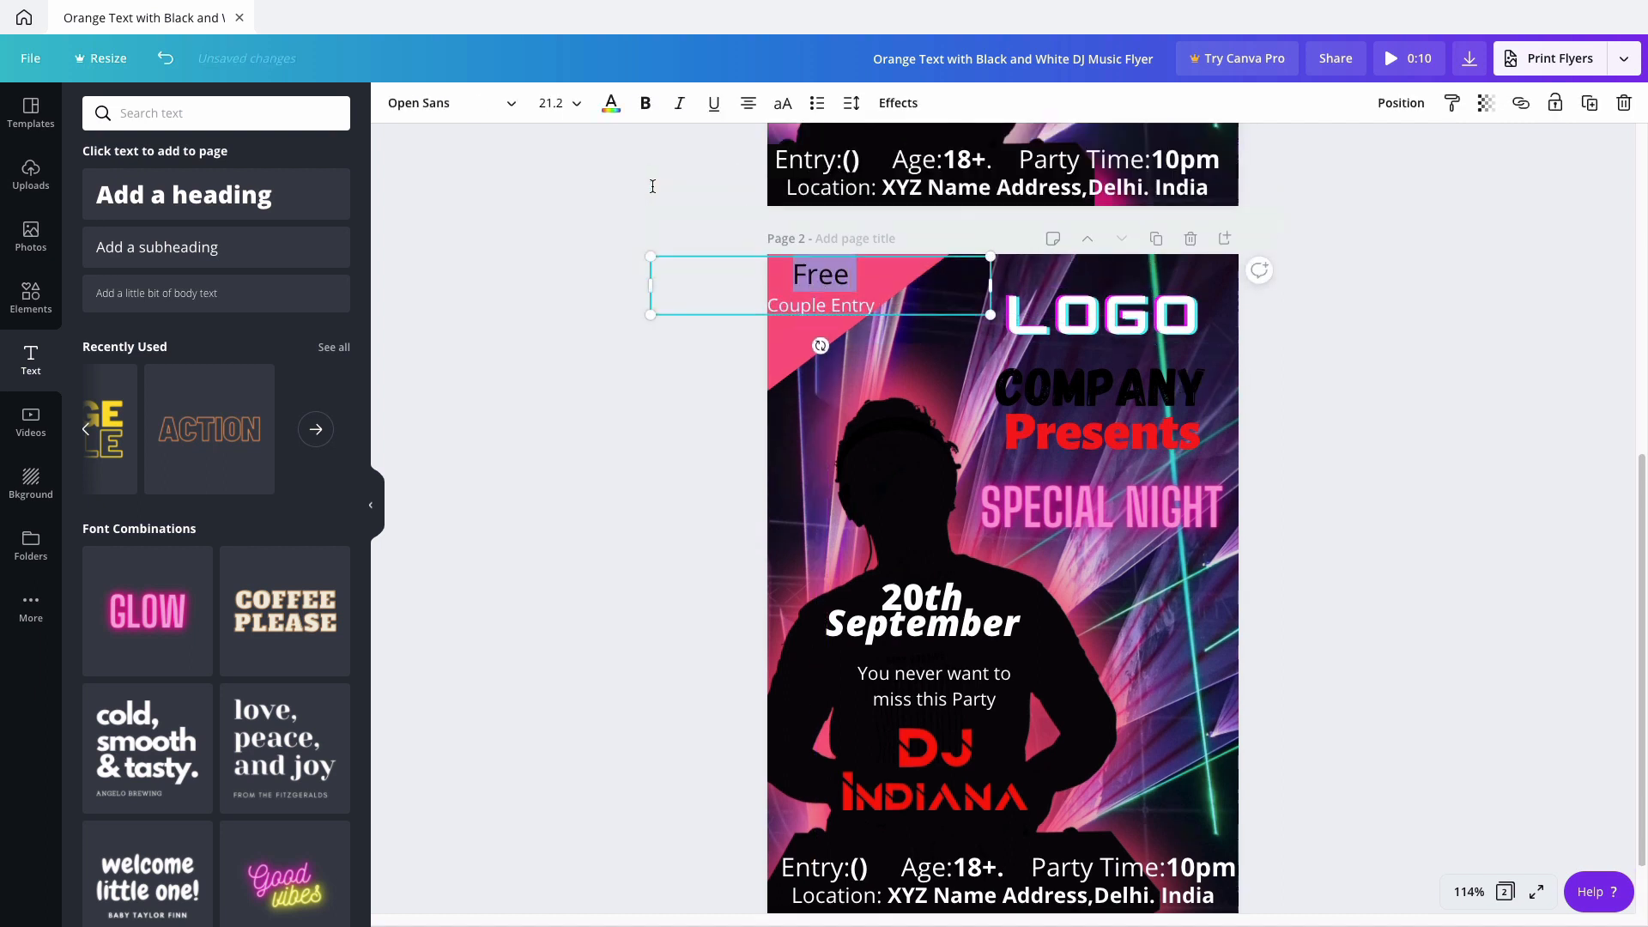
pyautogui.scroll(-4, 652, 184)
pyautogui.scroll(-1, 651, 184)
pyautogui.moveTo(881, 509); pyautogui.dragTo(764, 453)
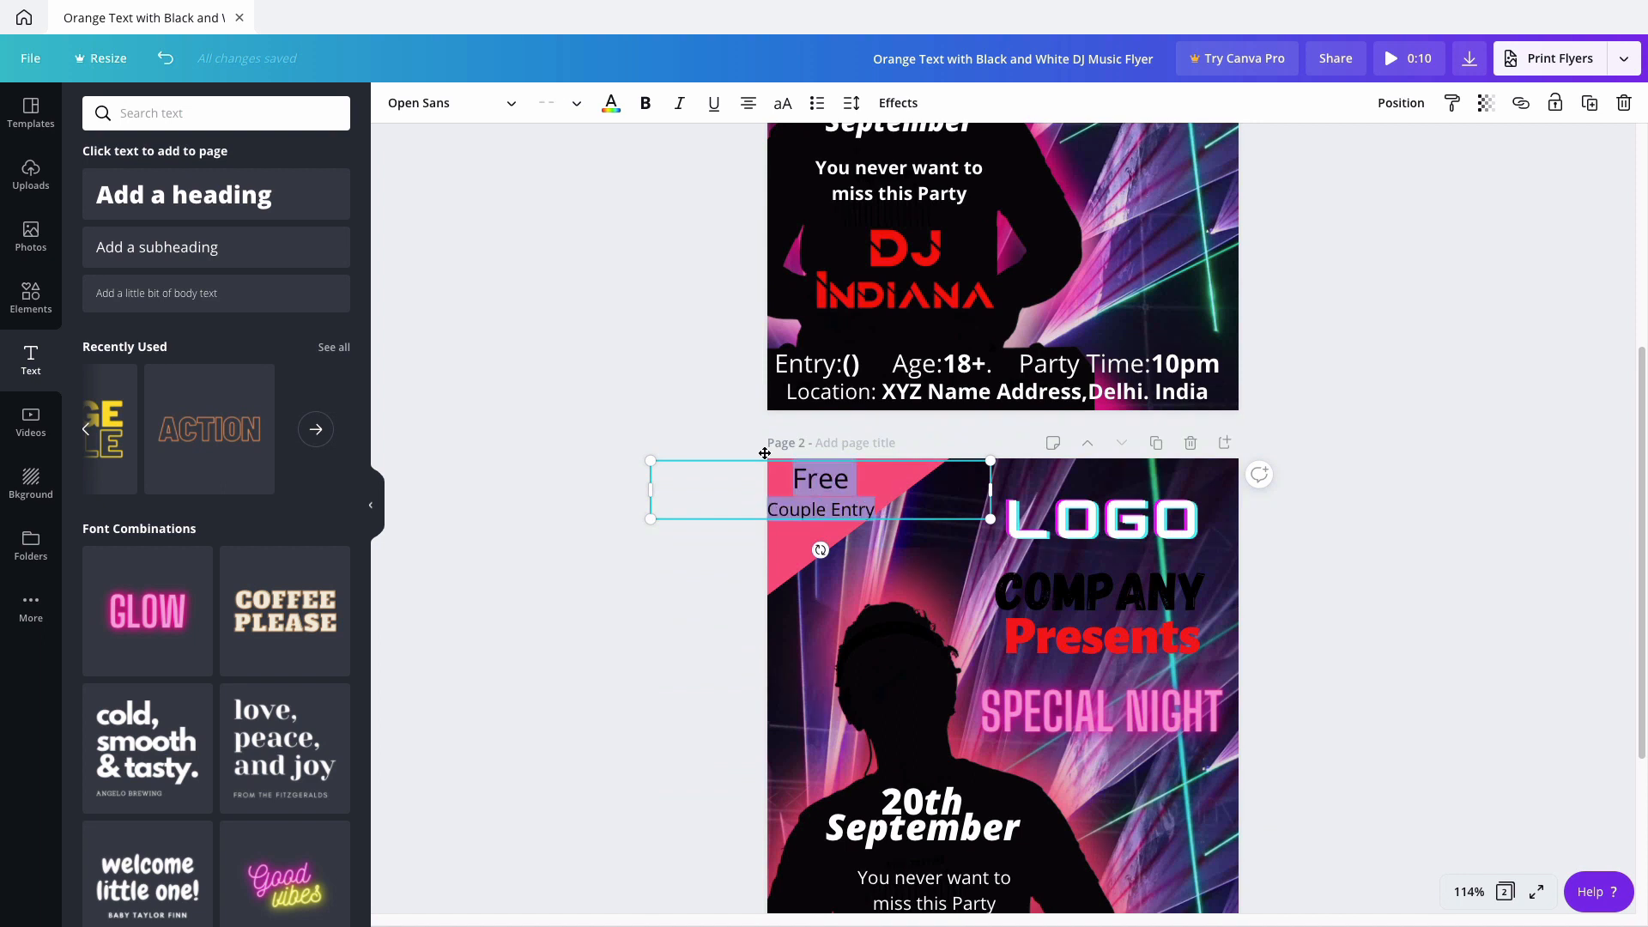
pyautogui.click(890, 104)
pyautogui.click(210, 377)
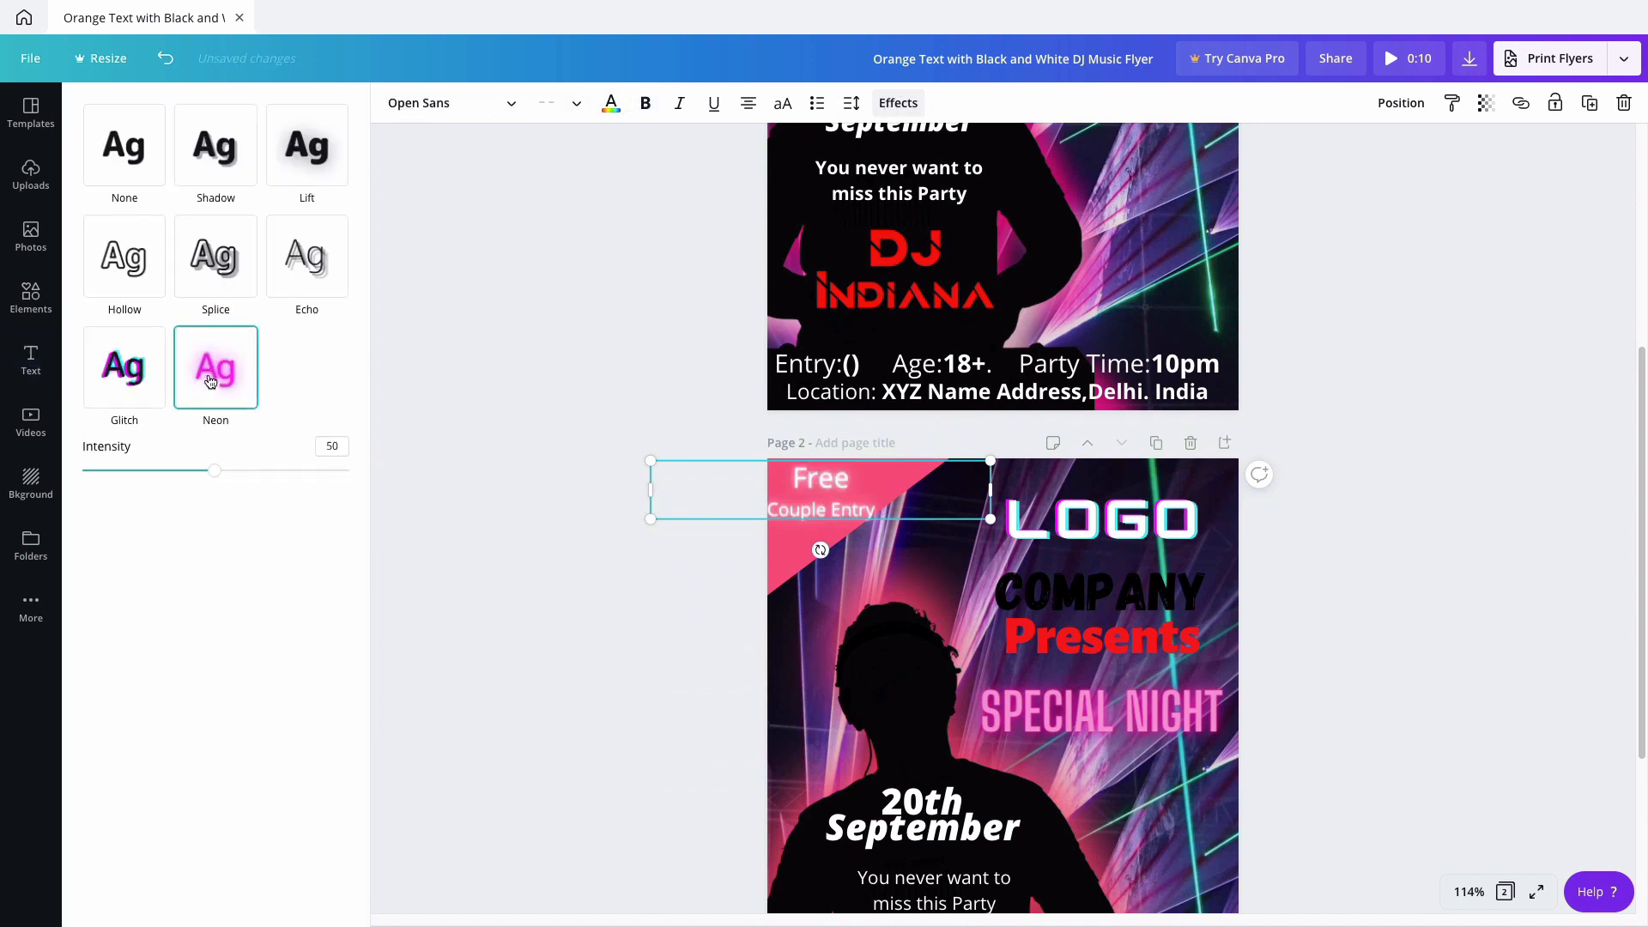
pyautogui.hotkey('ctrl', 'b')
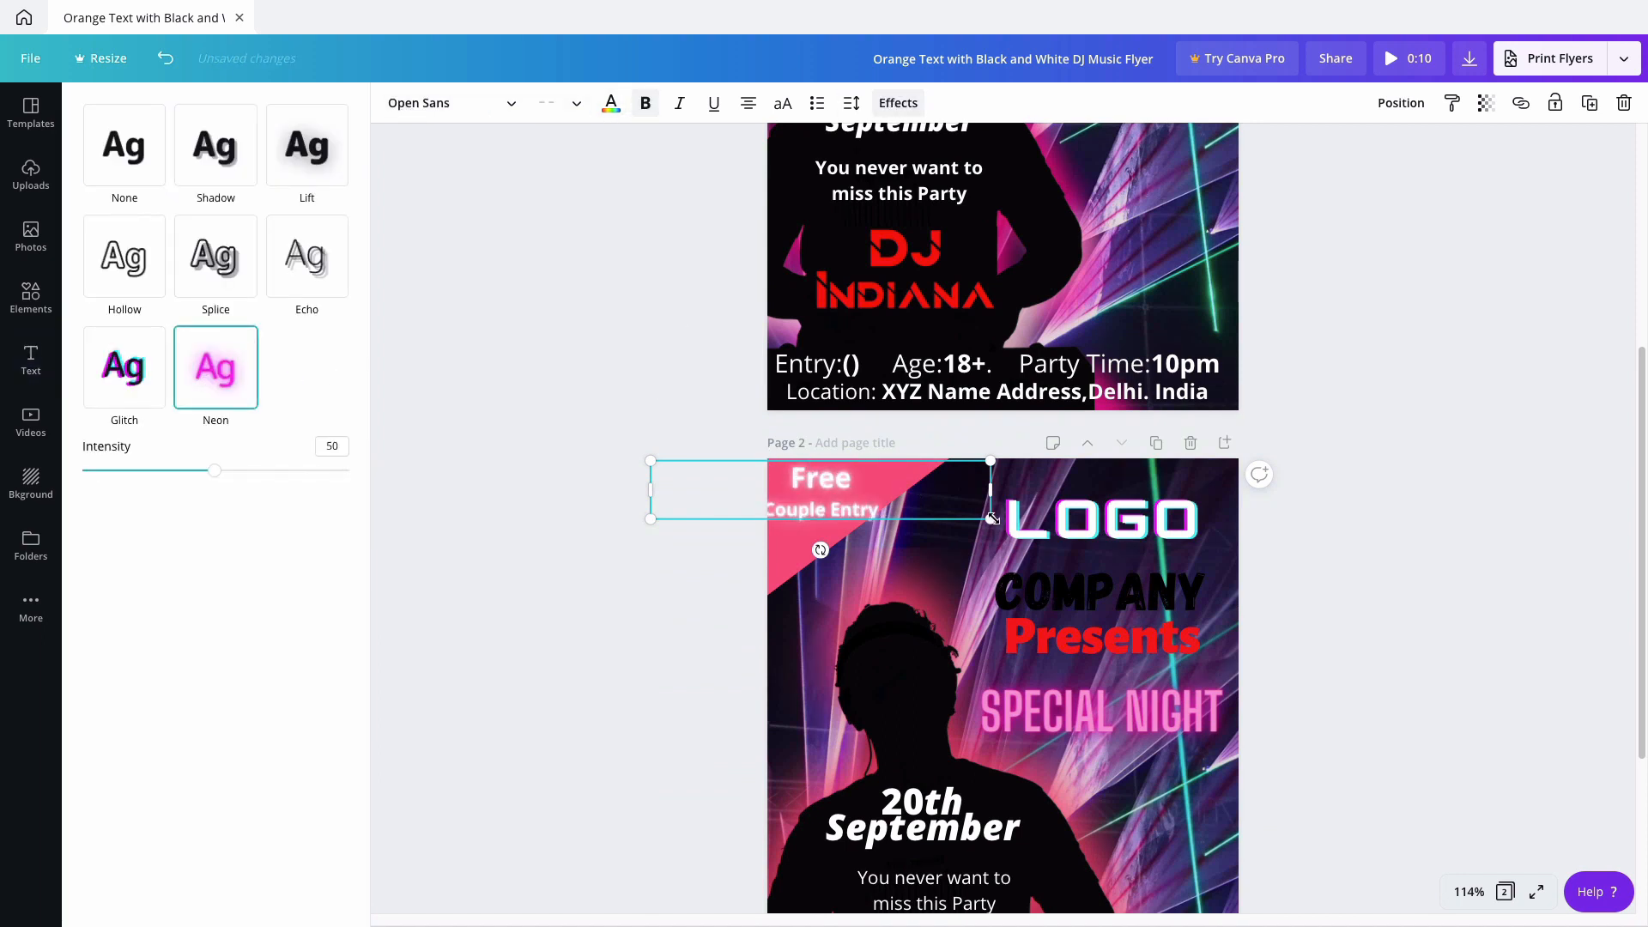
# Shrink the "Free Couple Entry" text slightly and reposition it to fit inside the pink corner banner.
pyautogui.moveTo(992, 518)
pyautogui.mouseDown()
pyautogui.moveTo(963, 513)
pyautogui.moveTo(978, 514)
pyautogui.mouseUp()
pyautogui.moveTo(825, 483); pyautogui.dragTo(843, 486)
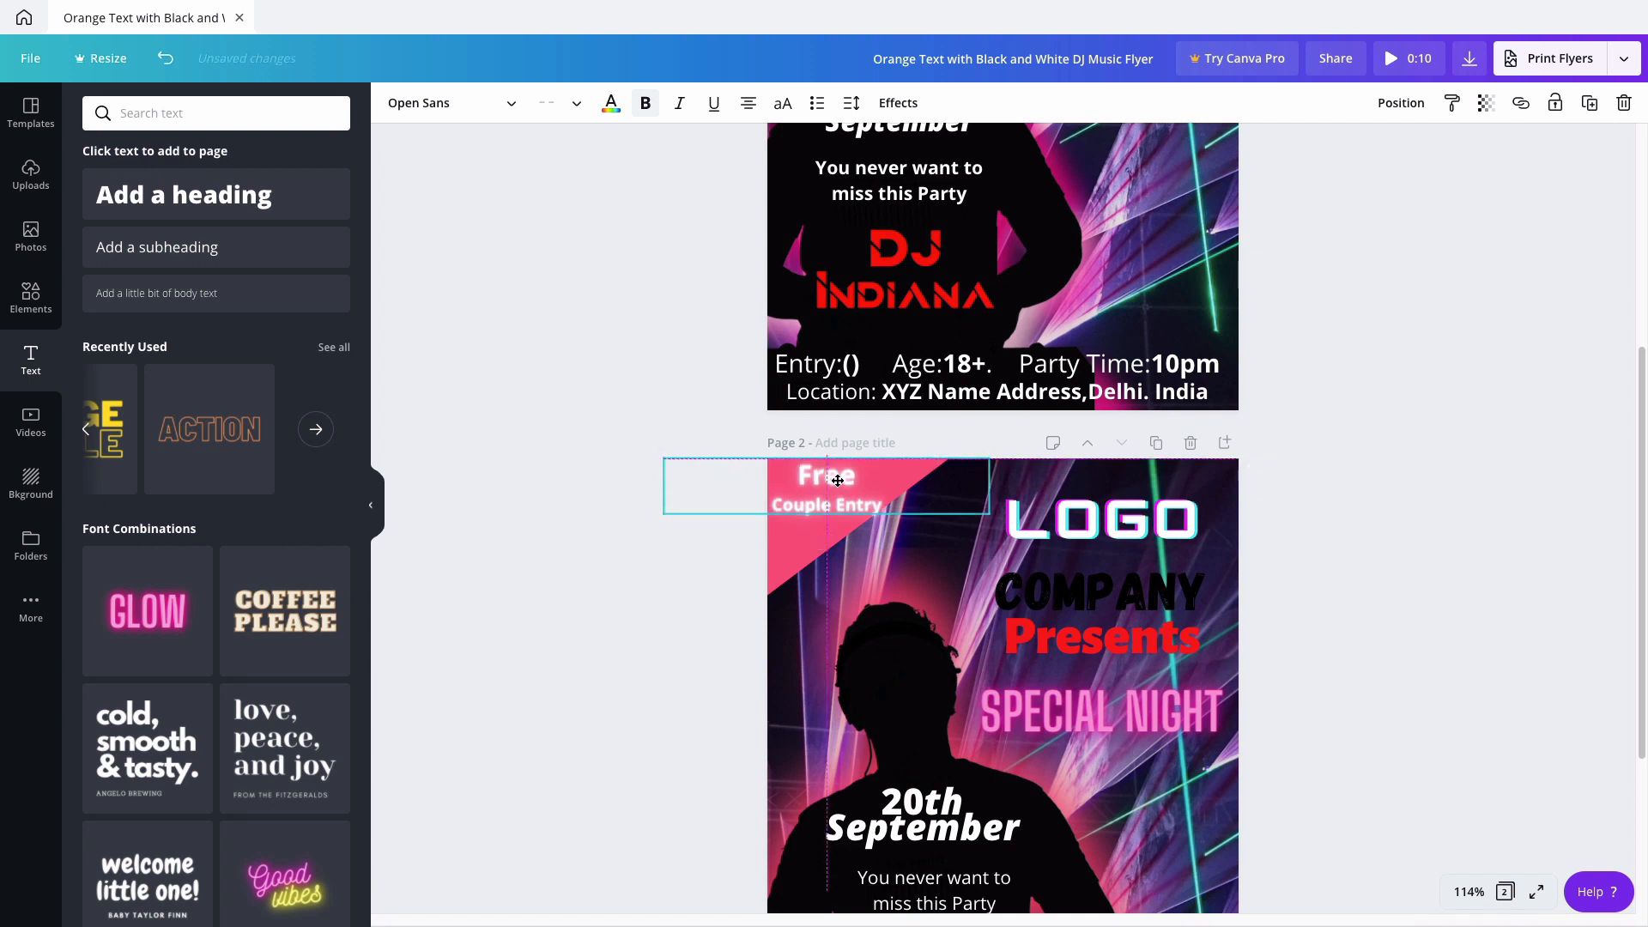
pyautogui.moveTo(991, 514); pyautogui.dragTo(988, 510)
pyautogui.click(710, 409)
# Compare the finished page 2 flyer with the original on page 1, checking headings, date, DJ logo and bottom details.
pyautogui.scroll(5, 709, 410)
pyautogui.scroll(-6, 708, 409)
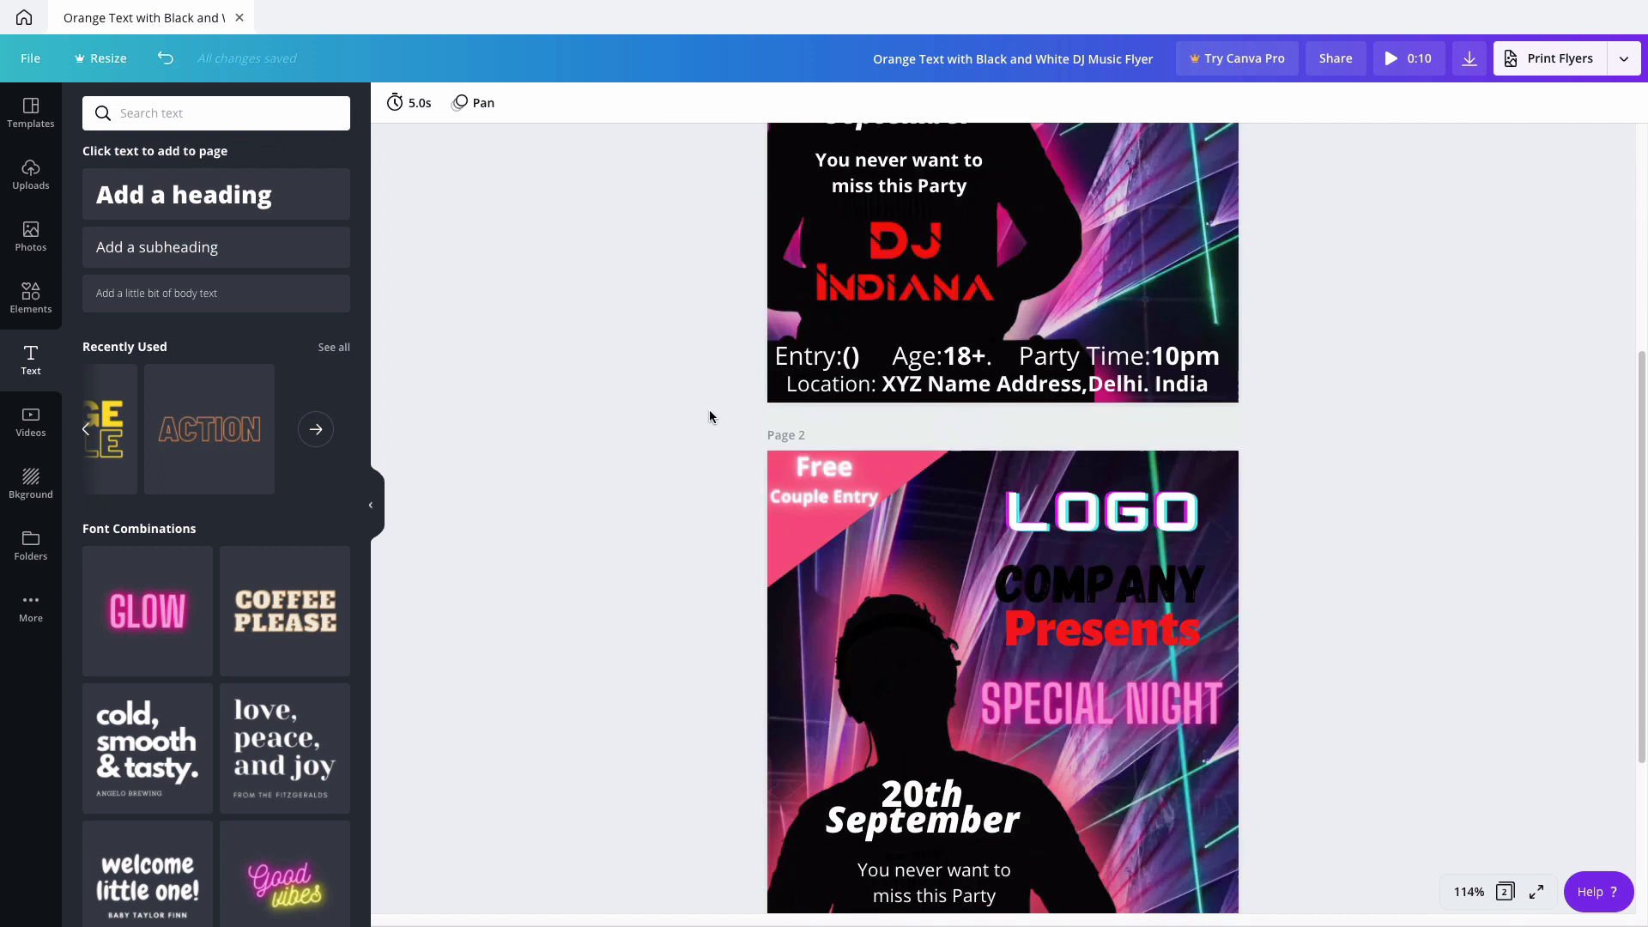
pyautogui.scroll(-2, 709, 416)
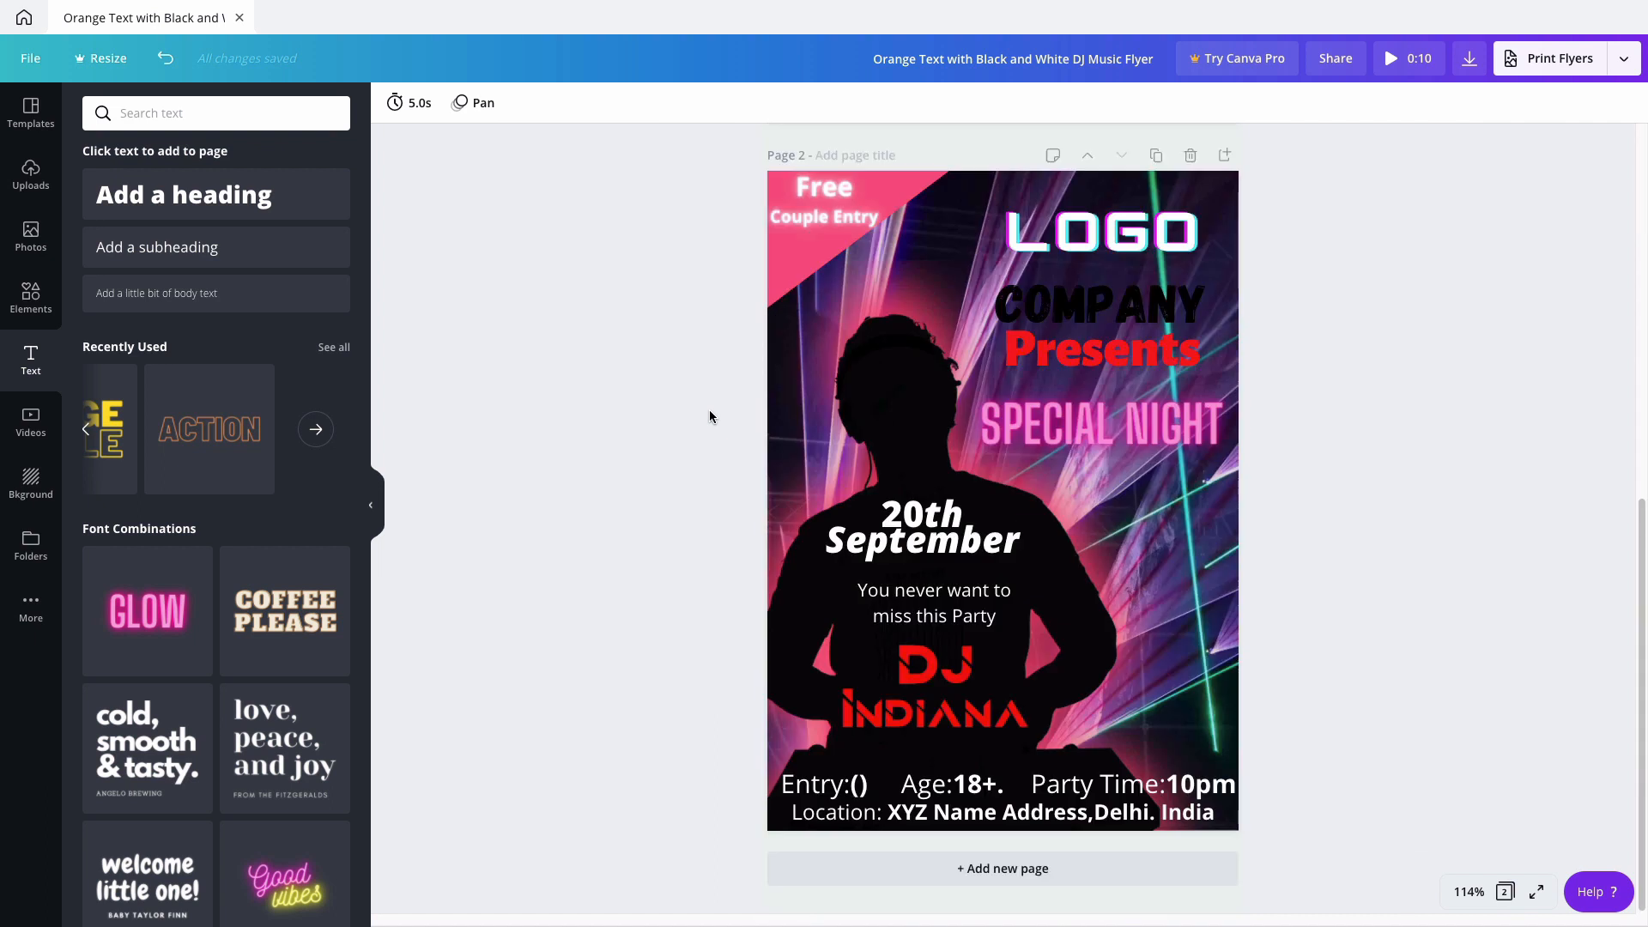
pyautogui.scroll(8, 709, 416)
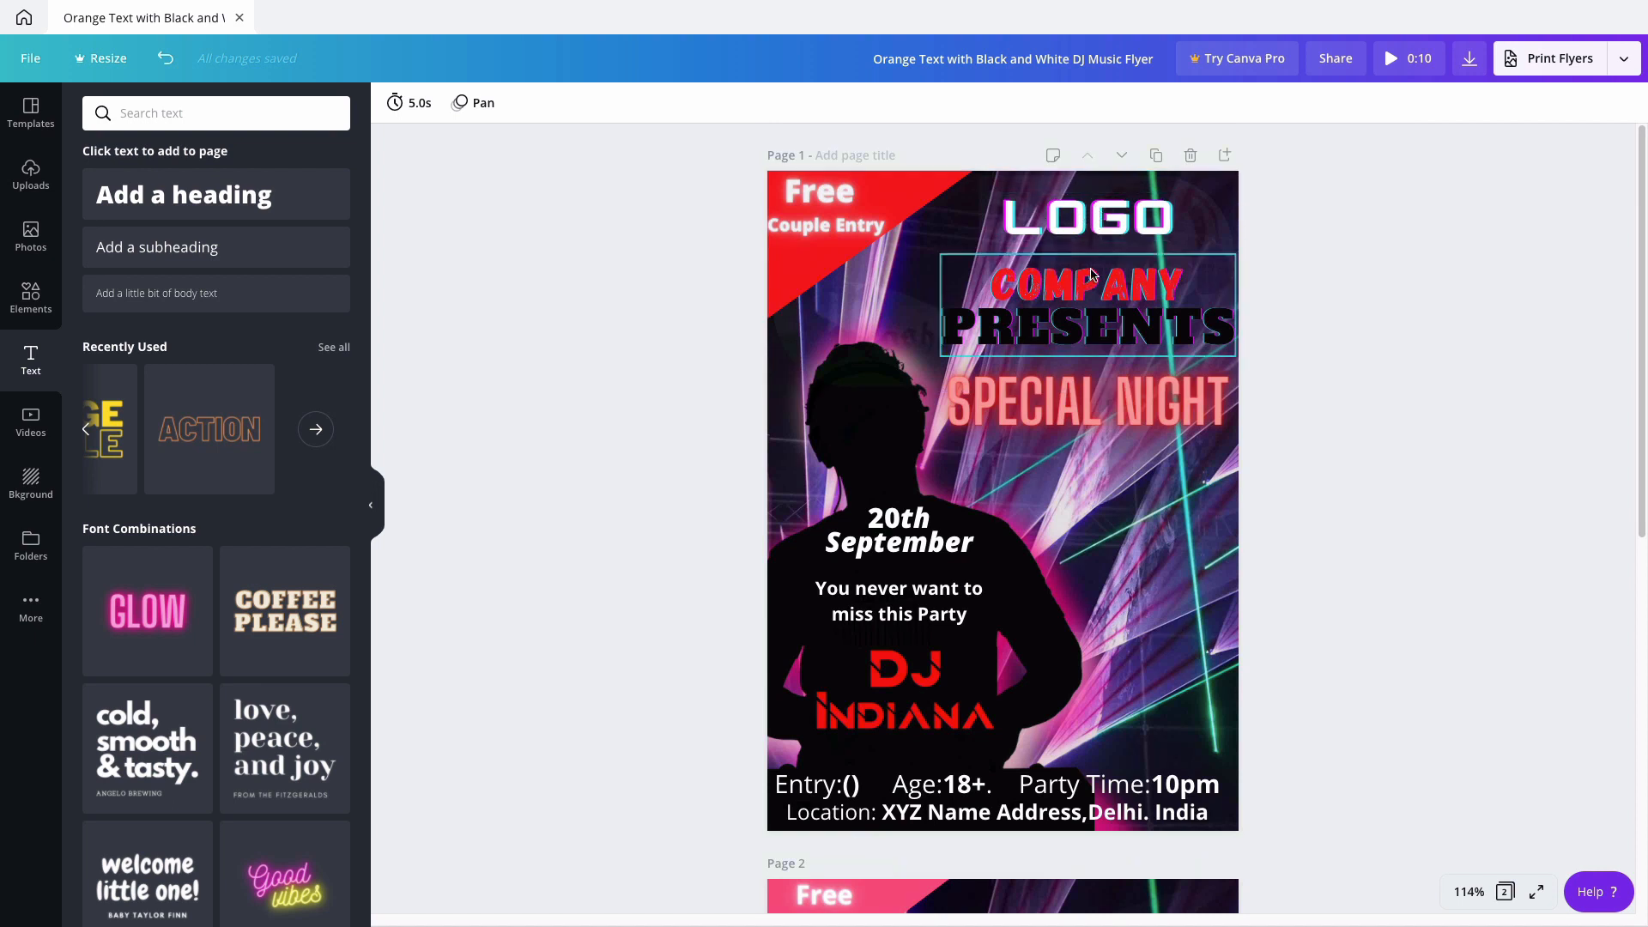
pyautogui.scroll(-2, 1090, 270)
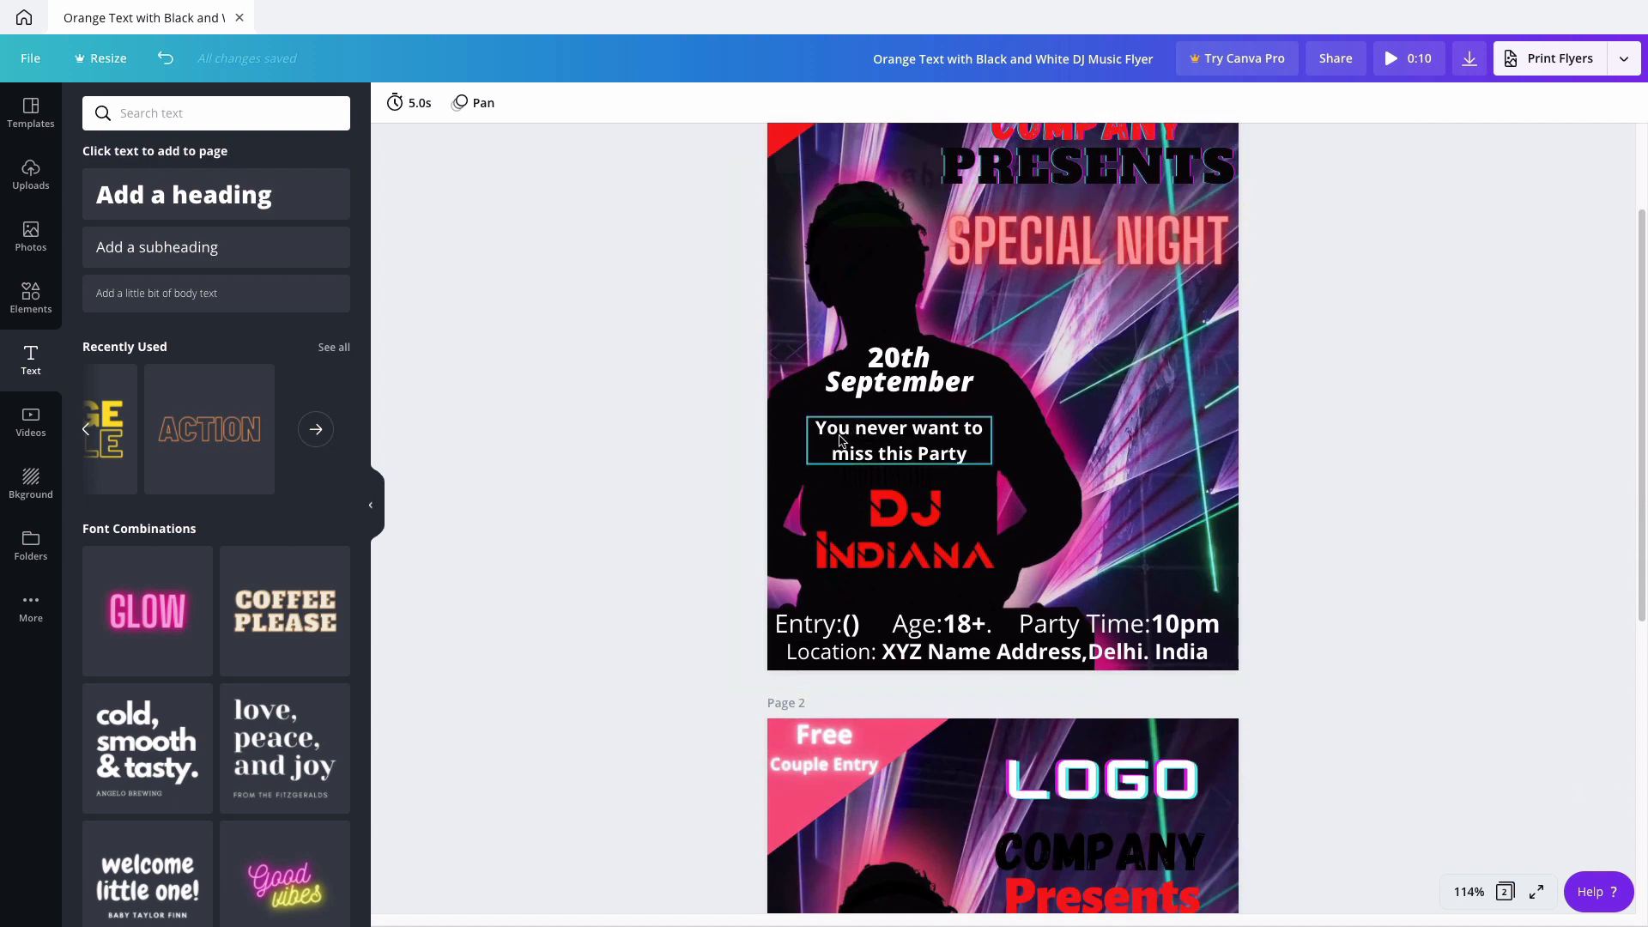
pyautogui.scroll(-1, 896, 392)
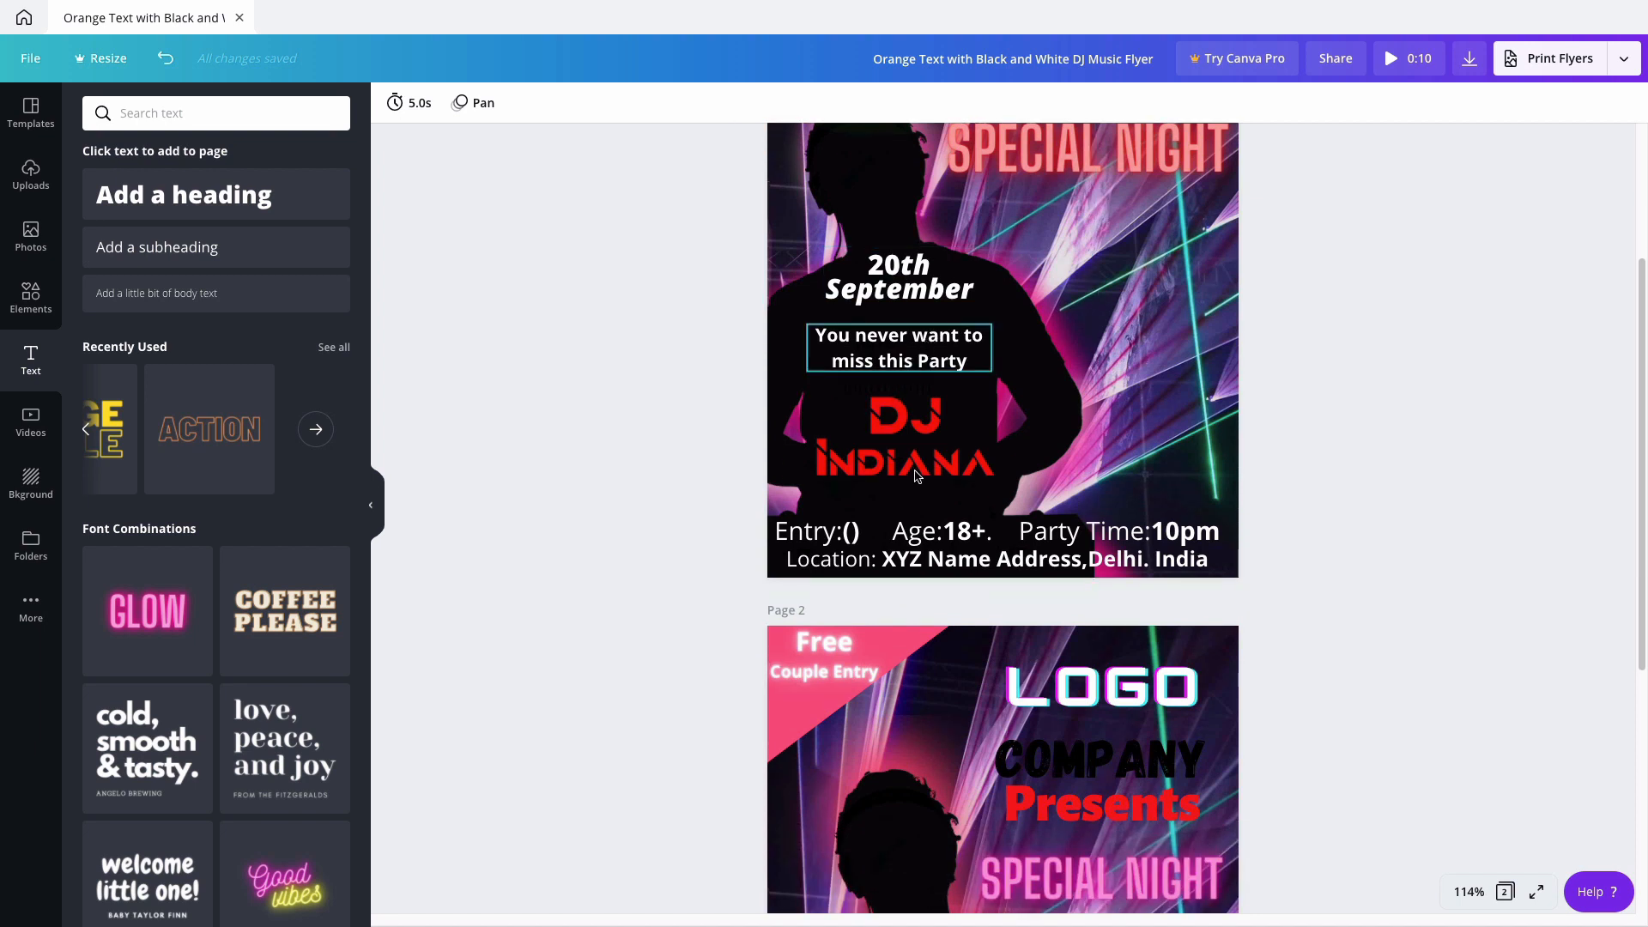
pyautogui.scroll(-1, 949, 443)
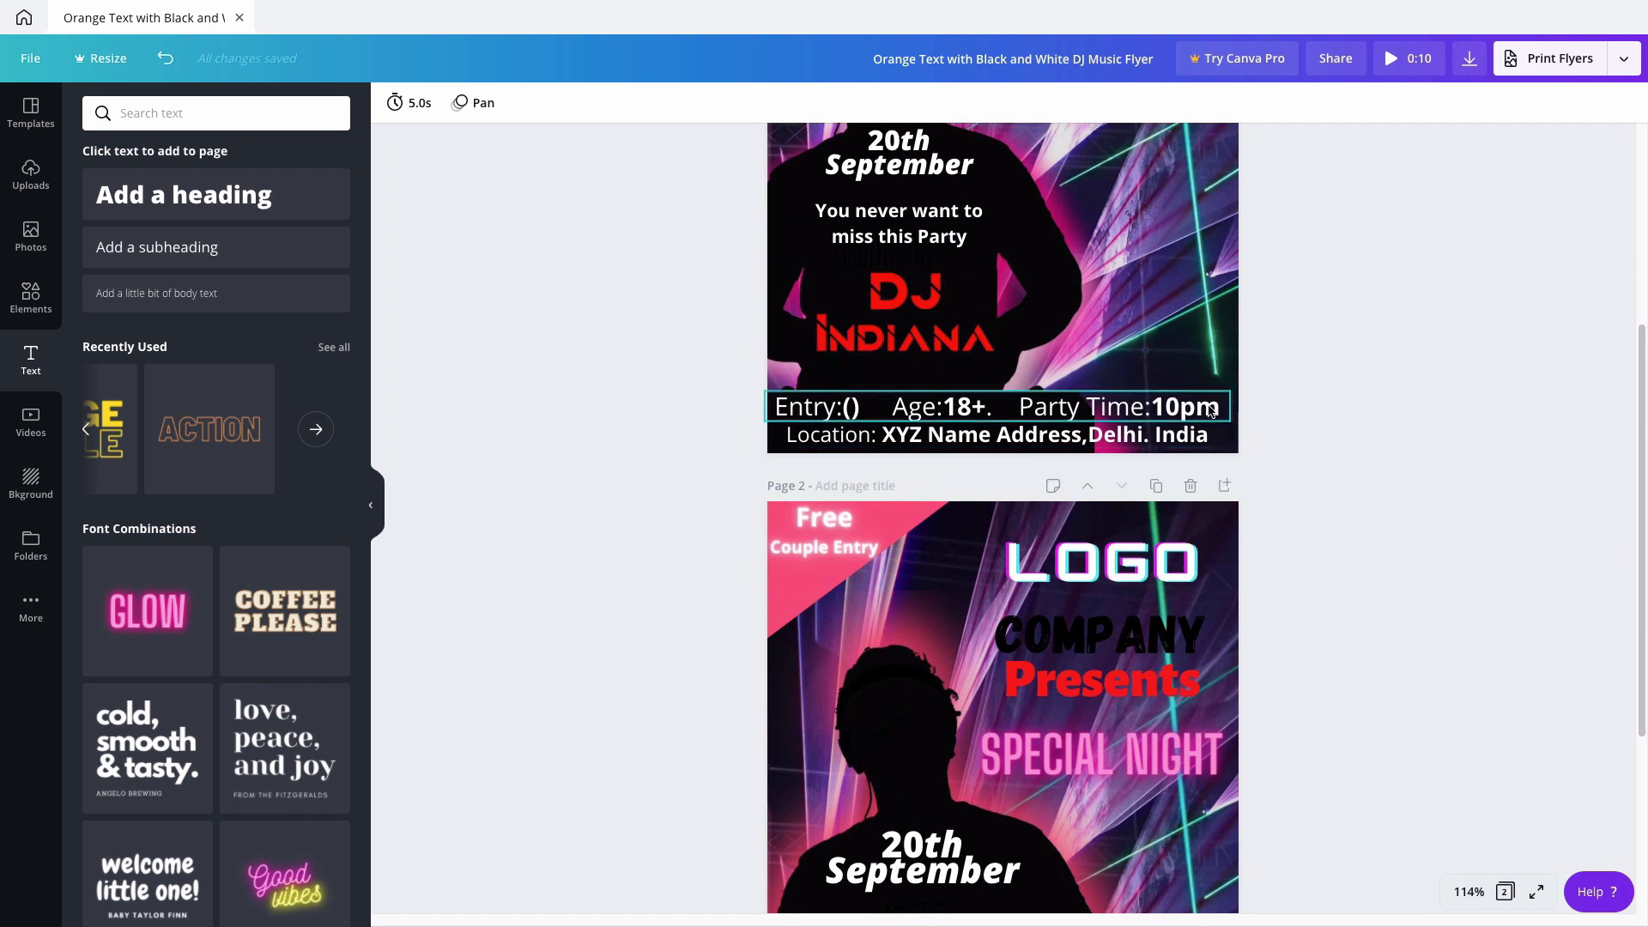
pyautogui.scroll(4, 1168, 451)
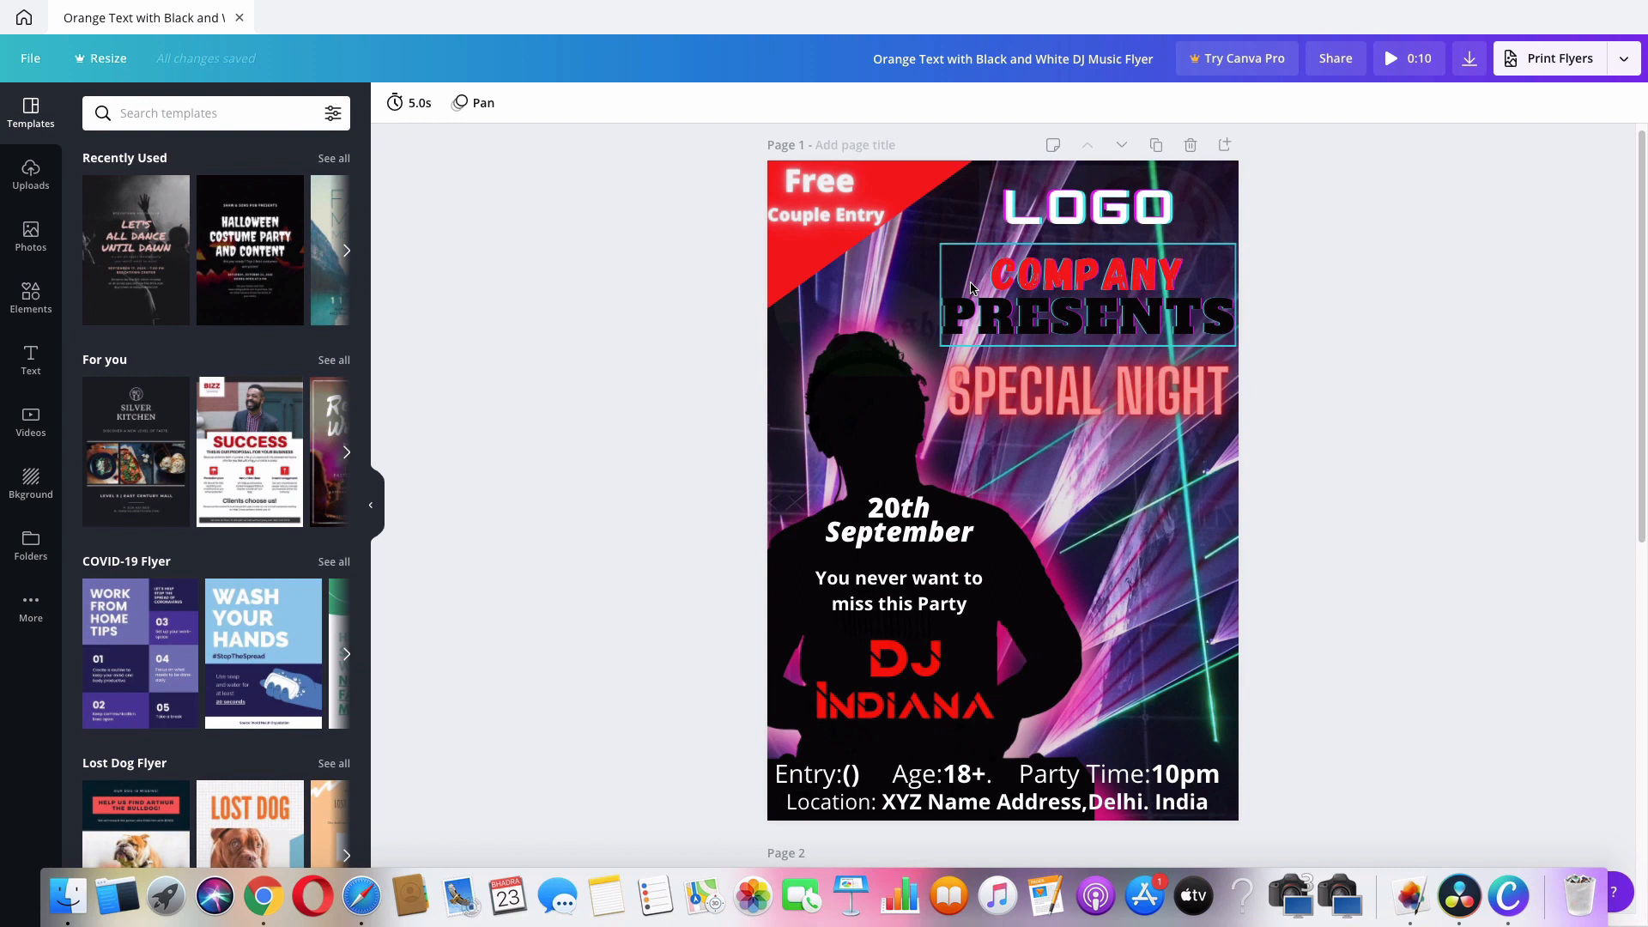
# Preview the Block, Fade, Pan, Rise and Tumble animations on page 1 and apply Block.
pyautogui.click(481, 103)
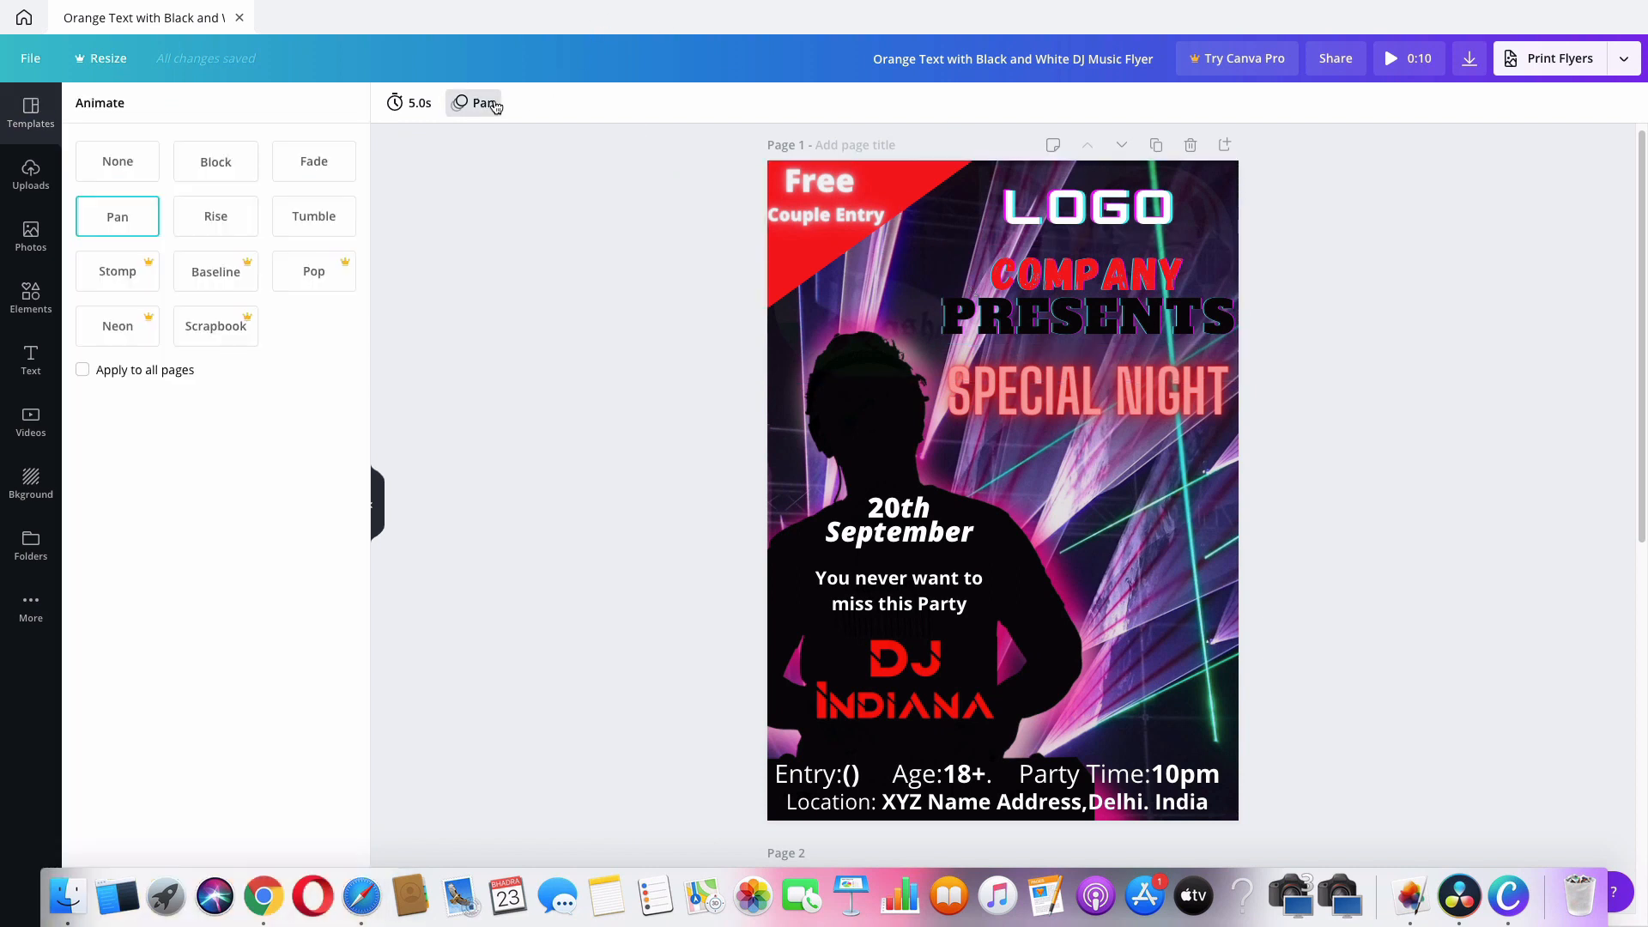
pyautogui.click(493, 105)
pyautogui.click(496, 105)
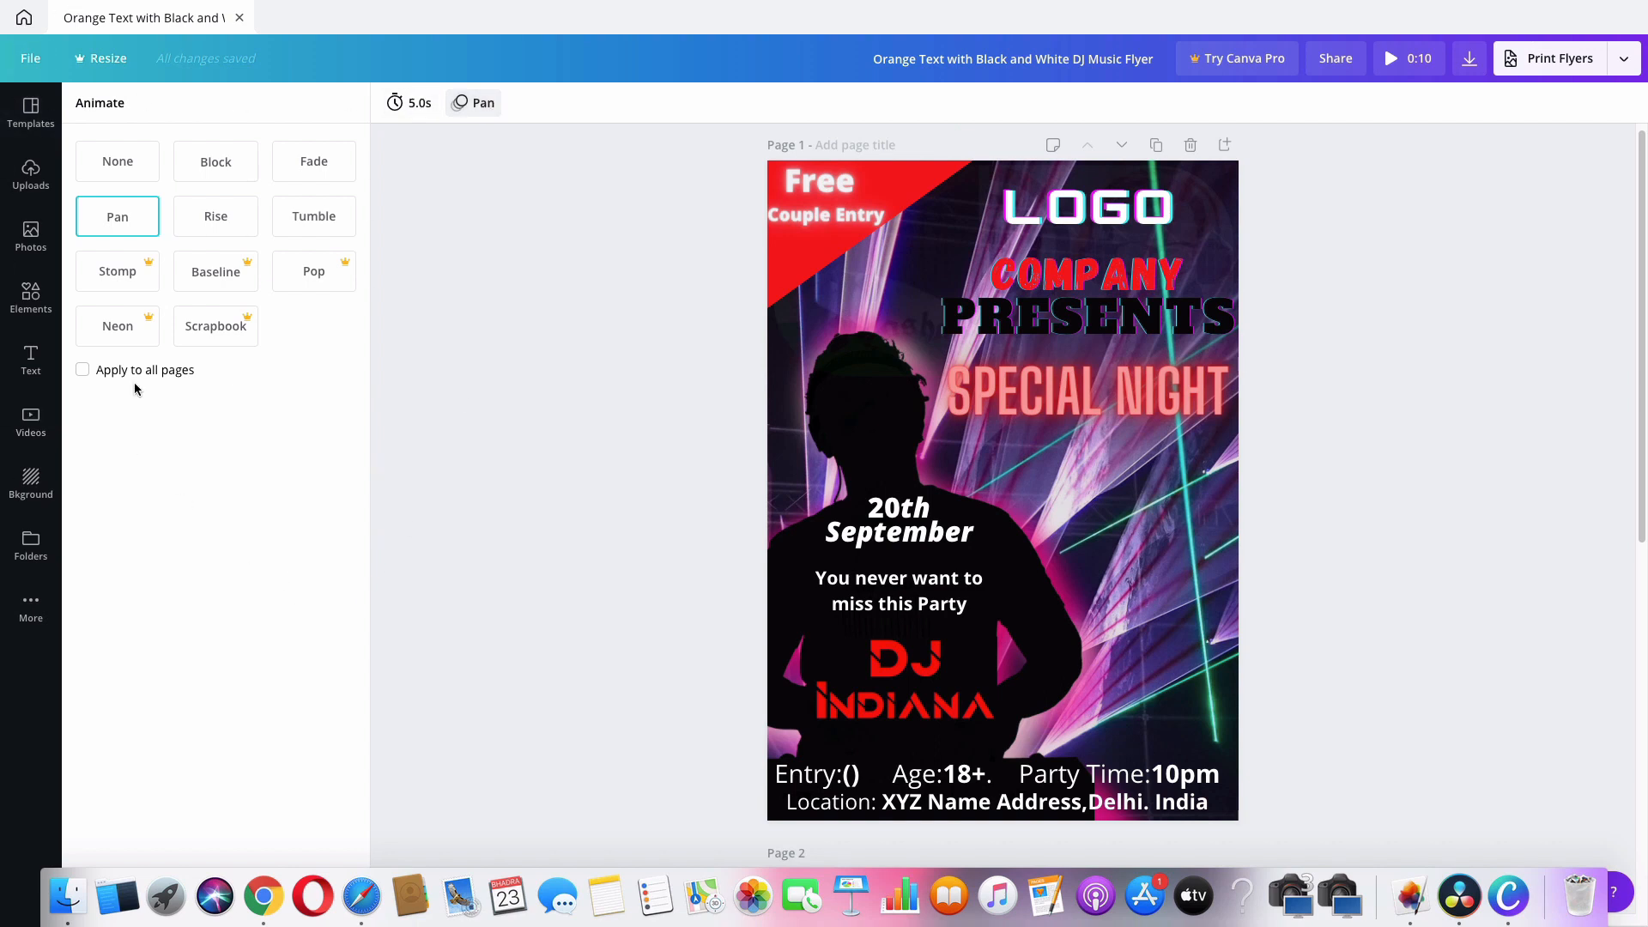
pyautogui.click(212, 171)
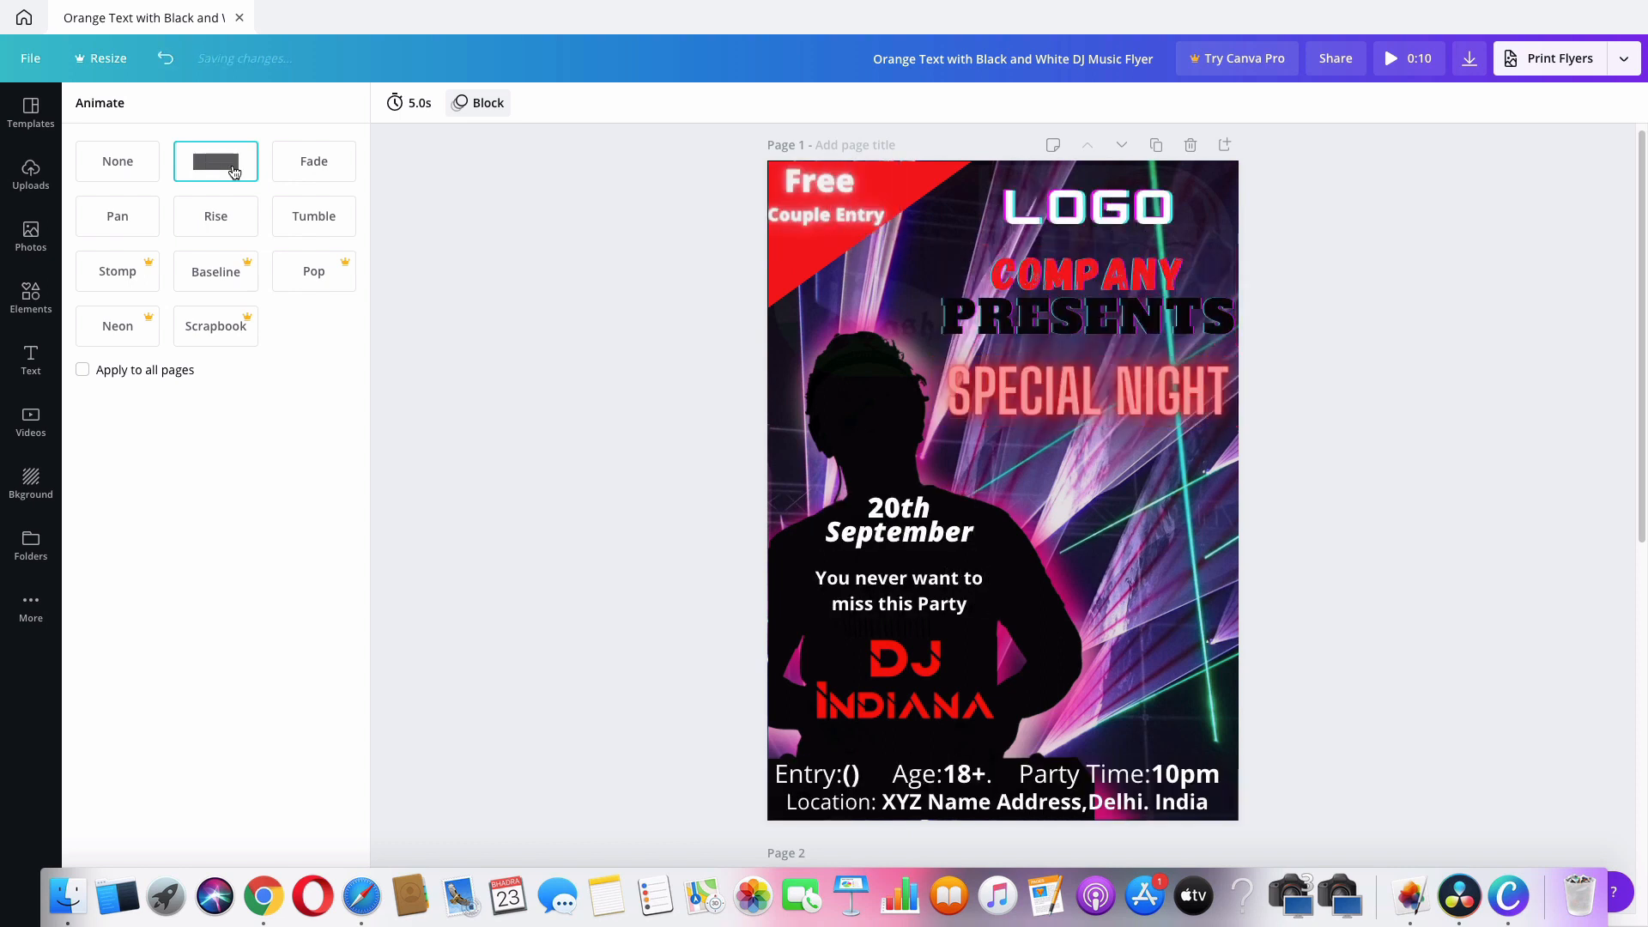
pyautogui.click(289, 169)
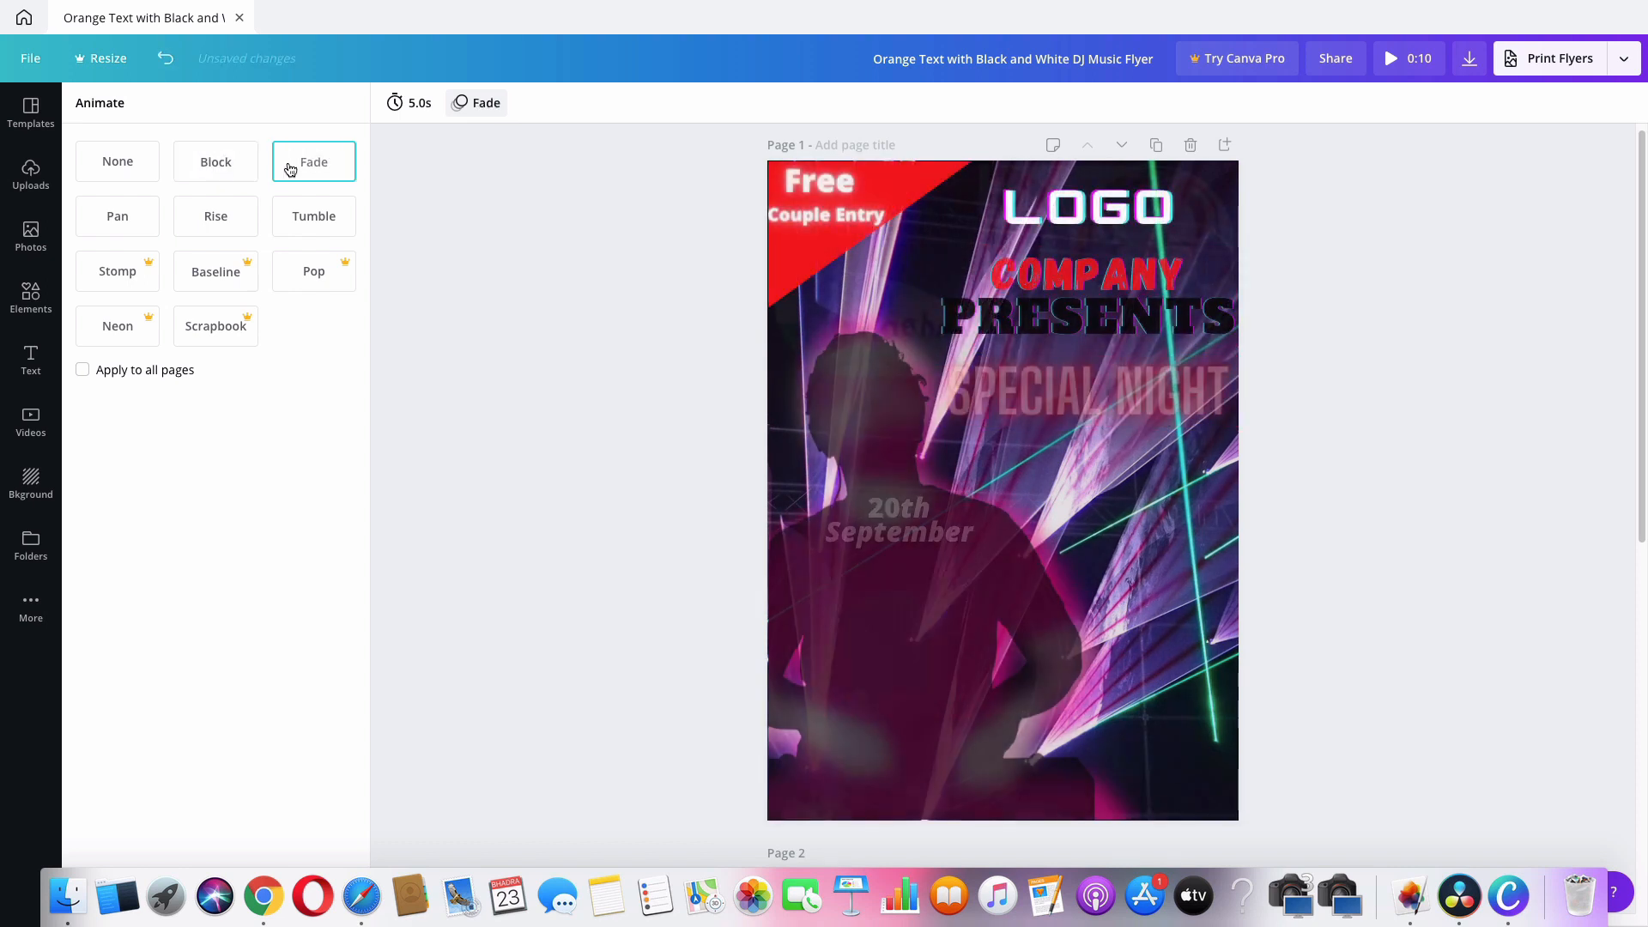
pyautogui.click(109, 232)
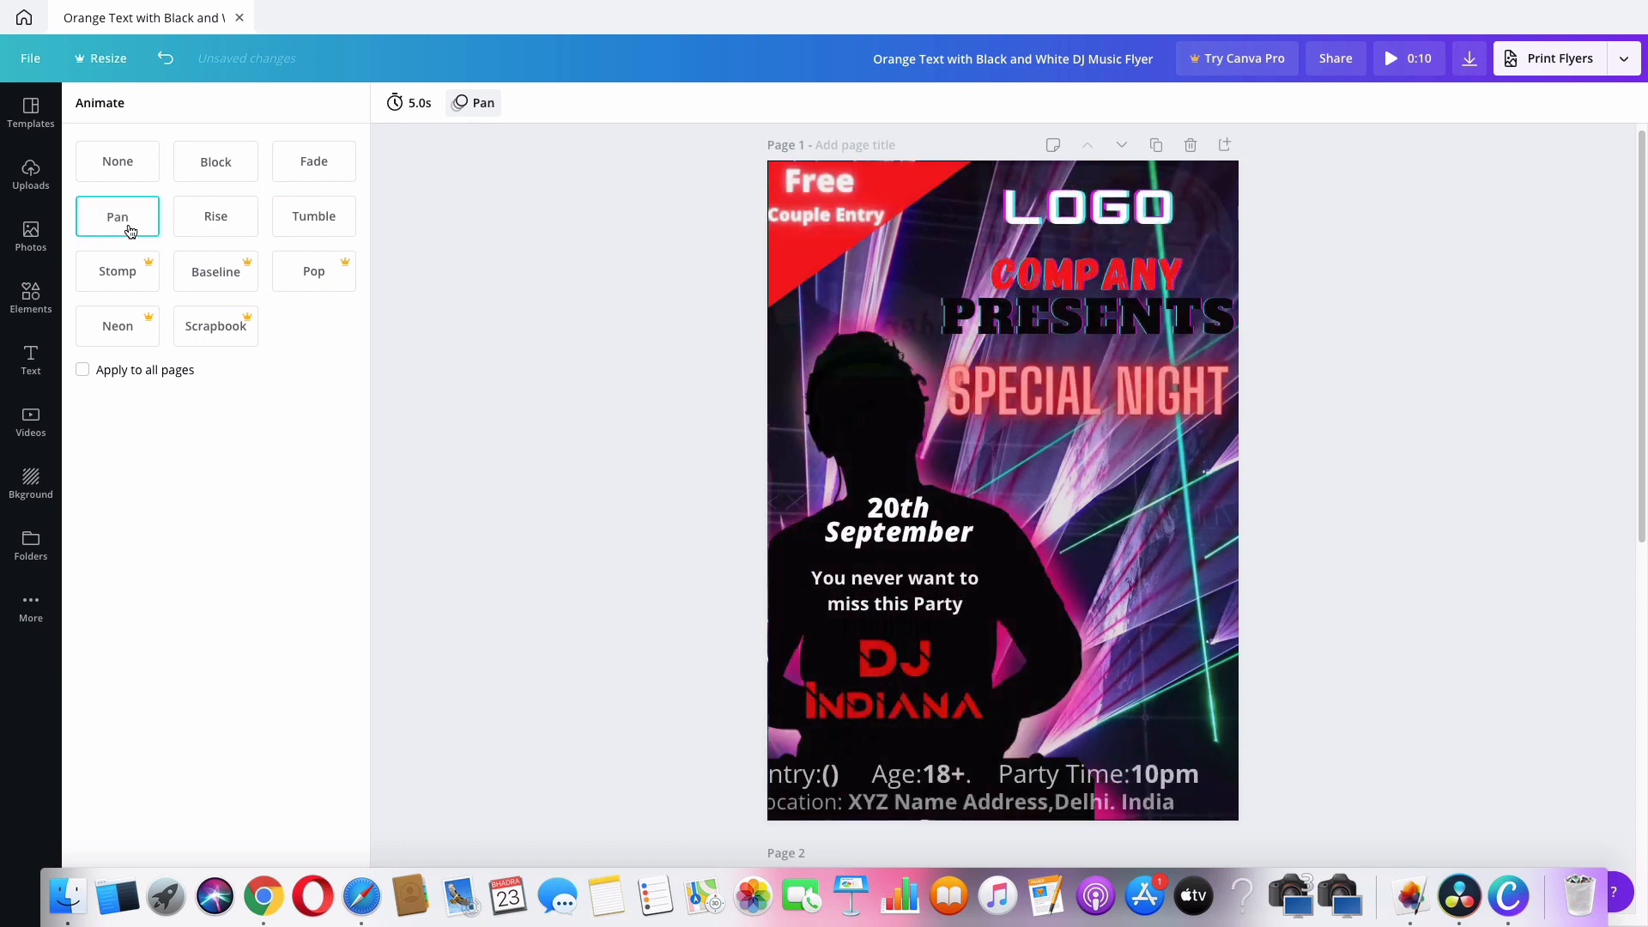
pyautogui.click(202, 214)
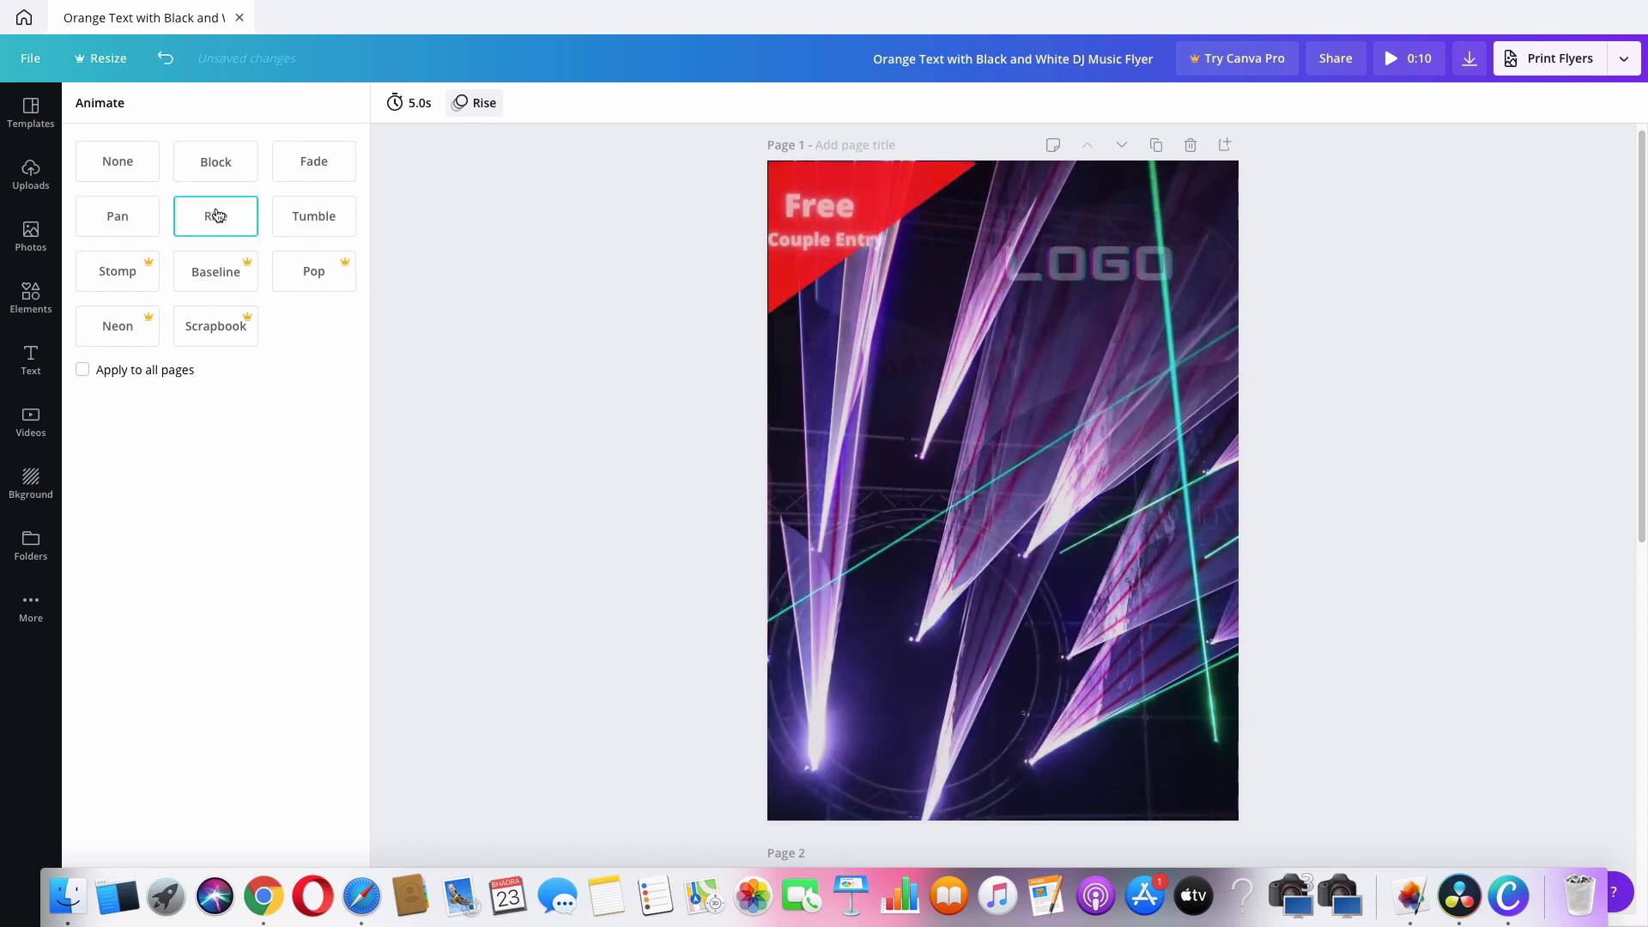
pyautogui.click(321, 213)
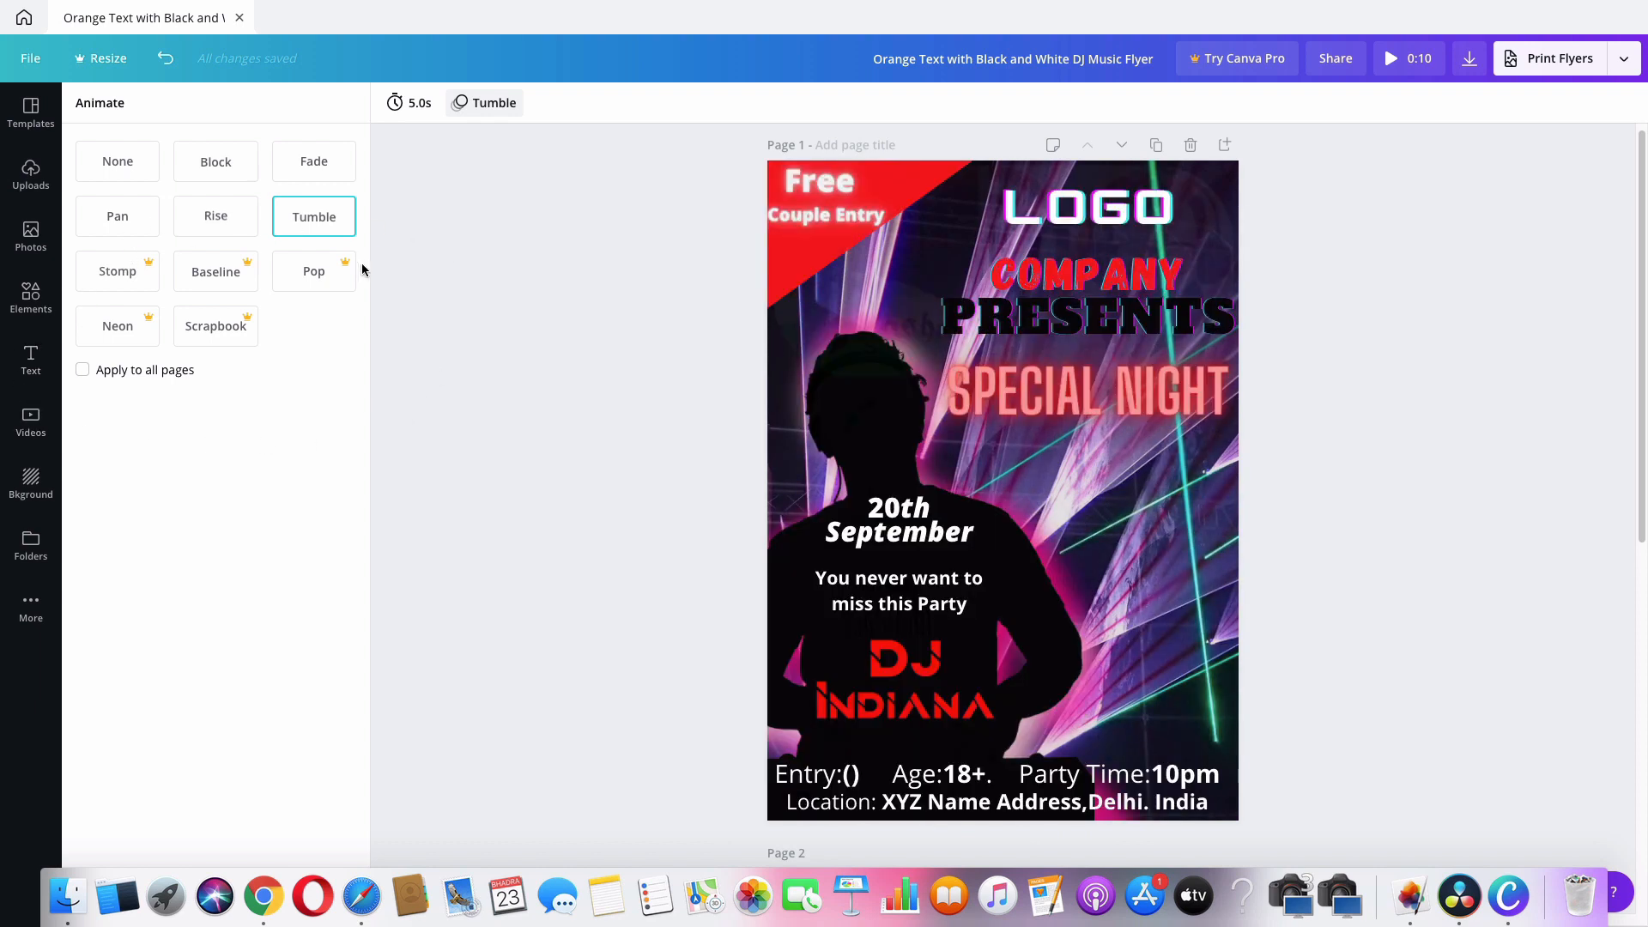
pyautogui.click(220, 178)
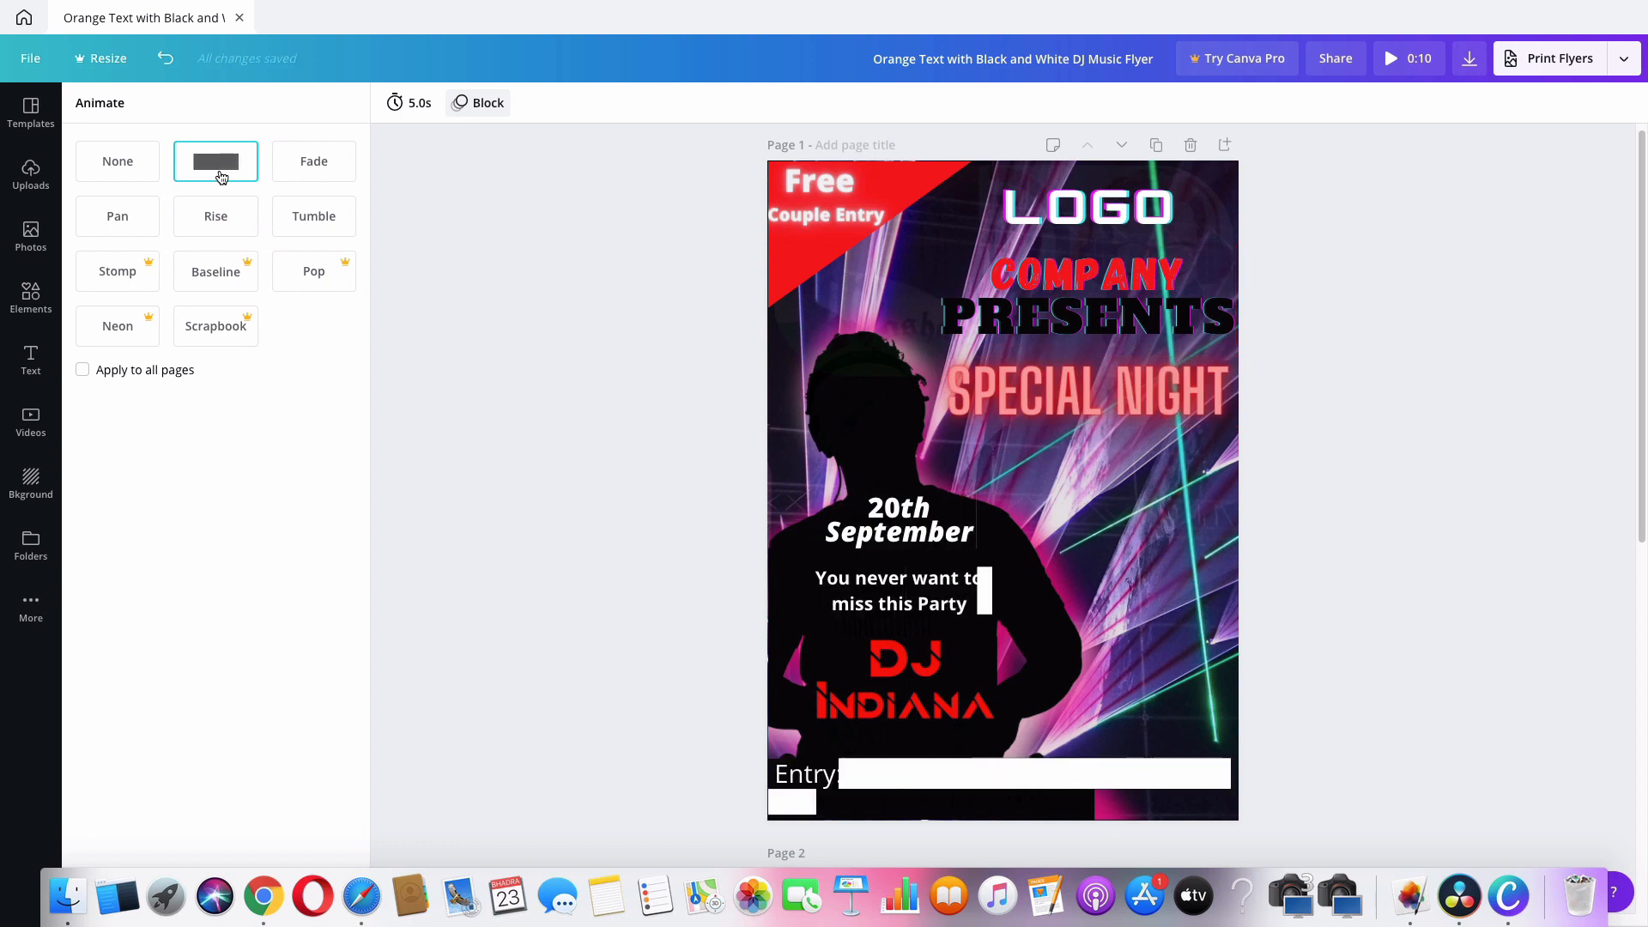
# Download all pages of the flyer design as a GIF.
pyautogui.click(1624, 60)
pyautogui.click(1467, 196)
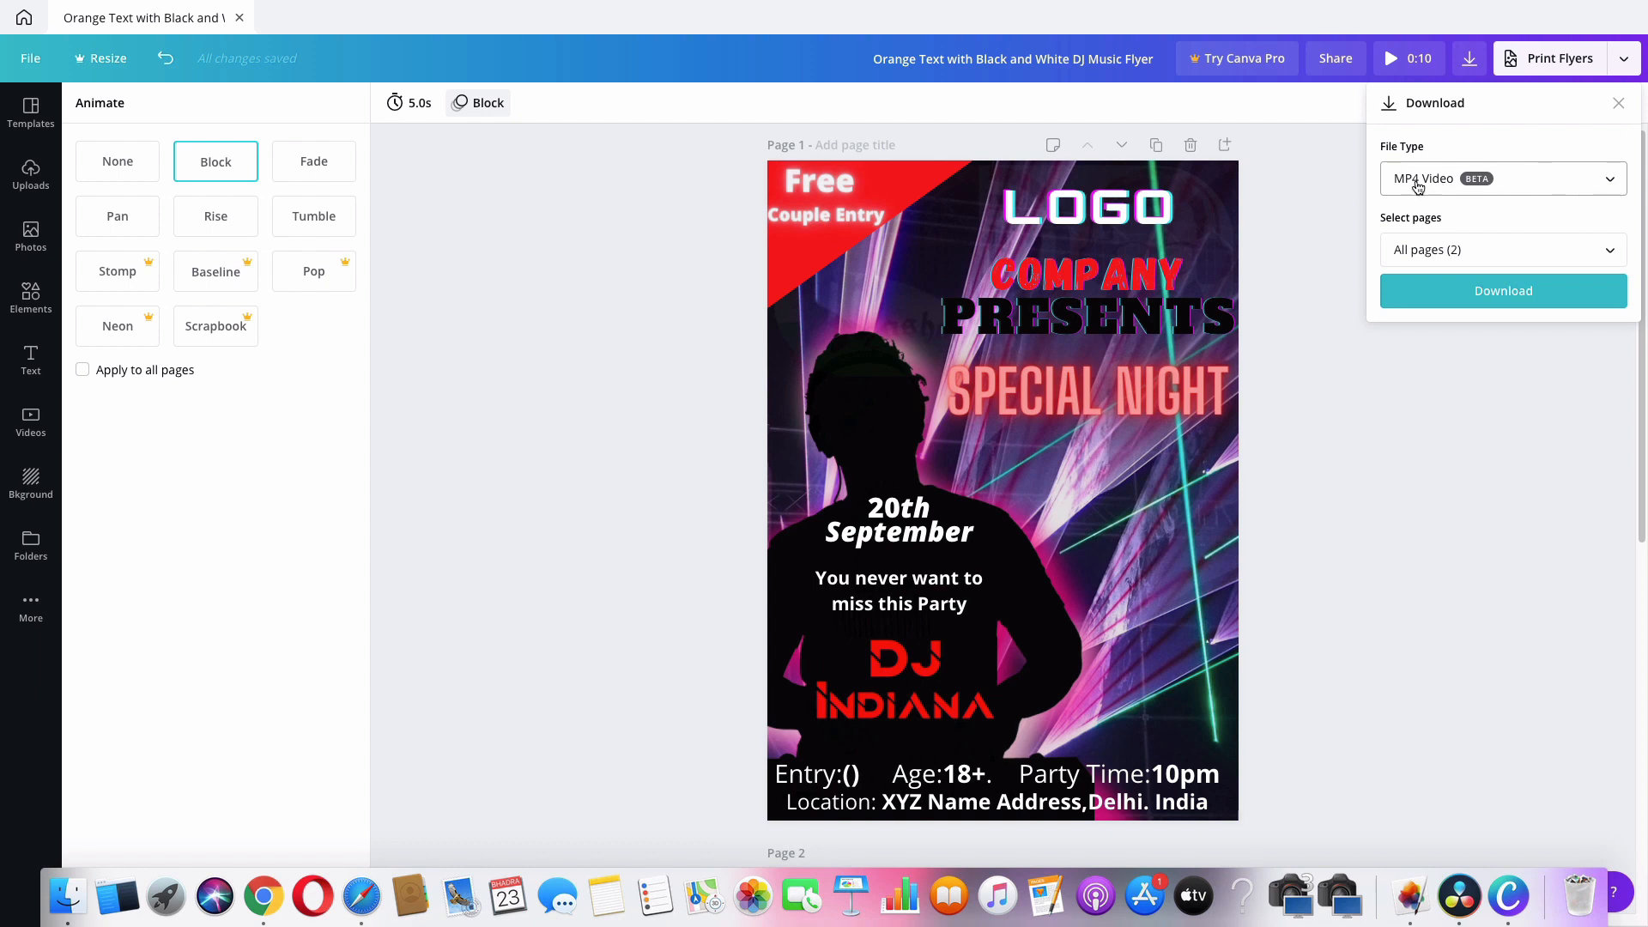
pyautogui.click(1612, 181)
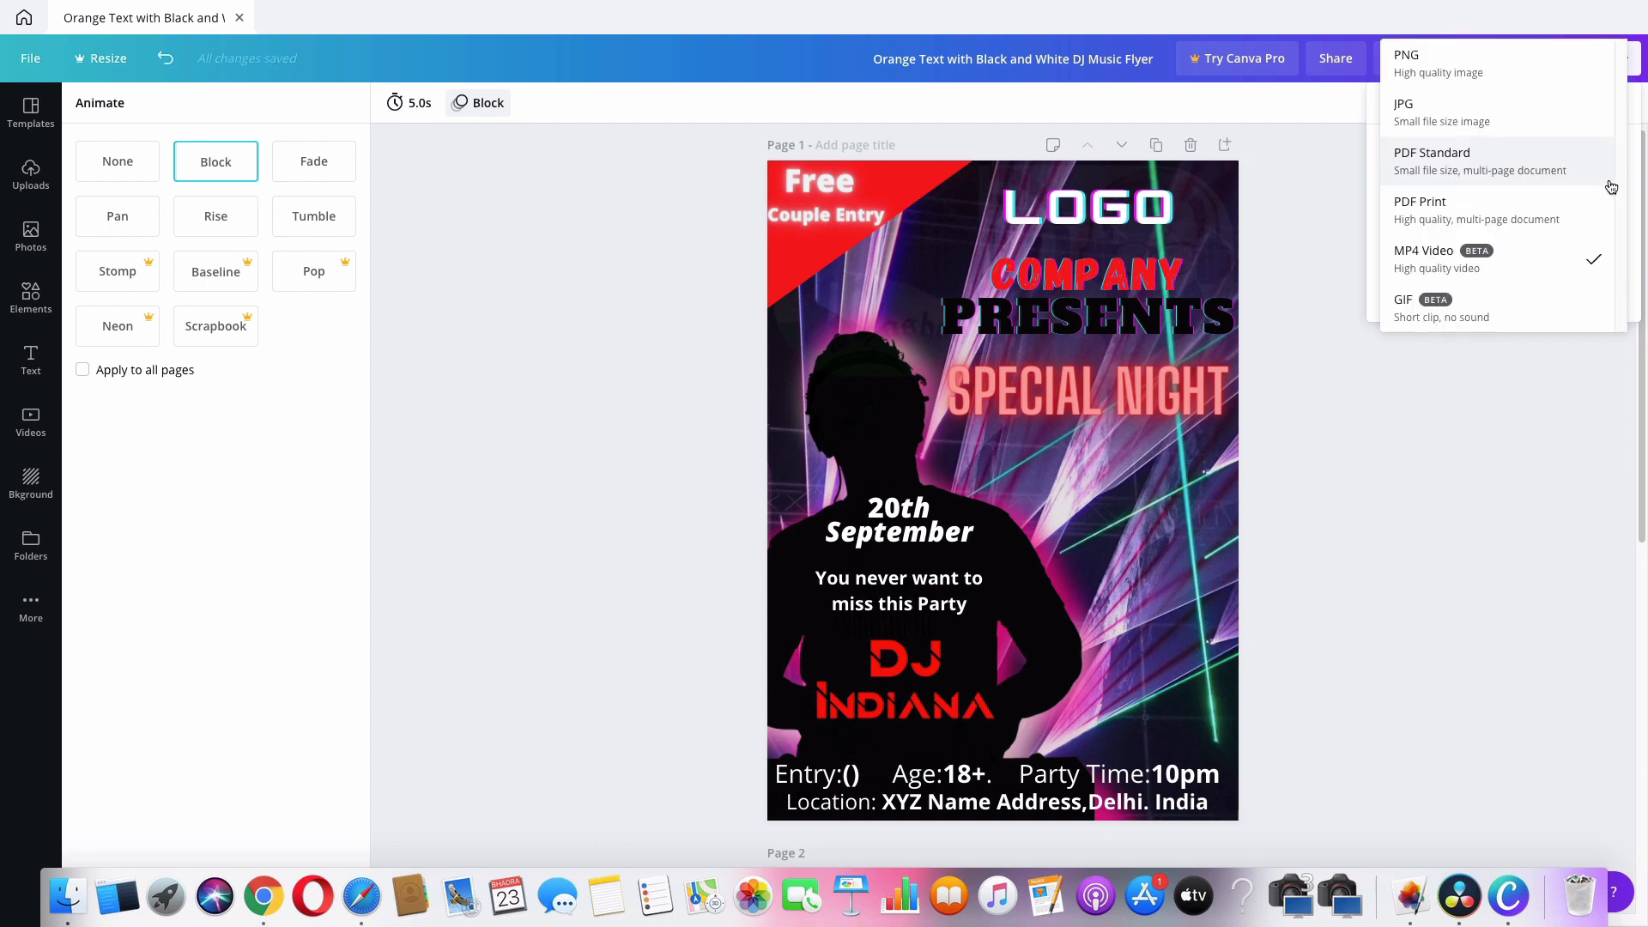
pyautogui.click(1445, 310)
pyautogui.click(1451, 288)
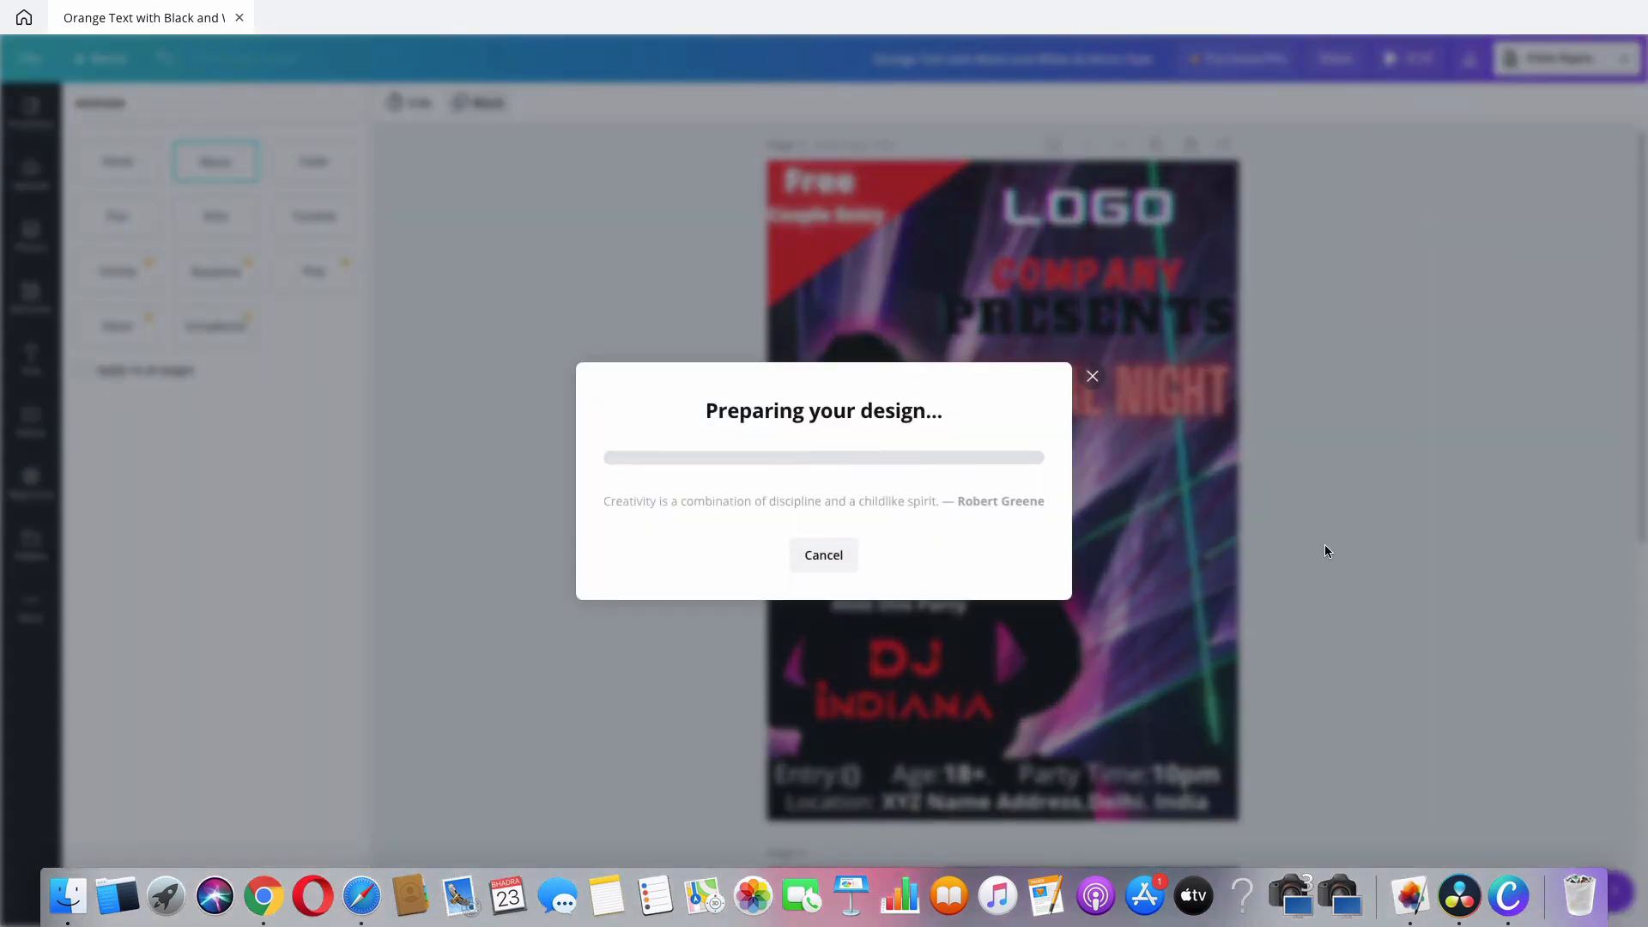